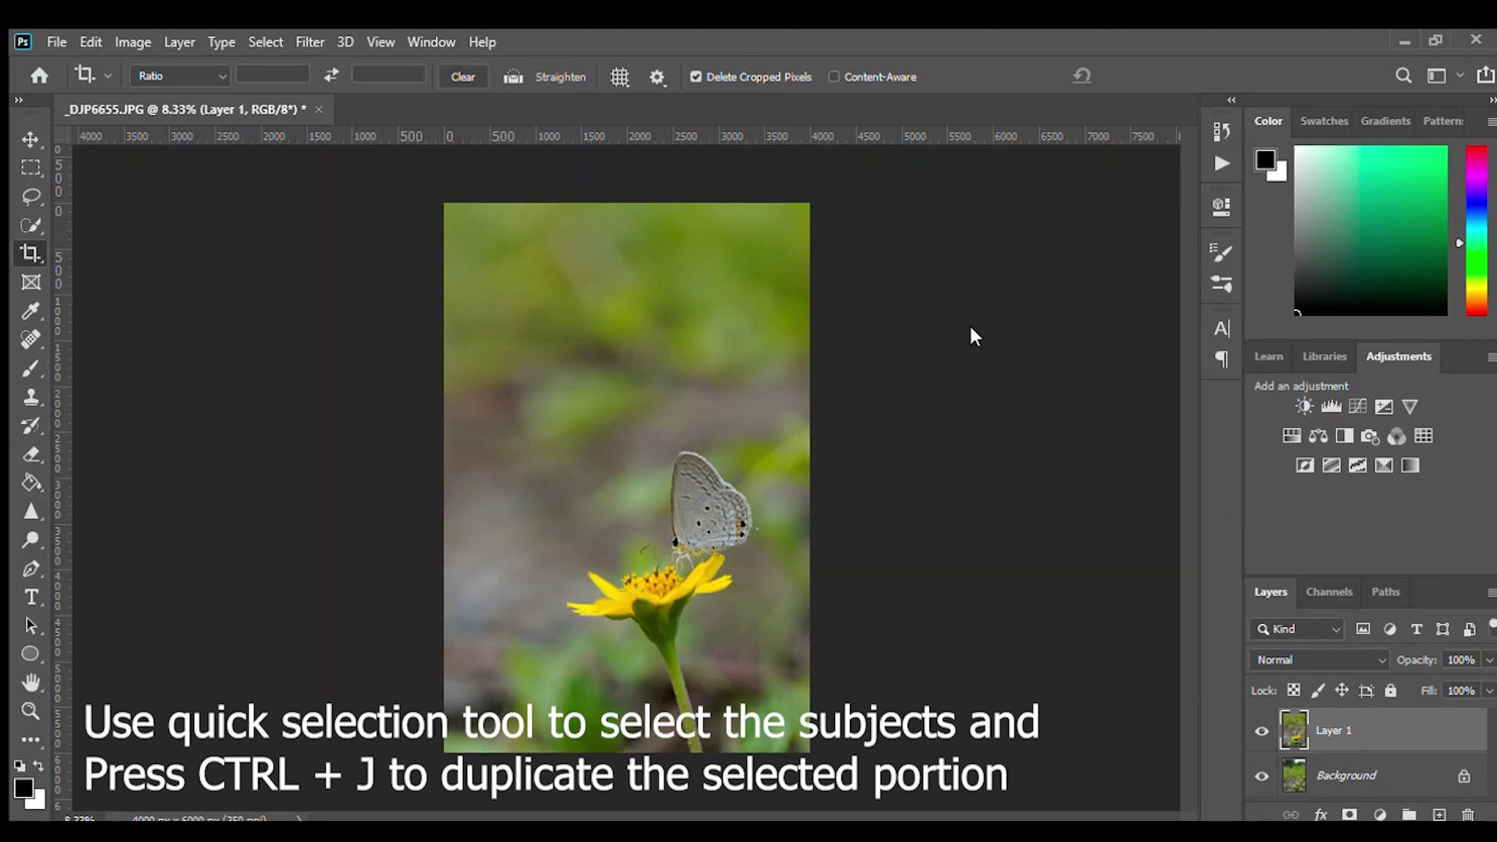
Quick-select the butterfly and extend the selection over the yellow flower.
{"action": "left_click", "coordinate": [29, 227]}
{"action": "scroll", "coordinate": [710, 538], "scroll_direction": "up", "scroll_amount": 3}
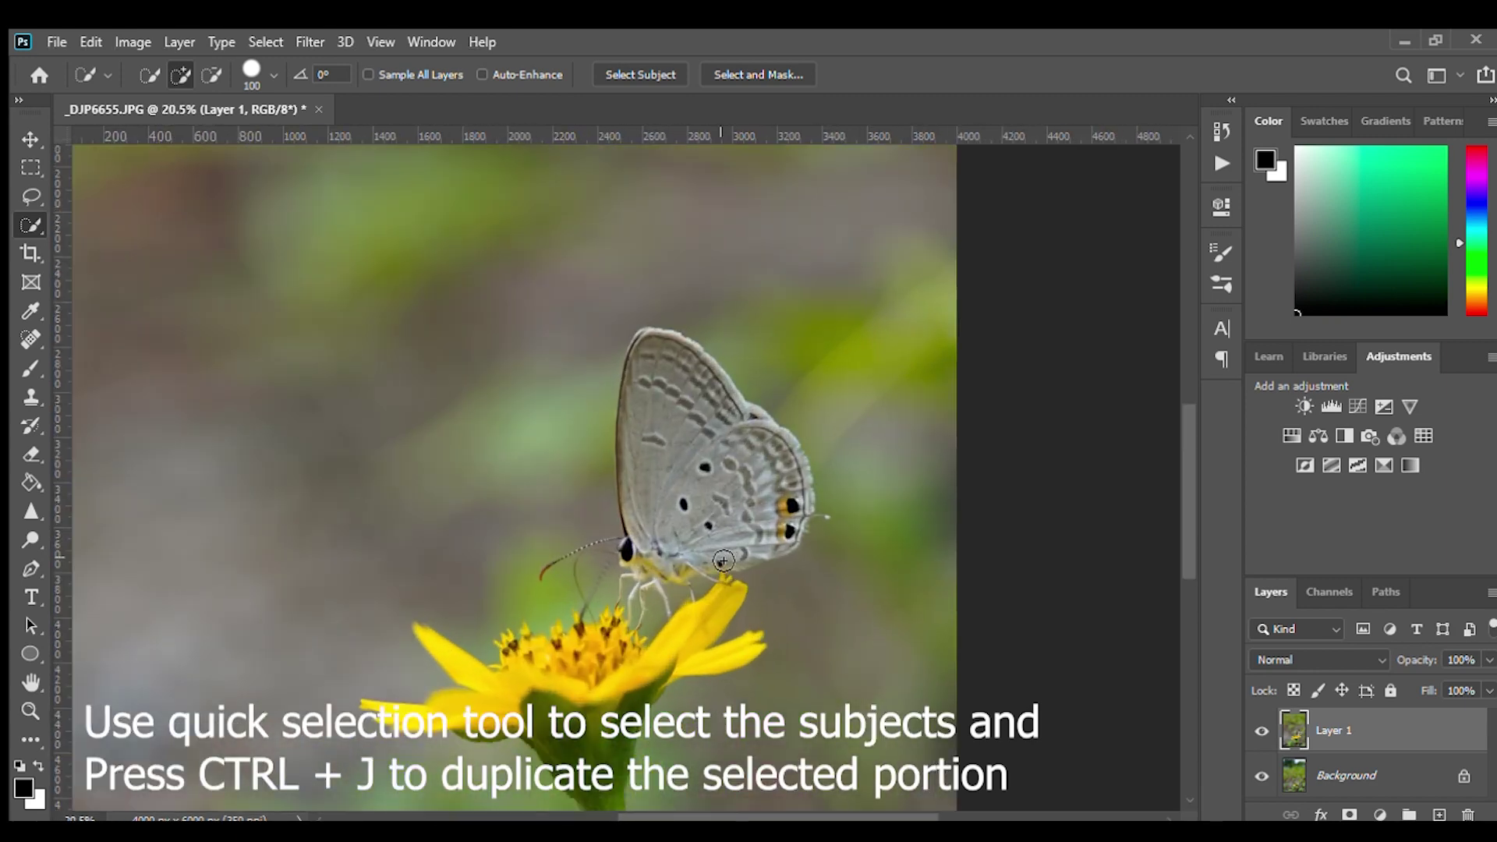
{"action": "mouse_move", "coordinate": [641, 273]}
{"action": "left_mouse_down"}
{"action": "mouse_move", "coordinate": [621, 312]}
{"action": "mouse_move", "coordinate": [829, 515]}
{"action": "left_mouse_up"}
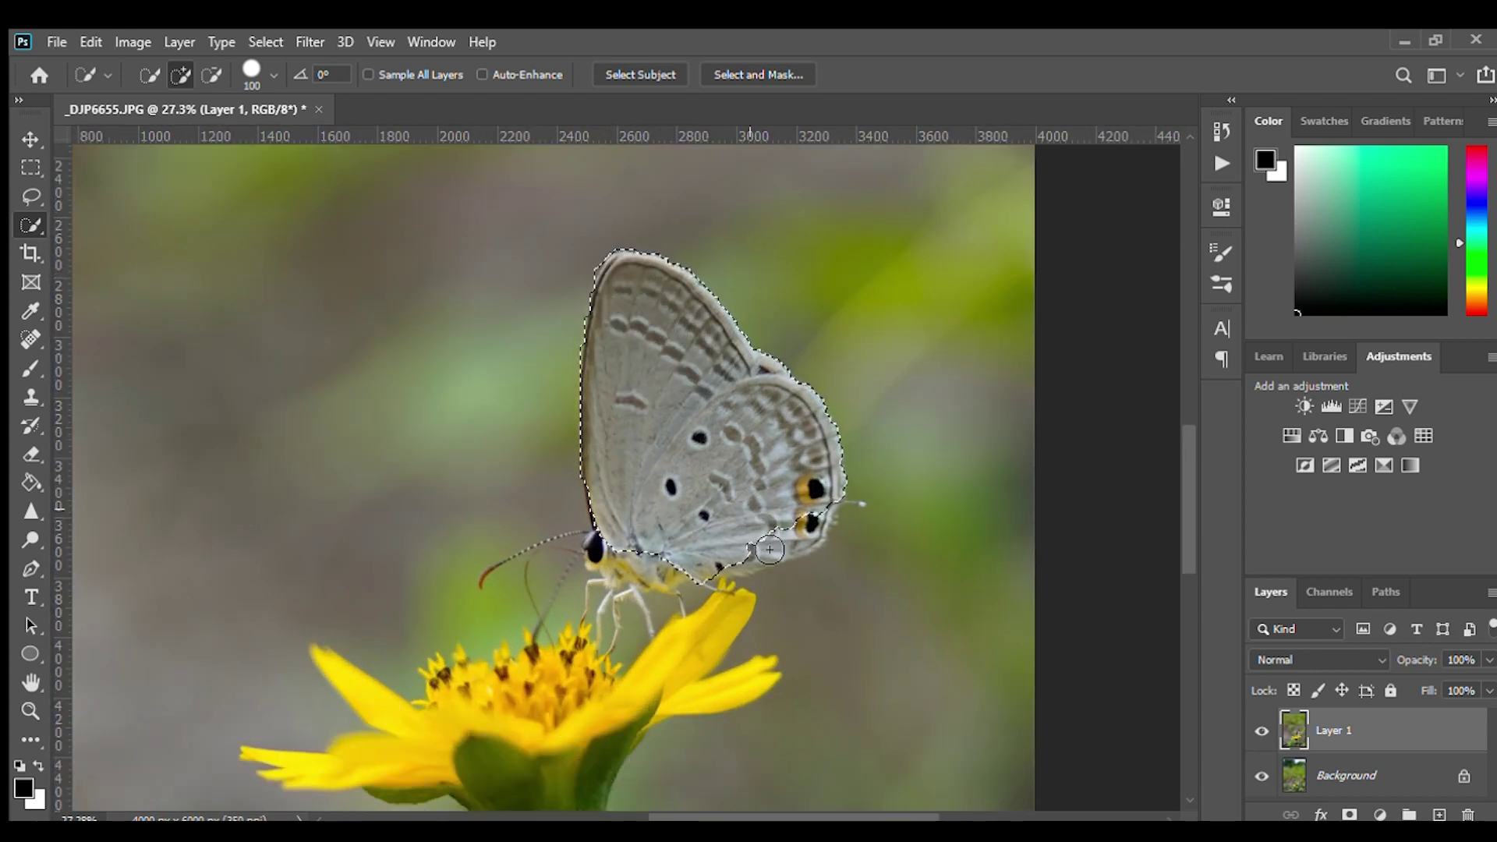
{"action": "scroll", "coordinate": [697, 519], "scroll_direction": "down", "scroll_amount": 2}
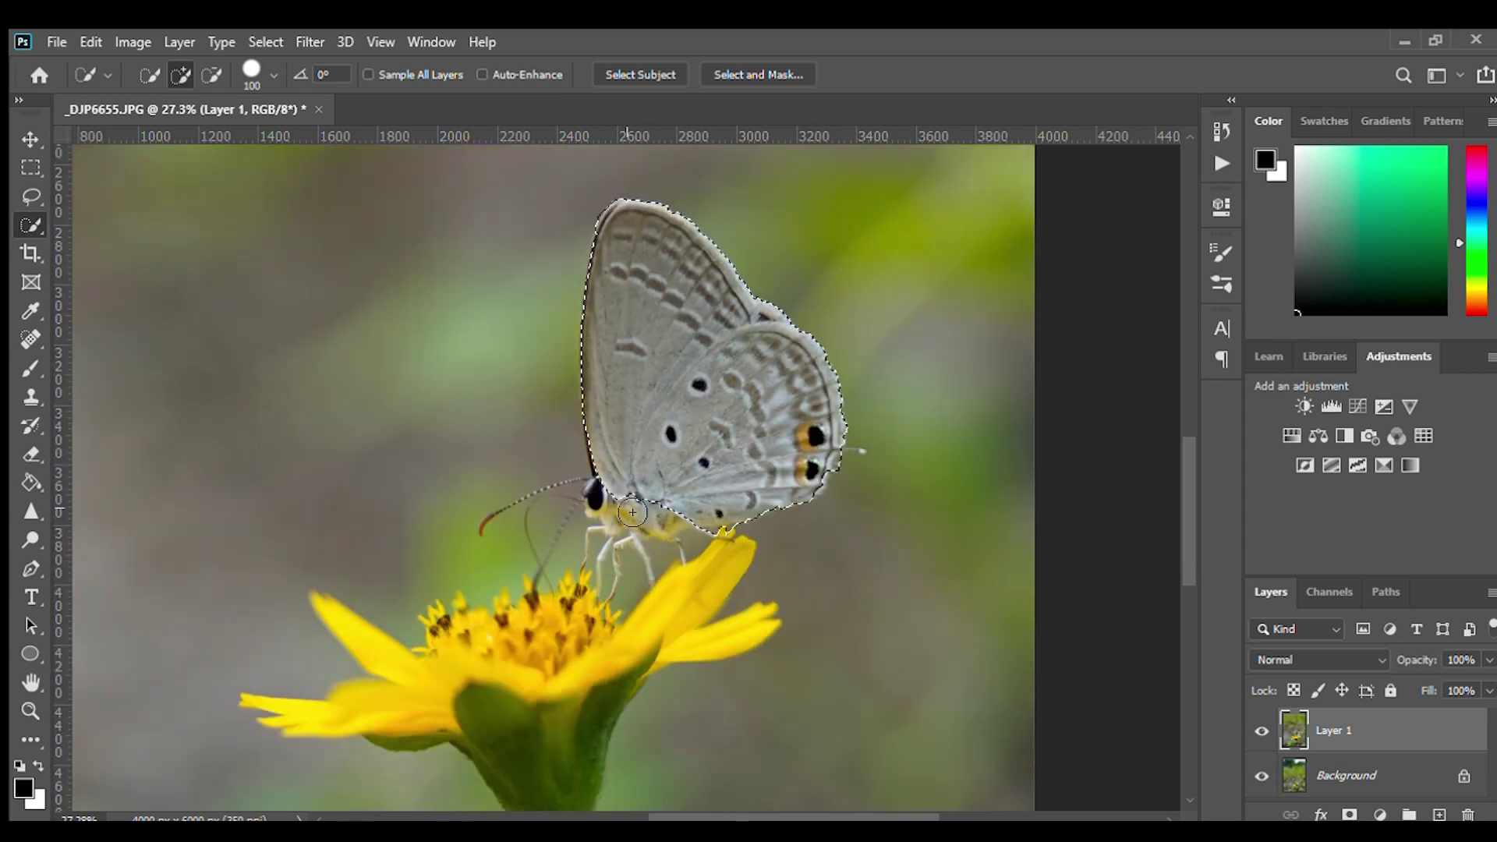
{"action": "left_click_drag", "start_coordinate": [624, 538], "coordinate": [381, 695]}
{"action": "scroll", "coordinate": [493, 708], "scroll_direction": "down", "scroll_amount": 4}
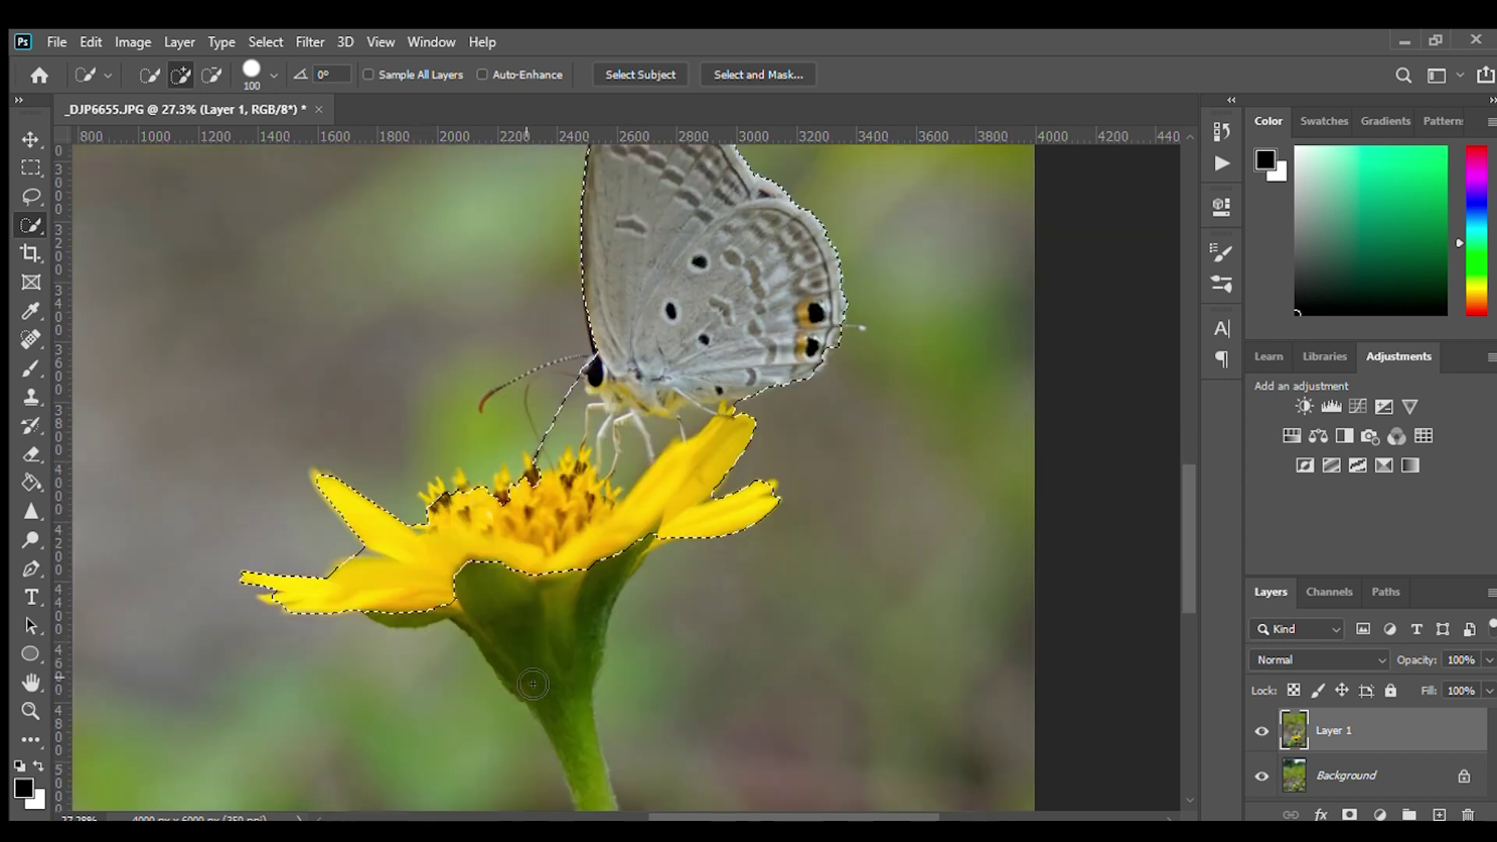
{"action": "left_click_drag", "start_coordinate": [485, 597], "coordinate": [575, 654]}
Extend the selection down the whole stem and trim the stray area right of it.
{"action": "scroll", "coordinate": [575, 655], "scroll_direction": "down", "scroll_amount": 8}
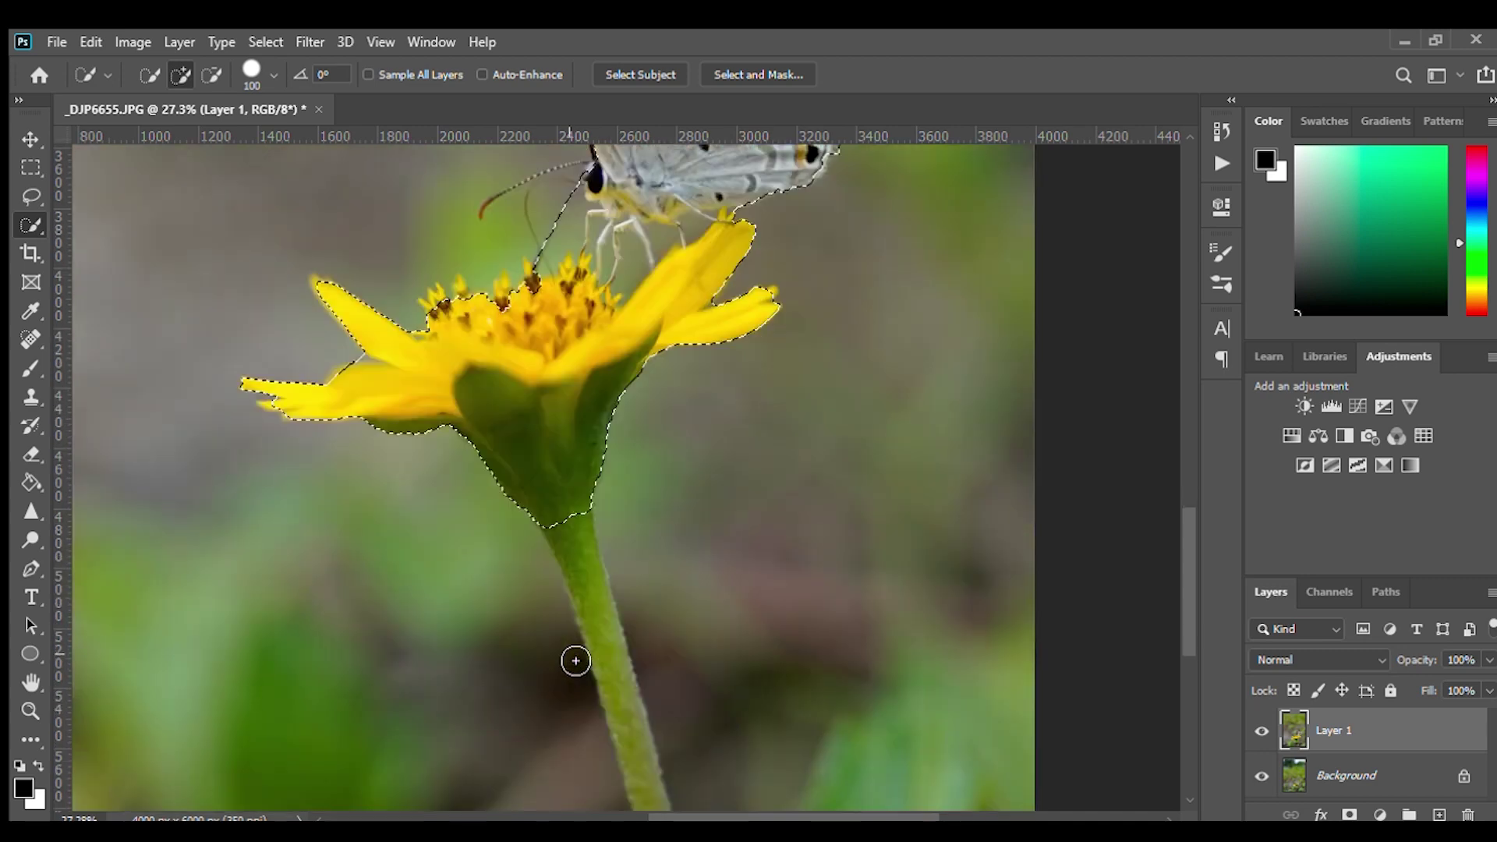
{"action": "left_click_drag", "start_coordinate": [578, 593], "coordinate": [586, 503]}
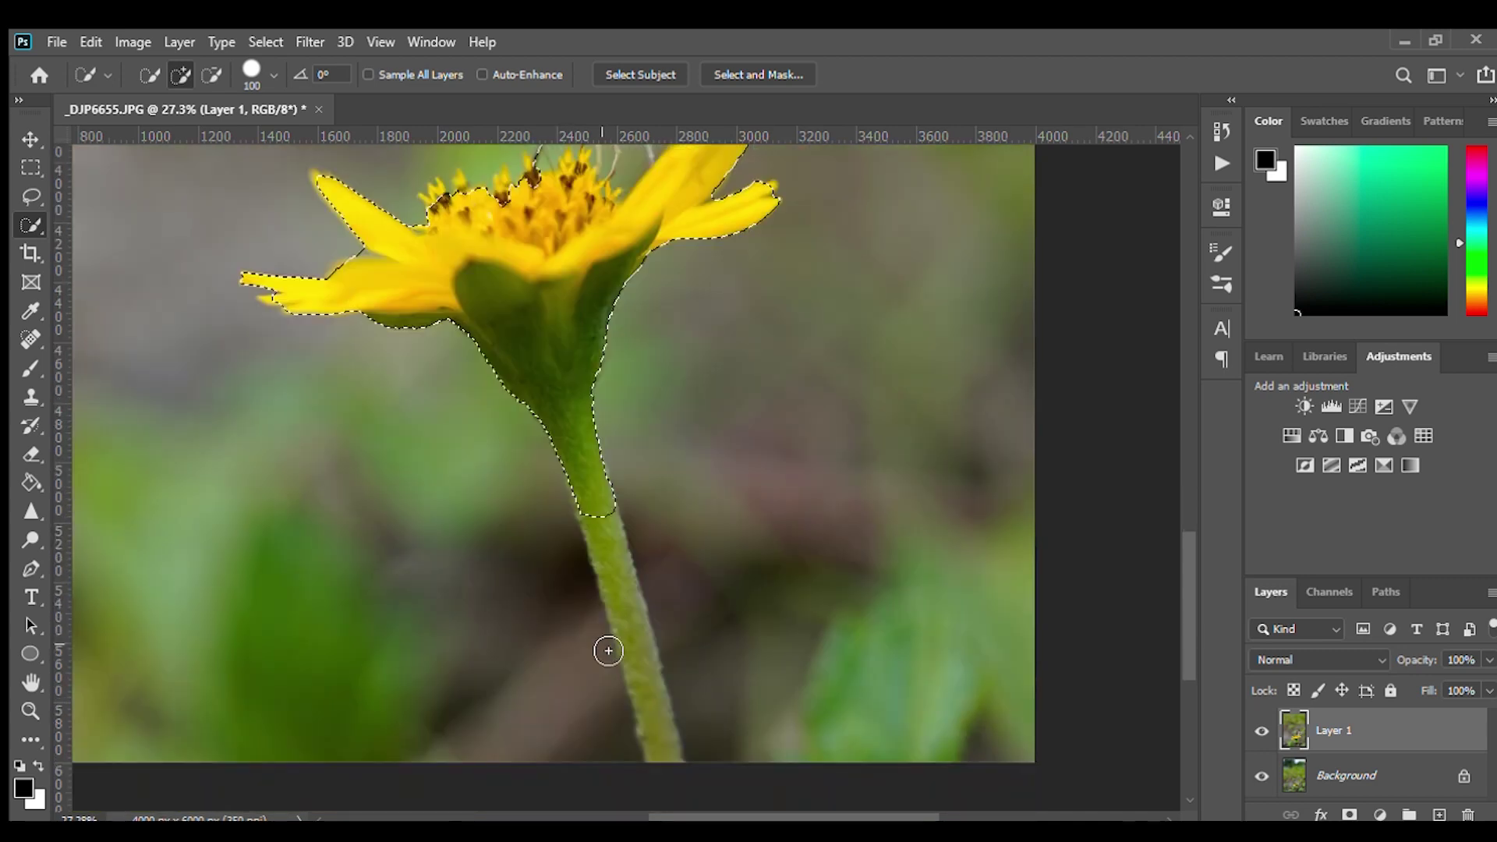
{"action": "left_click_drag", "start_coordinate": [608, 651], "coordinate": [630, 557]}
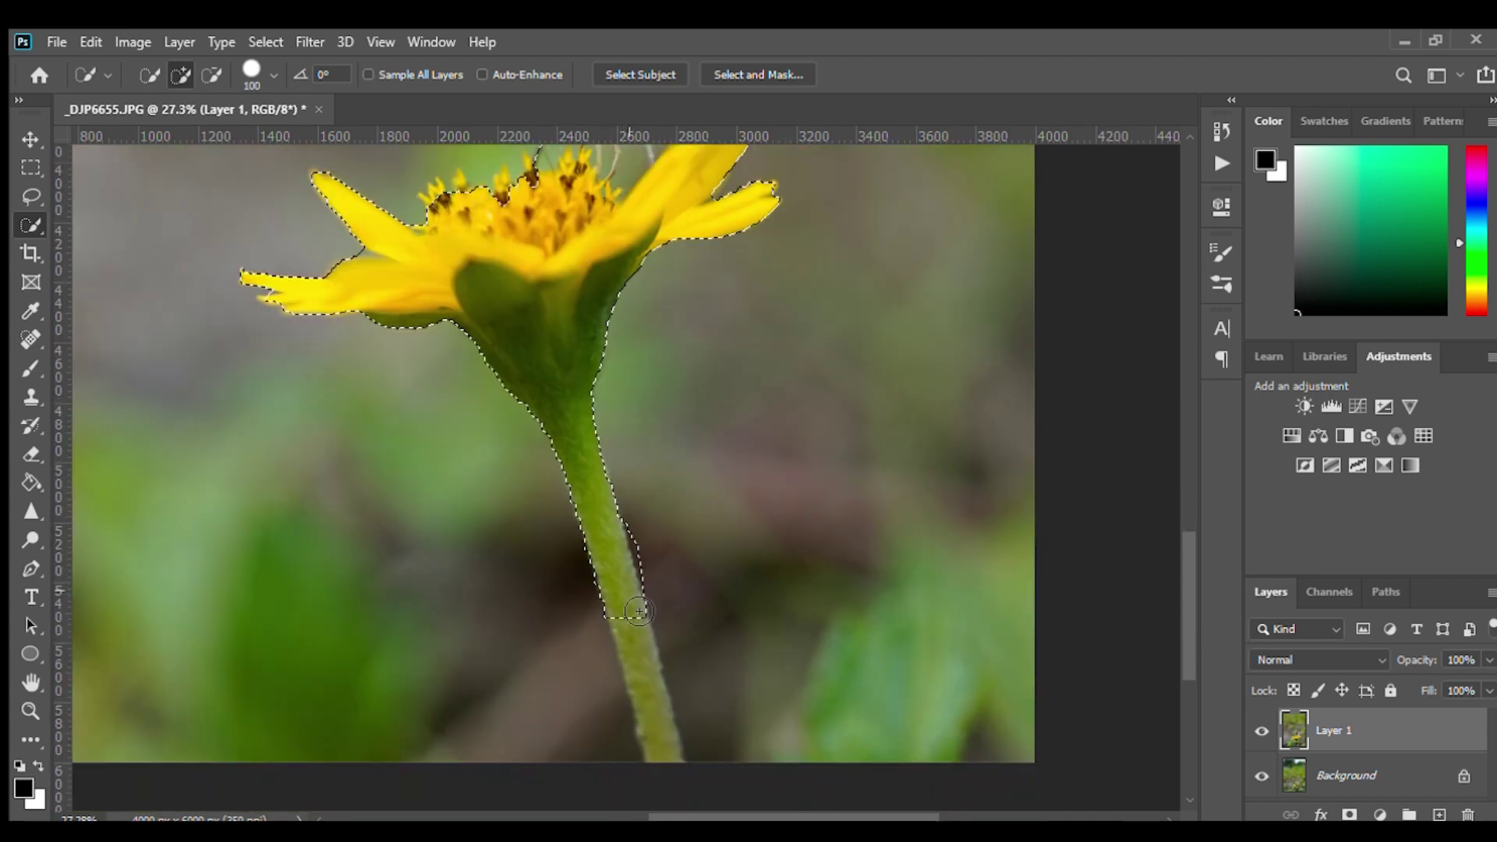
{"action": "left_click", "coordinate": [641, 550], "text": "alt"}
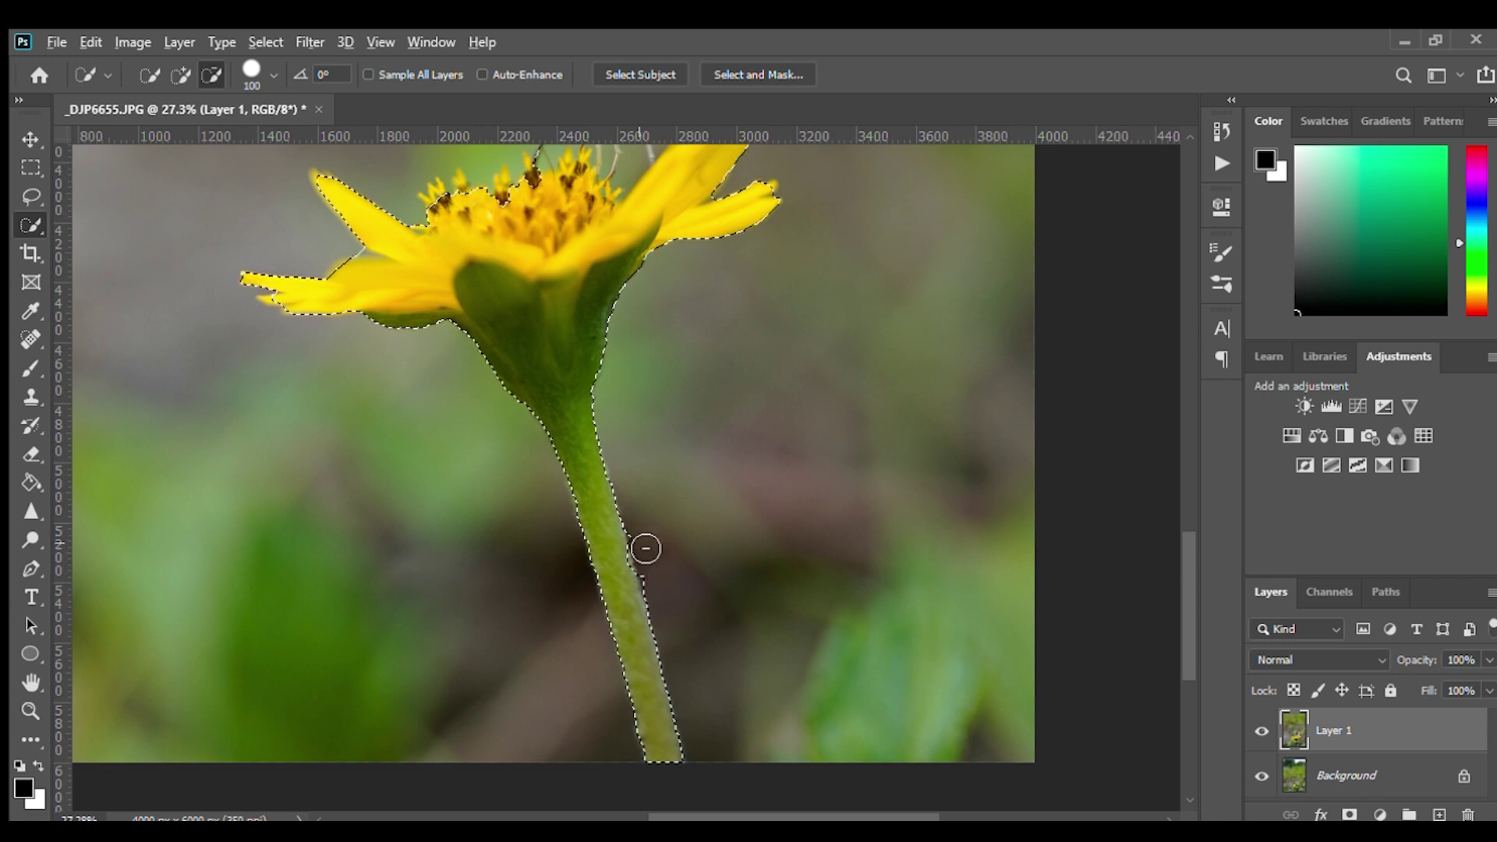
{"action": "left_click", "coordinate": [650, 547]}
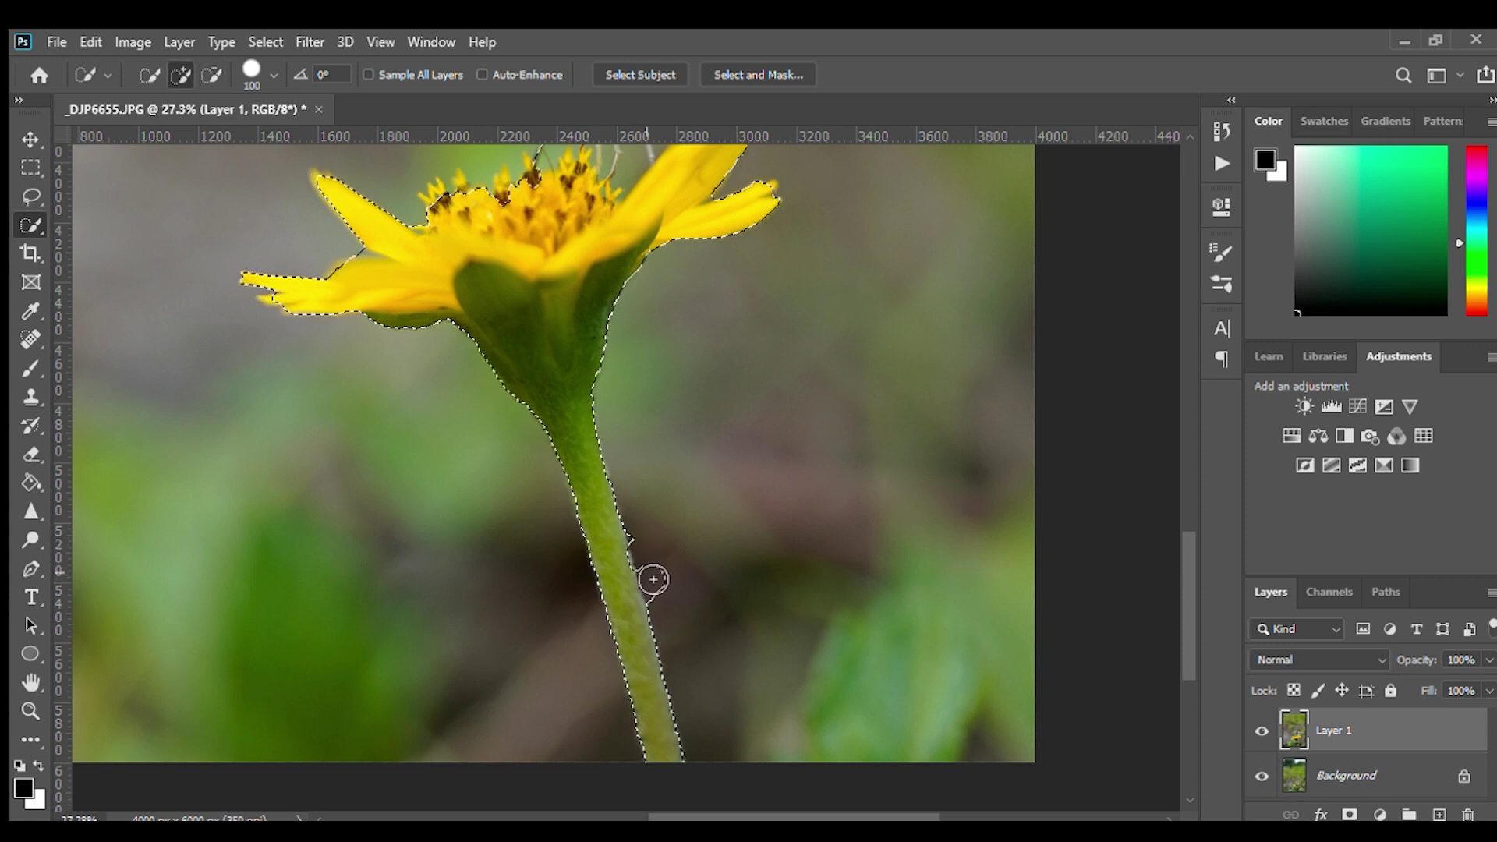
{"action": "mouse_move", "coordinate": [652, 583]}
{"action": "left_mouse_down"}
{"action": "mouse_move", "coordinate": [670, 608]}
{"action": "mouse_move", "coordinate": [652, 546]}
{"action": "left_mouse_up"}
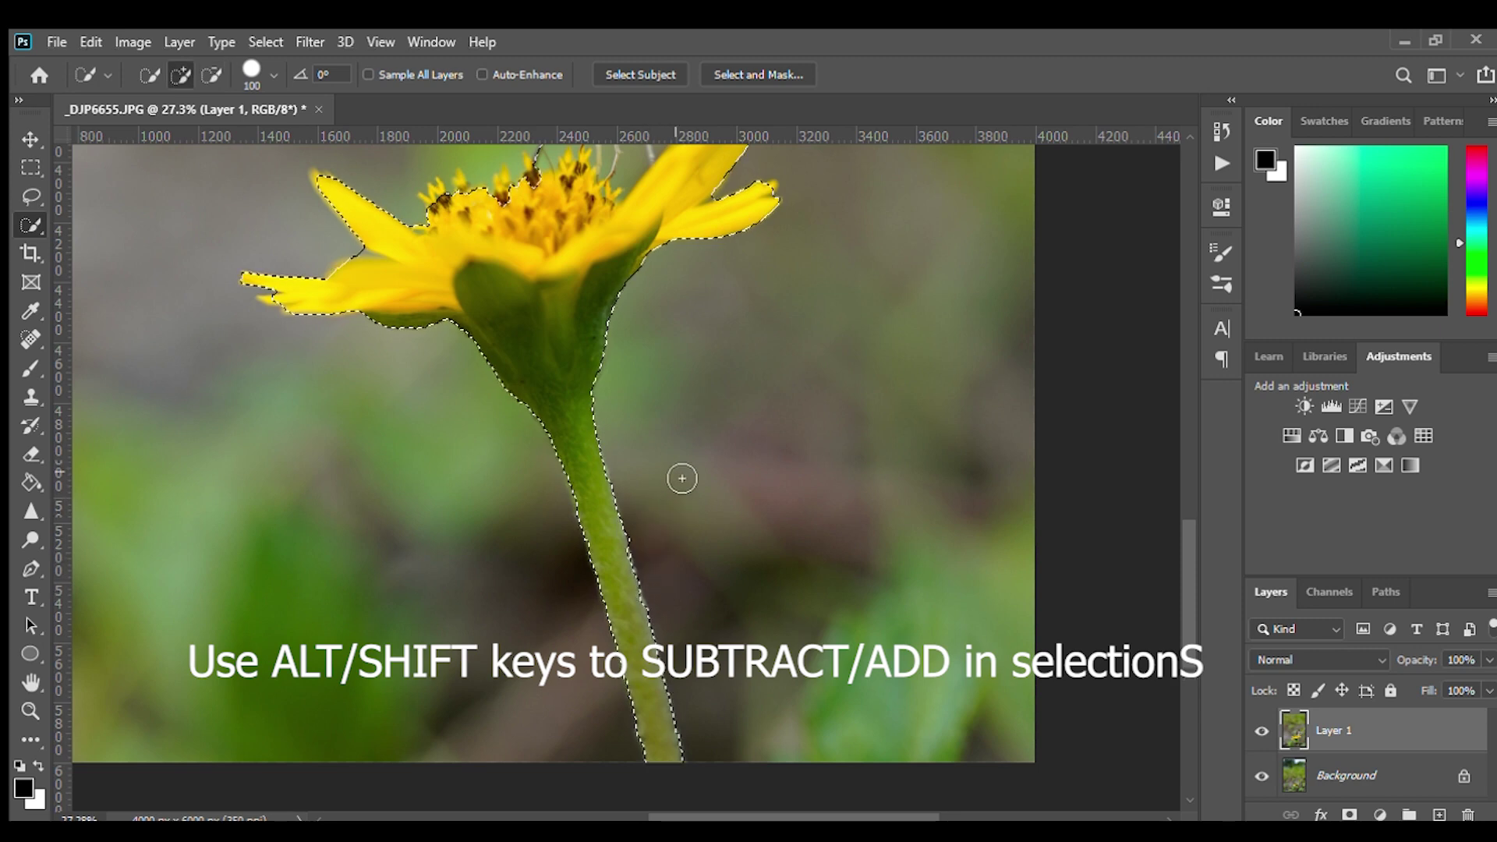
{"action": "scroll", "coordinate": [682, 478], "scroll_direction": "up", "scroll_amount": 3}
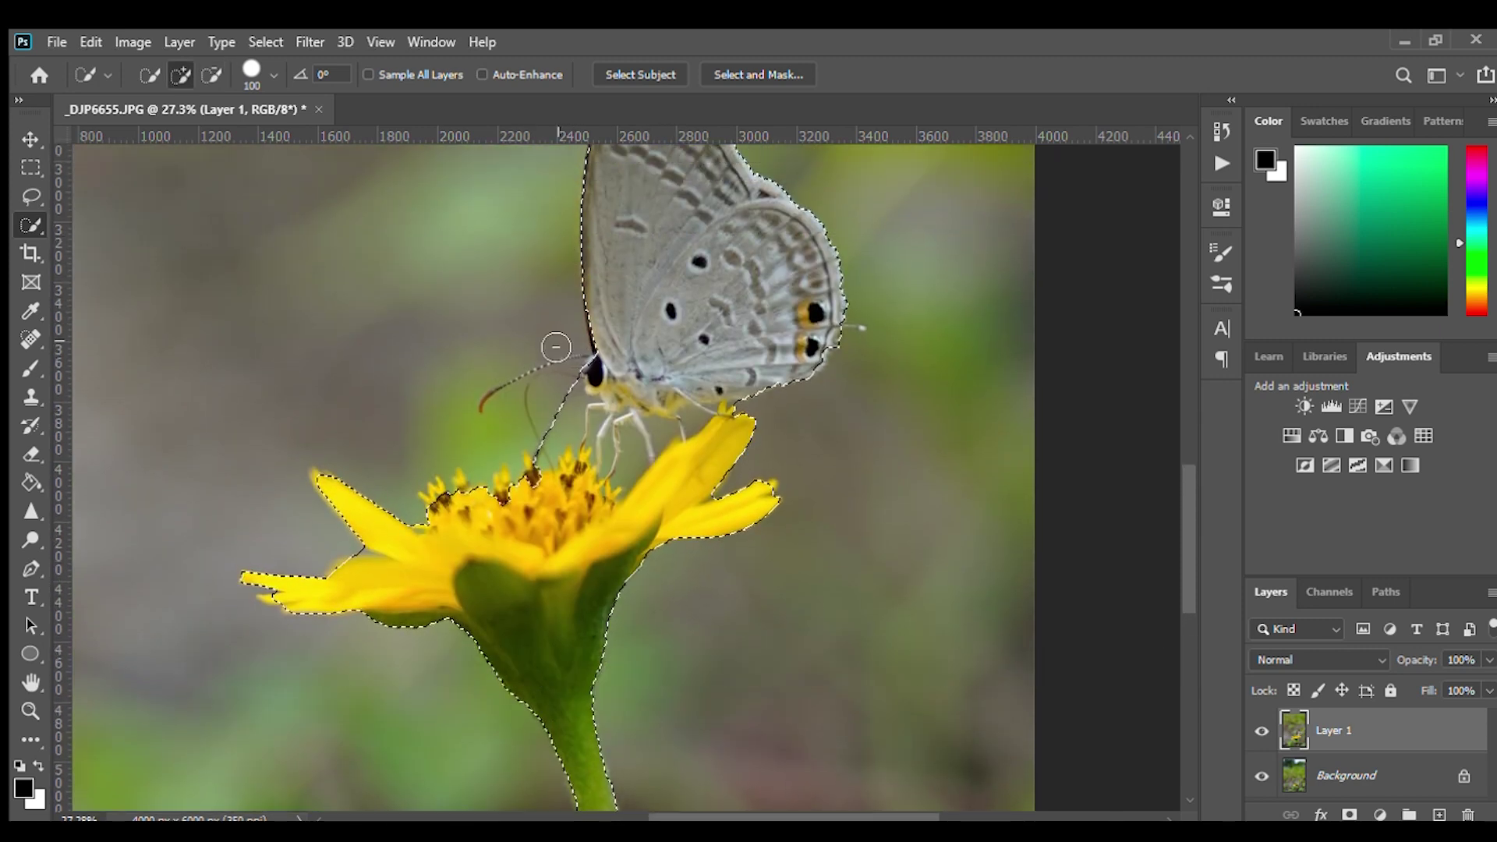
{"action": "scroll", "coordinate": [575, 245], "scroll_direction": "up", "scroll_amount": 3}
Zoom in, shrink the selection brush to 10 px and add the antenna's orange tip.
{"action": "key", "text": "alt"}
{"action": "scroll", "coordinate": [553, 489], "scroll_direction": "up", "scroll_amount": 3}
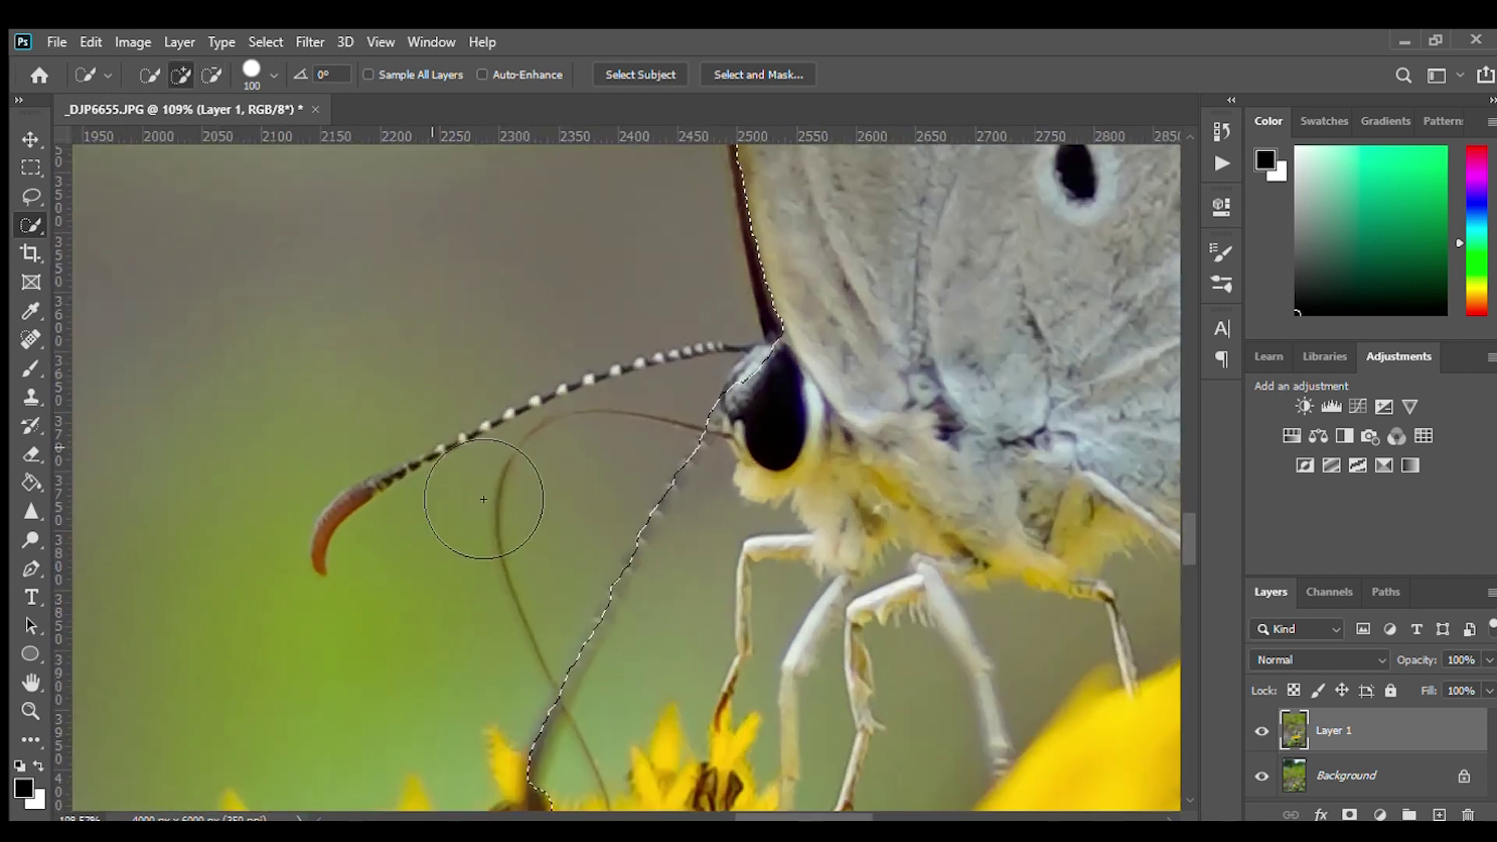
{"action": "key", "text": "bracketleft"}
{"action": "key", "text": "bracketleft"}
{"action": "key", "text": "bracketleft"}
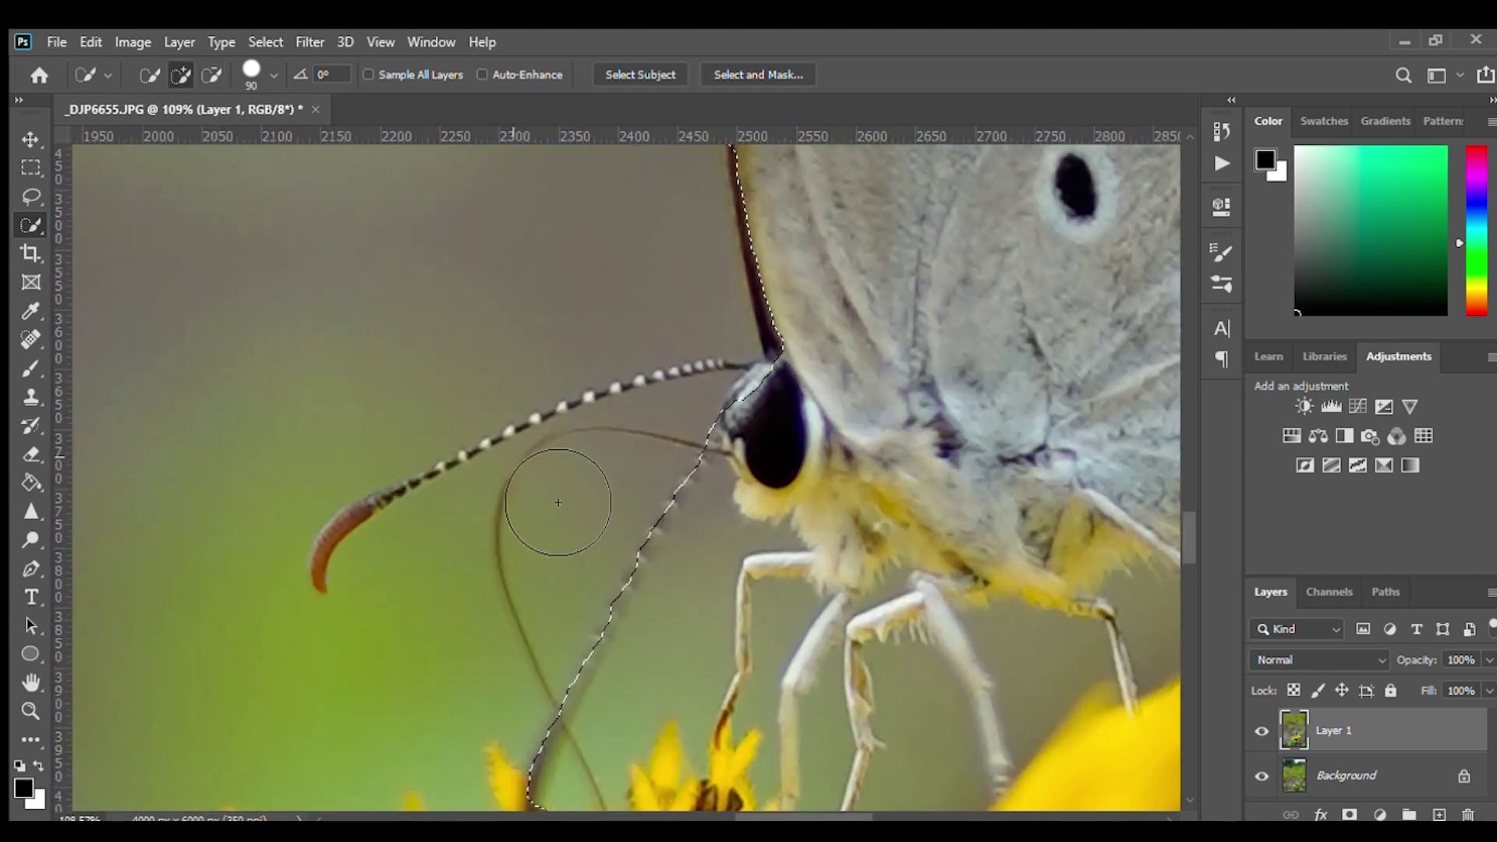
{"action": "key", "text": "bracketleft"}
{"action": "key", "text": "bracketleft"}
{"action": "key", "text": "bracketleft"}
{"action": "key", "text": "bracketleft"}
{"action": "key", "text": "bracketleft"}
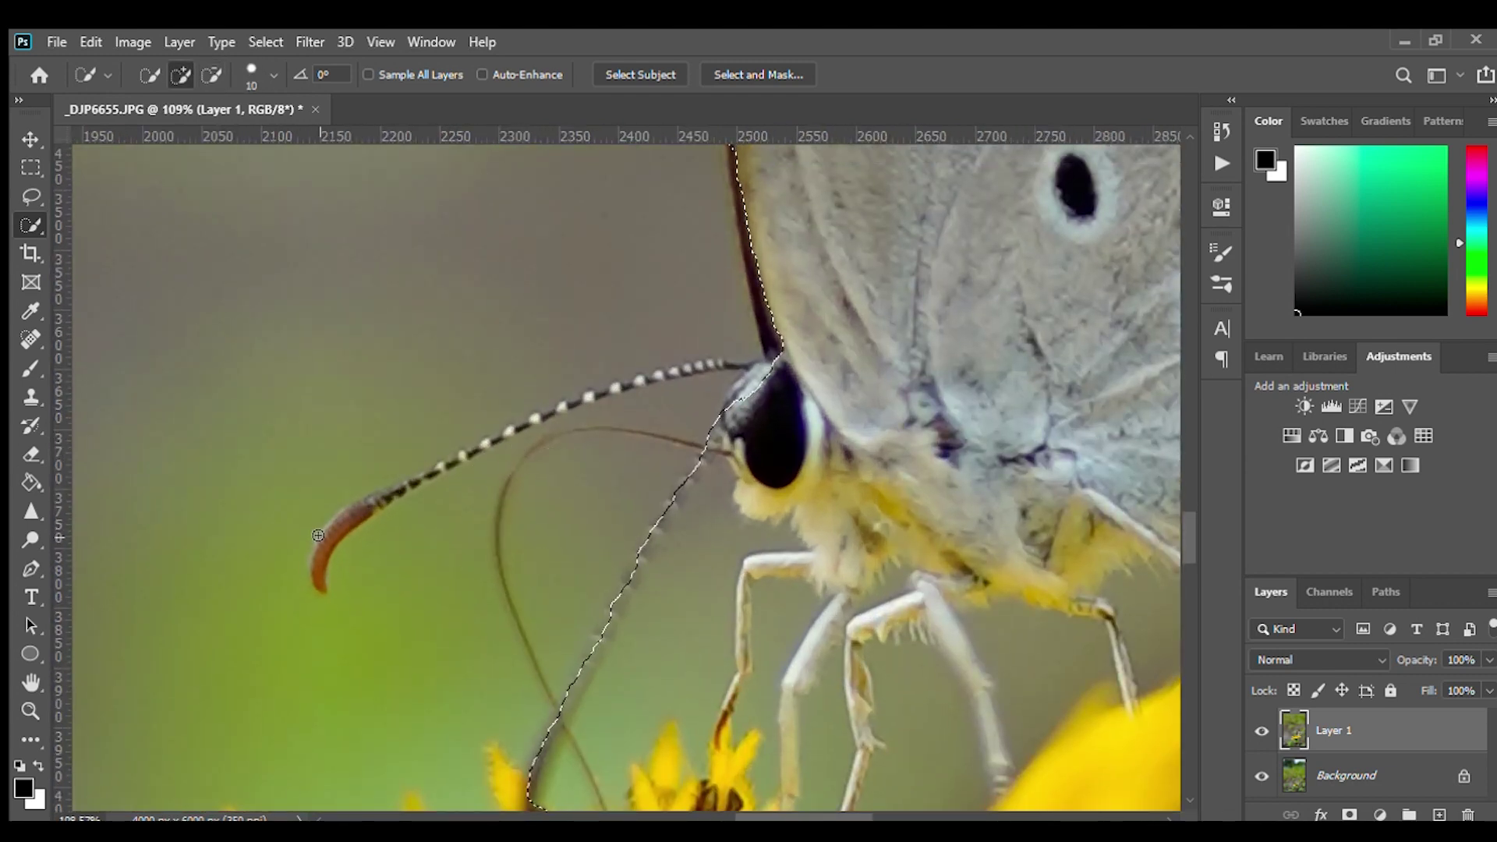
{"action": "mouse_move", "coordinate": [319, 581]}
{"action": "left_mouse_down"}
{"action": "mouse_move", "coordinate": [344, 517]}
{"action": "mouse_move", "coordinate": [397, 490]}
{"action": "left_mouse_up"}
Add the thin wing tail to the selection and copy the selection to new Layer 2.
{"action": "scroll", "coordinate": [633, 791], "scroll_direction": "right", "scroll_amount": 7}
{"action": "scroll", "coordinate": [832, 788], "scroll_direction": "right", "scroll_amount": 3}
{"action": "left_click_drag", "start_coordinate": [893, 235], "coordinate": [976, 254]}
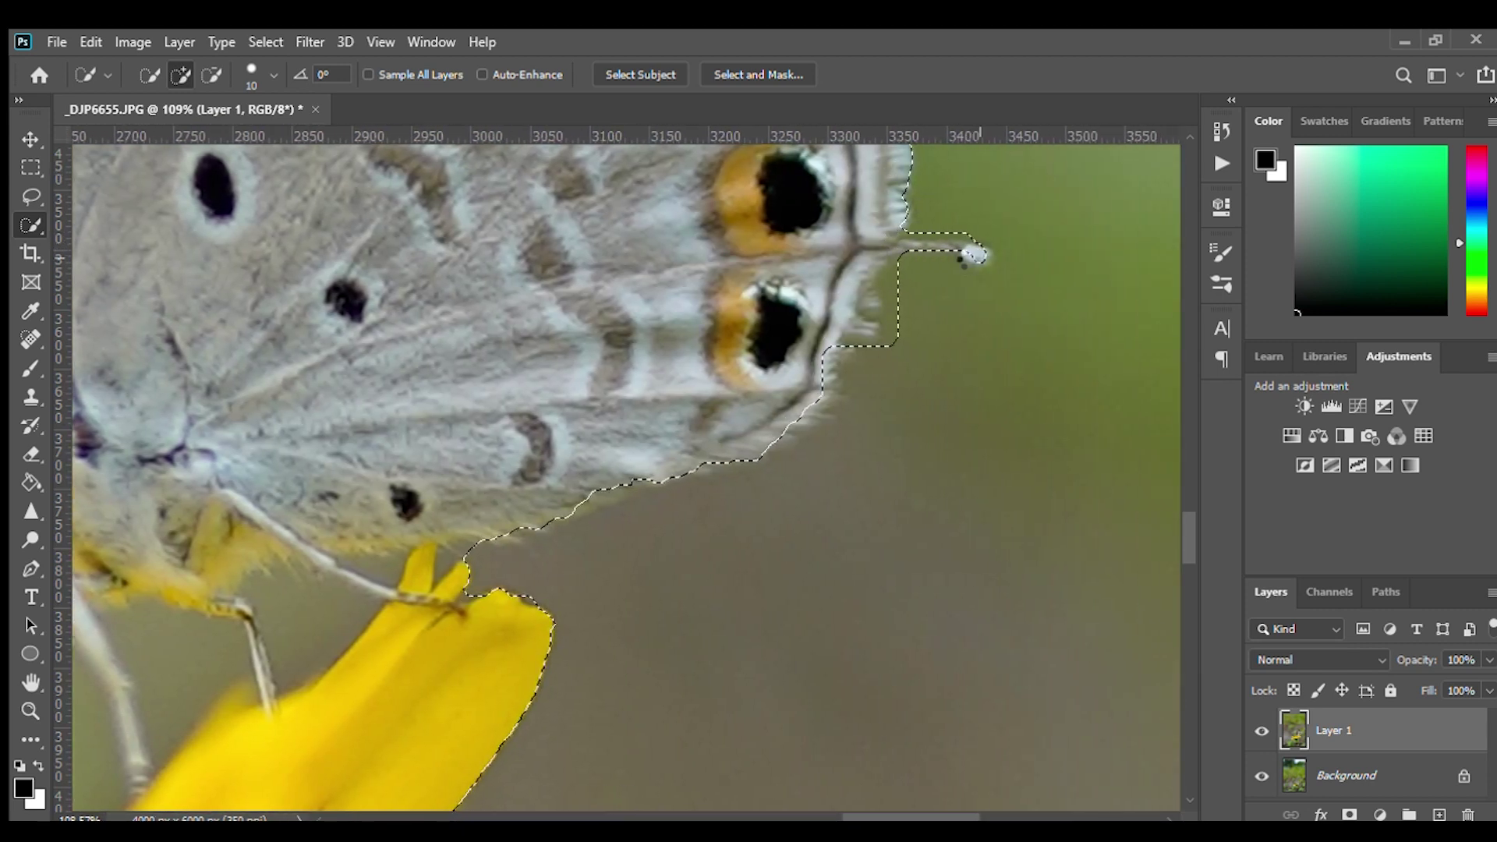
{"action": "scroll", "coordinate": [886, 376], "scroll_direction": "down", "scroll_amount": 3}
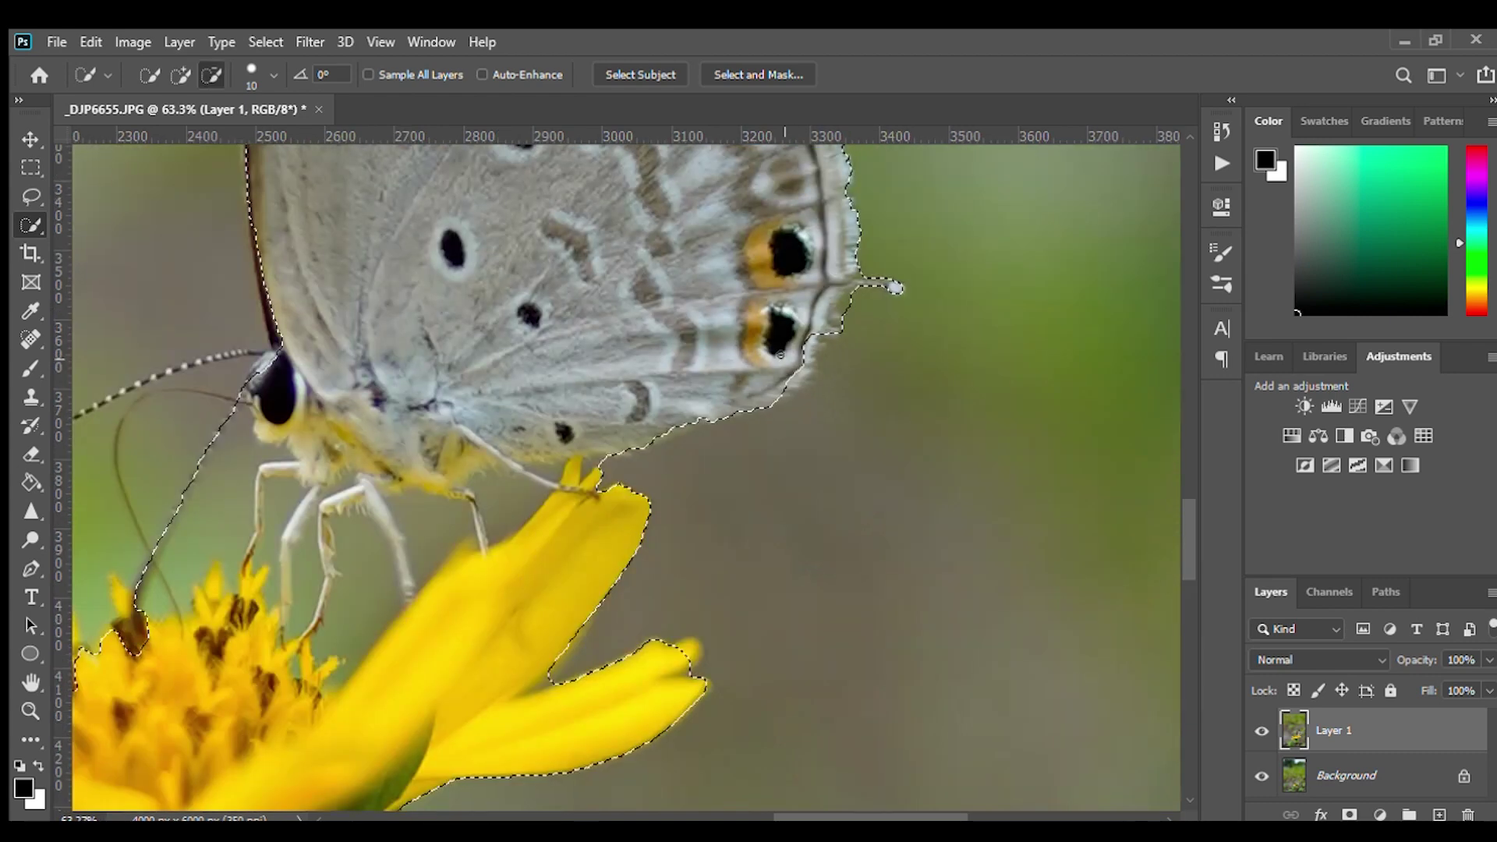
{"action": "scroll", "coordinate": [886, 377], "scroll_direction": "down", "scroll_amount": 3}
{"action": "key", "text": "alt"}
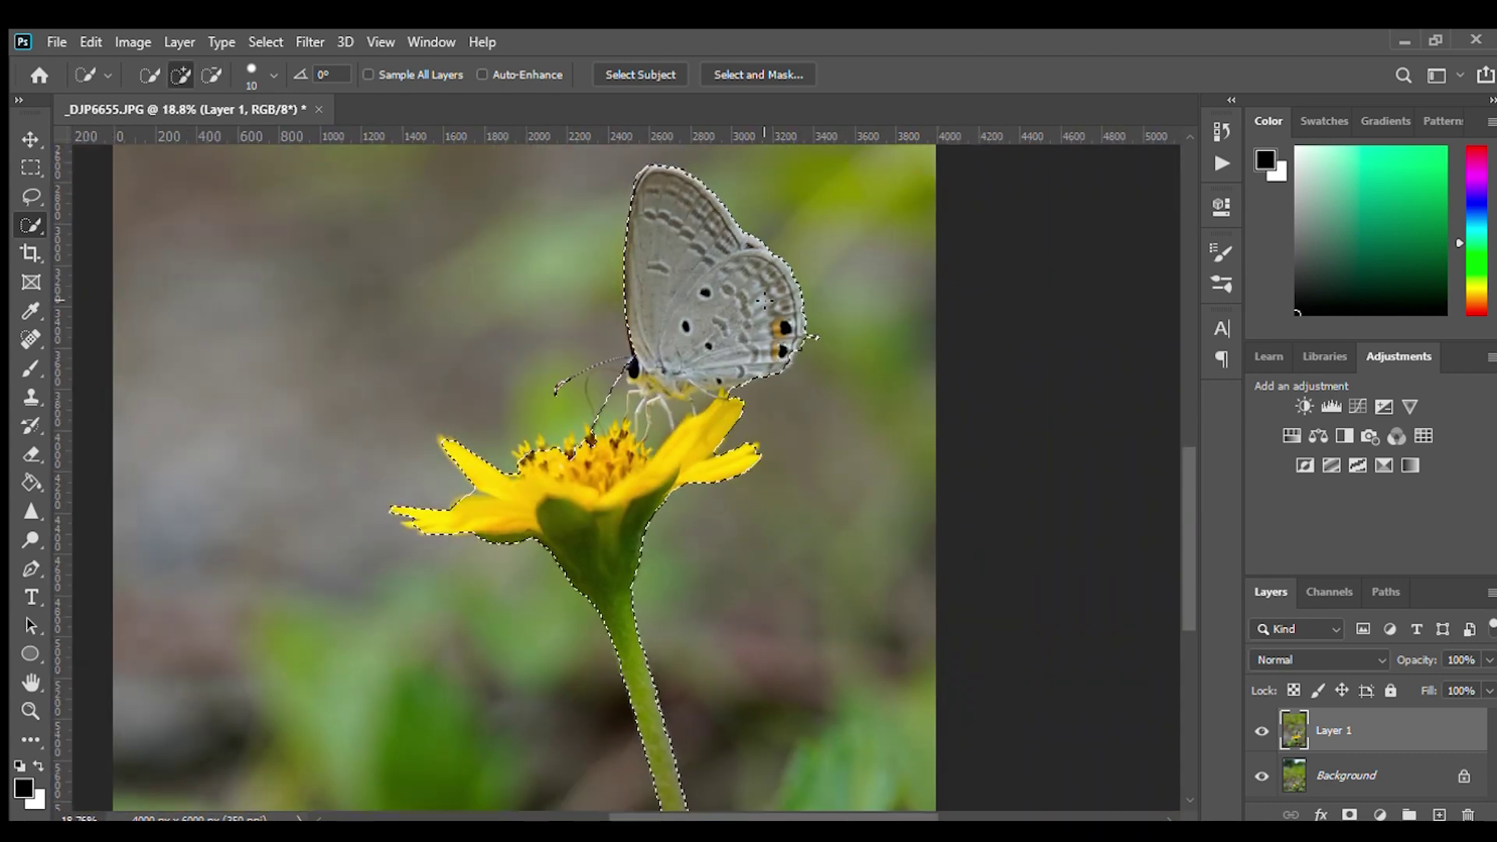
{"action": "key", "text": "ctrl+j"}
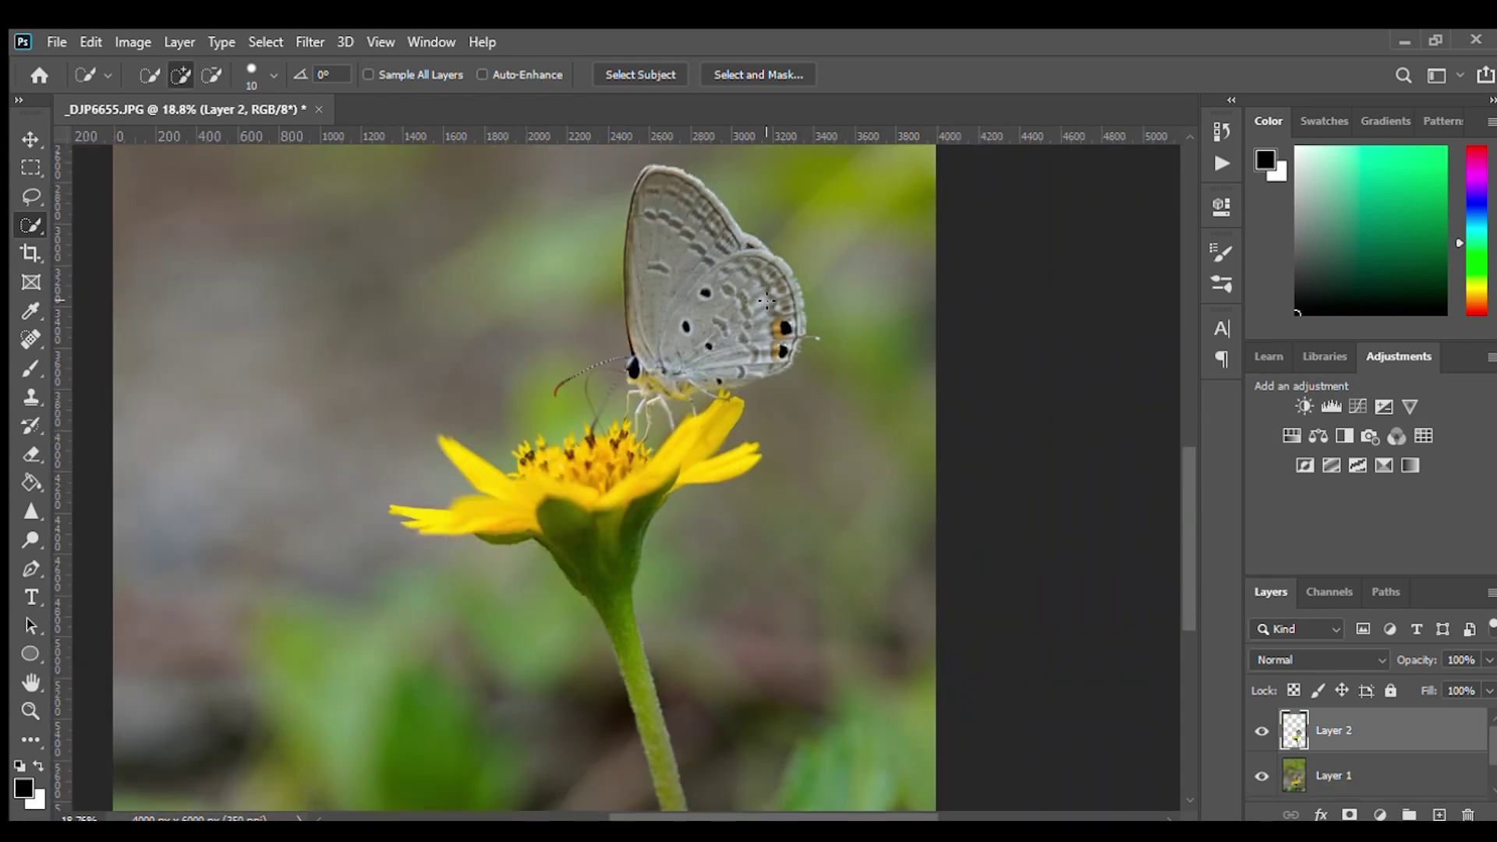
Fit the image on screen and duplicate Layer 1.
{"action": "key", "text": "ctrl+0"}
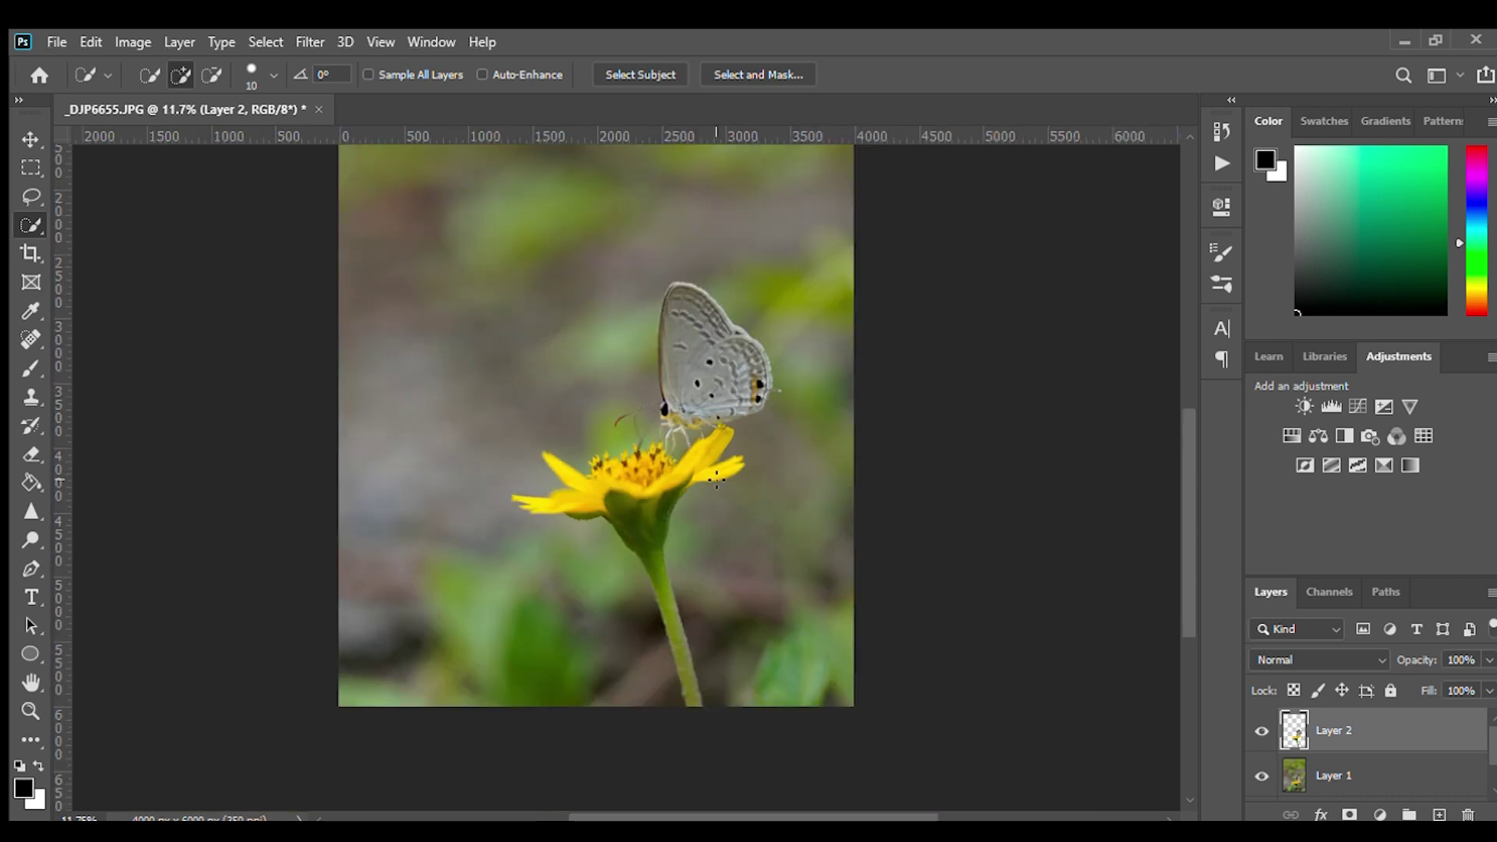
{"action": "key", "text": "Delete"}
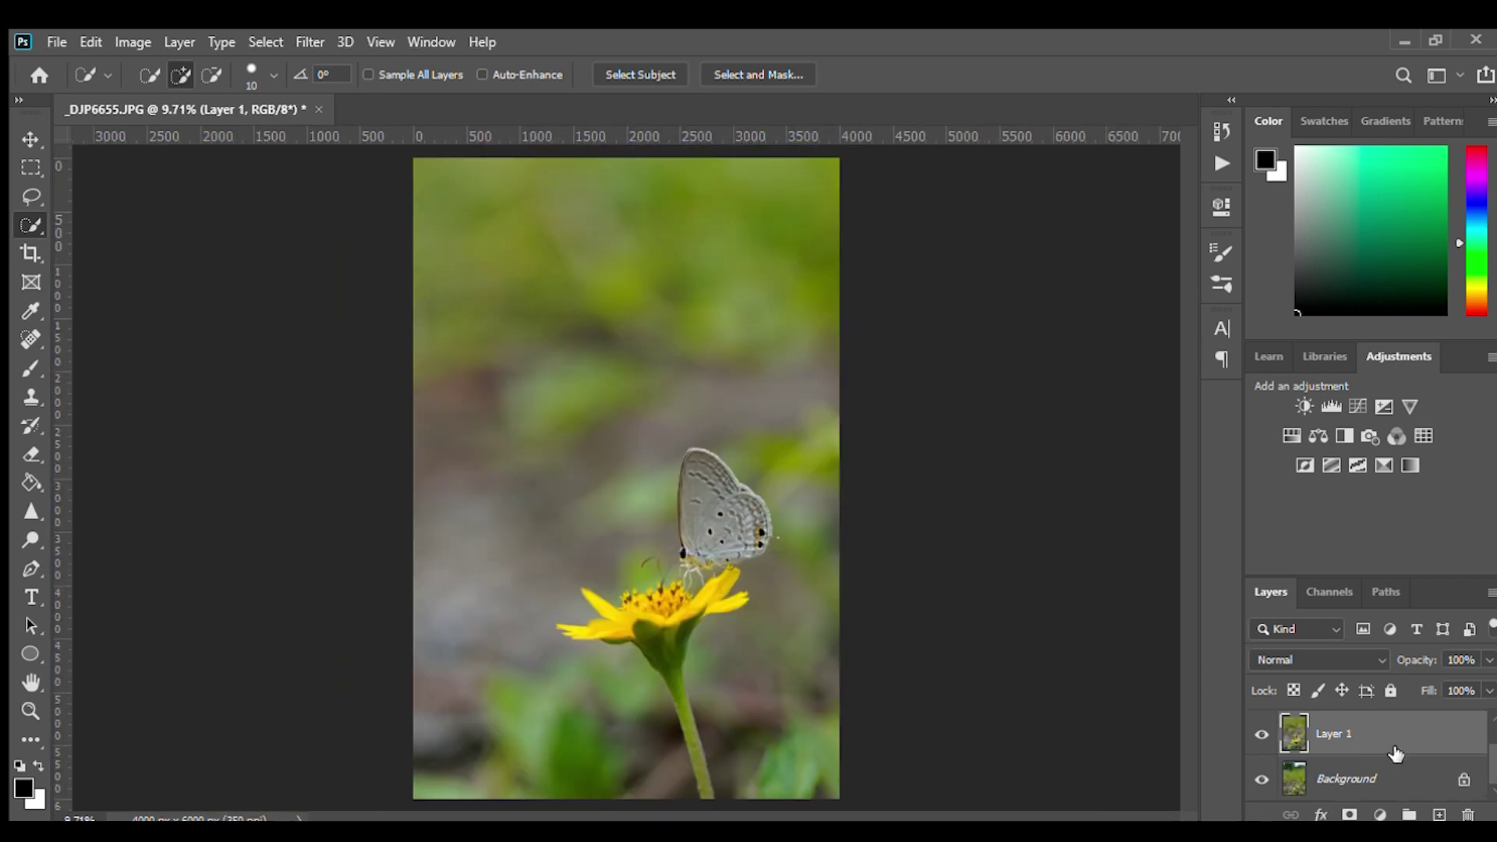
{"action": "key", "text": "ctrl+j"}
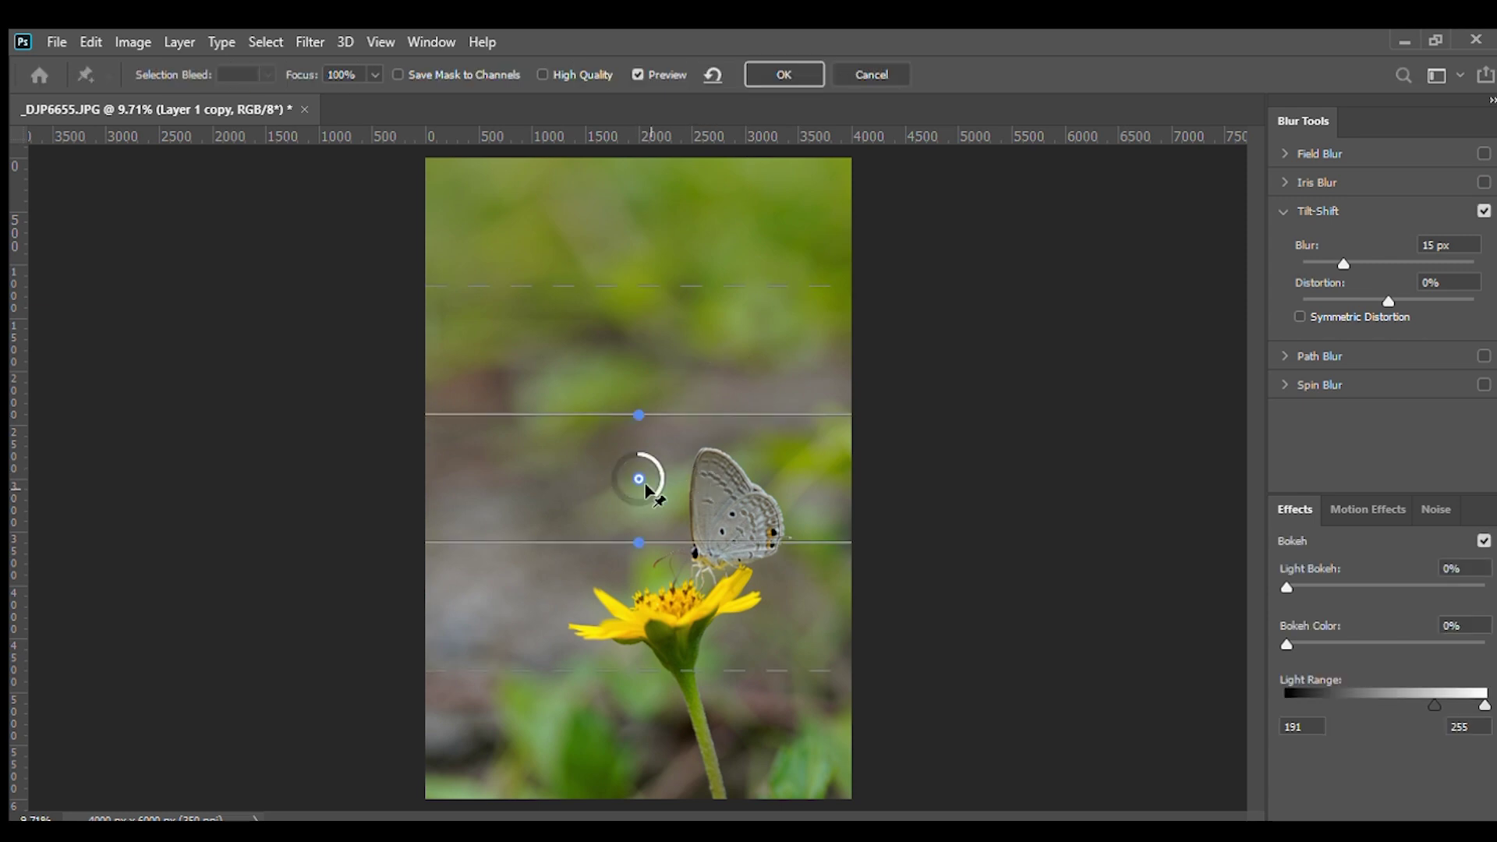
Apply a 200 px Tilt-Shift blur to Layer 1 copy.
{"action": "left_click_drag", "start_coordinate": [609, 488], "coordinate": [605, 487]}
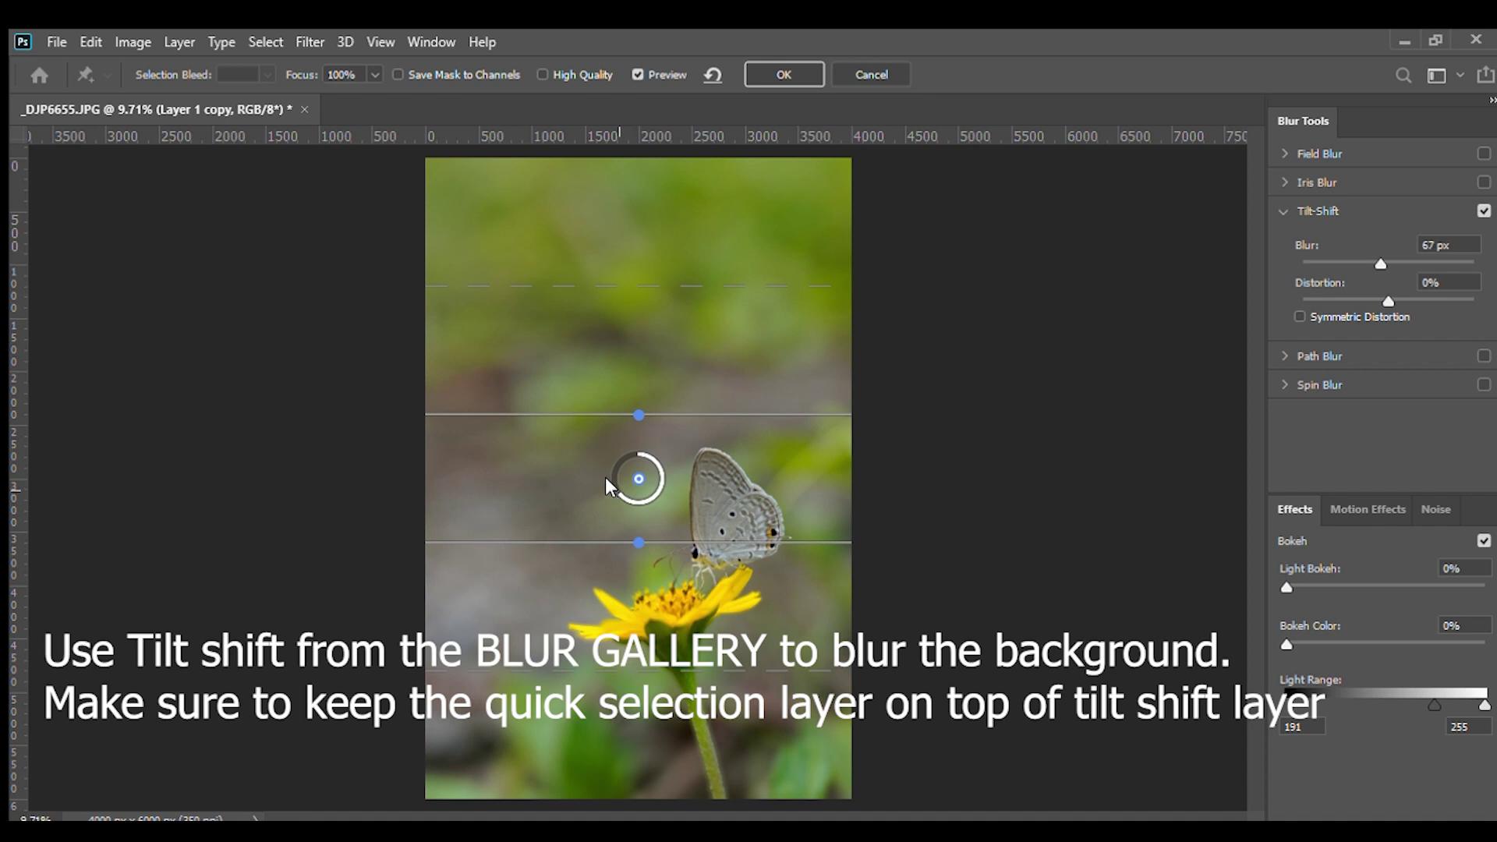
{"action": "left_click_drag", "start_coordinate": [607, 467], "coordinate": [612, 463]}
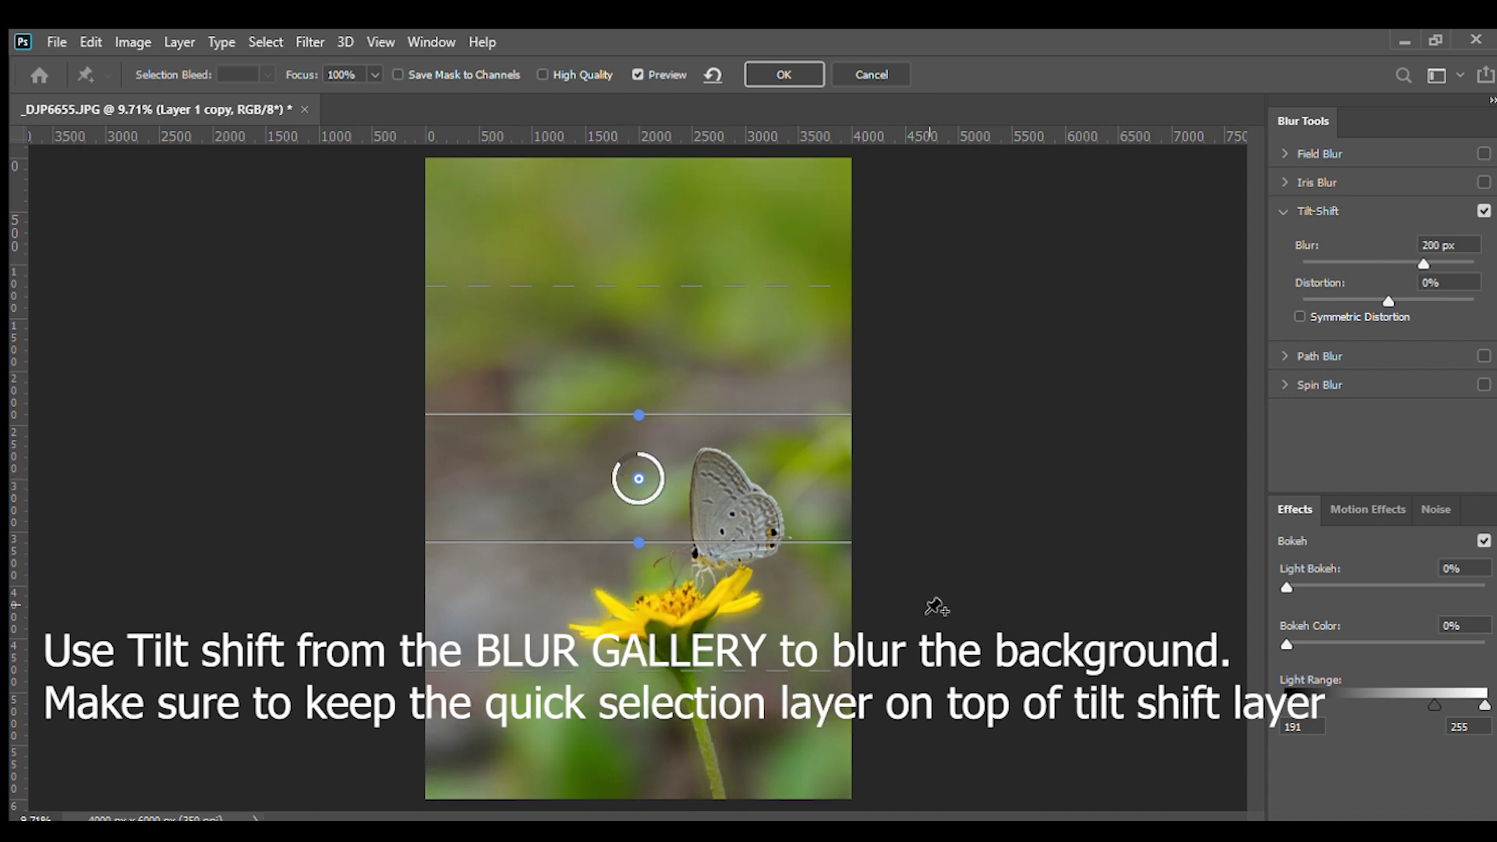
{"action": "left_click", "coordinate": [785, 76]}
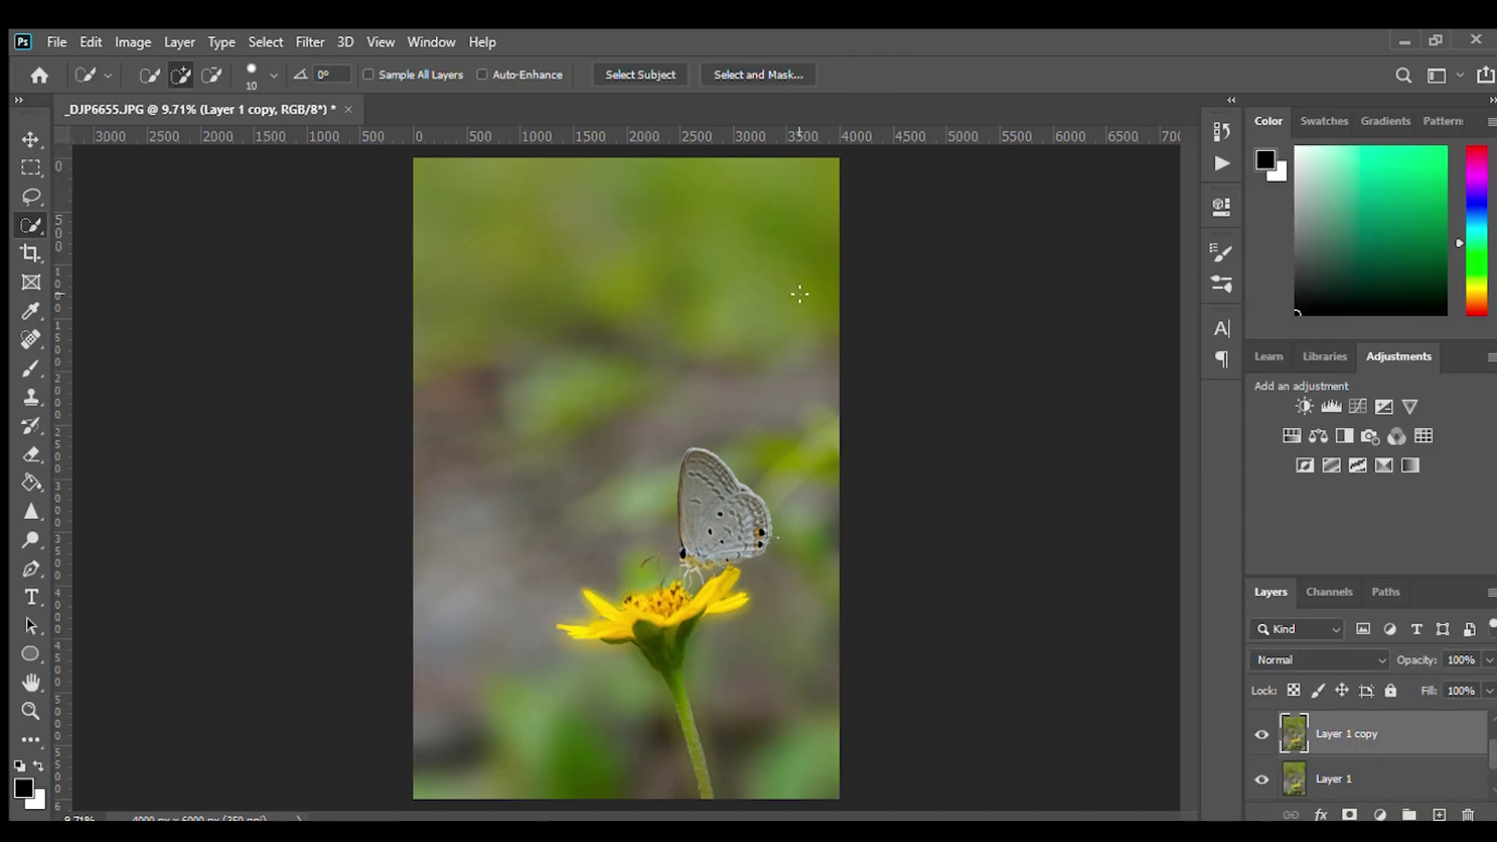
Compare Layer 1 copy on and off, then give it a white layer mask.
{"action": "left_click", "coordinate": [1262, 737]}
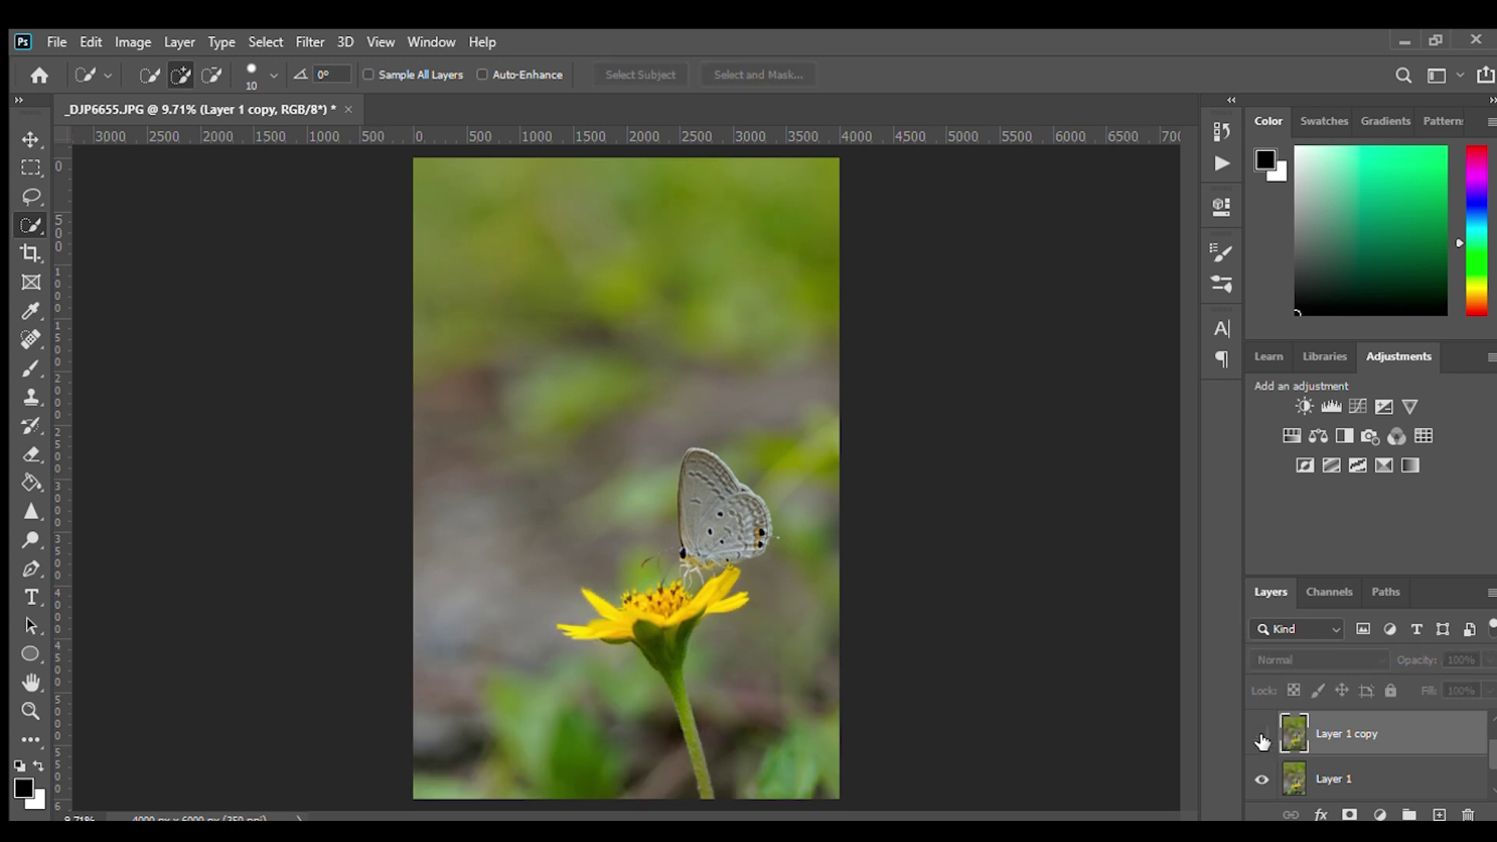
{"action": "left_click", "coordinate": [1262, 737]}
{"action": "scroll", "coordinate": [629, 652], "scroll_direction": "up", "scroll_amount": 2}
{"action": "scroll", "coordinate": [468, 501], "scroll_direction": "up", "scroll_amount": 2}
{"action": "scroll", "coordinate": [578, 495], "scroll_direction": "up", "scroll_amount": 2}
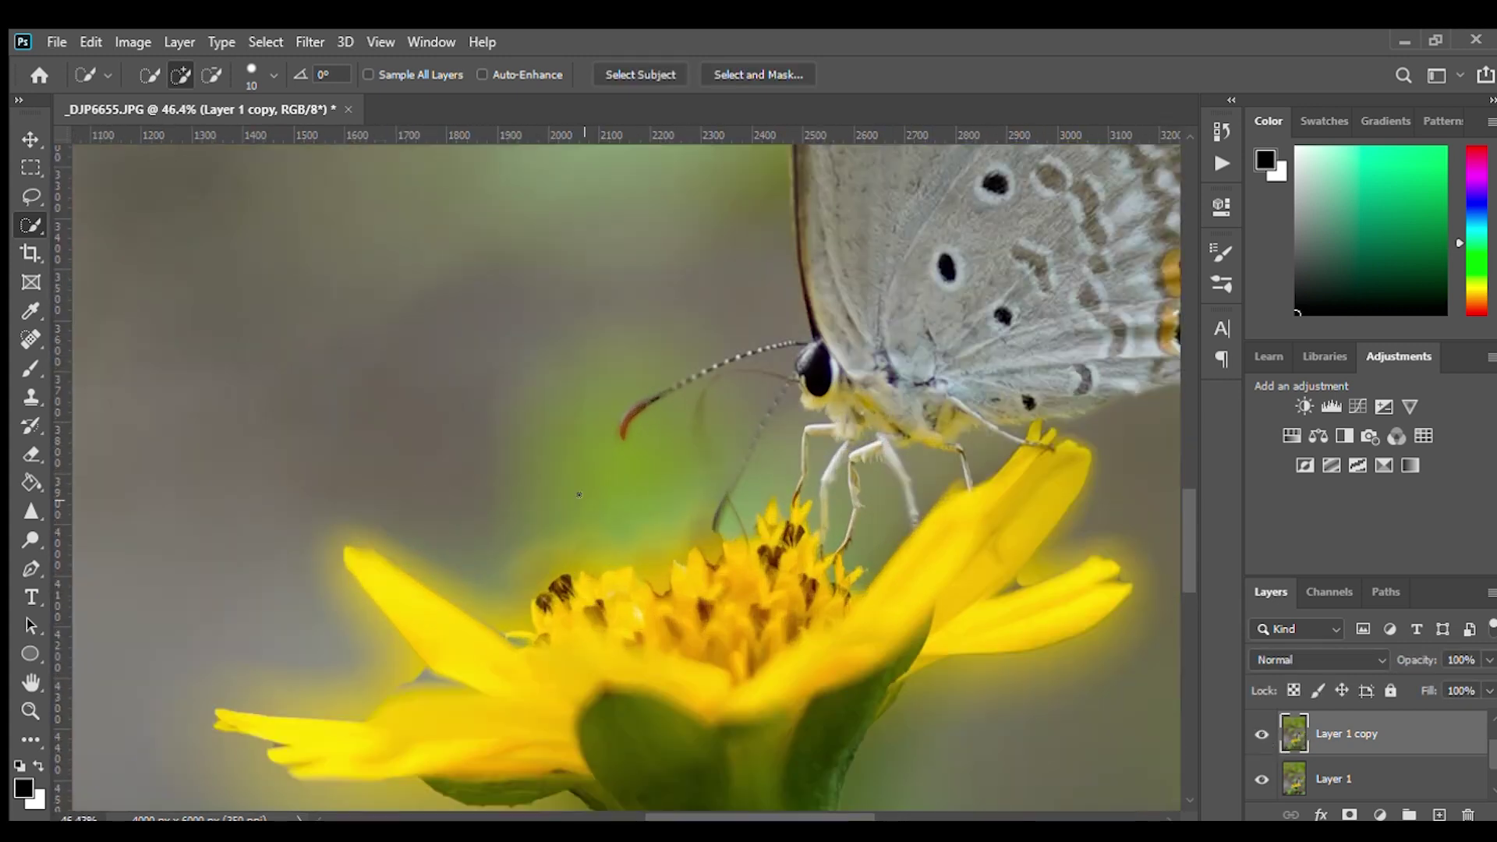
{"action": "scroll", "coordinate": [780, 521], "scroll_direction": "up", "scroll_amount": 1}
{"action": "scroll", "coordinate": [752, 538], "scroll_direction": "up", "scroll_amount": 1}
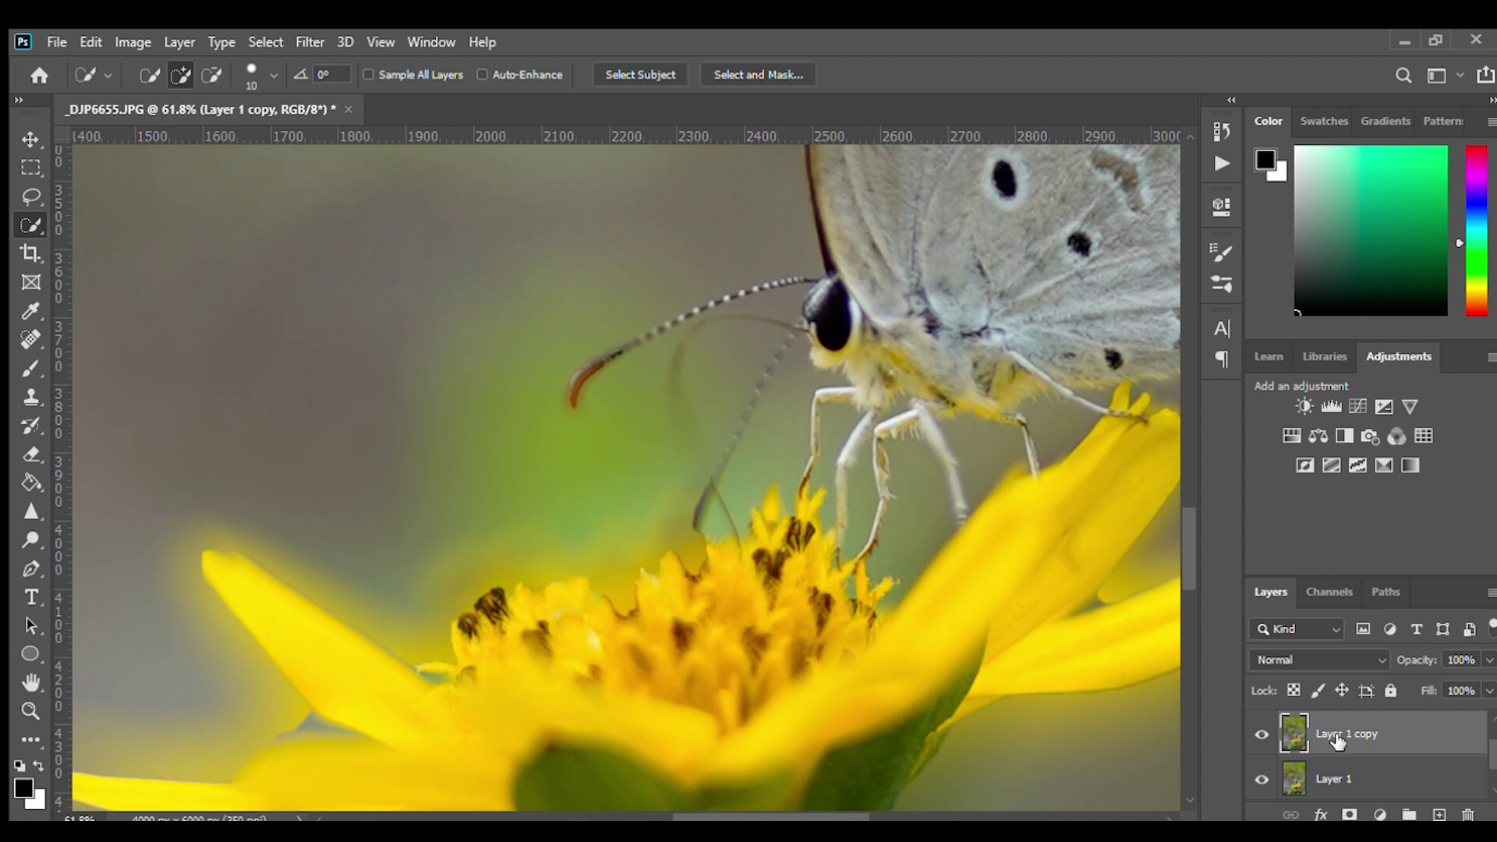
{"action": "left_click", "coordinate": [1349, 815]}
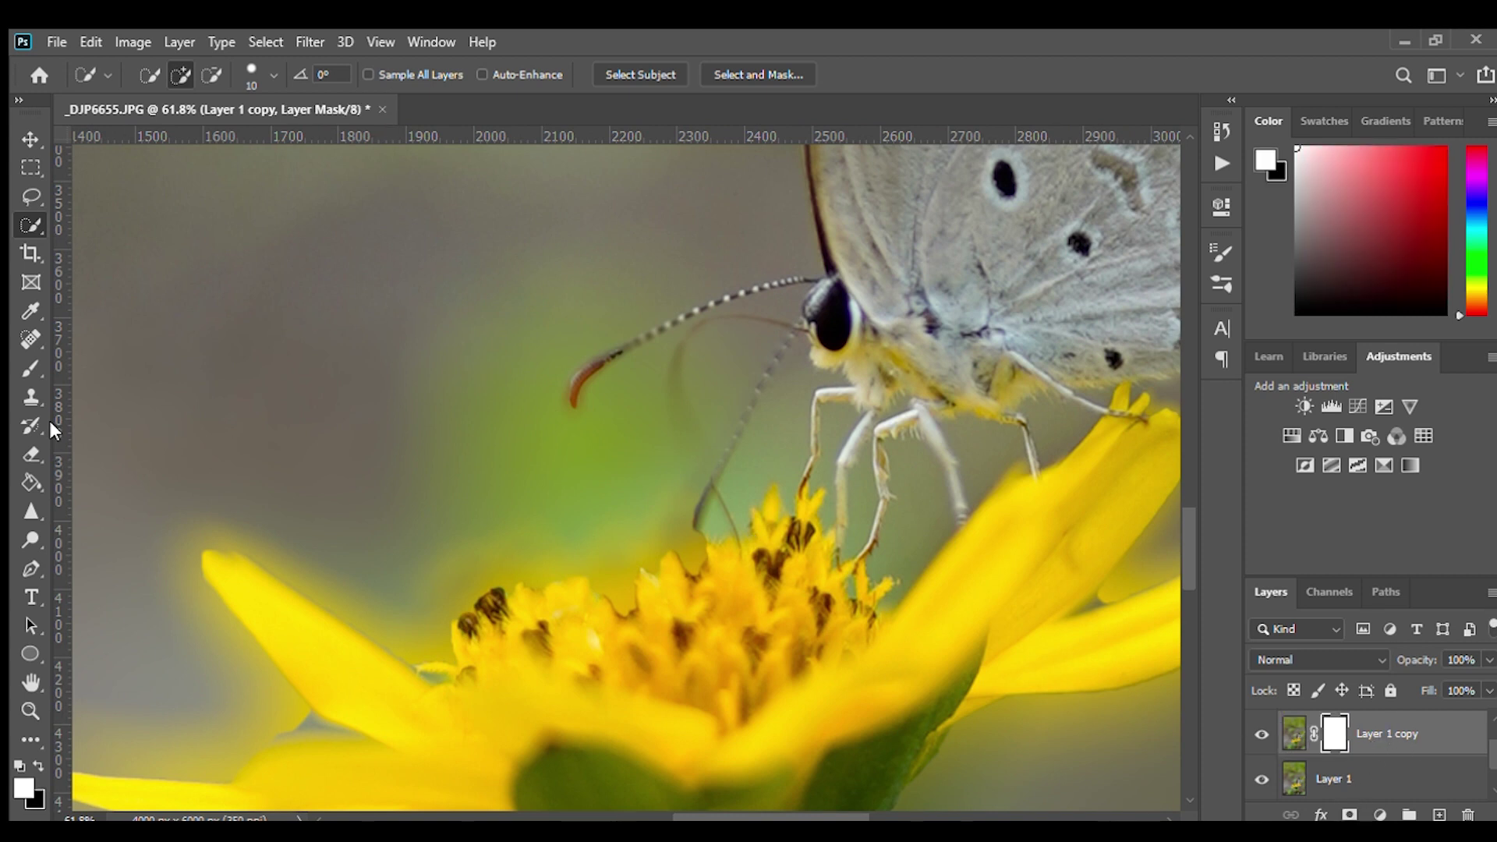
Load the Brush tool with black as the foreground colour.
{"action": "left_click", "coordinate": [32, 368]}
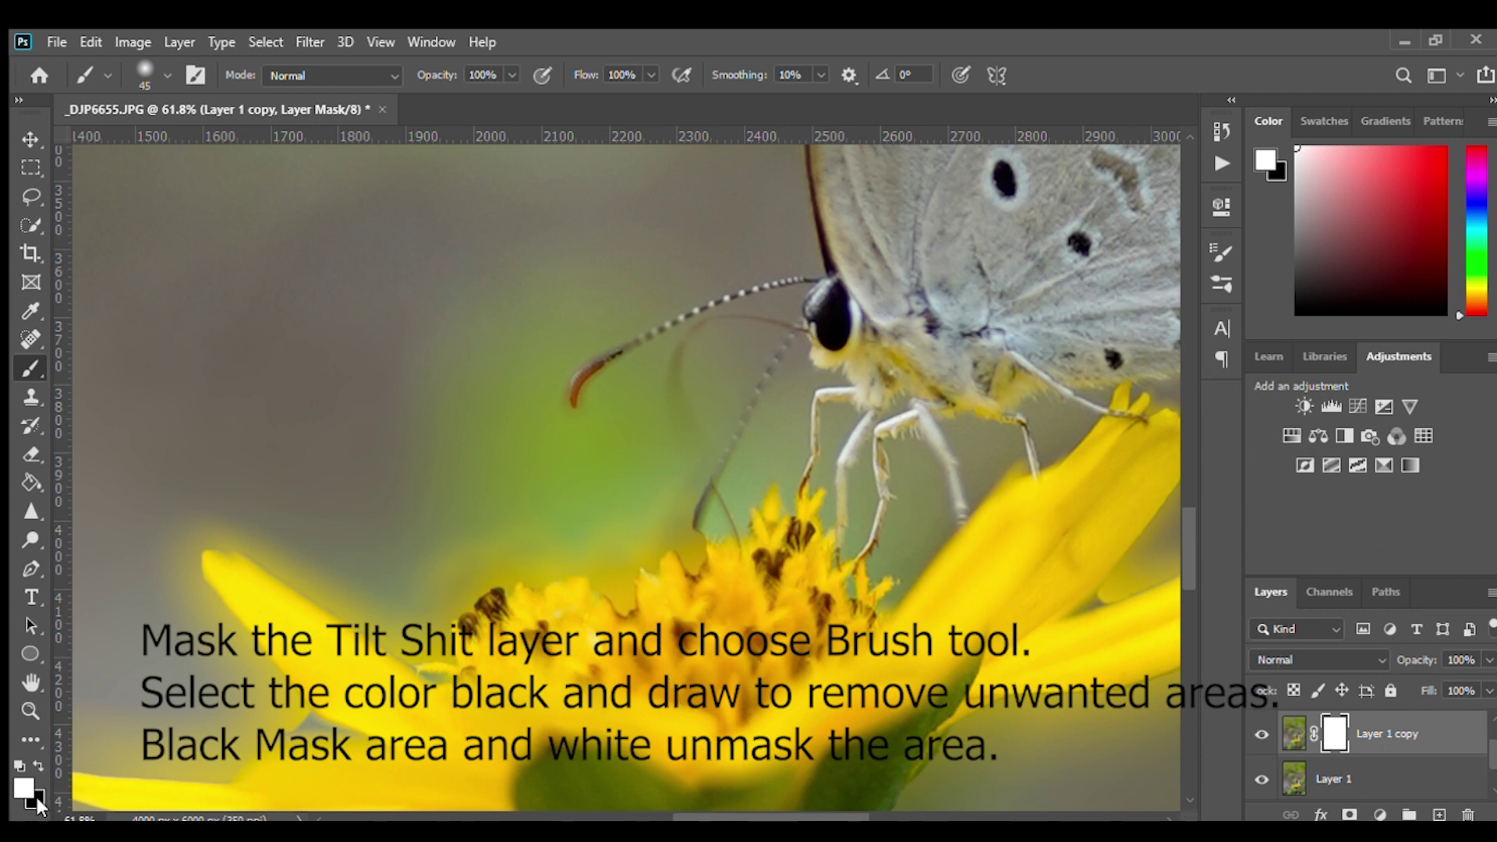
{"action": "key", "text": "i"}
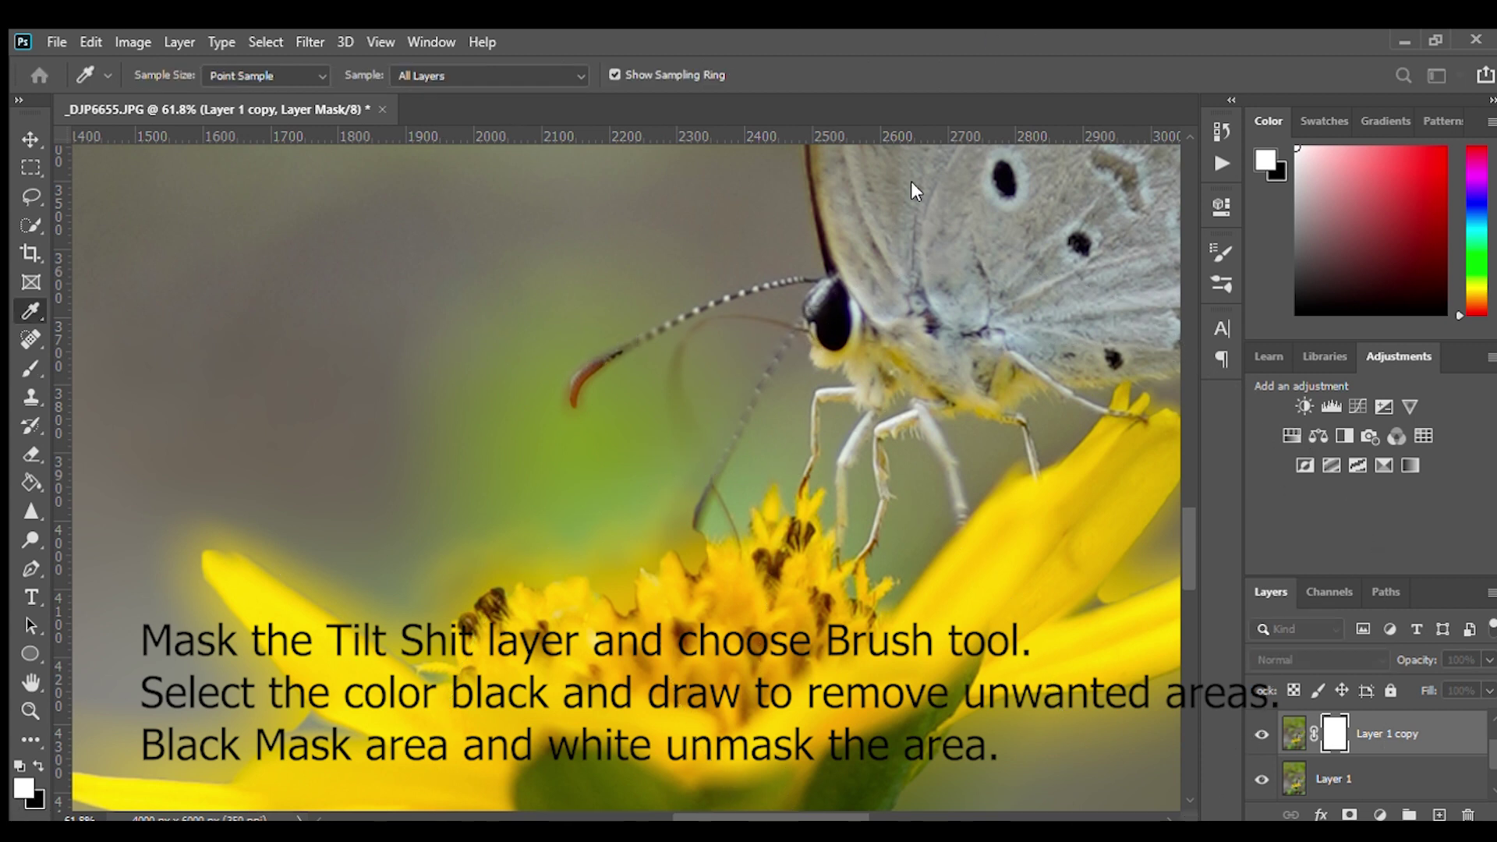
{"action": "key", "text": "b"}
{"action": "key", "text": "x"}
{"action": "key", "text": "i"}
{"action": "key", "text": "b"}
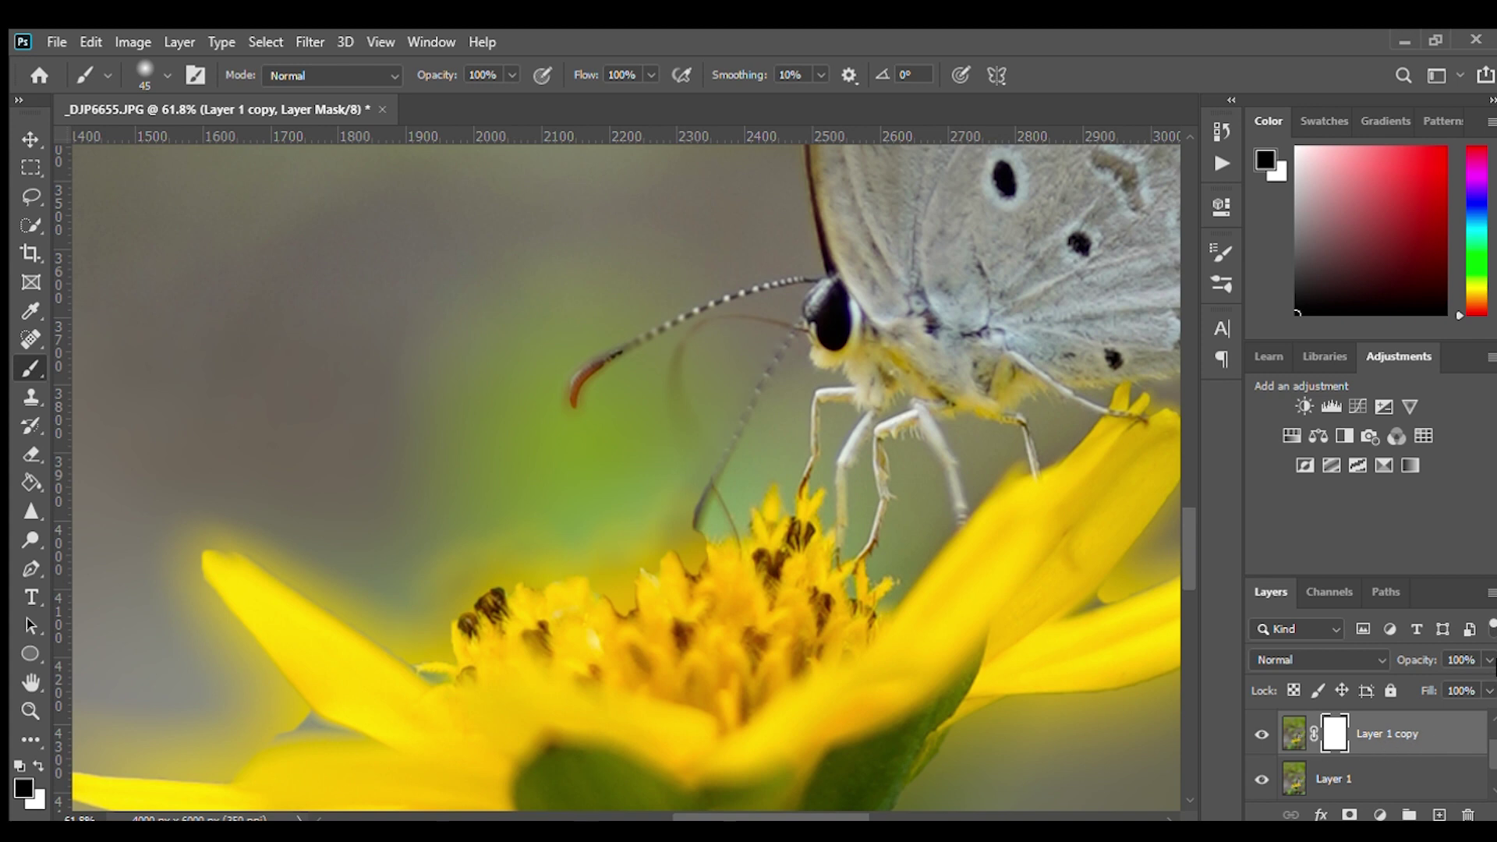
Lower Layer 1 copy to 34% opacity and paint black along the yellow petal edges.
{"action": "left_click_drag", "start_coordinate": [1440, 667], "coordinate": [1415, 671]}
{"action": "scroll", "coordinate": [448, 652], "scroll_direction": "up", "scroll_amount": 2}
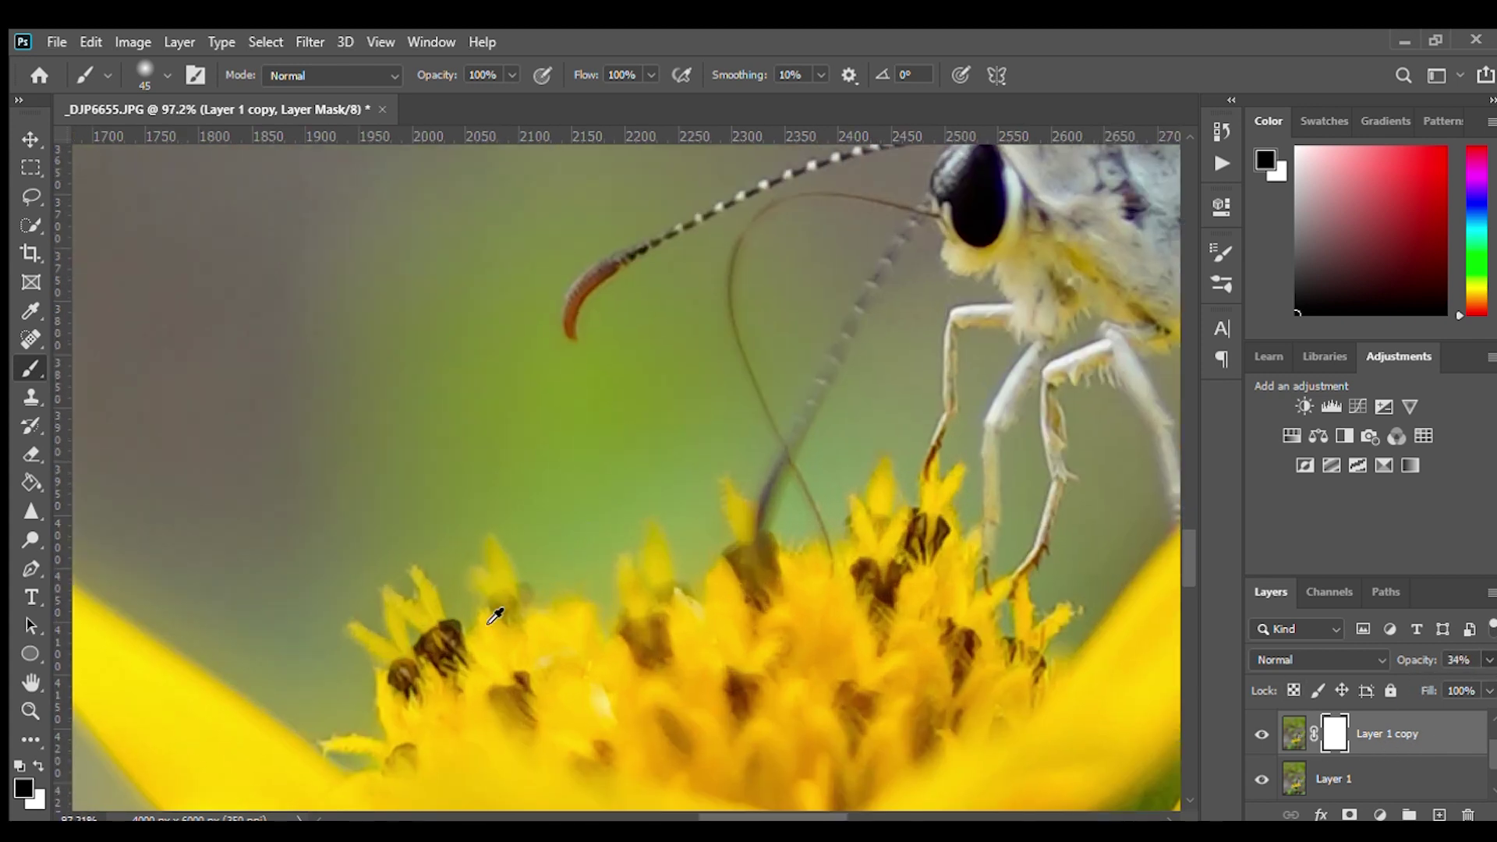
{"action": "scroll", "coordinate": [449, 653], "scroll_direction": "up", "scroll_amount": 2}
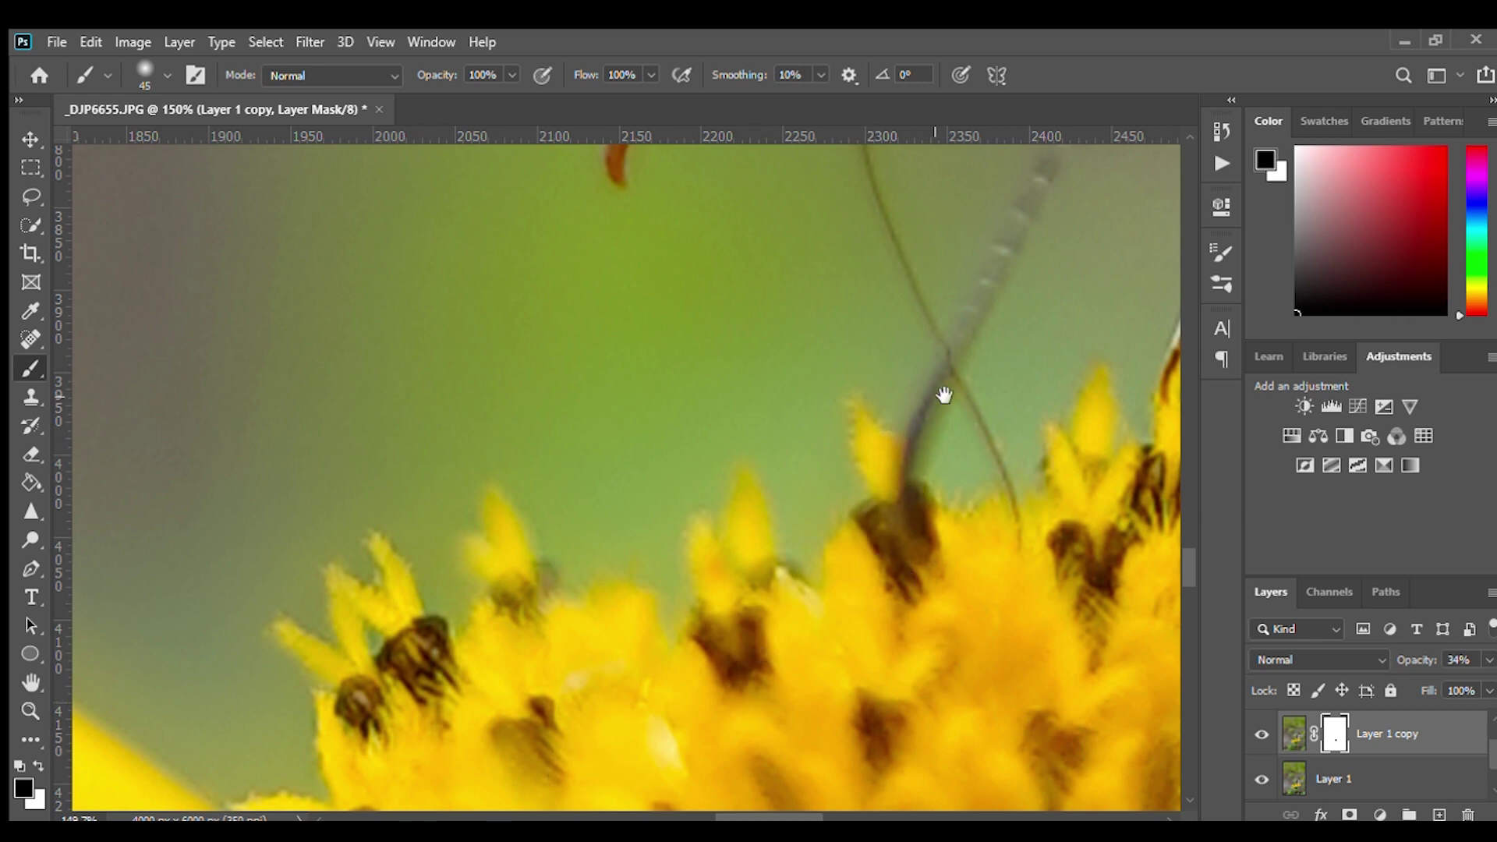
{"action": "scroll", "coordinate": [772, 745], "scroll_direction": "down", "scroll_amount": 2}
{"action": "left_click_drag", "start_coordinate": [743, 819], "coordinate": [703, 818]}
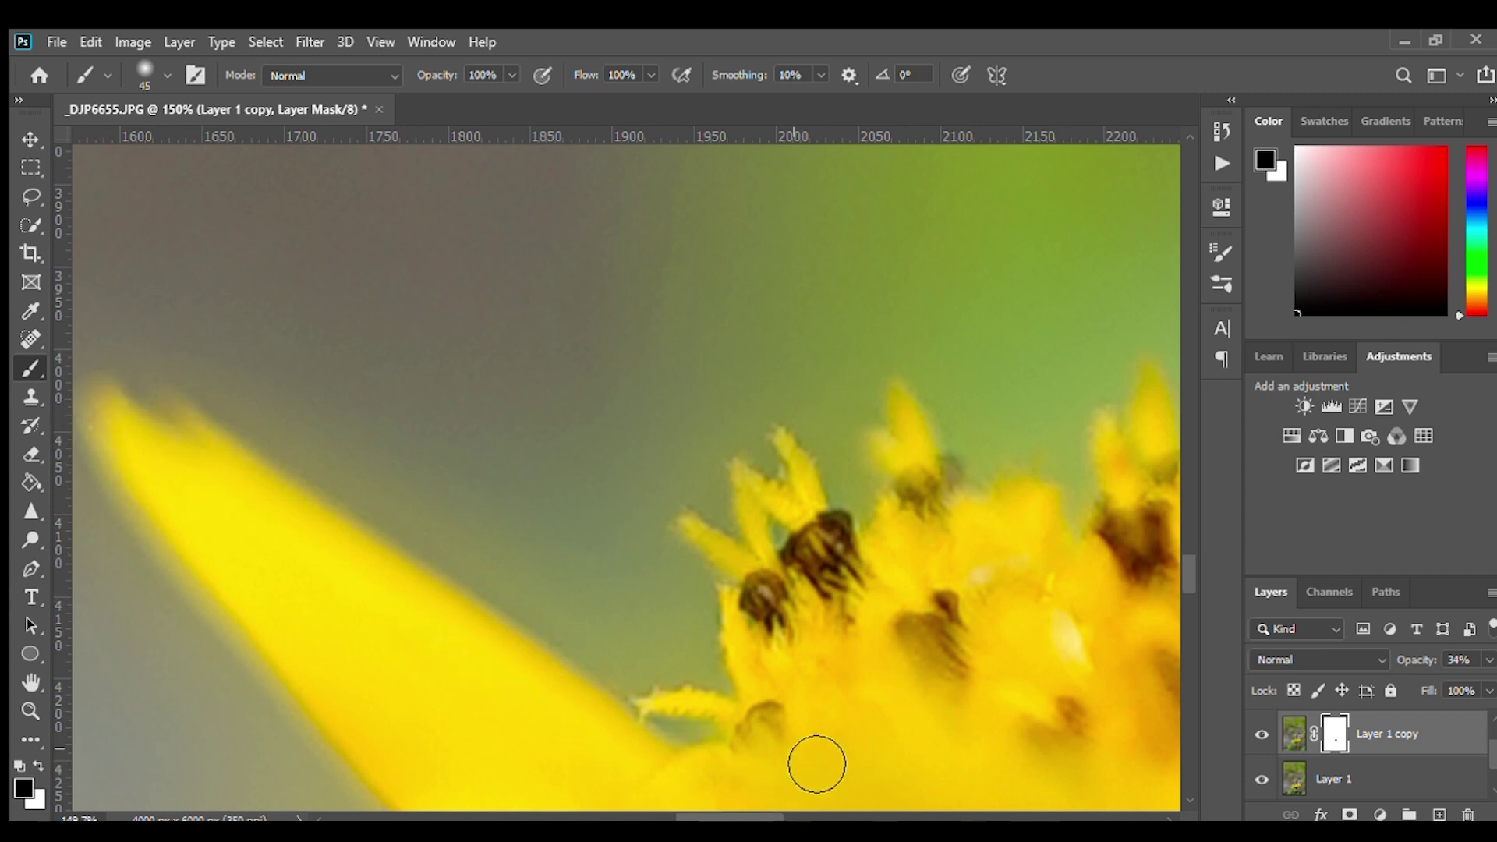
{"action": "left_click_drag", "start_coordinate": [695, 817], "coordinate": [642, 817]}
Paint black on the mask along the green leaf and stem edges.
{"action": "scroll", "coordinate": [825, 508], "scroll_direction": "down", "scroll_amount": 3}
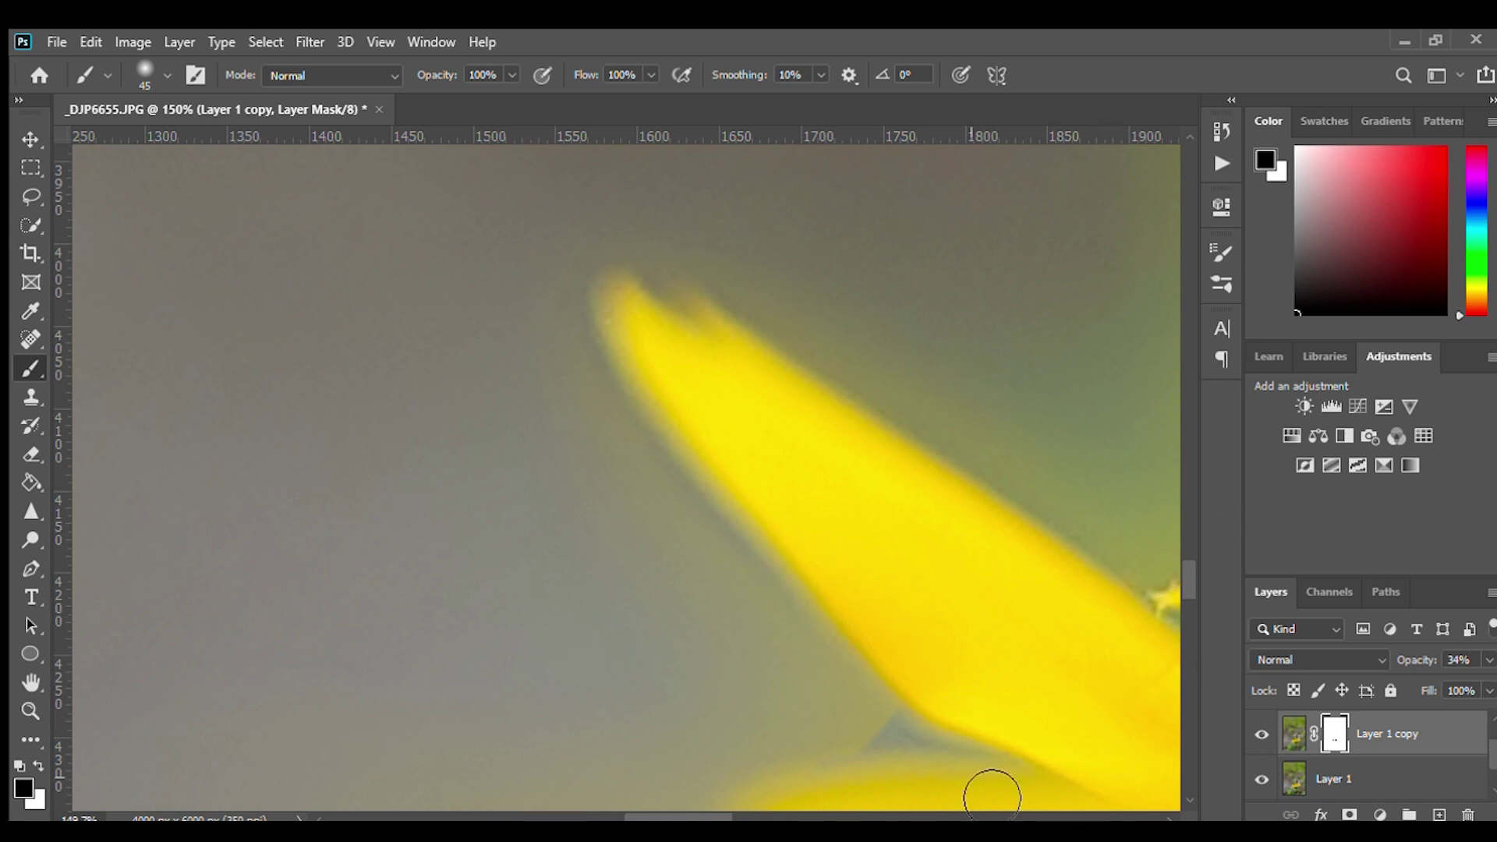
{"action": "scroll", "coordinate": [961, 494], "scroll_direction": "down", "scroll_amount": 3}
{"action": "scroll", "coordinate": [976, 535], "scroll_direction": "down", "scroll_amount": 3}
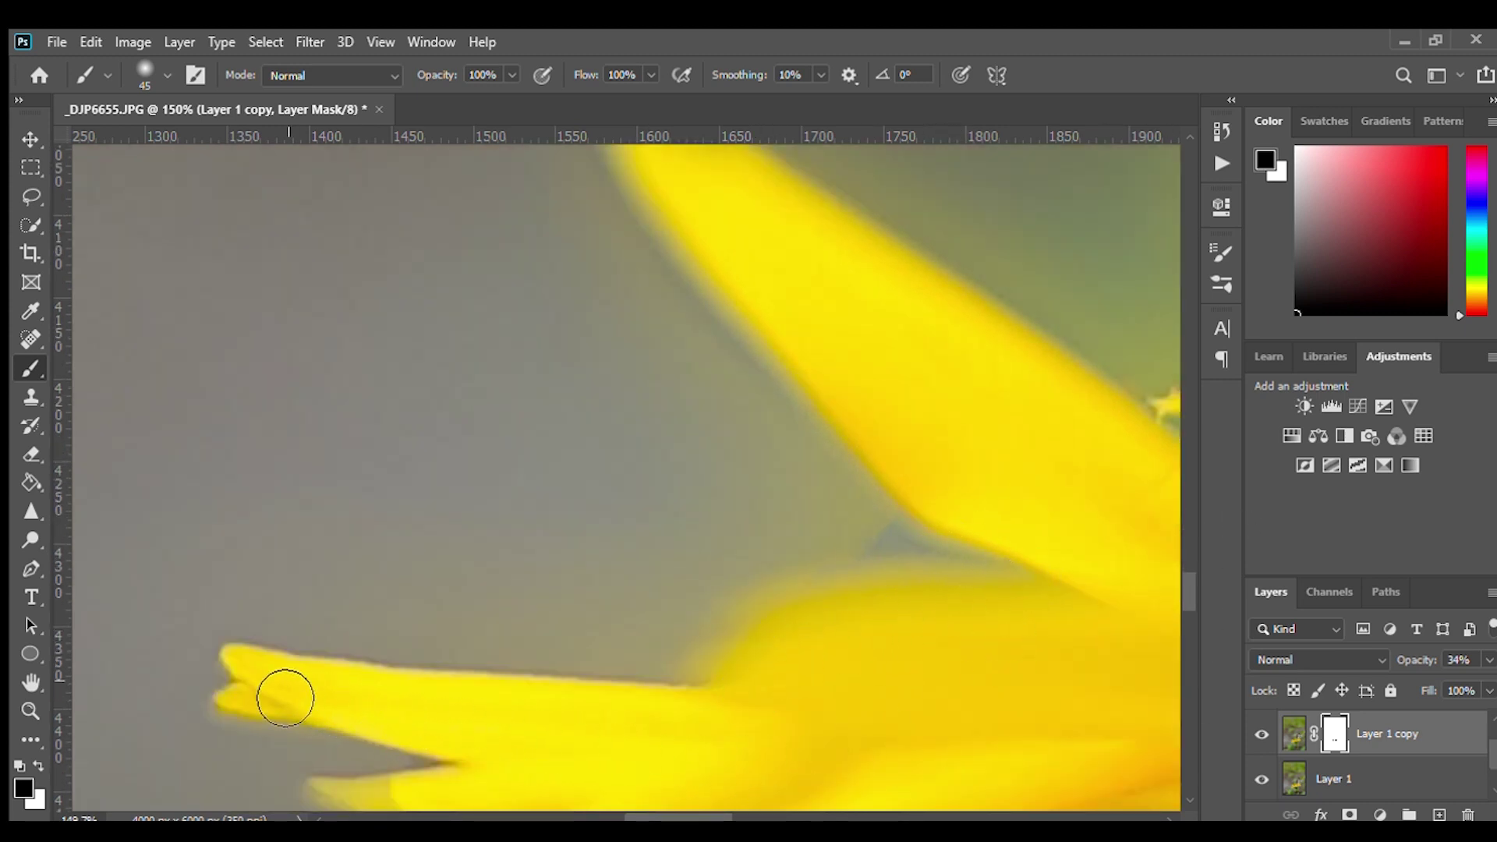
{"action": "scroll", "coordinate": [328, 692], "scroll_direction": "down", "scroll_amount": 2}
{"action": "scroll", "coordinate": [405, 668], "scroll_direction": "down", "scroll_amount": 2}
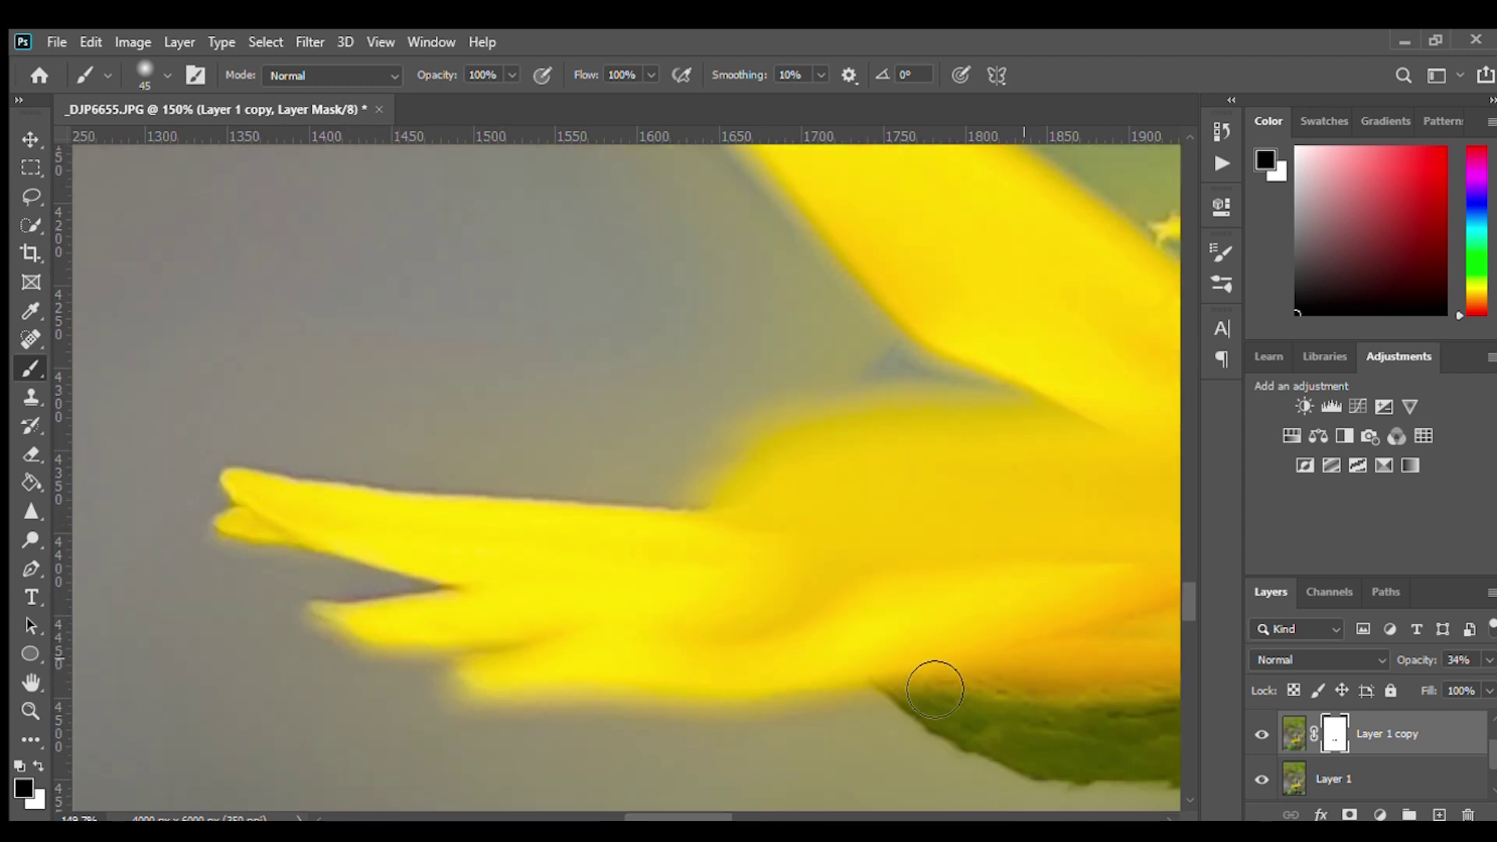
{"action": "left_click_drag", "start_coordinate": [708, 816], "coordinate": [765, 816]}
{"action": "scroll", "coordinate": [521, 586], "scroll_direction": "down", "scroll_amount": 2}
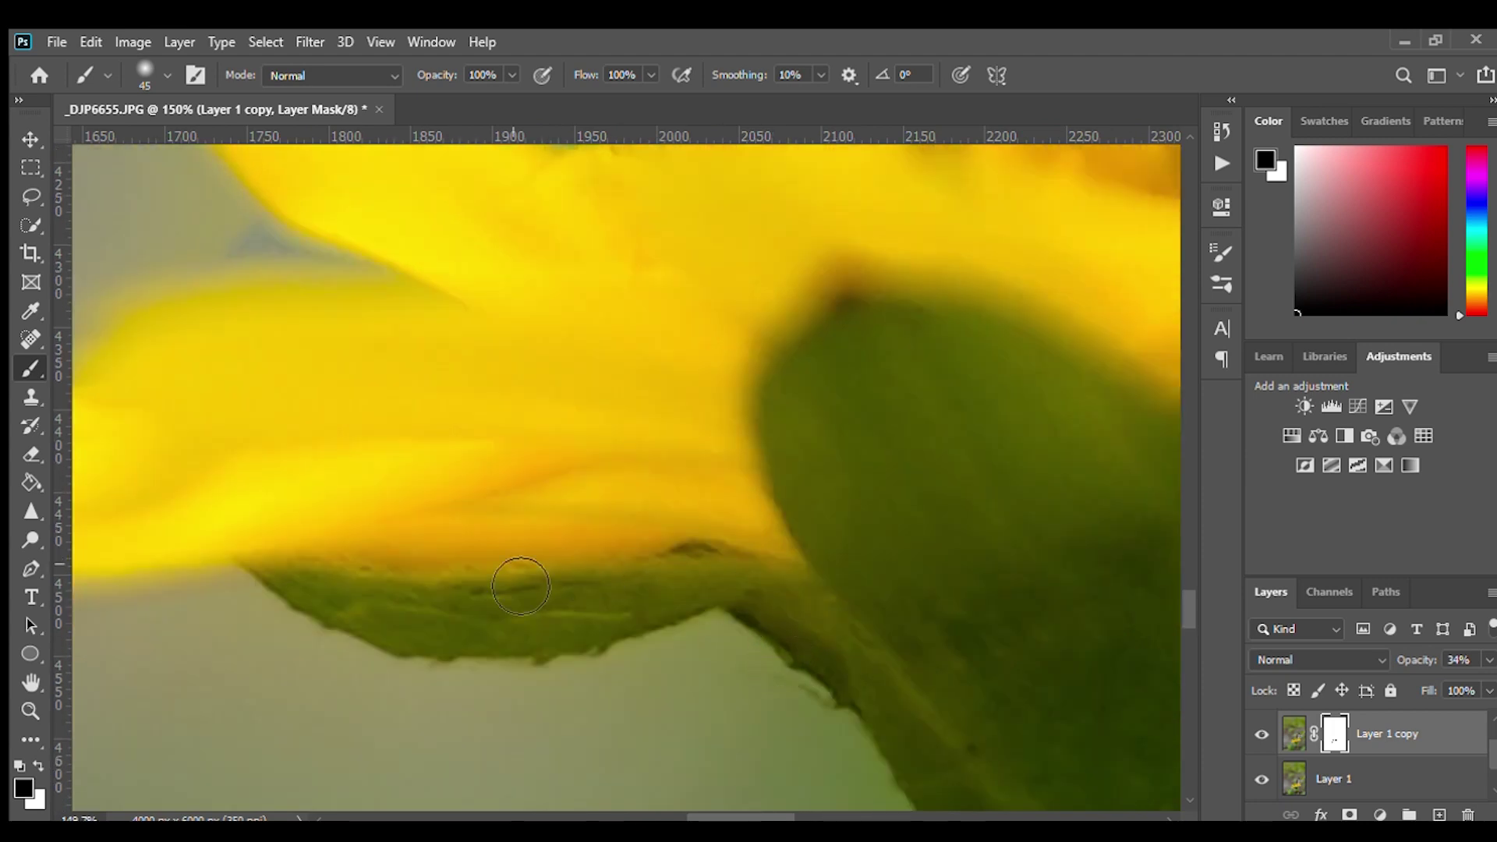
{"action": "scroll", "coordinate": [936, 468], "scroll_direction": "down", "scroll_amount": 2}
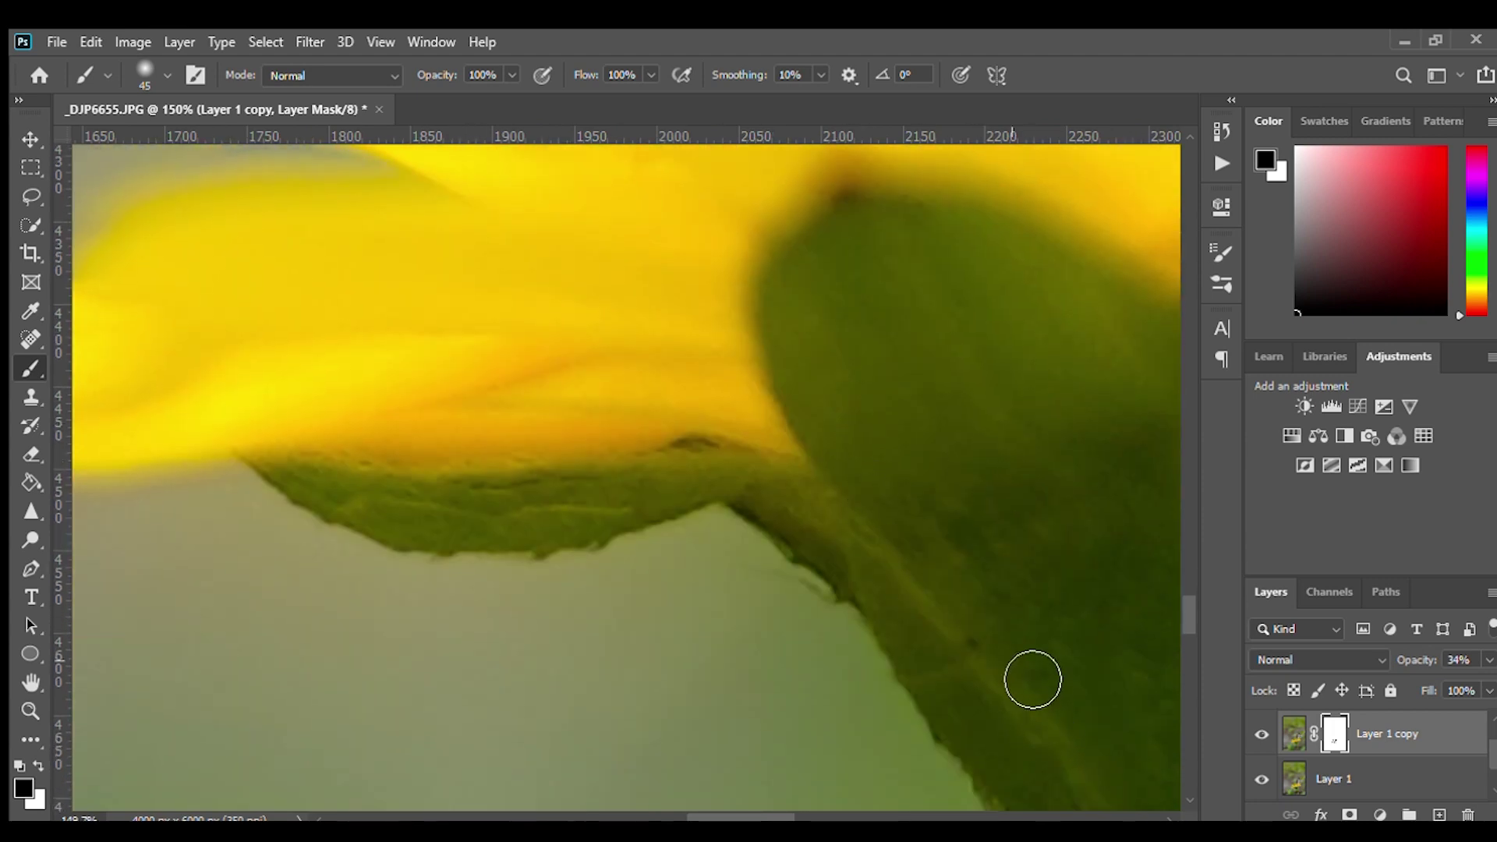
{"action": "scroll", "coordinate": [1032, 679], "scroll_direction": "down", "scroll_amount": 5}
{"action": "left_click_drag", "start_coordinate": [716, 818], "coordinate": [832, 812]}
Vary Layer 1 copy's opacity to compare the blend.
{"action": "scroll", "coordinate": [780, 390], "scroll_direction": "up", "scroll_amount": 3}
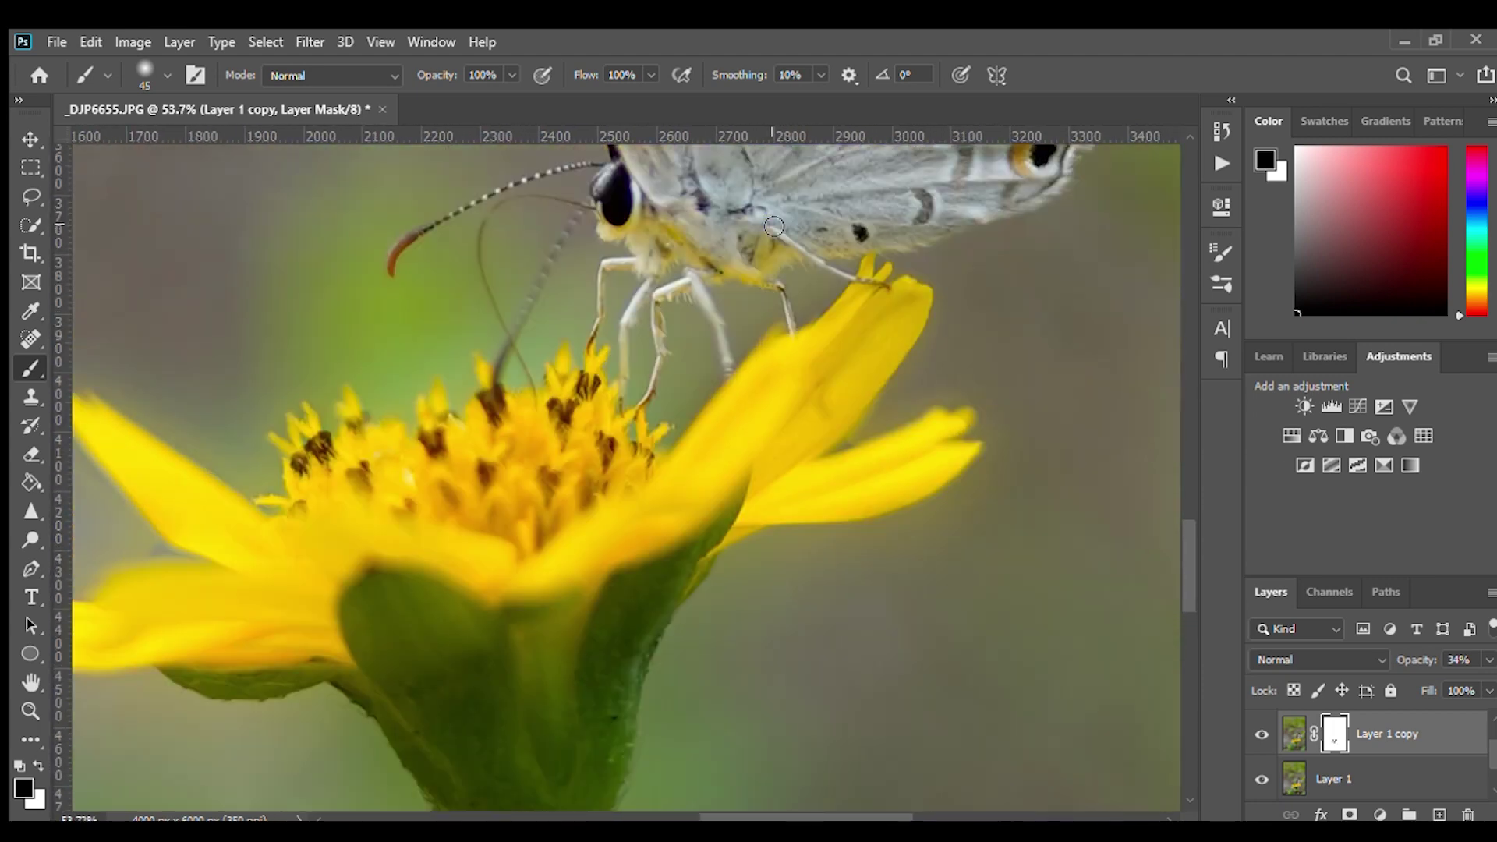
{"action": "scroll", "coordinate": [780, 390], "scroll_direction": "up", "scroll_amount": 3}
{"action": "scroll", "coordinate": [357, 305], "scroll_direction": "up", "scroll_amount": 2}
{"action": "scroll", "coordinate": [367, 304], "scroll_direction": "up", "scroll_amount": 2}
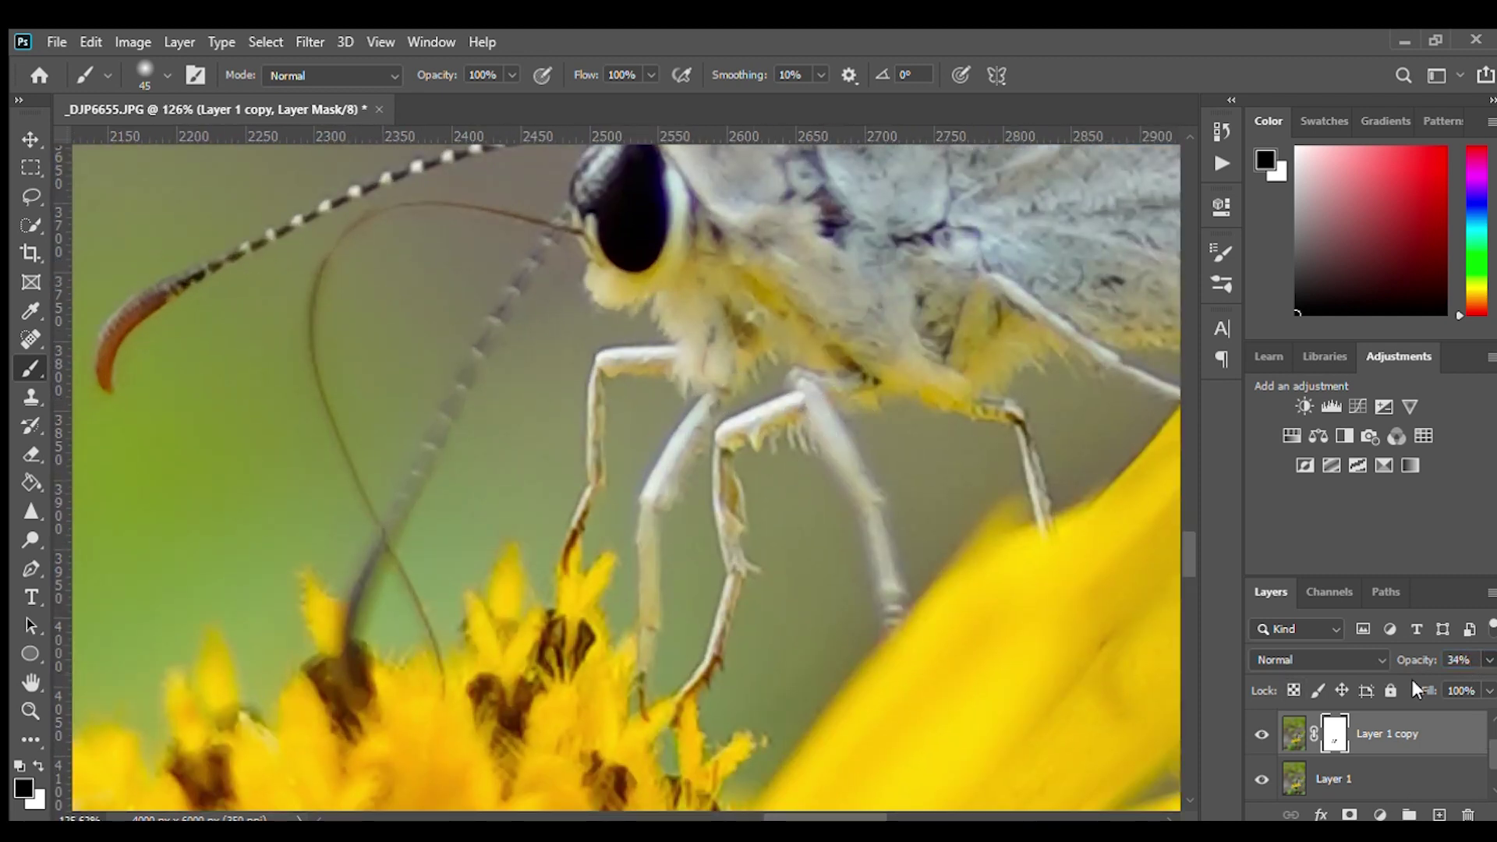
{"action": "left_click_drag", "start_coordinate": [1413, 660], "coordinate": [1496, 663]}
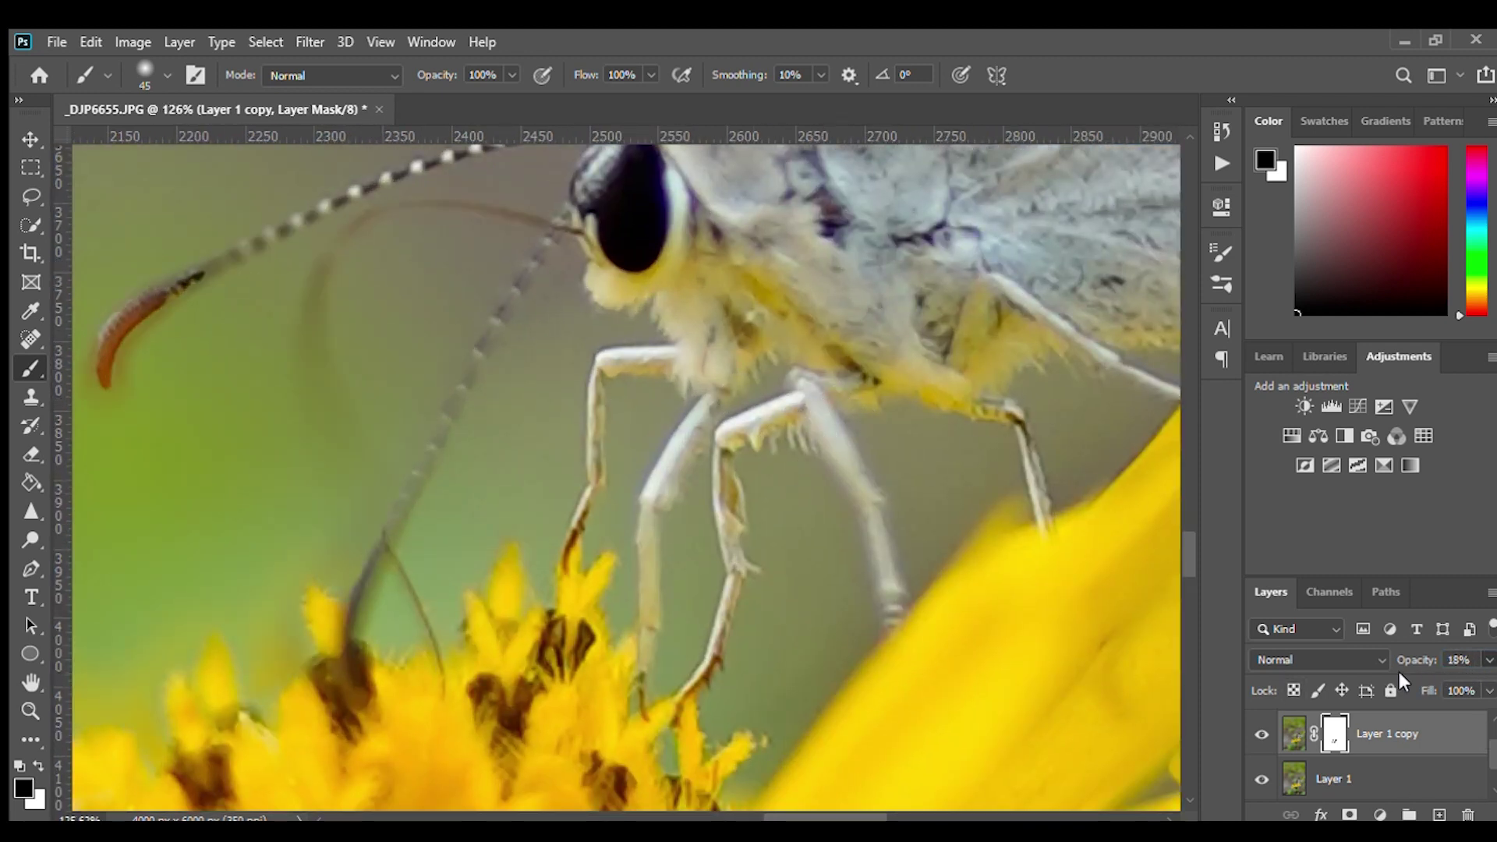
{"action": "mouse_move", "coordinate": [1397, 668]}
{"action": "left_mouse_down"}
{"action": "mouse_move", "coordinate": [1375, 677]}
{"action": "mouse_move", "coordinate": [1439, 667]}
{"action": "left_mouse_up"}
Shrink the brush, mask around the antenna and fine-tune Layer 1 copy to 50% opacity.
{"action": "scroll", "coordinate": [935, 817], "scroll_direction": "left", "scroll_amount": 5}
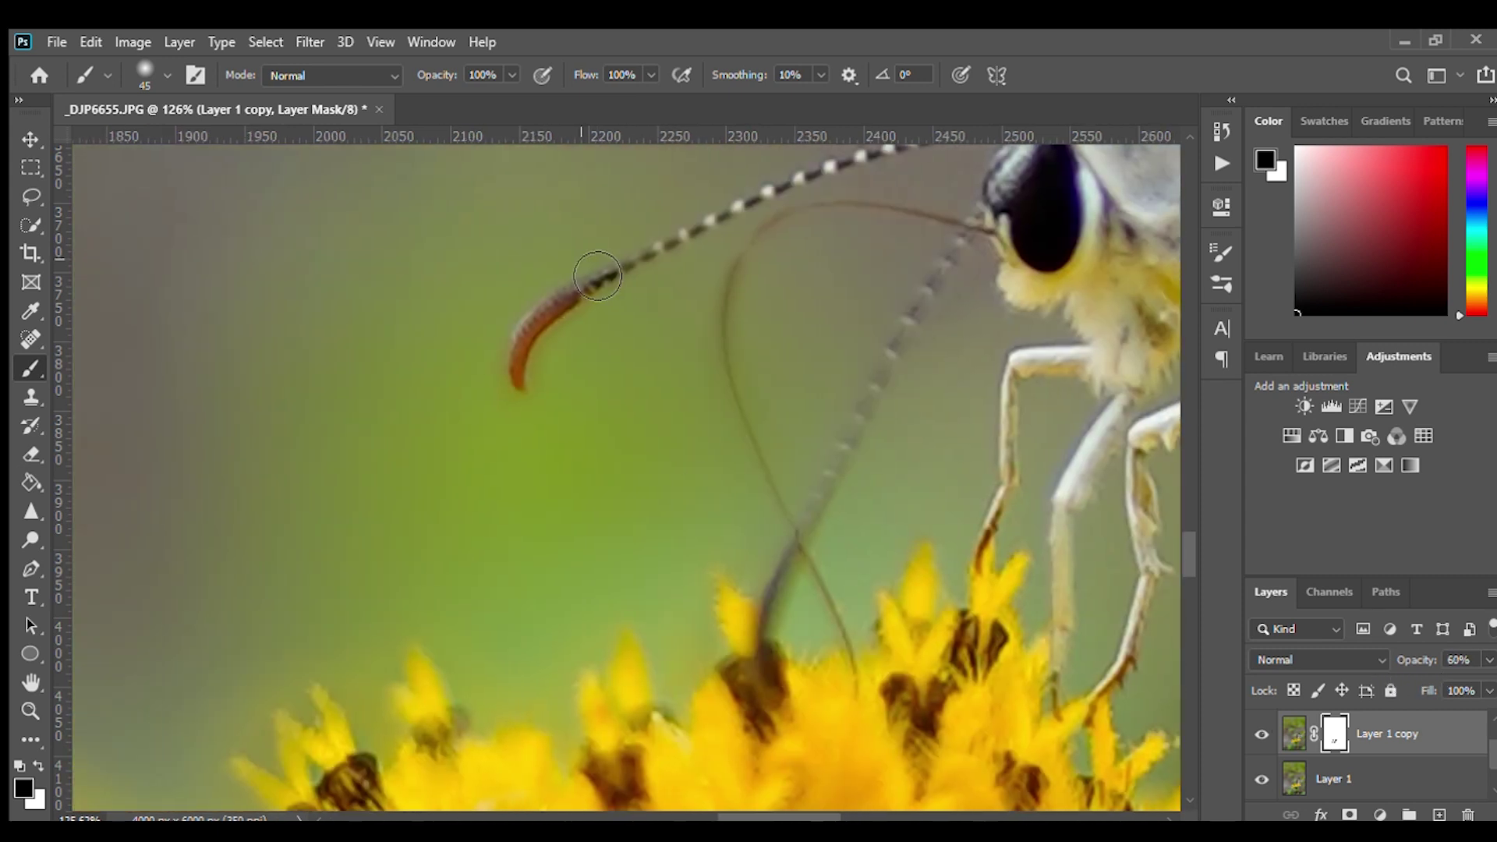
{"action": "scroll", "coordinate": [544, 401], "scroll_direction": "up", "scroll_amount": 2}
{"action": "scroll", "coordinate": [583, 503], "scroll_direction": "up", "scroll_amount": 2}
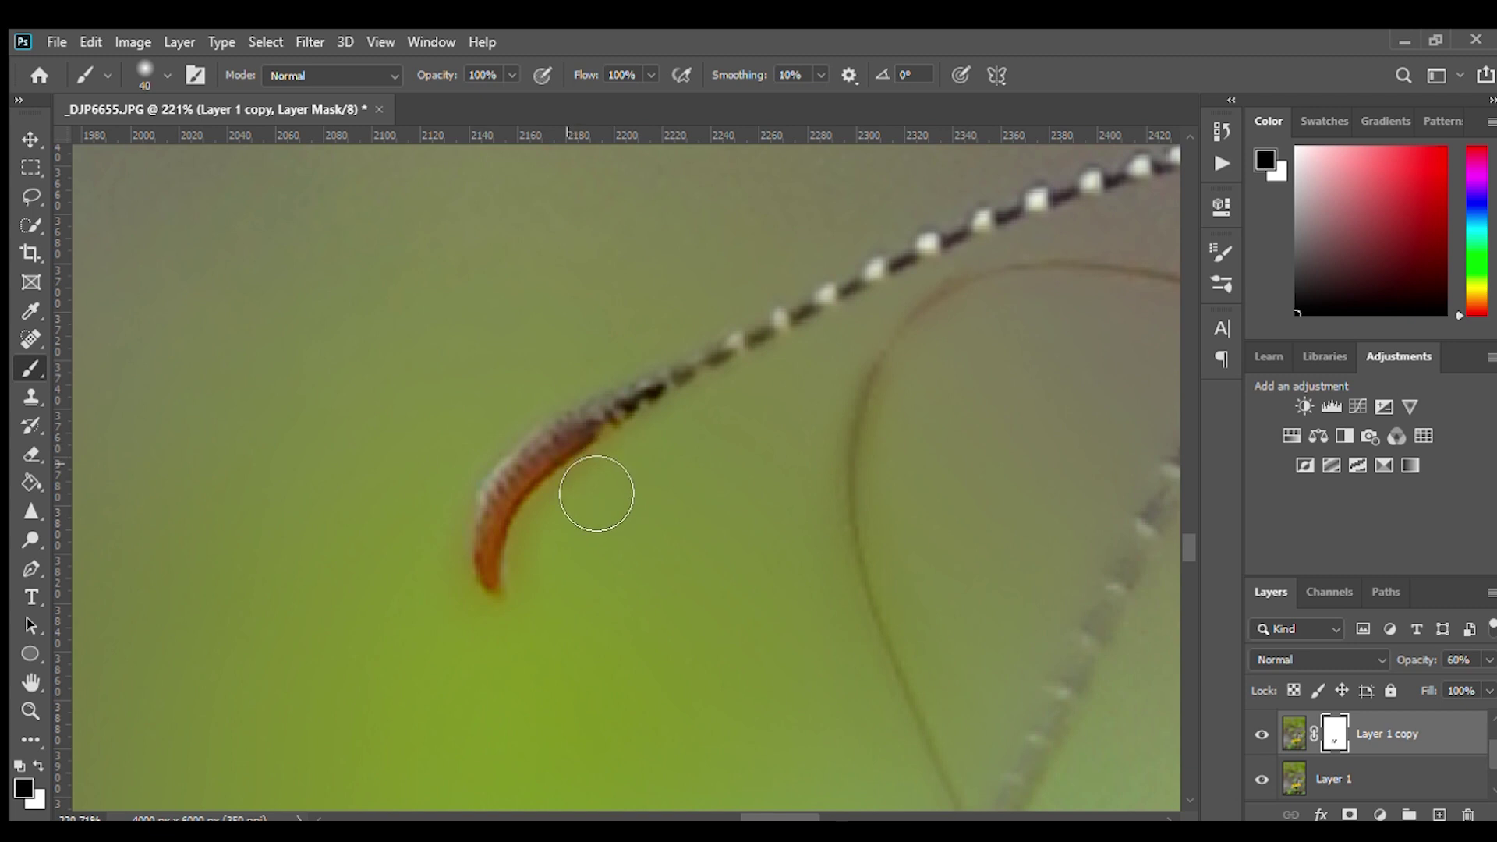
{"action": "key", "text": "bracketleft"}
{"action": "key", "text": "bracketleft"}
{"action": "key", "text": "bracketleft"}
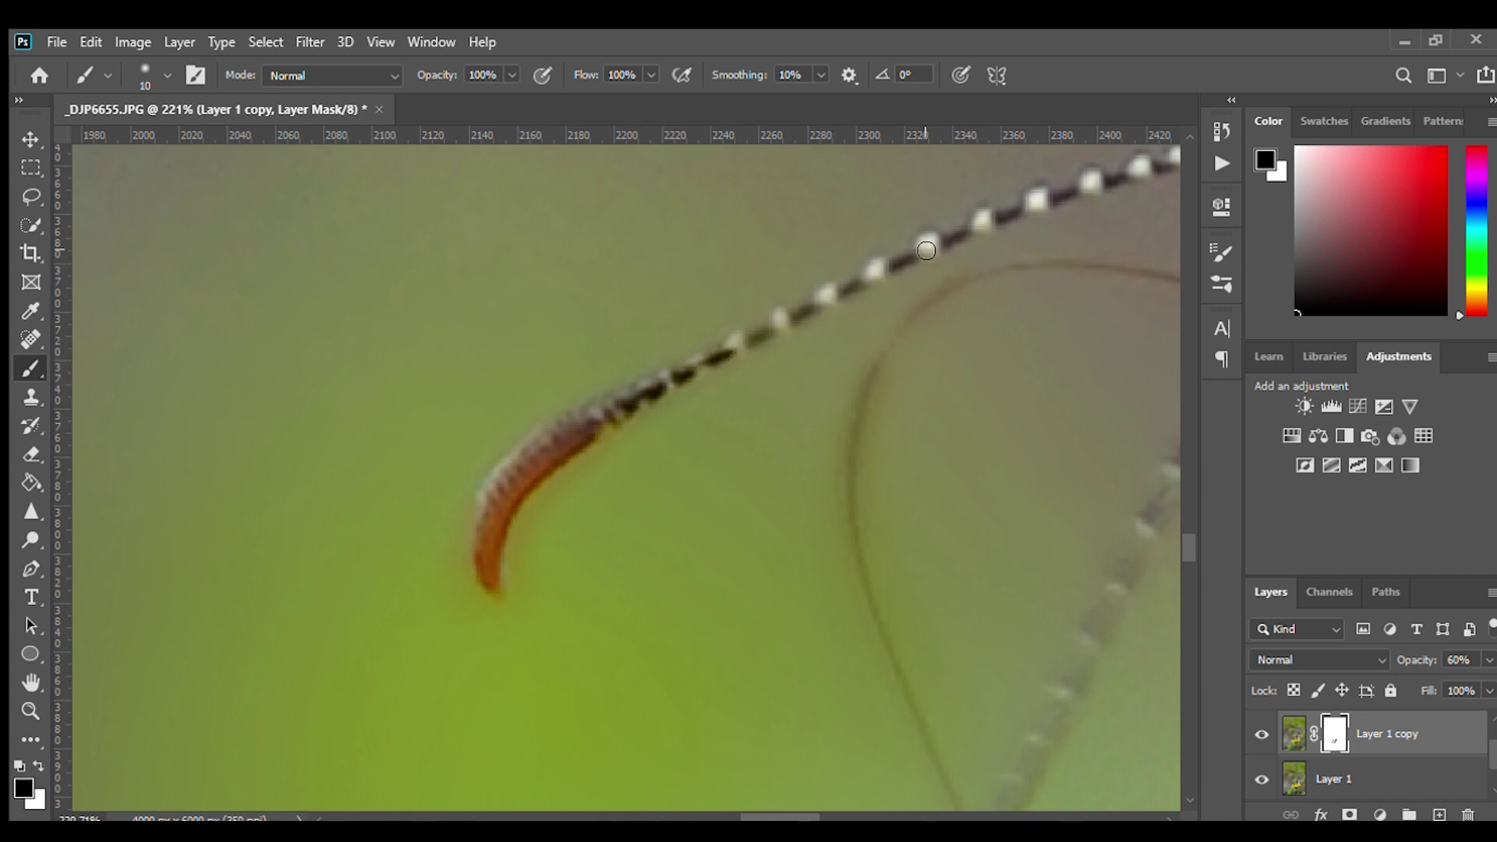
{"action": "scroll", "coordinate": [999, 368], "scroll_direction": "up", "scroll_amount": 1}
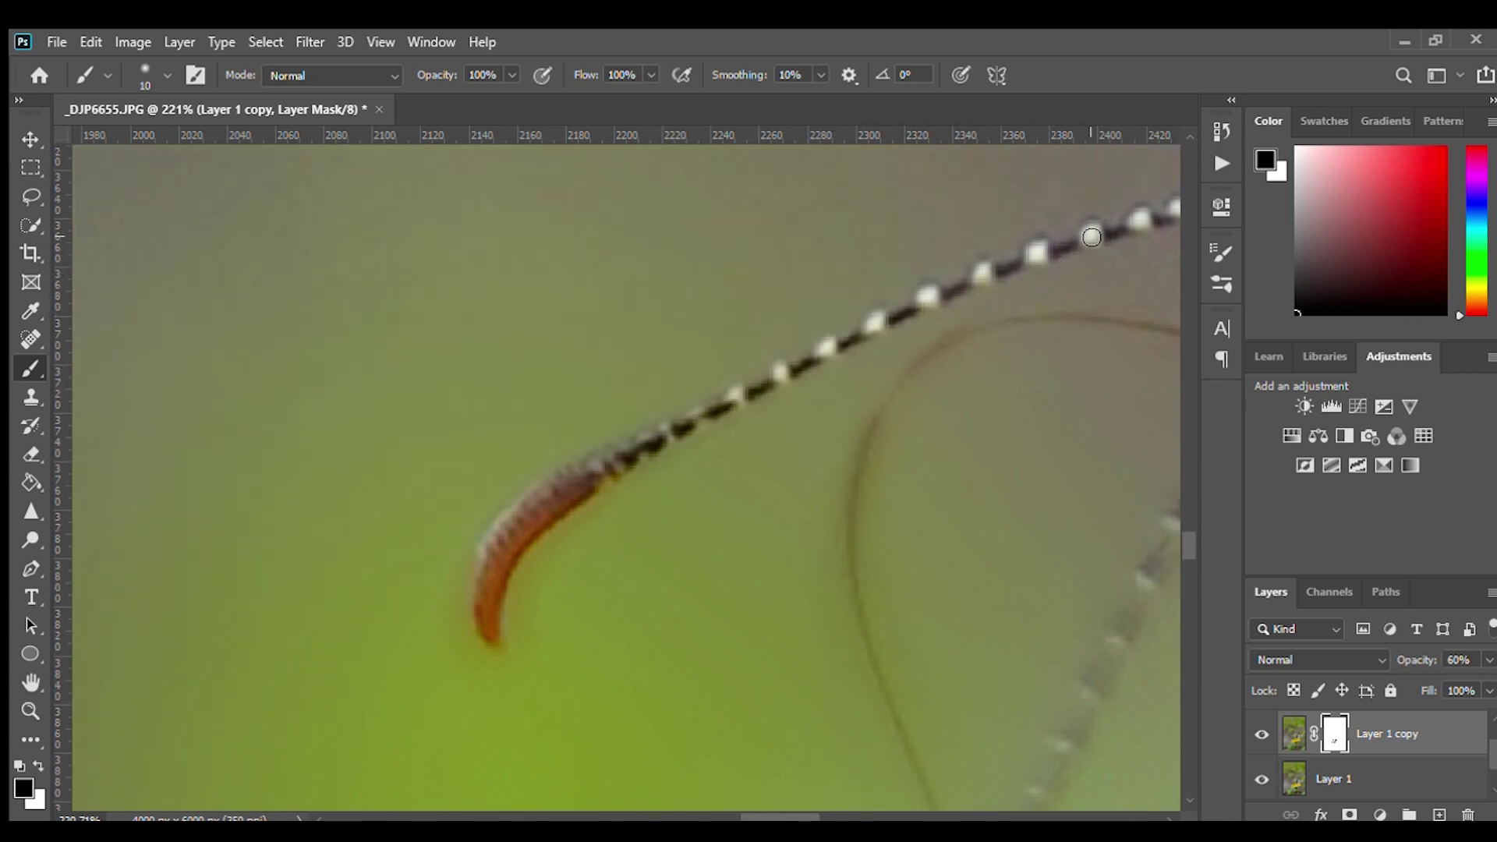
{"action": "left_click_drag", "start_coordinate": [768, 818], "coordinate": [803, 817]}
{"action": "scroll", "coordinate": [632, 313], "scroll_direction": "up", "scroll_amount": 2}
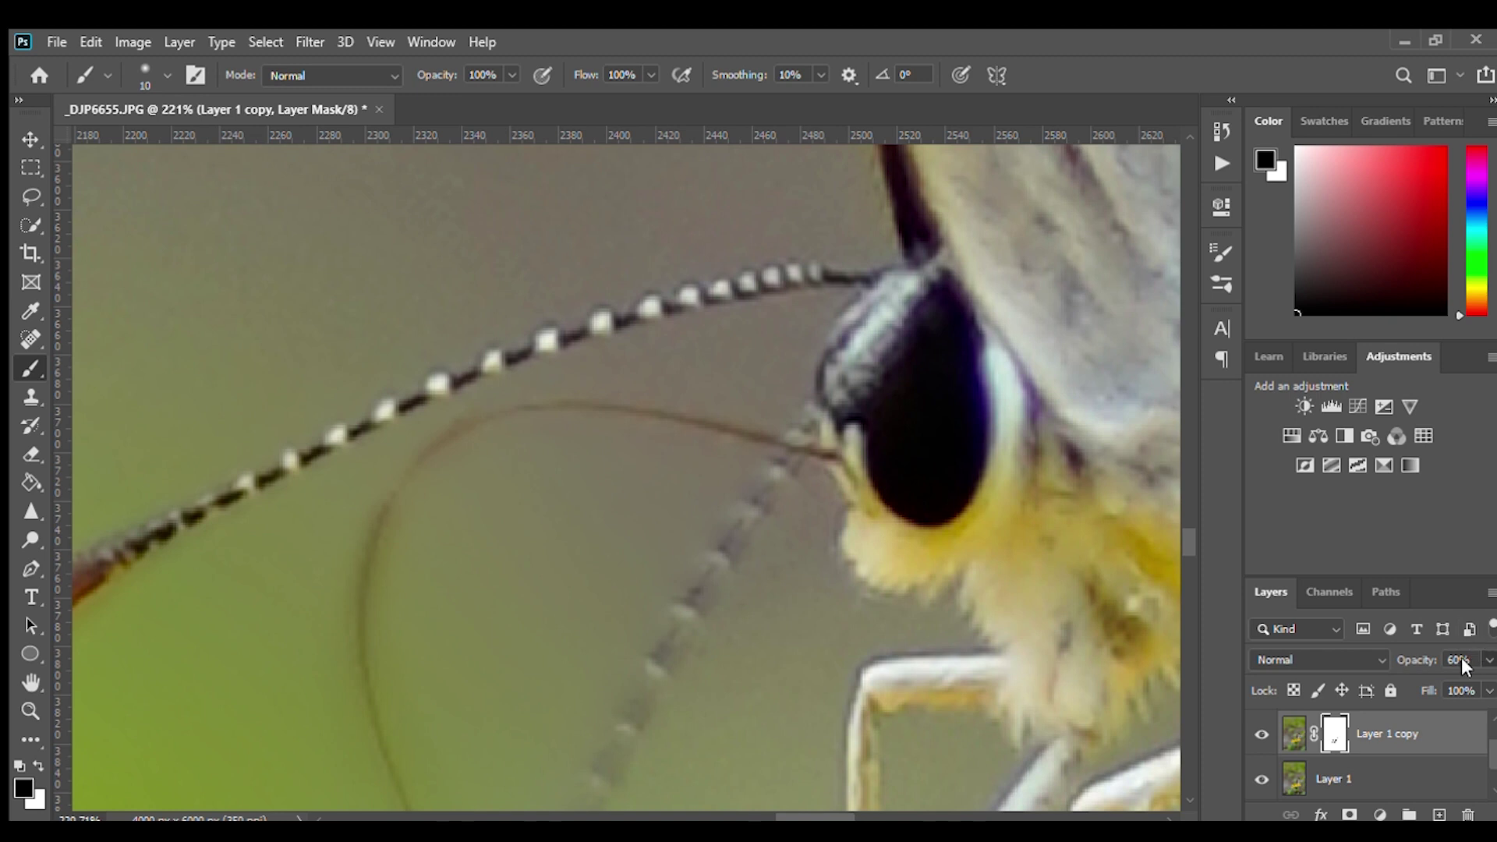
{"action": "left_click_drag", "start_coordinate": [1452, 672], "coordinate": [1496, 669]}
Set the brush to 25% opacity and enlarge it slightly for soft antenna strokes.
{"action": "key", "text": "2"}
{"action": "key", "text": "5"}
{"action": "scroll", "coordinate": [369, 549], "scroll_direction": "down", "scroll_amount": 3}
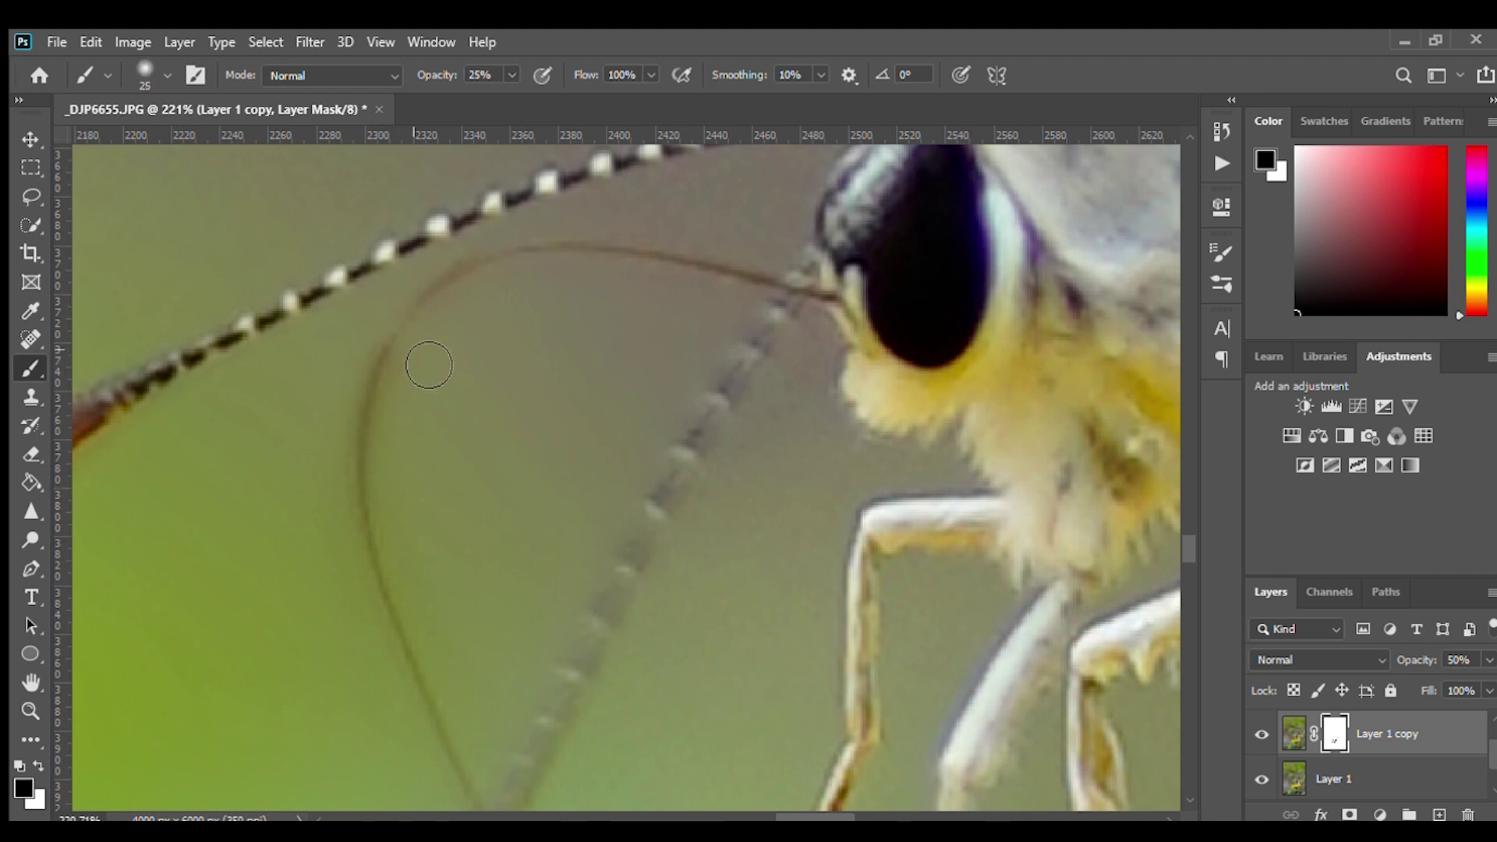
{"action": "key", "text": "bracketright"}
{"action": "scroll", "coordinate": [699, 341], "scroll_direction": "down", "scroll_amount": 1}
{"action": "scroll", "coordinate": [452, 687], "scroll_direction": "down", "scroll_amount": 2}
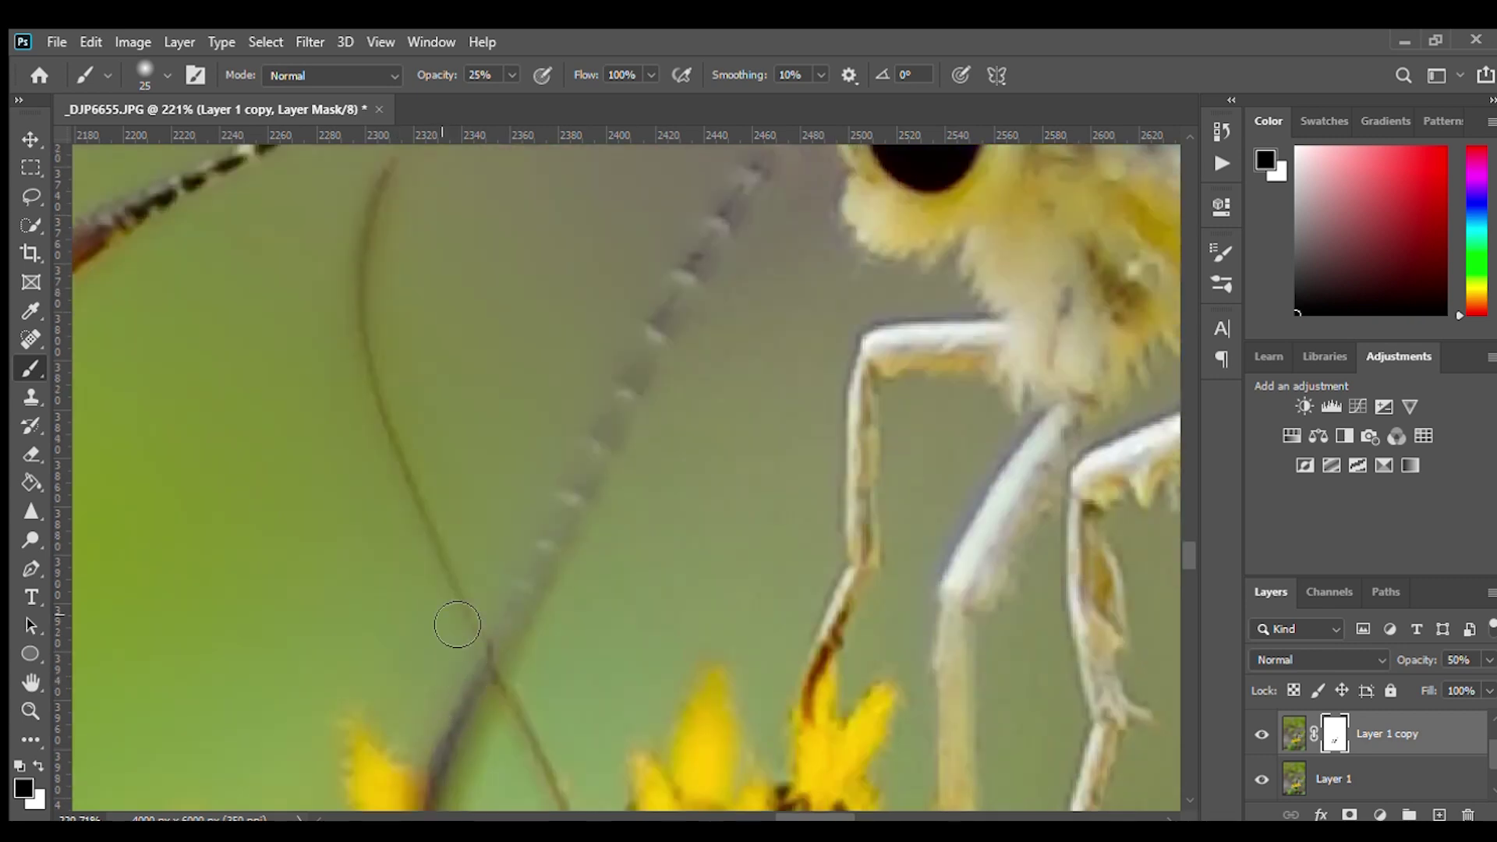
{"action": "scroll", "coordinate": [674, 601], "scroll_direction": "down", "scroll_amount": 2}
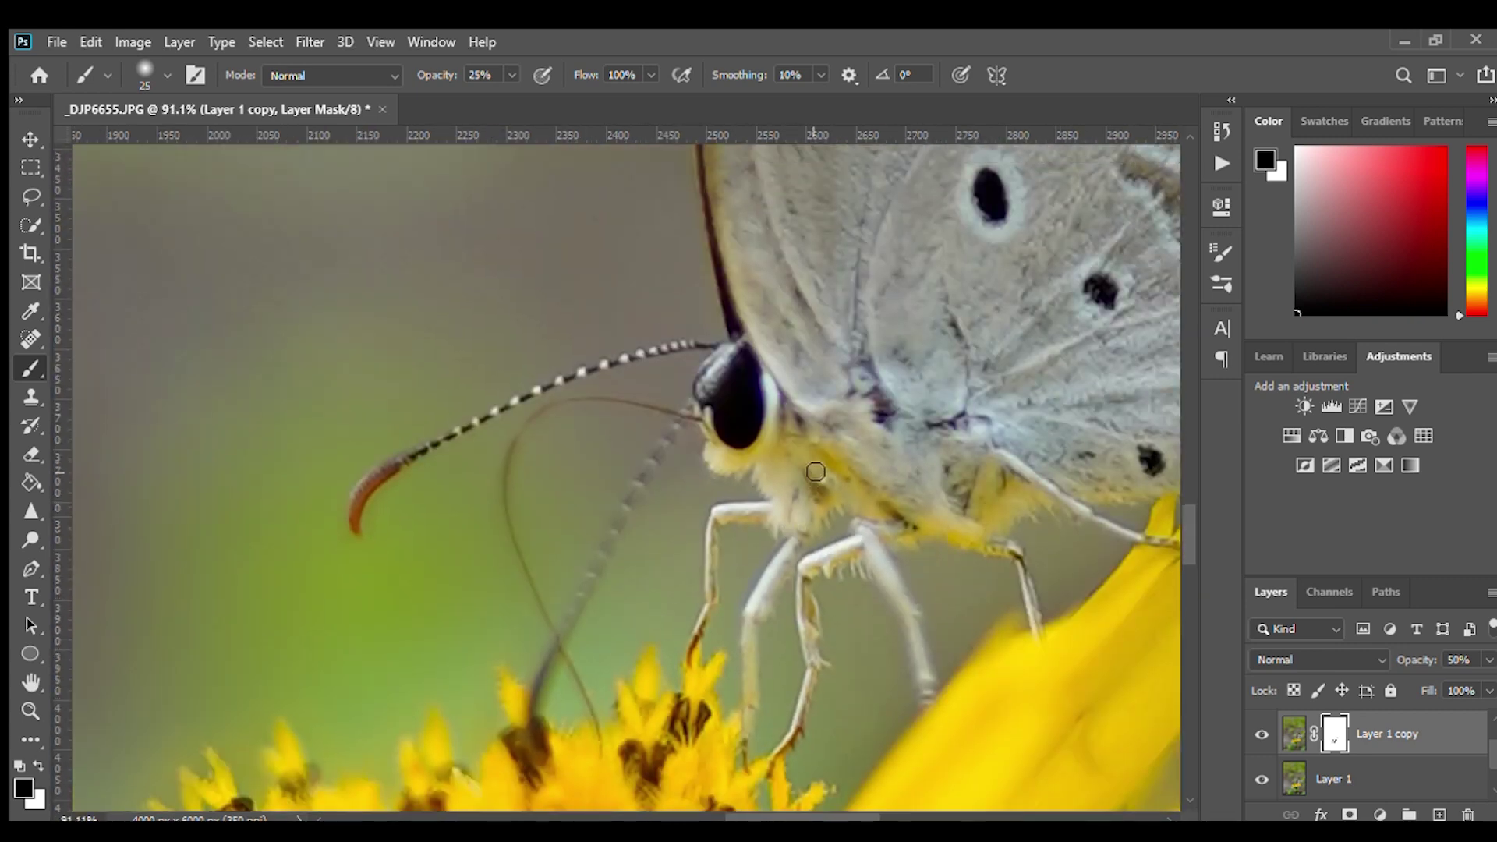
{"action": "scroll", "coordinate": [674, 601], "scroll_direction": "up", "scroll_amount": 2}
{"action": "scroll", "coordinate": [679, 608], "scroll_direction": "up", "scroll_amount": 2}
{"action": "scroll", "coordinate": [701, 645], "scroll_direction": "up", "scroll_amount": 2}
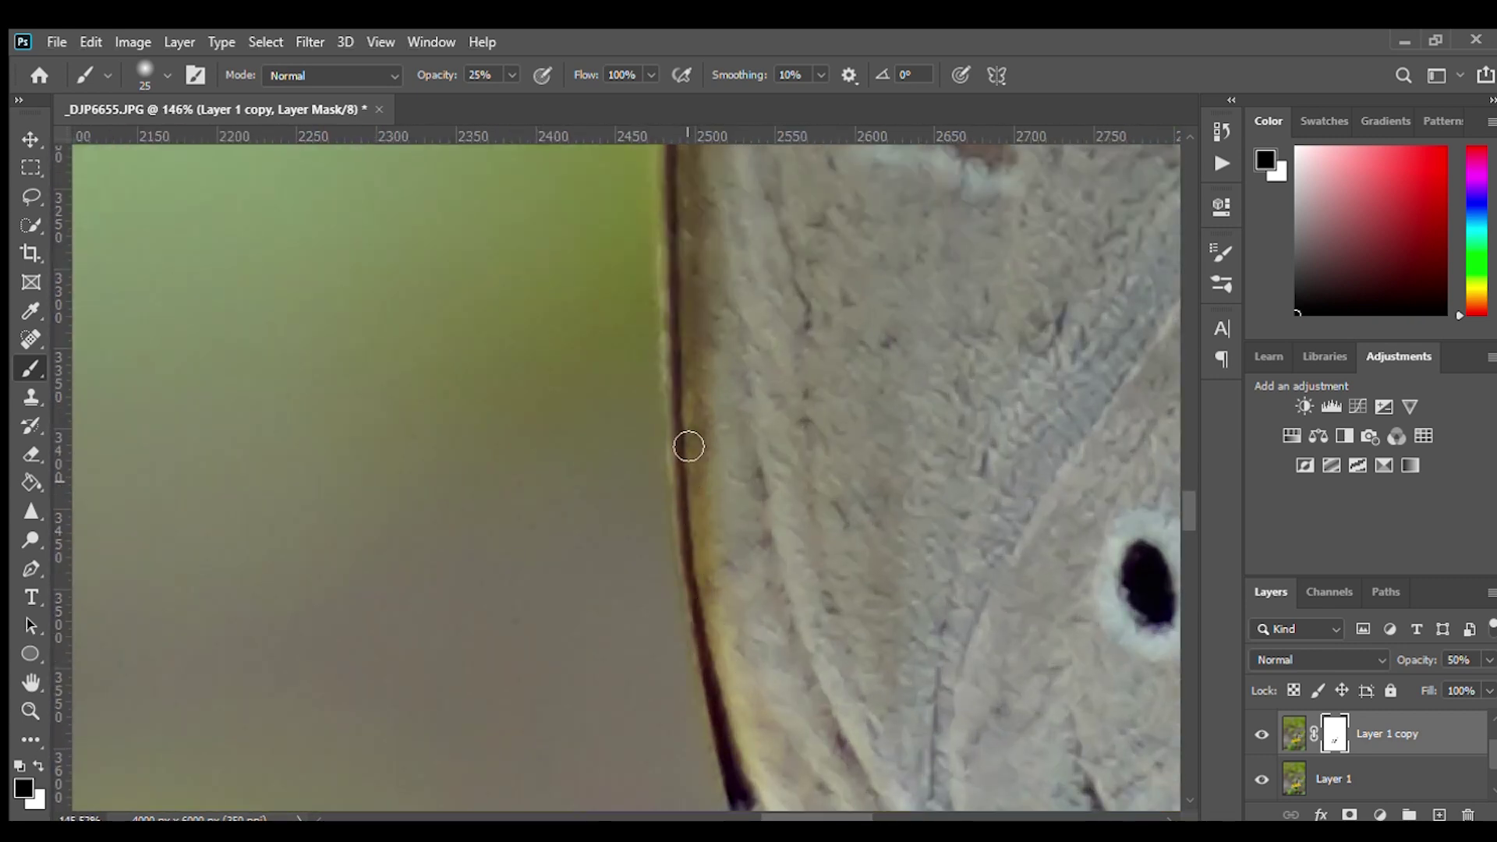
{"action": "scroll", "coordinate": [734, 499], "scroll_direction": "up", "scroll_amount": 6}
{"action": "key", "text": "bracketright"}
{"action": "key", "text": "bracketright"}
{"action": "key", "text": "bracketright"}
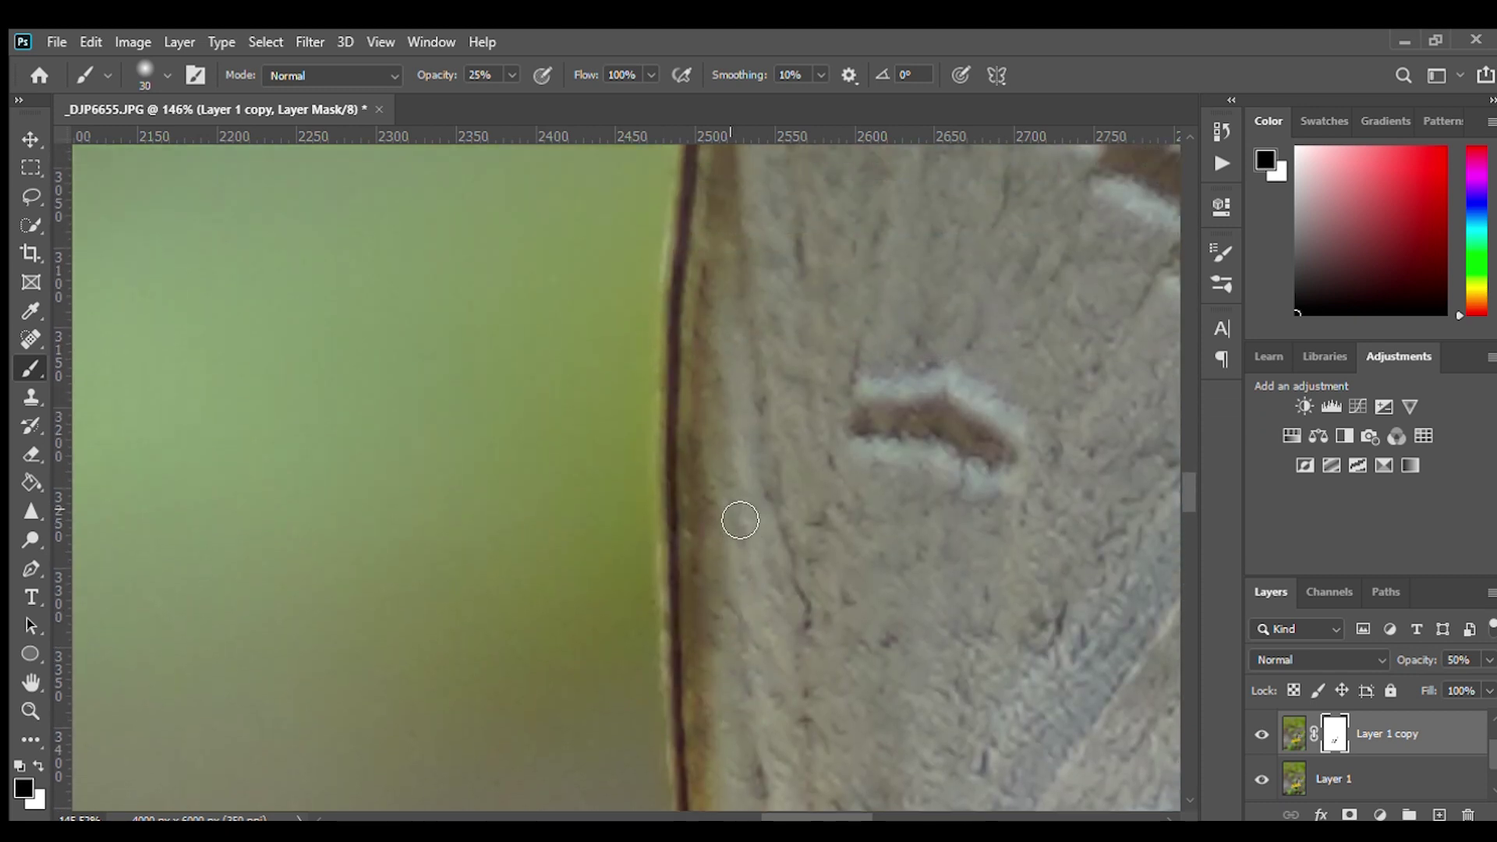
{"action": "scroll", "coordinate": [739, 575], "scroll_direction": "up", "scroll_amount": 2}
{"action": "scroll", "coordinate": [733, 576], "scroll_direction": "up", "scroll_amount": 3}
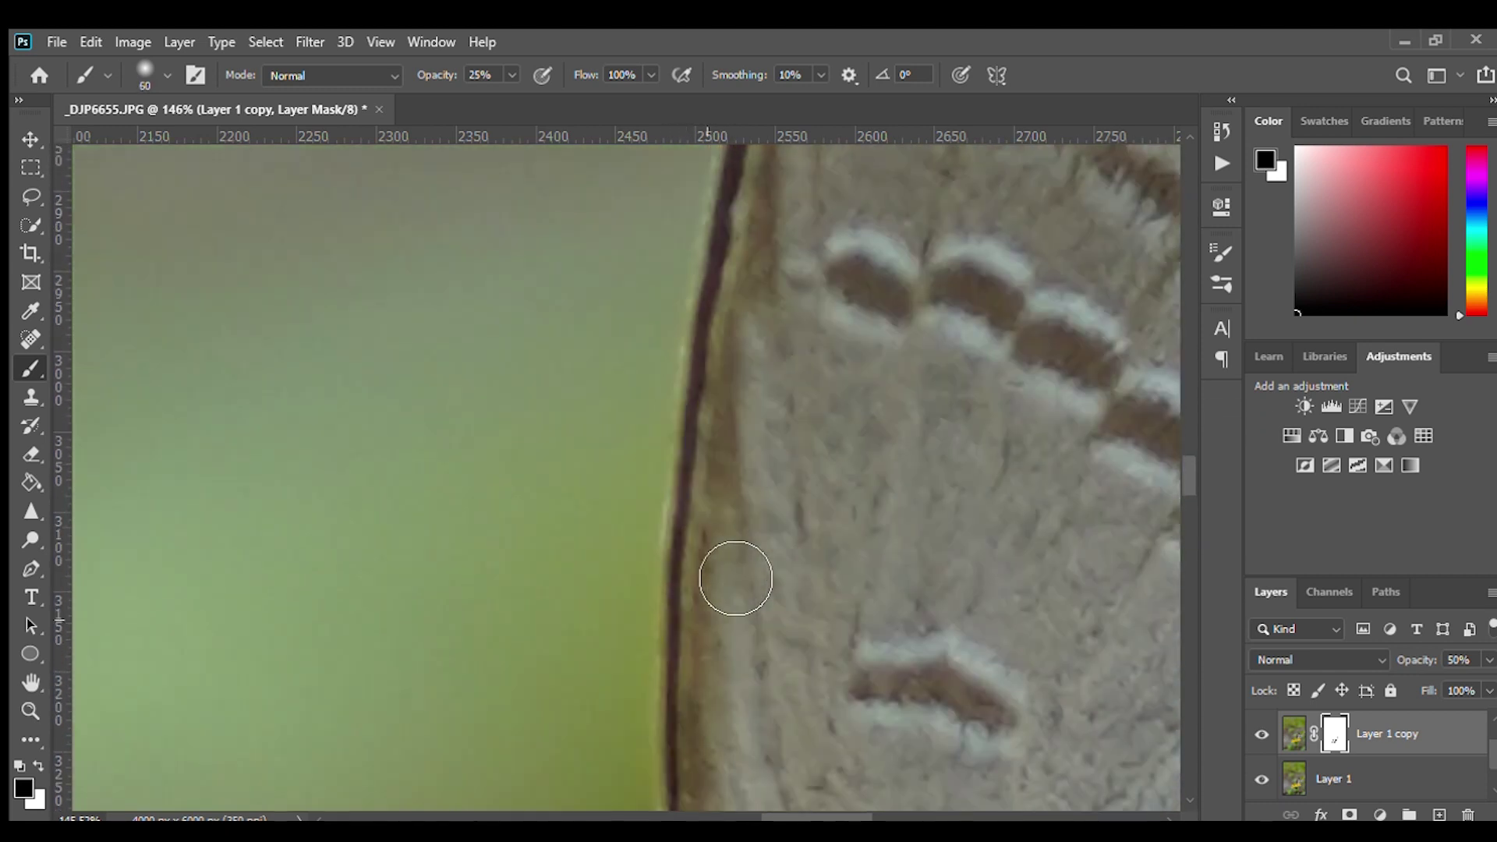
{"action": "scroll", "coordinate": [733, 576], "scroll_direction": "up", "scroll_amount": 1}
{"action": "key", "text": "bracketright"}
{"action": "scroll", "coordinate": [853, 475], "scroll_direction": "up", "scroll_amount": 2}
{"action": "scroll", "coordinate": [846, 478], "scroll_direction": "up", "scroll_amount": 4}
{"action": "scroll", "coordinate": [813, 455], "scroll_direction": "up", "scroll_amount": 1}
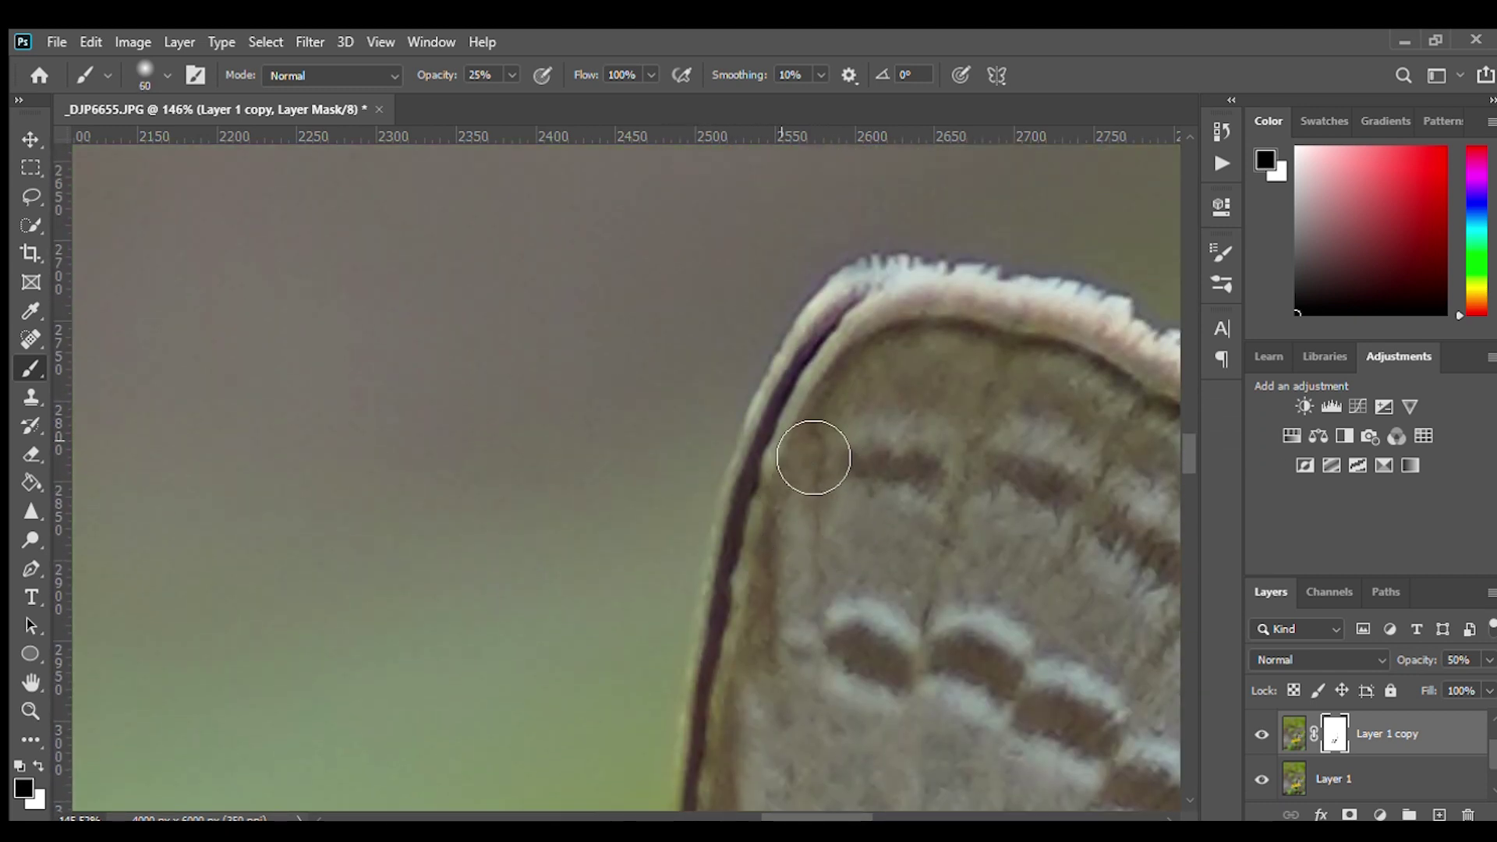
{"action": "scroll", "coordinate": [834, 807], "scroll_direction": "right", "scroll_amount": 7}
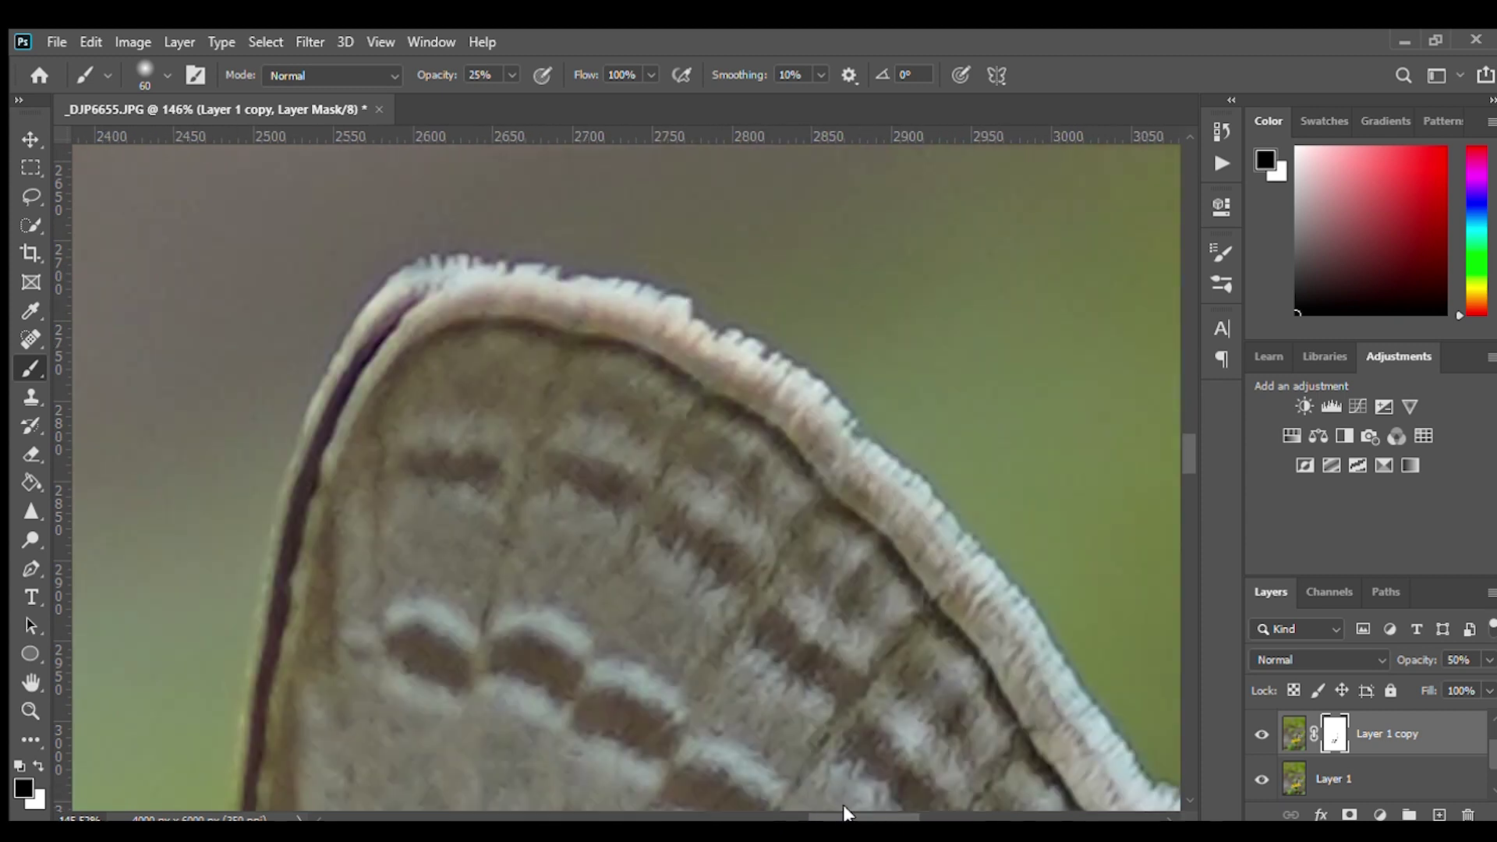
{"action": "scroll", "coordinate": [624, 765], "scroll_direction": "right", "scroll_amount": 3}
{"action": "scroll", "coordinate": [897, 499], "scroll_direction": "down", "scroll_amount": 1}
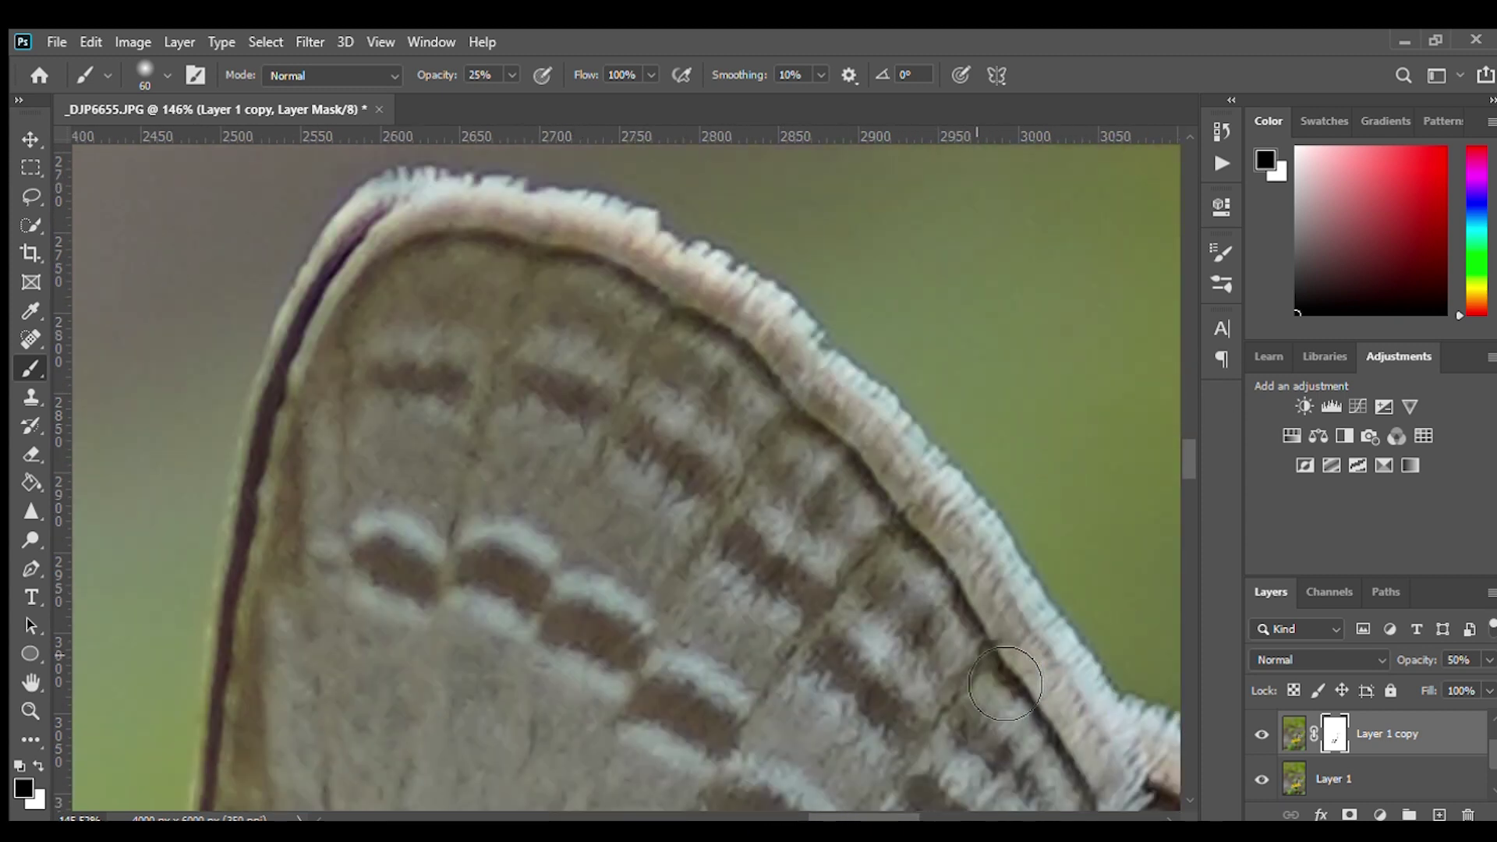
{"action": "scroll", "coordinate": [959, 487], "scroll_direction": "down", "scroll_amount": 1}
{"action": "left_click_drag", "start_coordinate": [1185, 460], "coordinate": [1187, 515]}
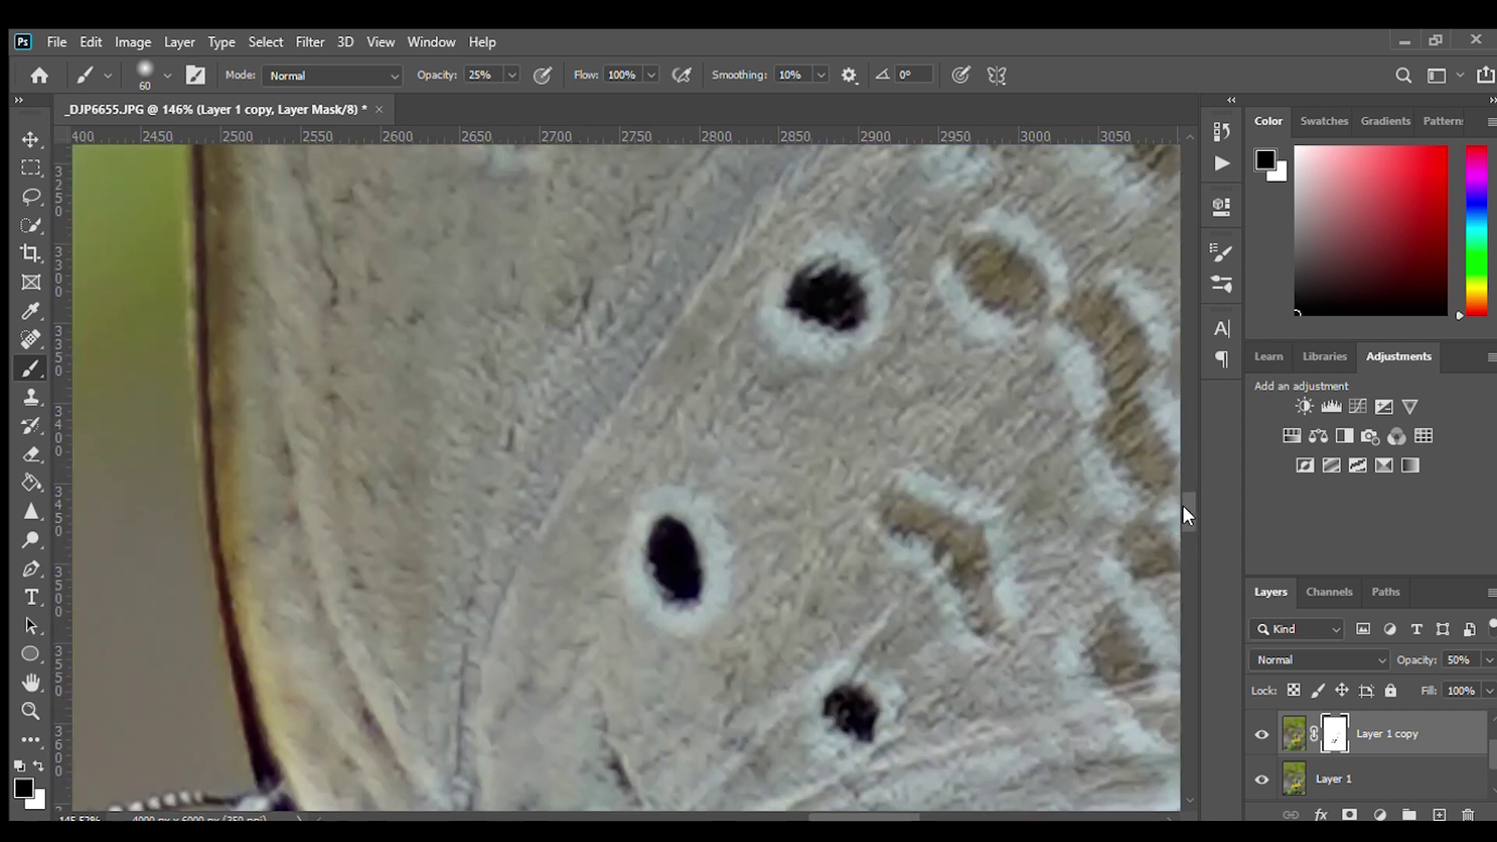
{"action": "scroll", "coordinate": [897, 799], "scroll_direction": "right", "scroll_amount": 10}
{"action": "scroll", "coordinate": [901, 797], "scroll_direction": "right", "scroll_amount": 1}
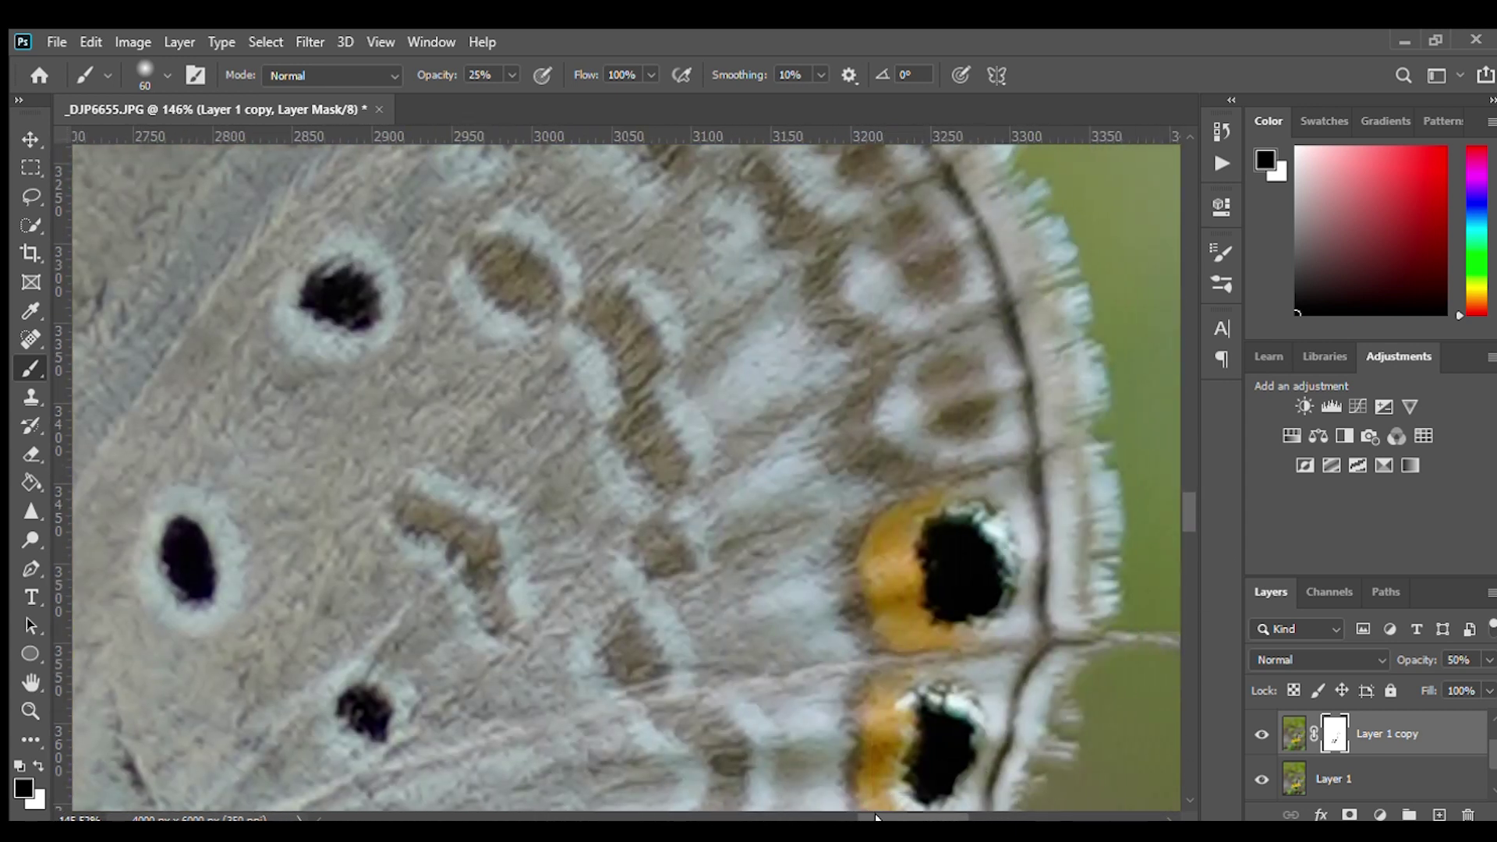
{"action": "scroll", "coordinate": [983, 714], "scroll_direction": "right", "scroll_amount": 4}
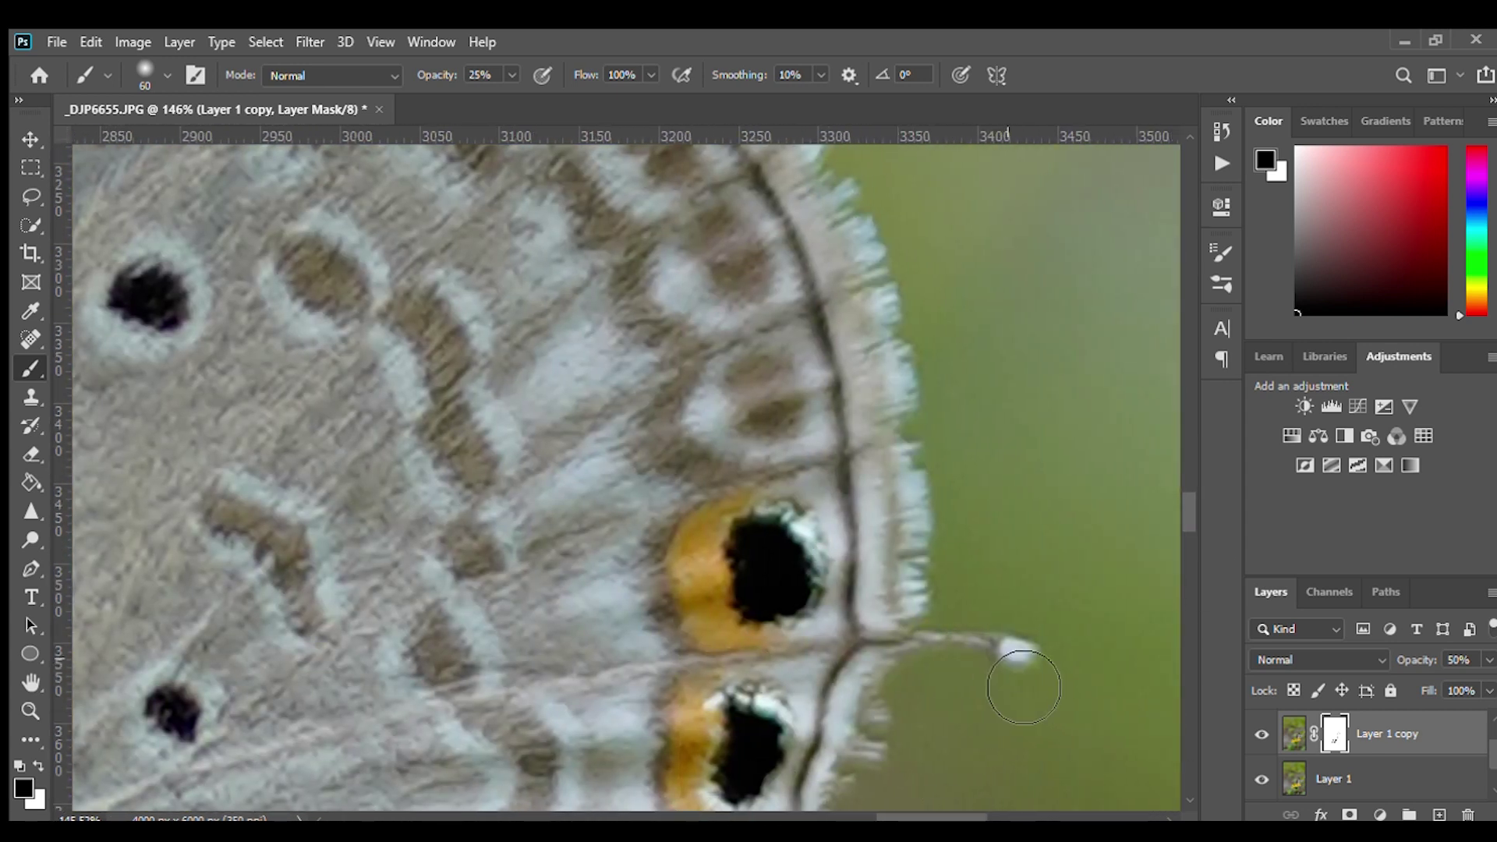
{"action": "scroll", "coordinate": [858, 507], "scroll_direction": "up", "scroll_amount": 3}
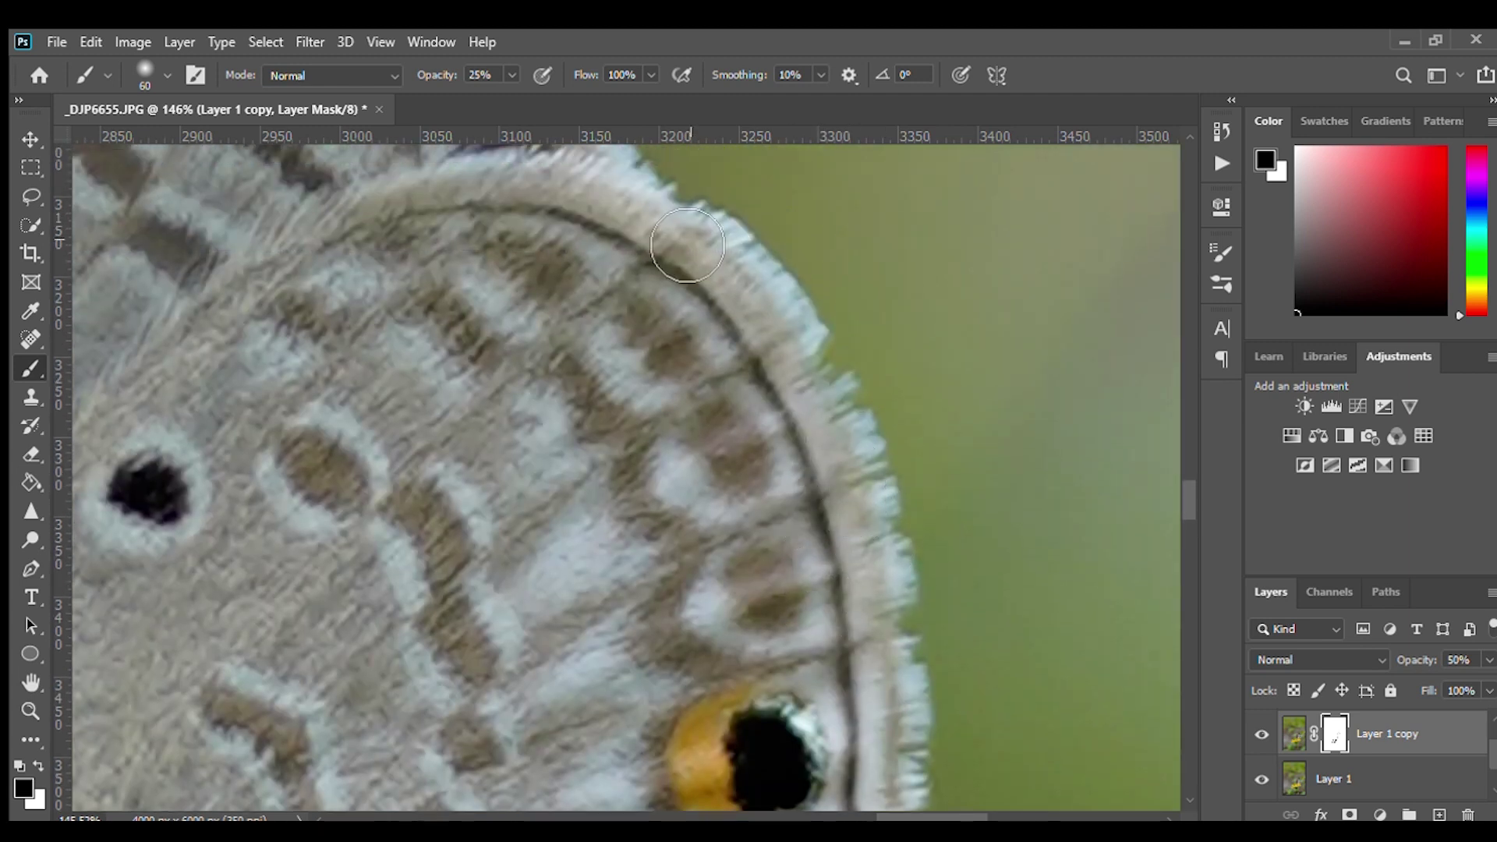
{"action": "scroll", "coordinate": [803, 815], "scroll_direction": "down", "scroll_amount": 2}
{"action": "scroll", "coordinate": [825, 803], "scroll_direction": "right", "scroll_amount": 2}
{"action": "scroll", "coordinate": [769, 593], "scroll_direction": "down", "scroll_amount": 2}
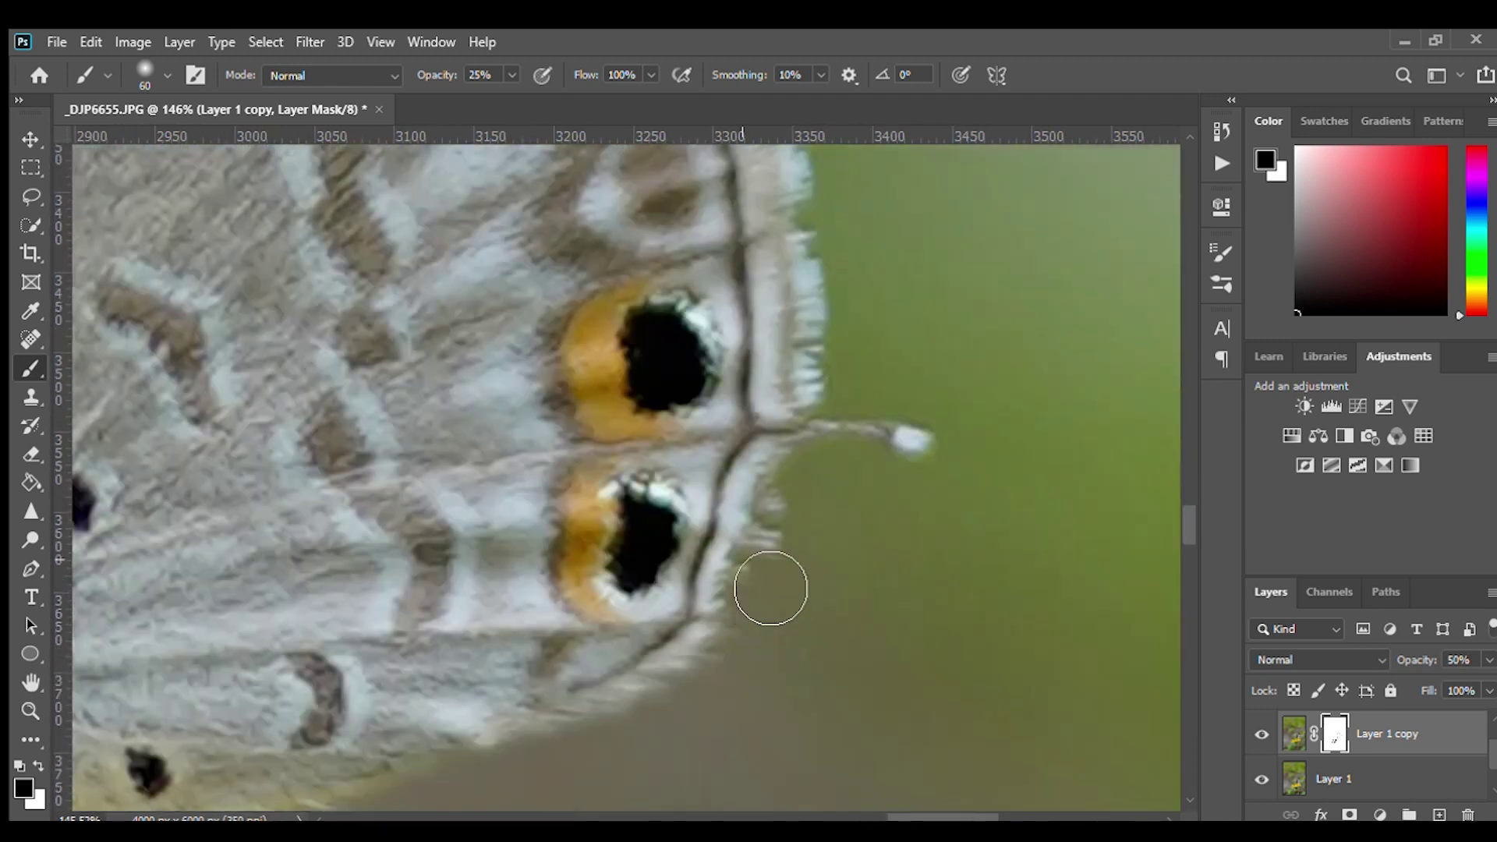
{"action": "scroll", "coordinate": [523, 694], "scroll_direction": "down", "scroll_amount": 2}
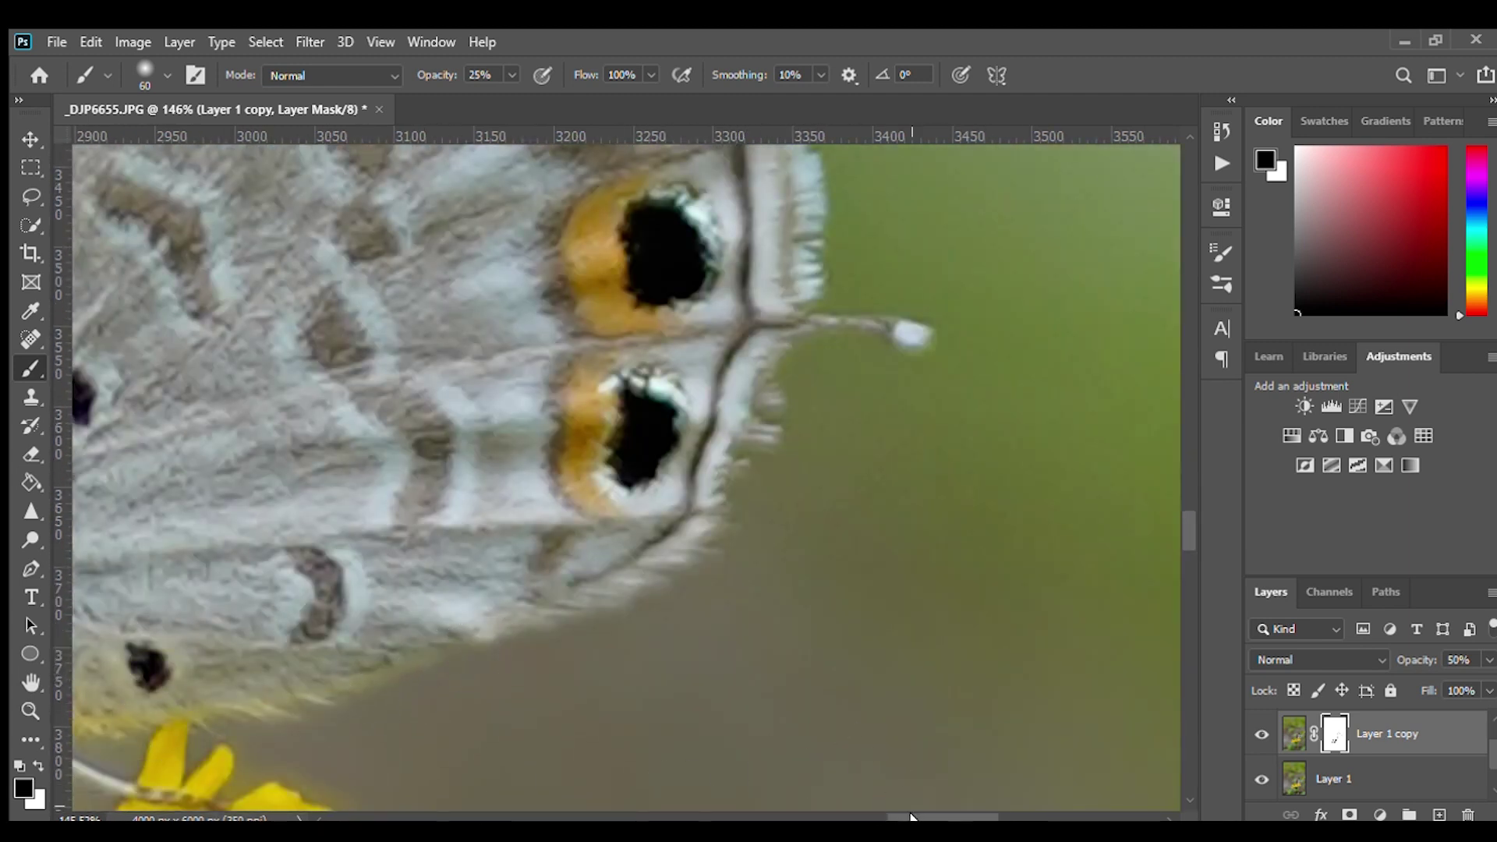
{"action": "scroll", "coordinate": [390, 686], "scroll_direction": "left", "scroll_amount": 5}
{"action": "scroll", "coordinate": [569, 642], "scroll_direction": "down", "scroll_amount": 3}
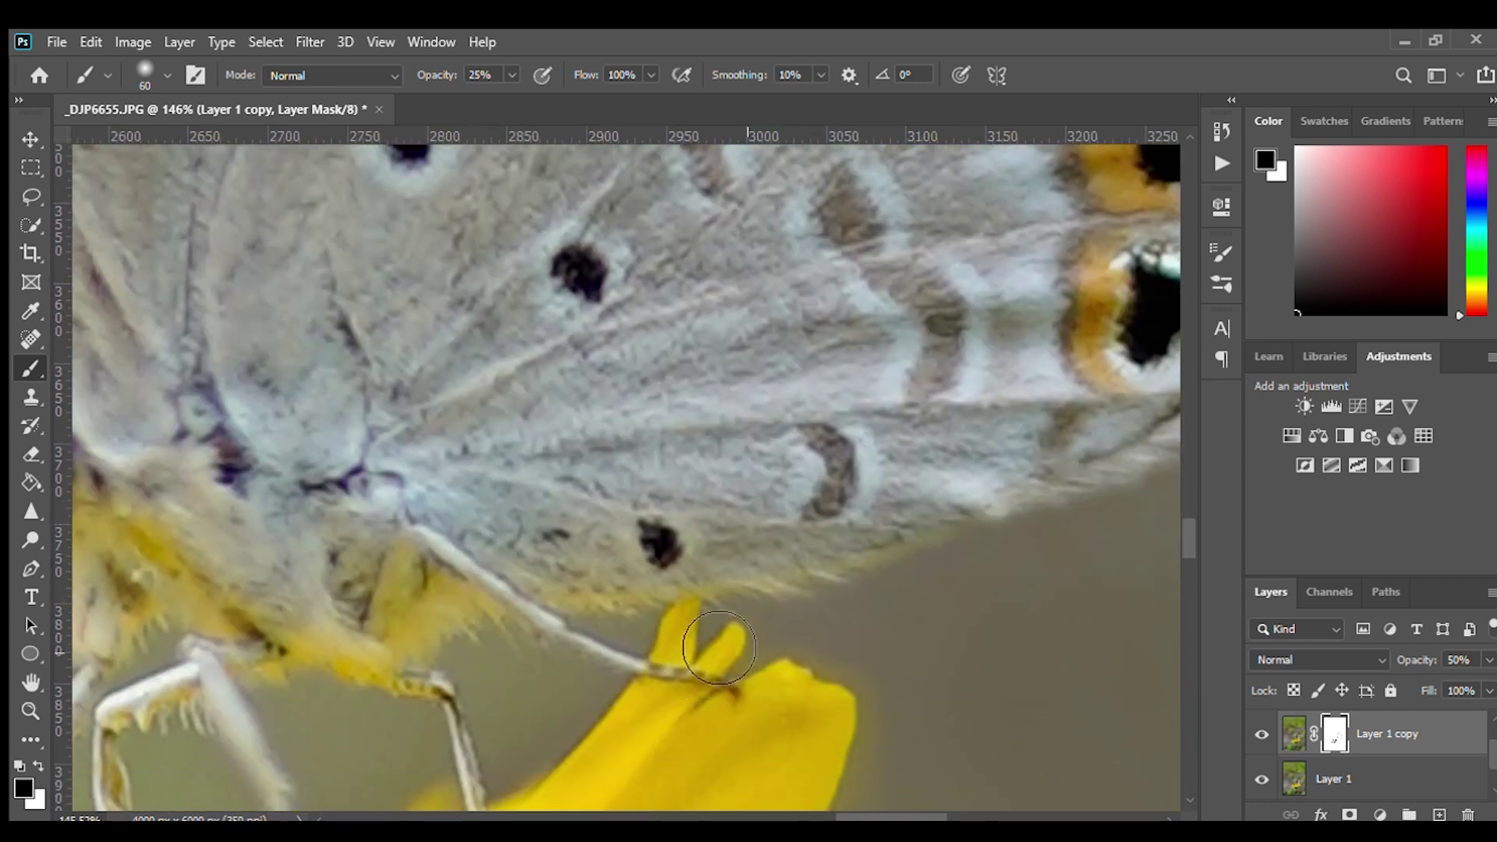
{"action": "scroll", "coordinate": [733, 675], "scroll_direction": "down", "scroll_amount": 2}
{"action": "scroll", "coordinate": [826, 562], "scroll_direction": "down", "scroll_amount": 2}
{"action": "scroll", "coordinate": [779, 686], "scroll_direction": "down", "scroll_amount": 2}
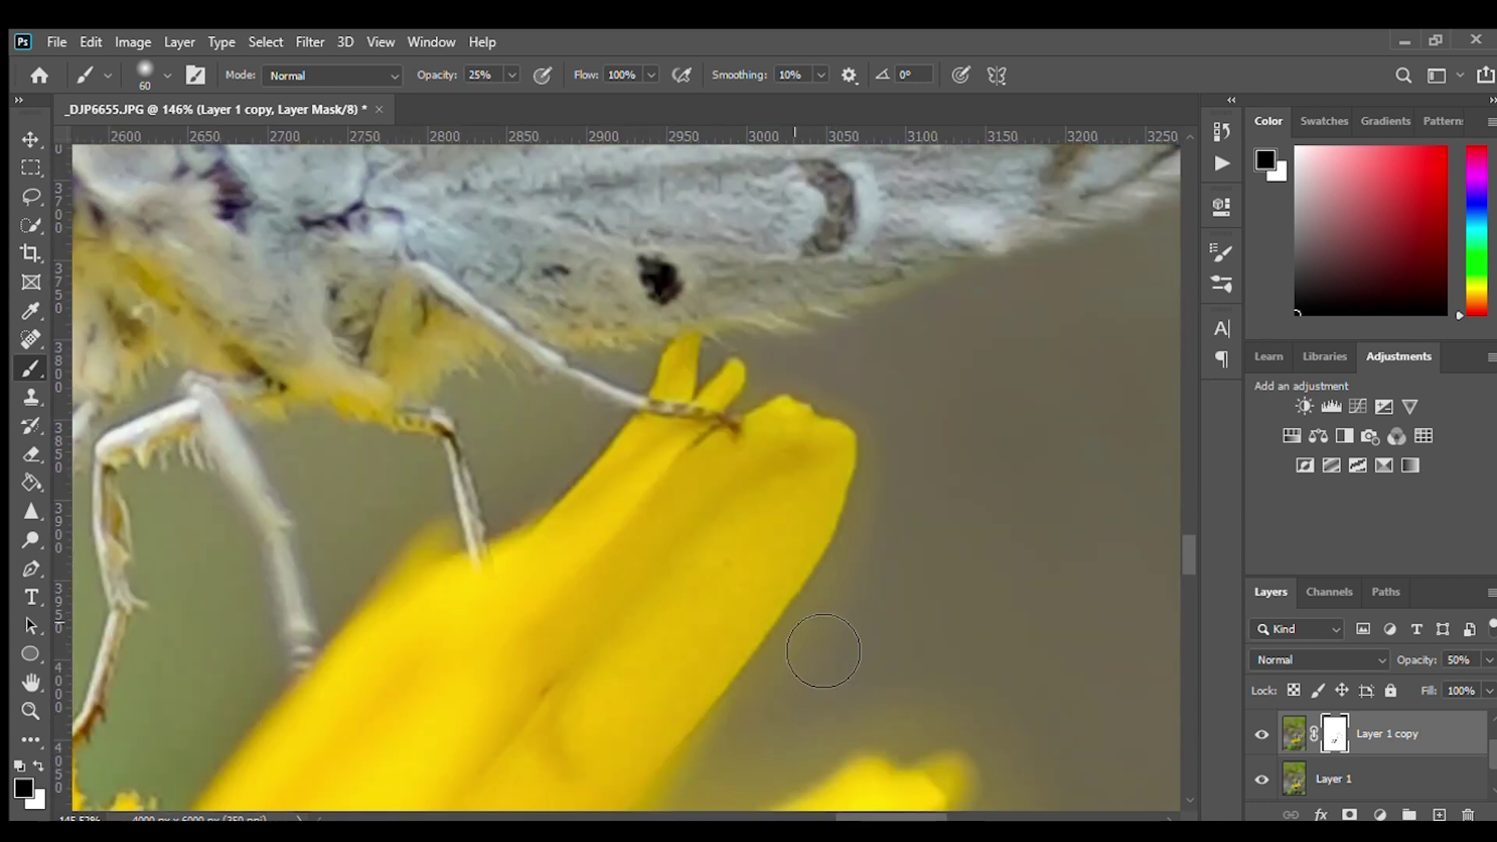
{"action": "scroll", "coordinate": [824, 651], "scroll_direction": "down", "scroll_amount": 2}
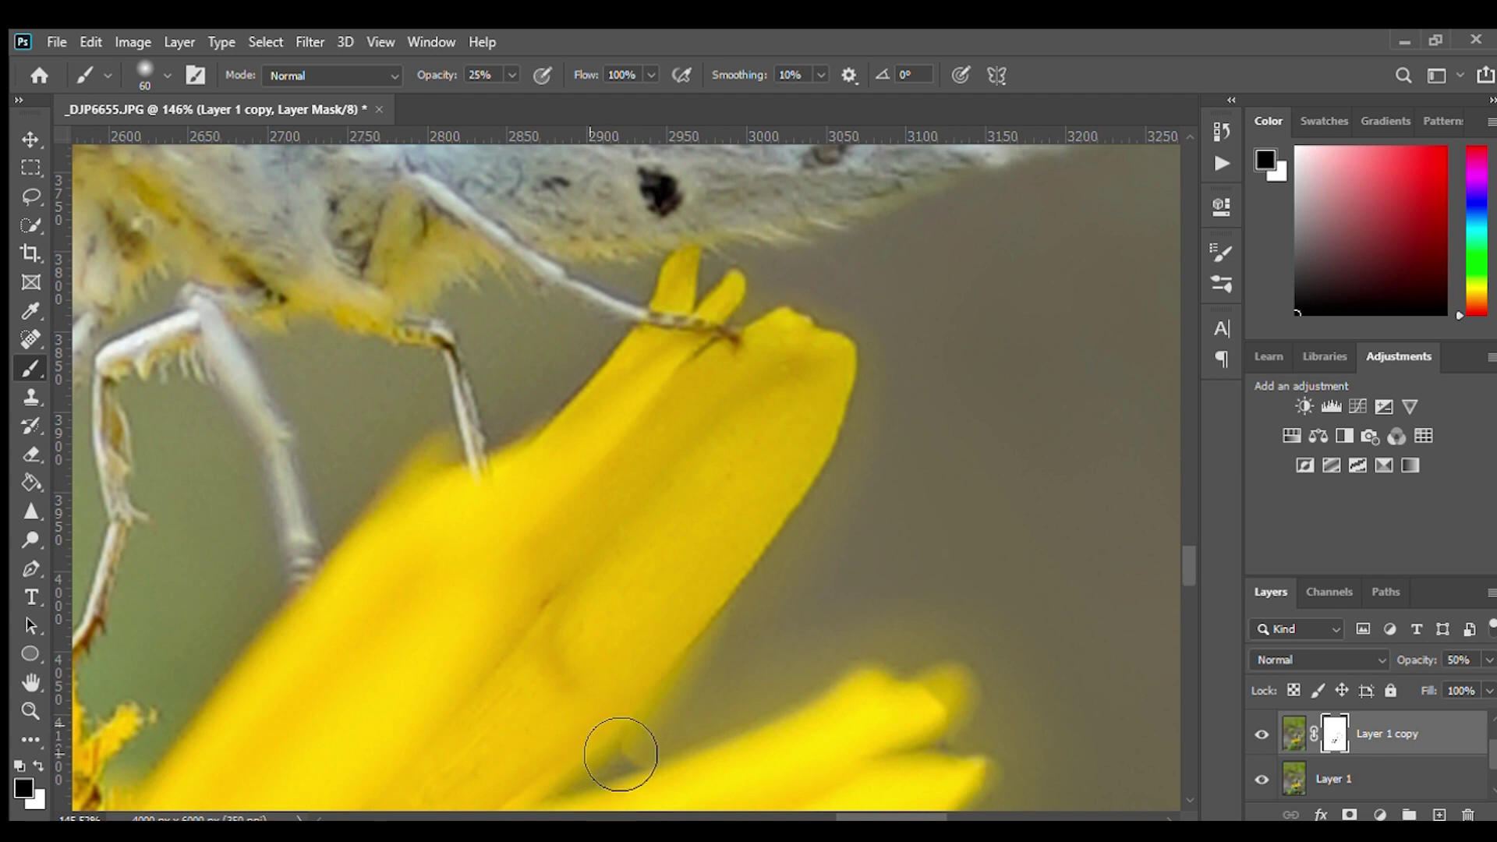
{"action": "scroll", "coordinate": [620, 754], "scroll_direction": "down", "scroll_amount": 2}
Raise Layer 1 copy's opacity and paint out the yellow glow along and below the petals.
{"action": "left_click_drag", "start_coordinate": [1489, 659], "coordinate": [1495, 671]}
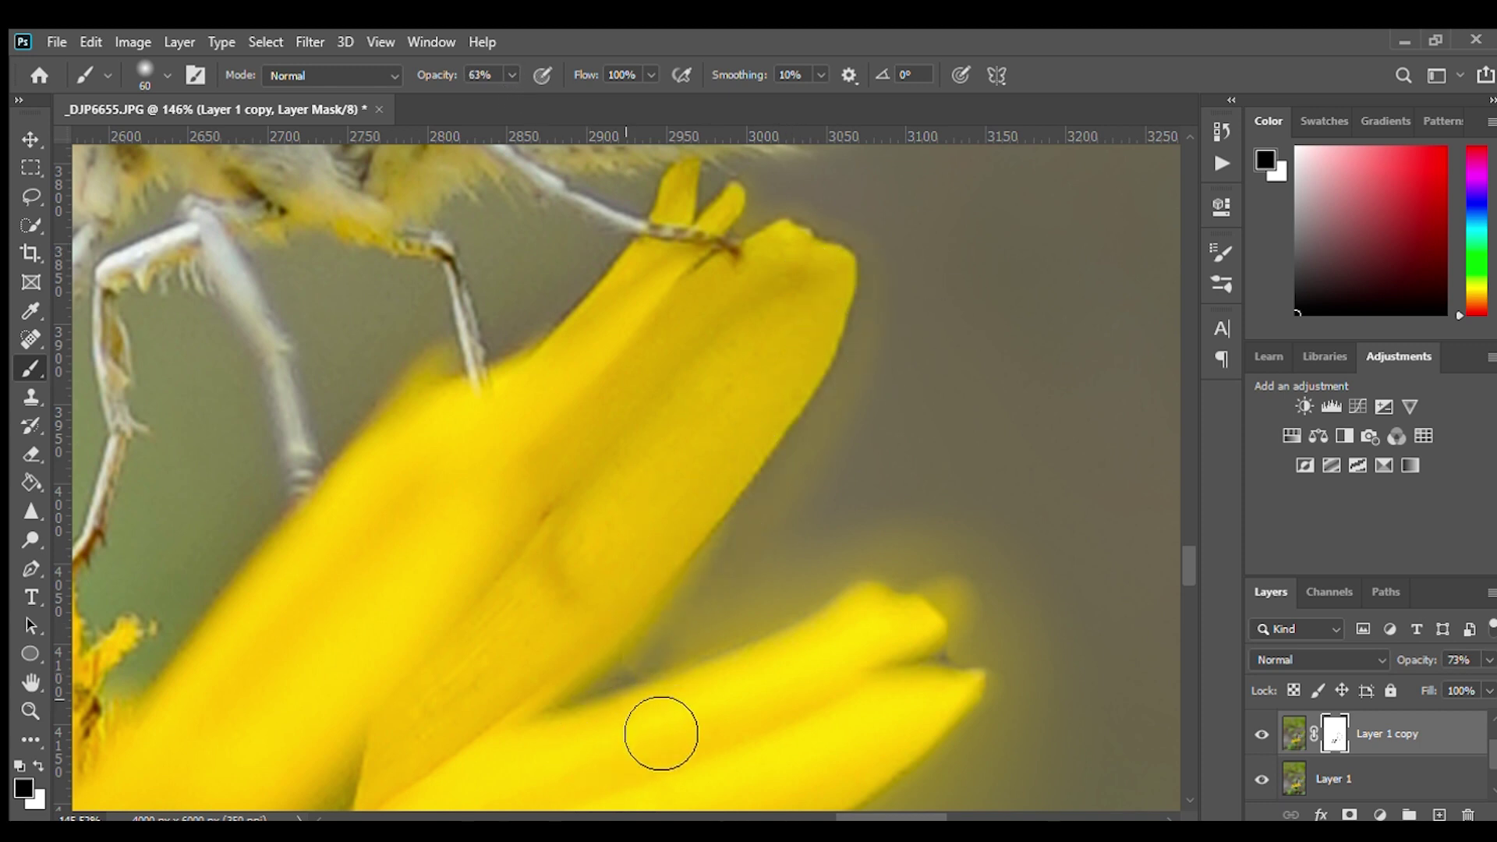
{"action": "mouse_move", "coordinate": [662, 733]}
{"action": "left_mouse_down"}
{"action": "mouse_move", "coordinate": [913, 625]}
{"action": "mouse_move", "coordinate": [899, 615]}
{"action": "mouse_move", "coordinate": [905, 728]}
{"action": "mouse_move", "coordinate": [987, 584]}
{"action": "left_mouse_up"}
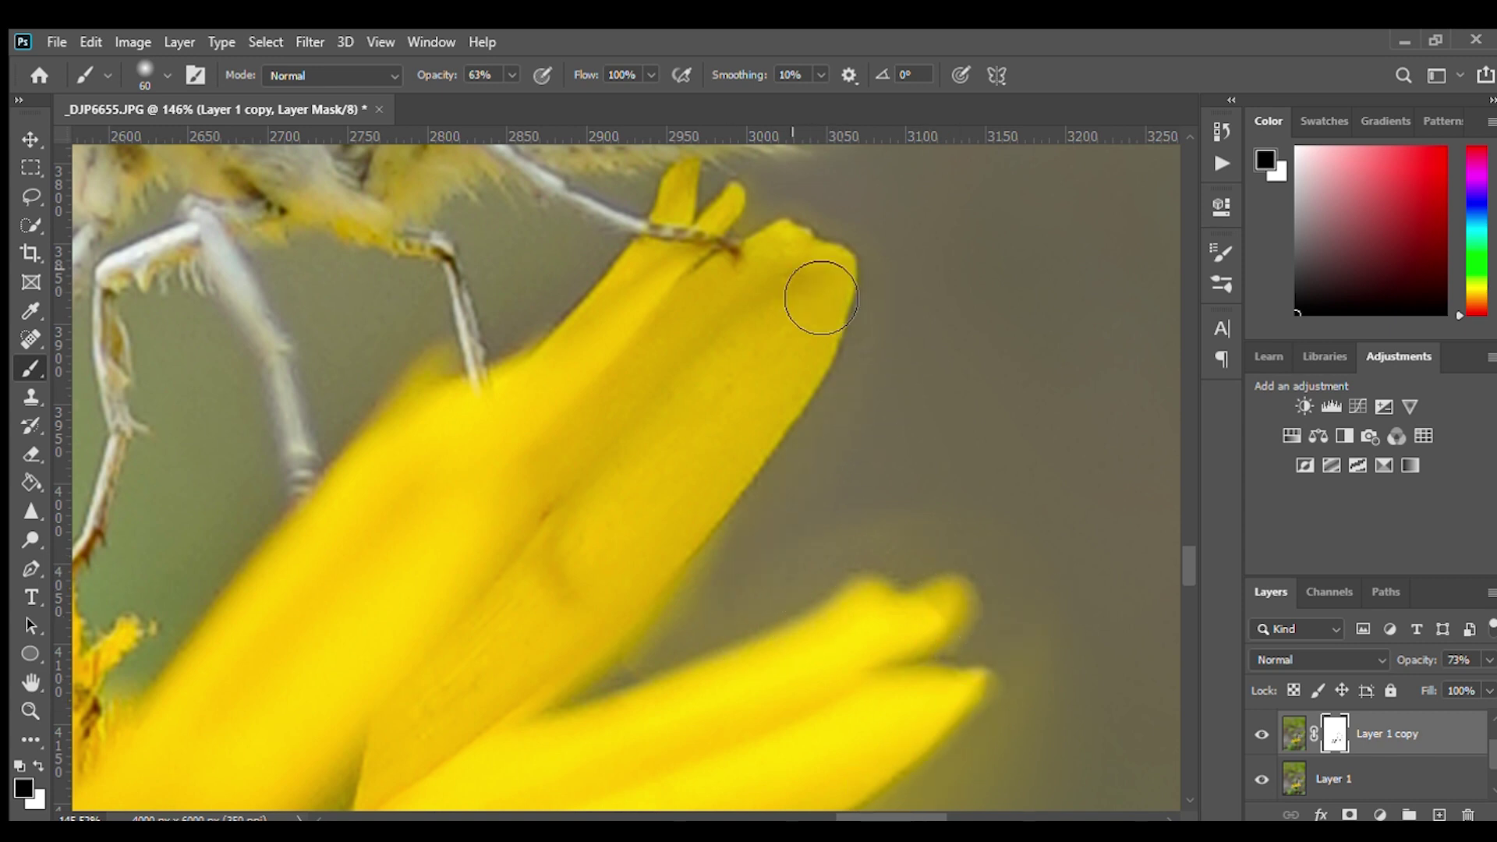
{"action": "scroll", "coordinate": [761, 374], "scroll_direction": "down", "scroll_amount": 3}
{"action": "scroll", "coordinate": [483, 398], "scroll_direction": "down", "scroll_amount": 1}
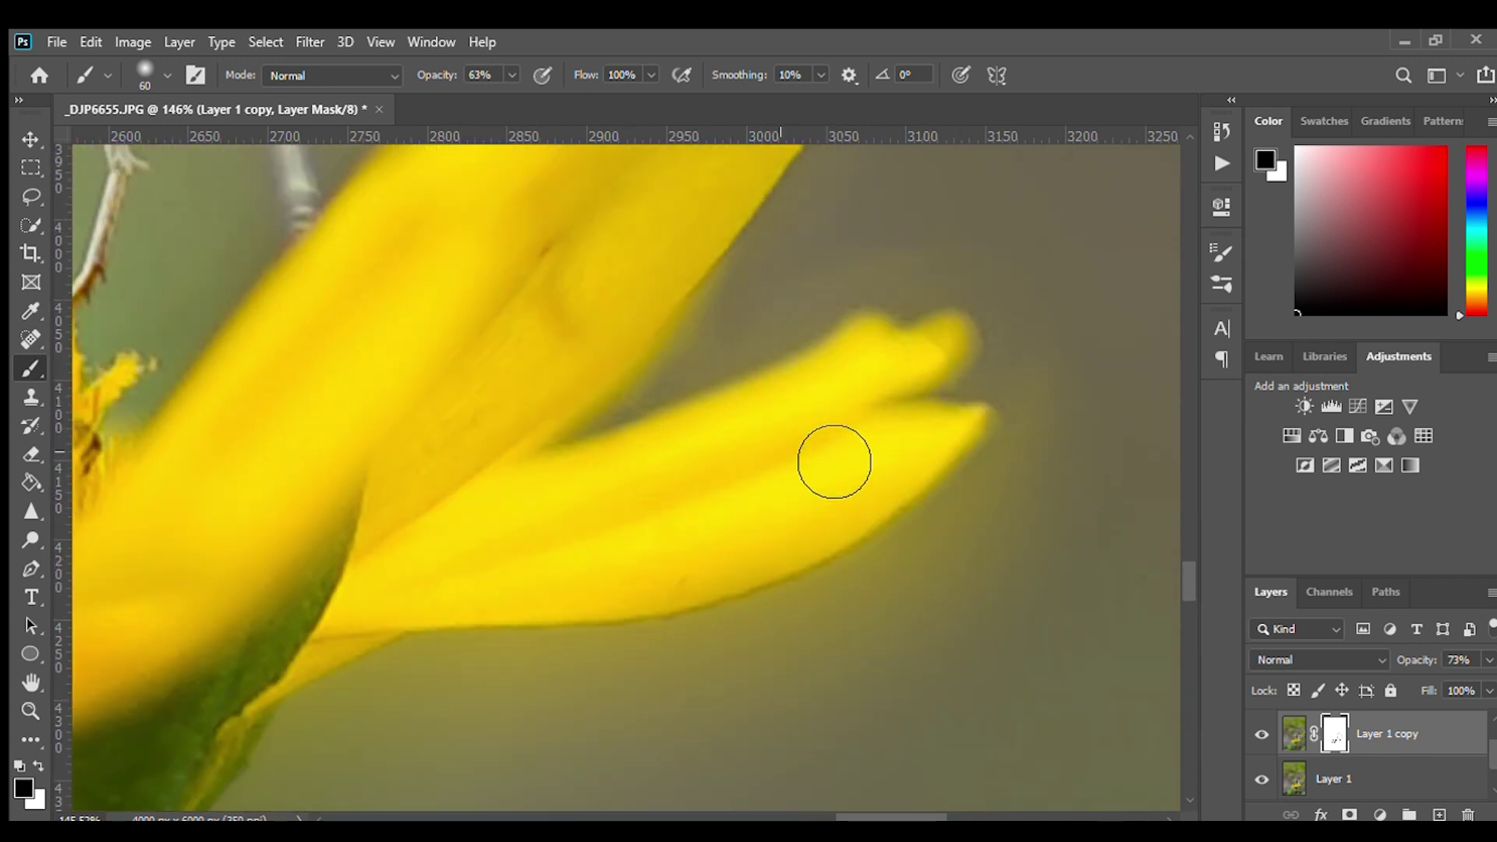
{"action": "mouse_move", "coordinate": [959, 518]}
{"action": "left_mouse_down"}
{"action": "mouse_move", "coordinate": [884, 550]}
{"action": "mouse_move", "coordinate": [374, 658]}
{"action": "left_mouse_up"}
{"action": "scroll", "coordinate": [545, 515], "scroll_direction": "down", "scroll_amount": 1}
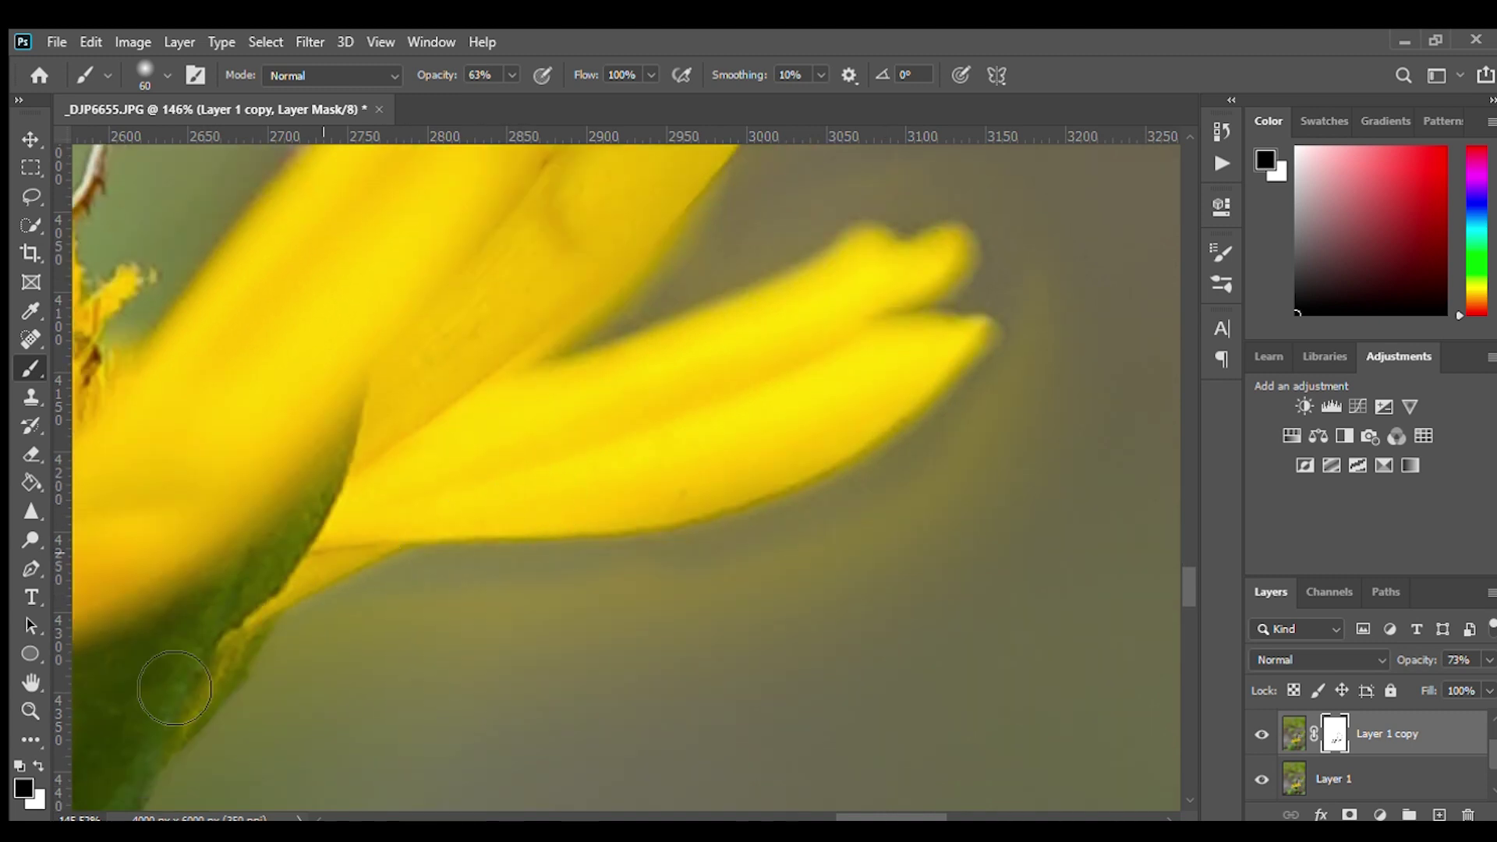
{"action": "scroll", "coordinate": [359, 511], "scroll_direction": "down", "scroll_amount": 5}
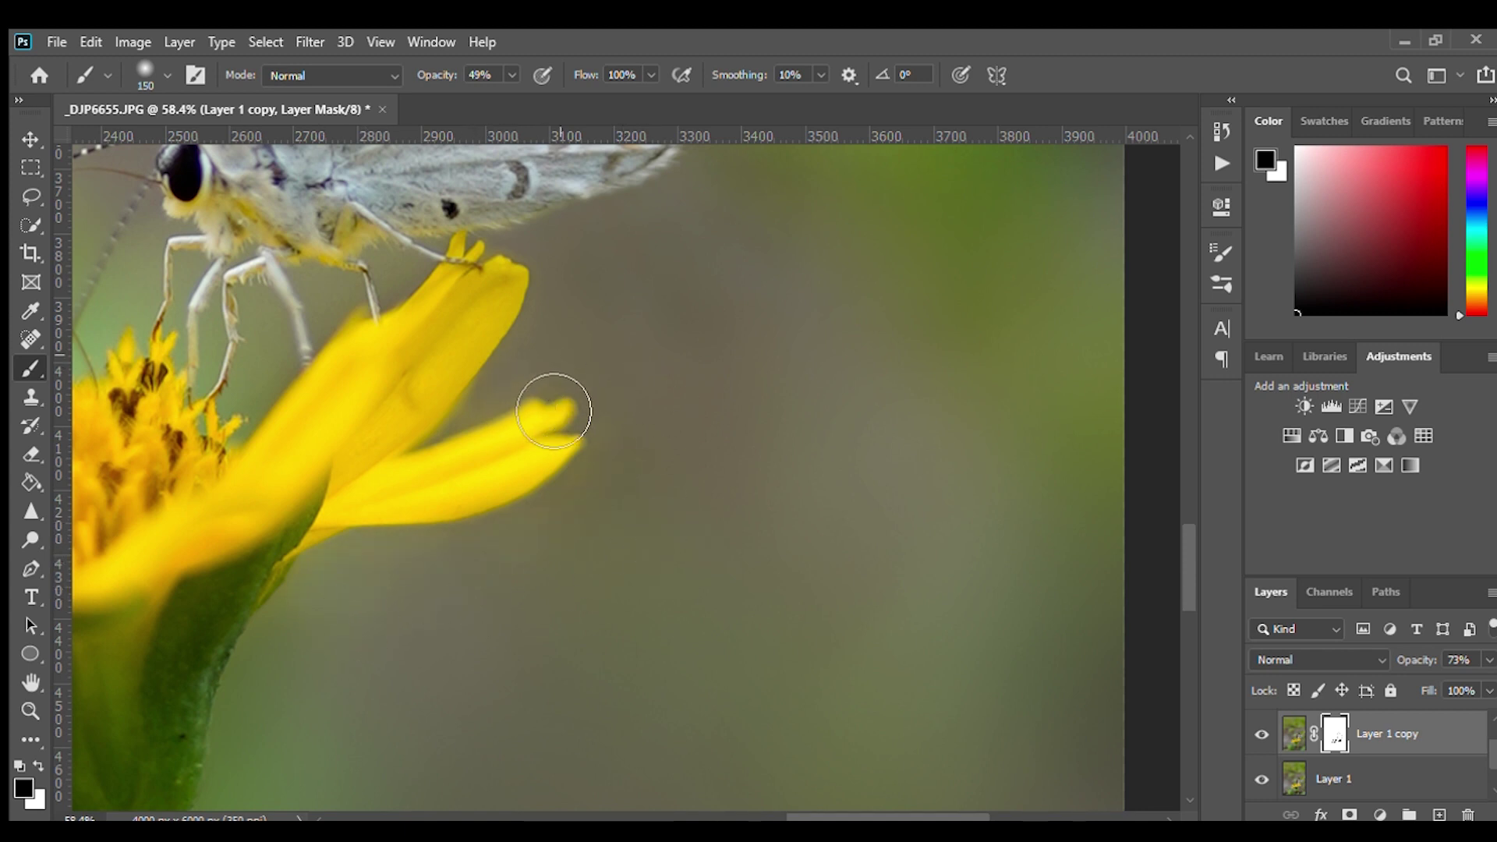
{"action": "scroll", "coordinate": [667, 577], "scroll_direction": "down", "scroll_amount": 2}
{"action": "scroll", "coordinate": [668, 577], "scroll_direction": "down", "scroll_amount": 1}
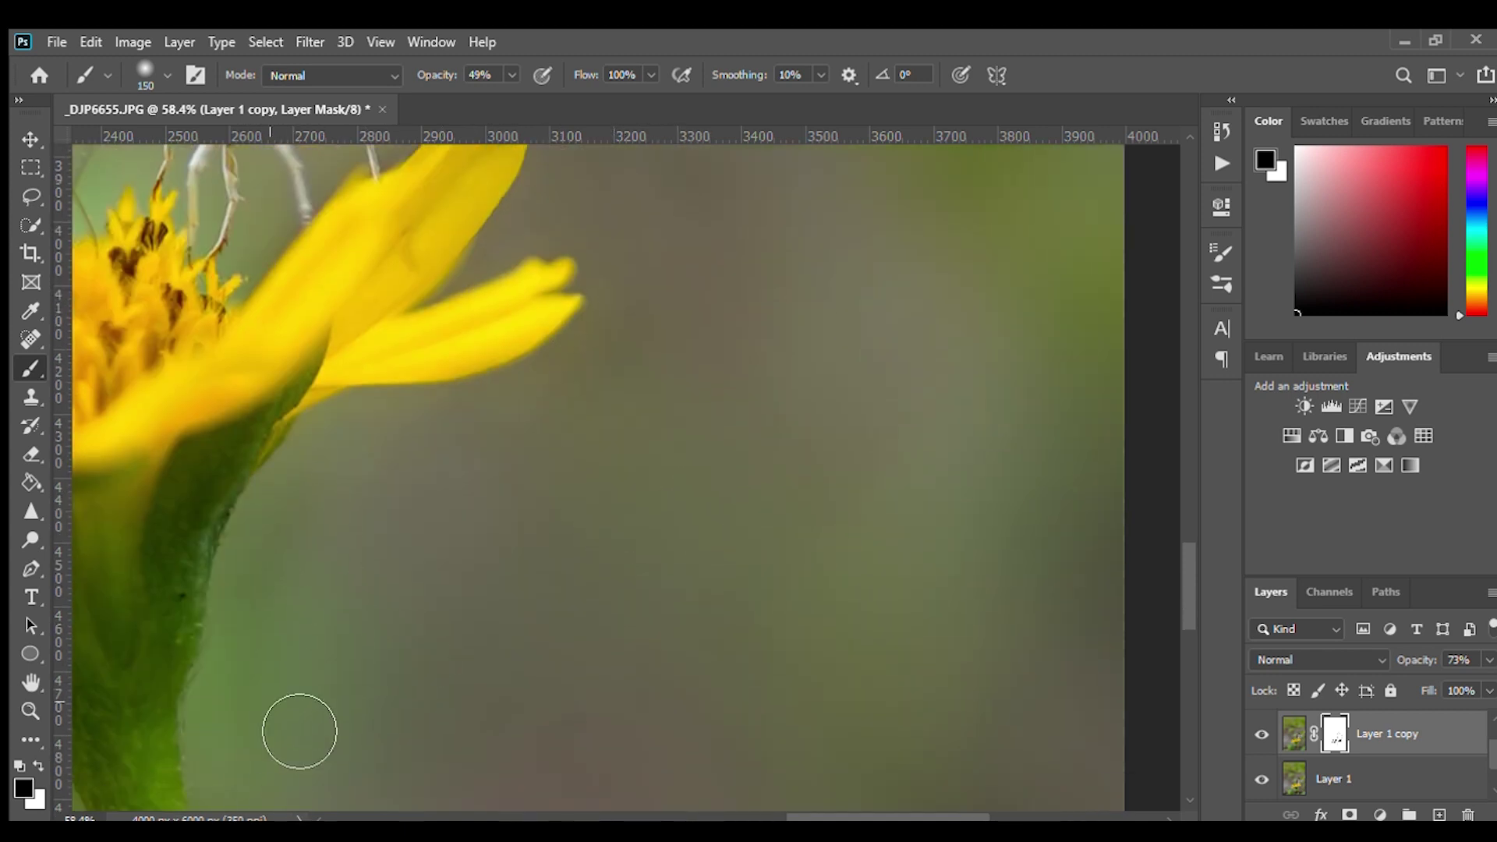
{"action": "scroll", "coordinate": [304, 702], "scroll_direction": "down", "scroll_amount": 3}
{"action": "left_click_drag", "start_coordinate": [769, 812], "coordinate": [710, 801]}
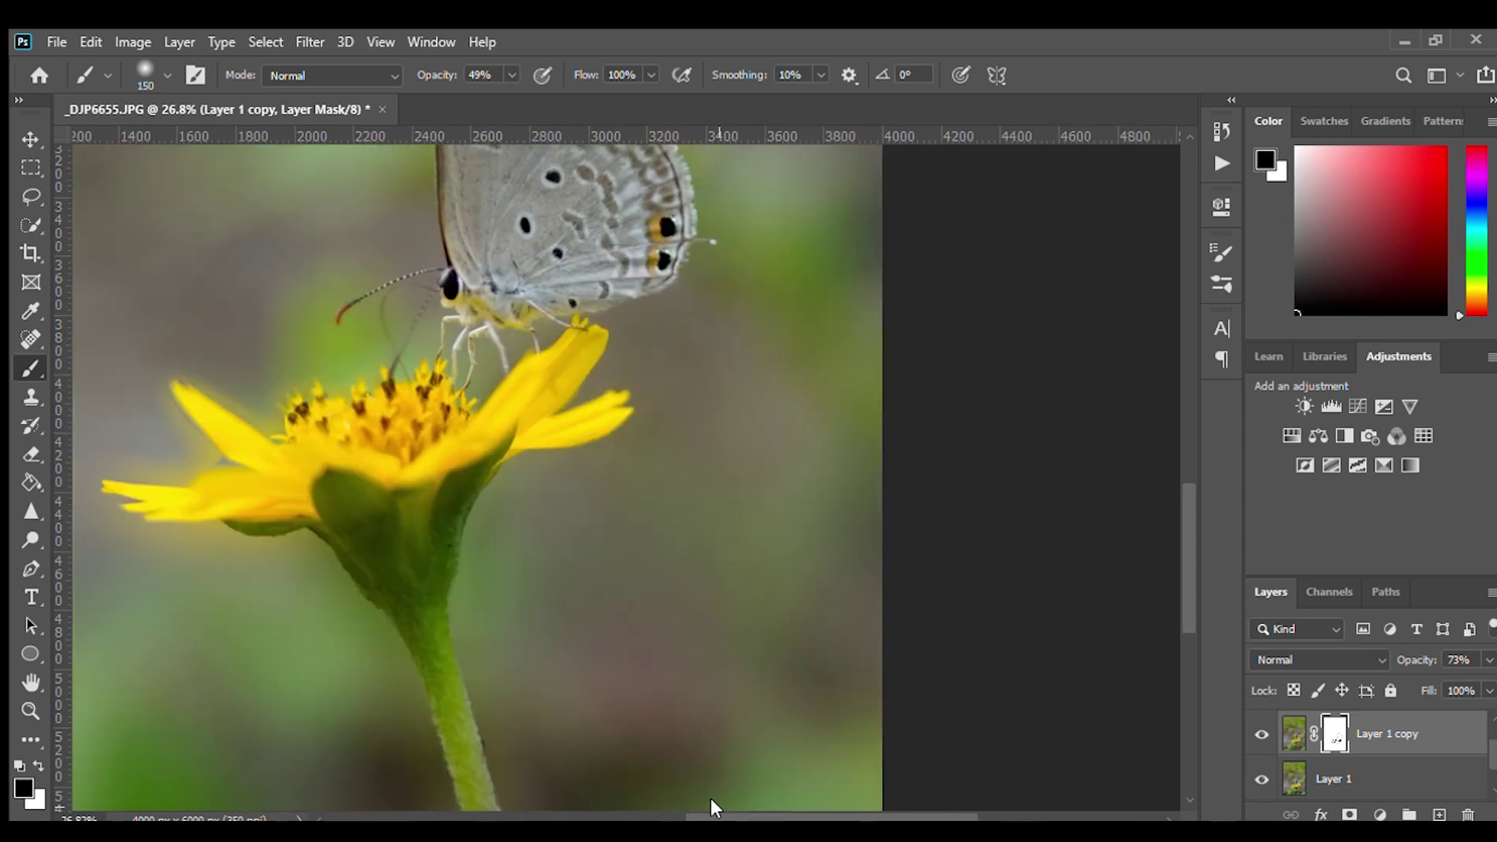
Inspect the petals while swapping the brush colour to white and back to black.
{"action": "scroll", "coordinate": [222, 594], "scroll_direction": "up", "scroll_amount": 3}
{"action": "scroll", "coordinate": [669, 760], "scroll_direction": "down", "scroll_amount": 1}
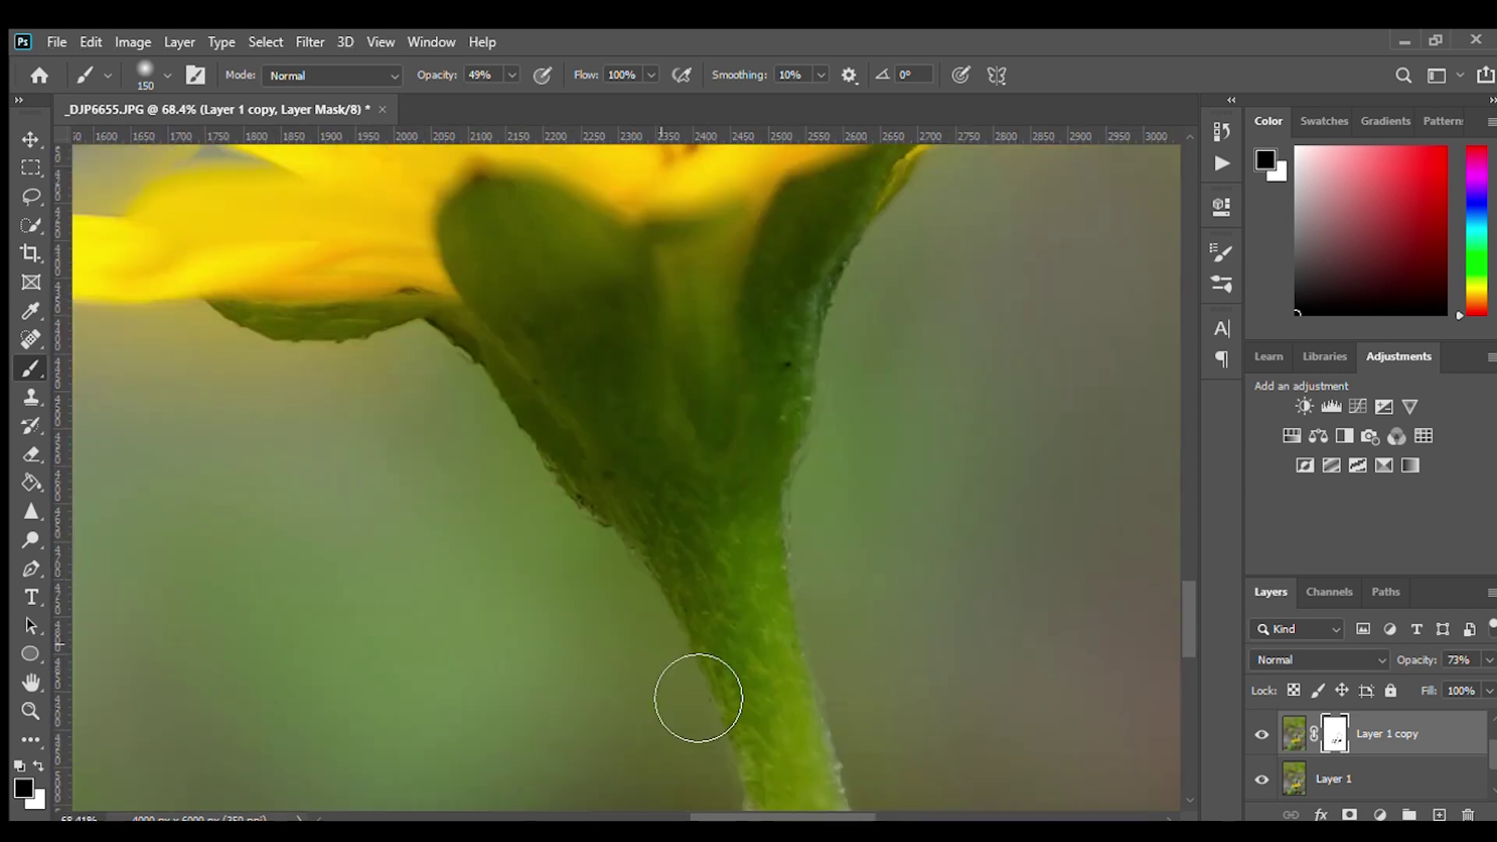
{"action": "scroll", "coordinate": [695, 703], "scroll_direction": "down", "scroll_amount": 2}
{"action": "scroll", "coordinate": [842, 796], "scroll_direction": "down", "scroll_amount": 2}
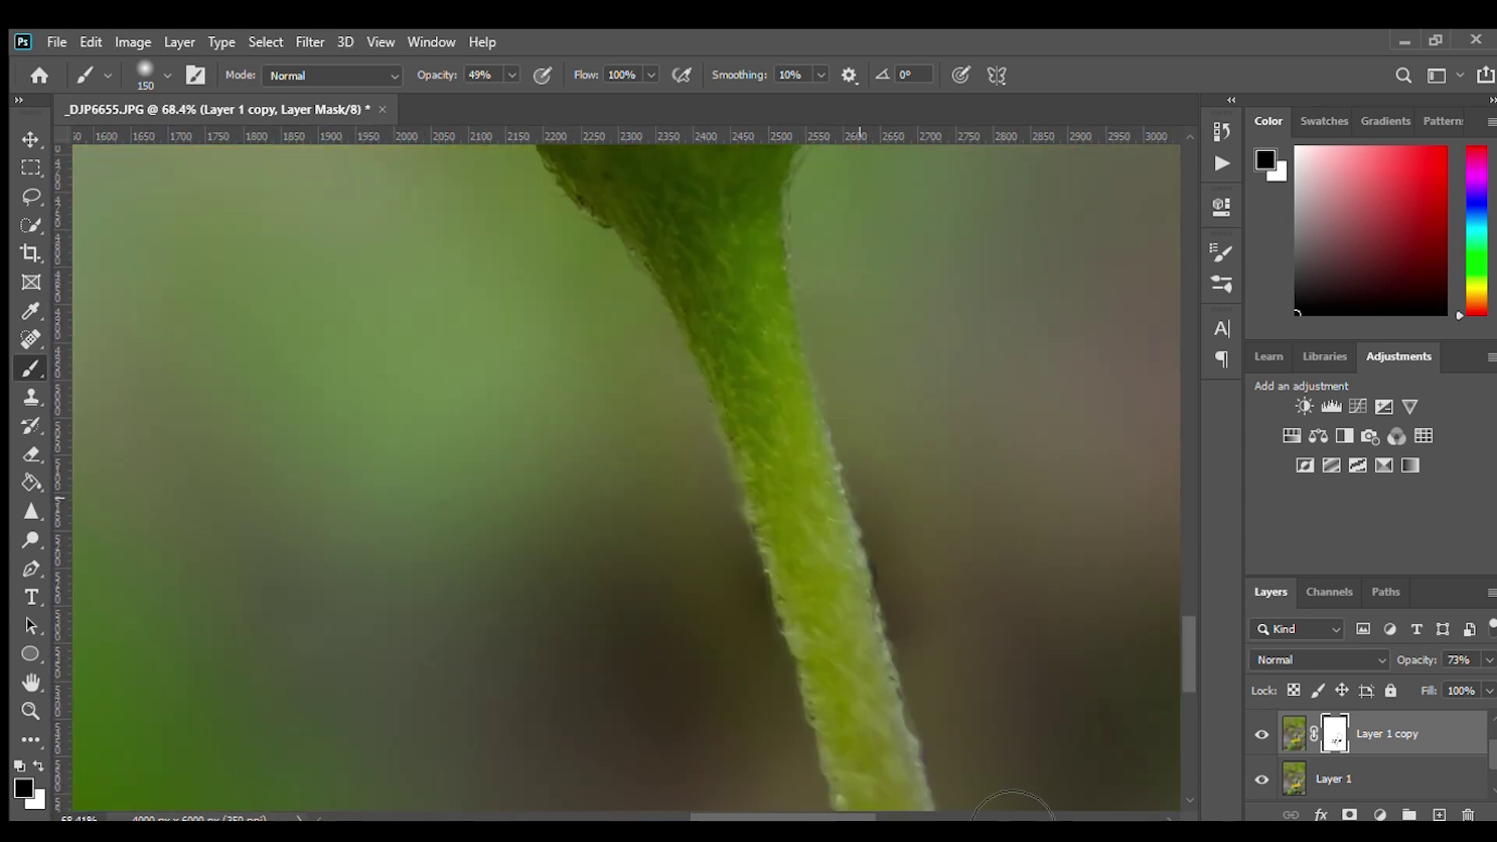
{"action": "scroll", "coordinate": [974, 803], "scroll_direction": "down", "scroll_amount": 1}
{"action": "scroll", "coordinate": [998, 803], "scroll_direction": "down", "scroll_amount": 1}
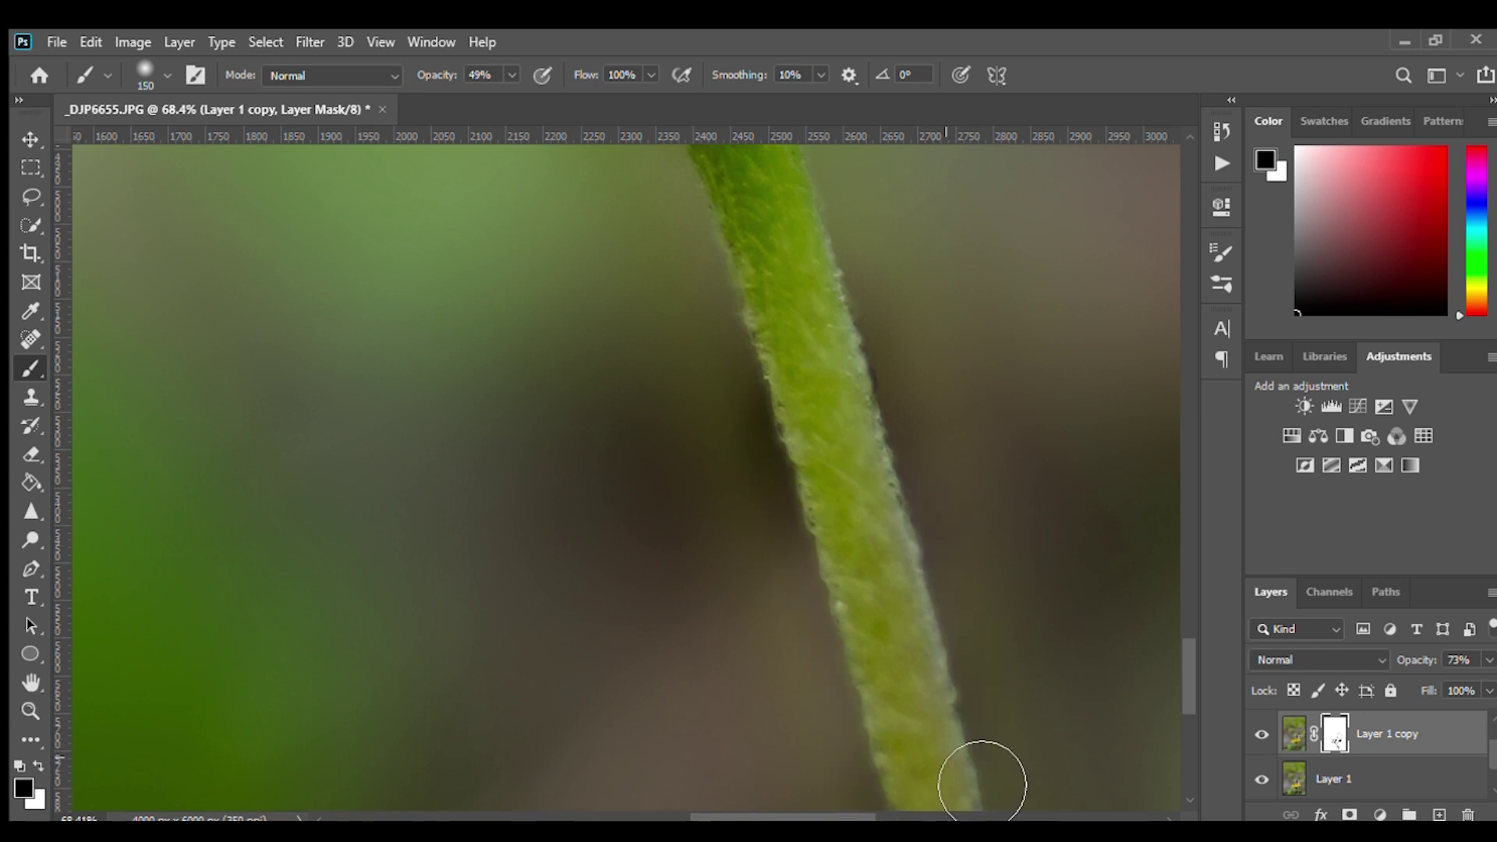
{"action": "scroll", "coordinate": [980, 779], "scroll_direction": "down", "scroll_amount": 2}
{"action": "scroll", "coordinate": [959, 794], "scroll_direction": "up", "scroll_amount": 2}
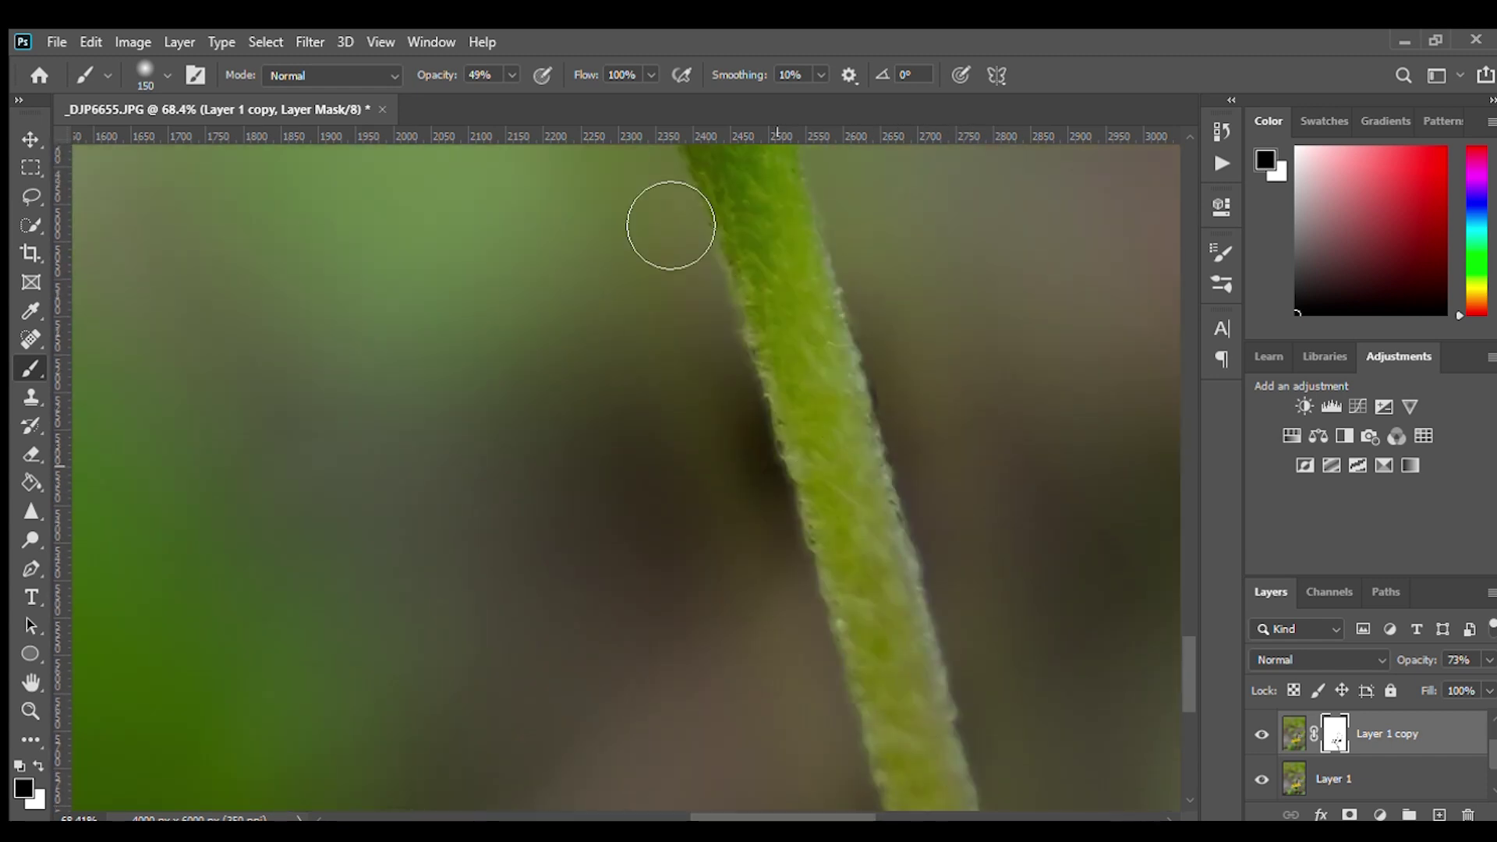
{"action": "key", "text": "x"}
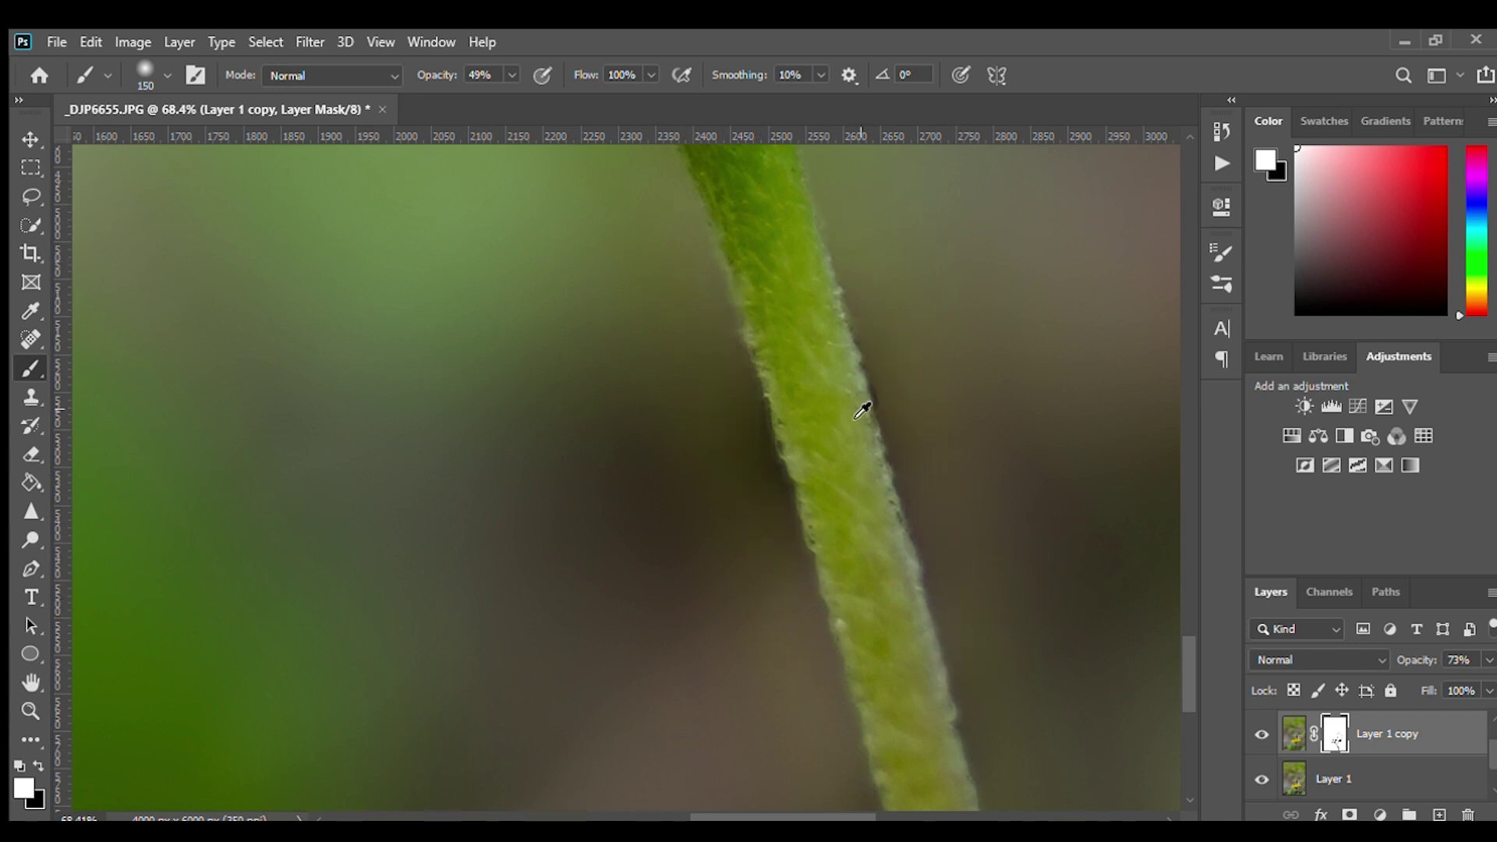
{"action": "scroll", "coordinate": [808, 461], "scroll_direction": "down", "scroll_amount": 6}
{"action": "scroll", "coordinate": [692, 385], "scroll_direction": "up", "scroll_amount": 3}
{"action": "scroll", "coordinate": [596, 434], "scroll_direction": "up", "scroll_amount": 1}
{"action": "scroll", "coordinate": [624, 413], "scroll_direction": "up", "scroll_amount": 4}
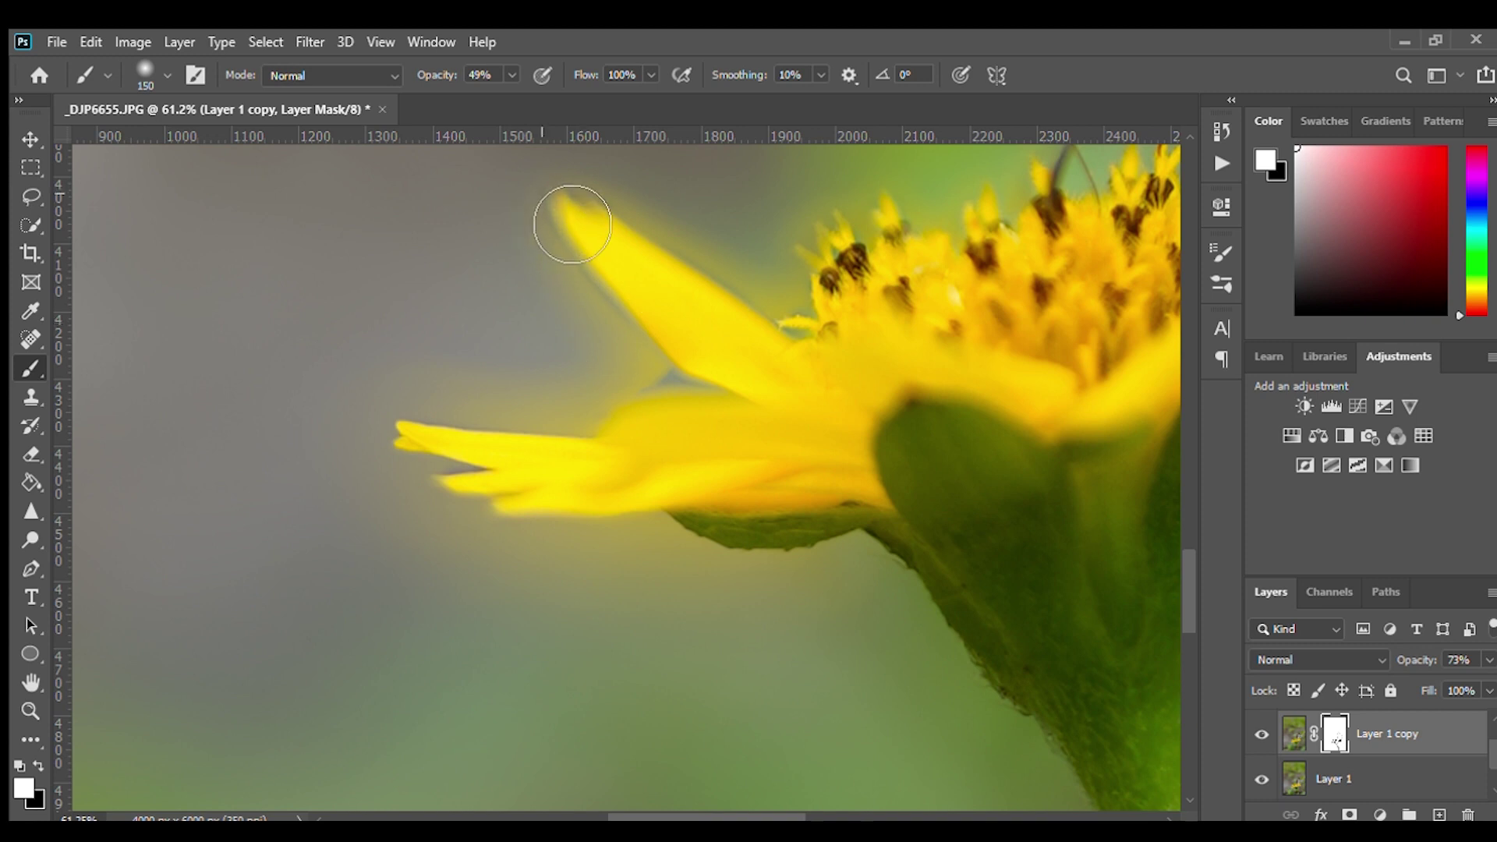
{"action": "key", "text": "x"}
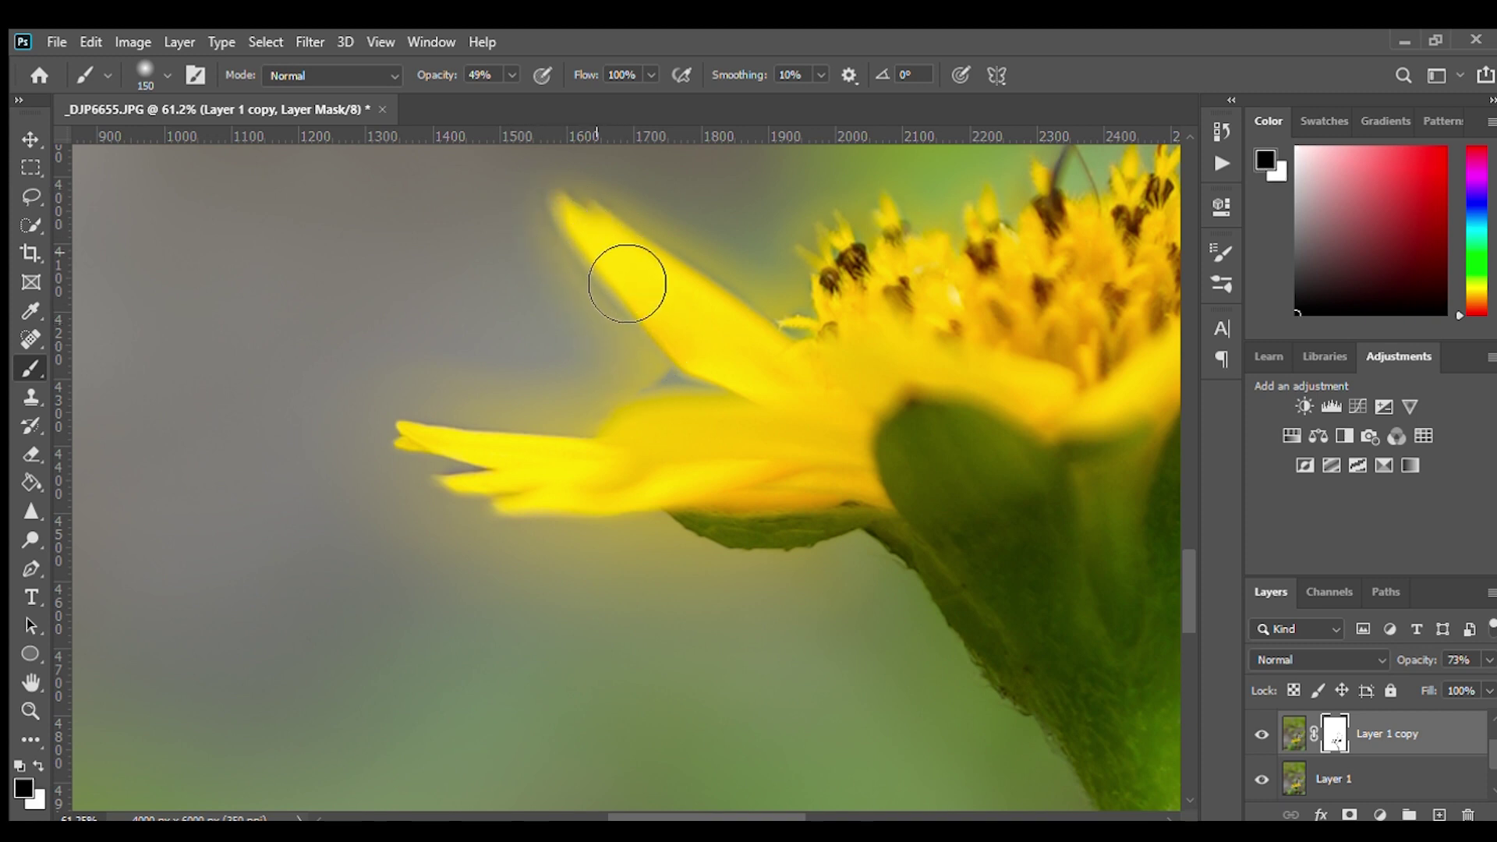
Mask the halos along the upper petal, flower centre and lower petals.
{"action": "left_click_drag", "start_coordinate": [609, 325], "coordinate": [680, 391]}
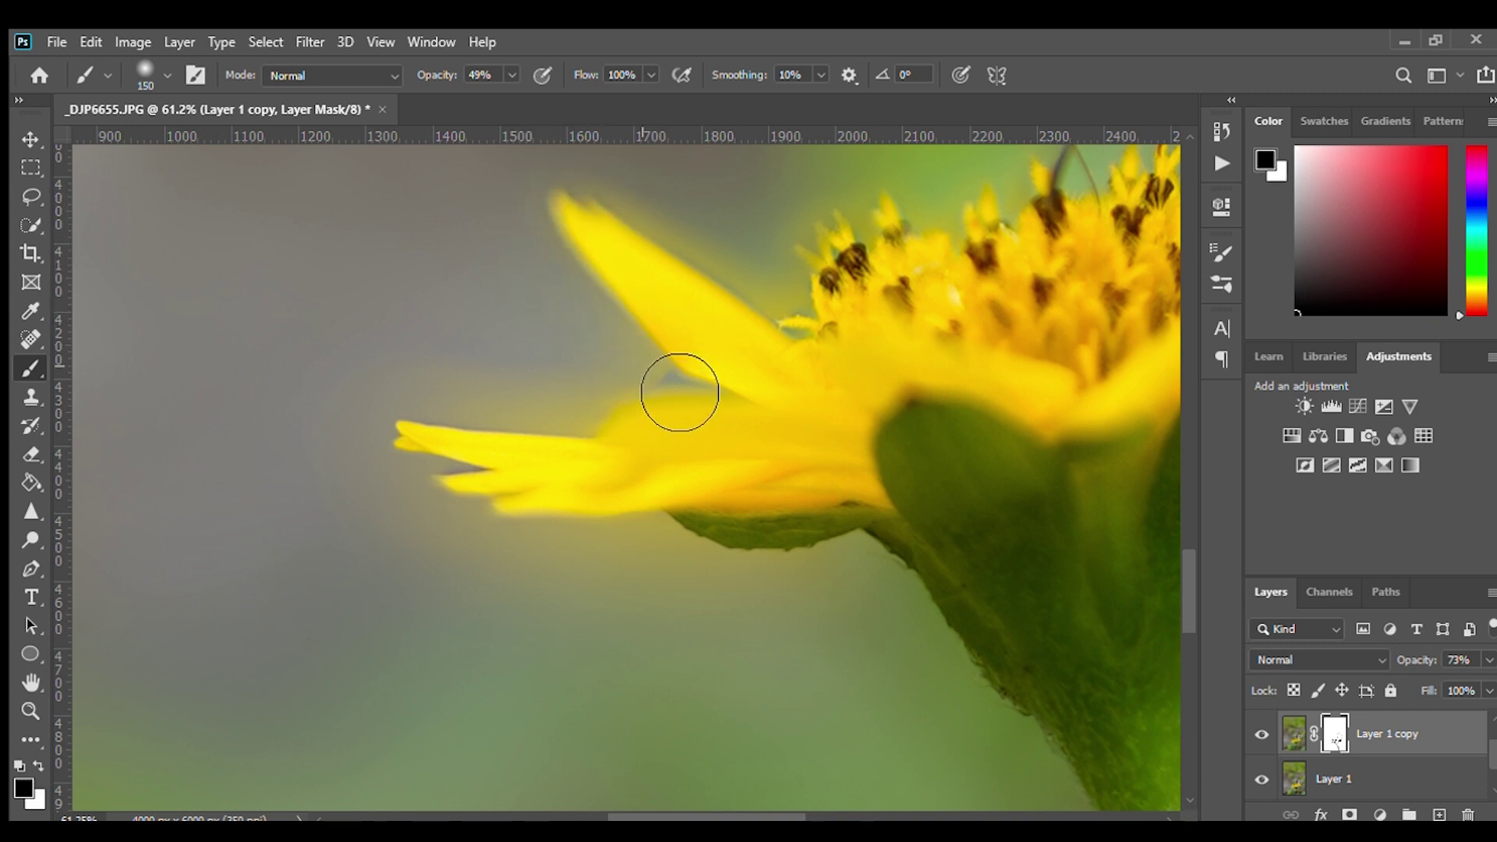
{"action": "left_click_drag", "start_coordinate": [720, 266], "coordinate": [827, 366]}
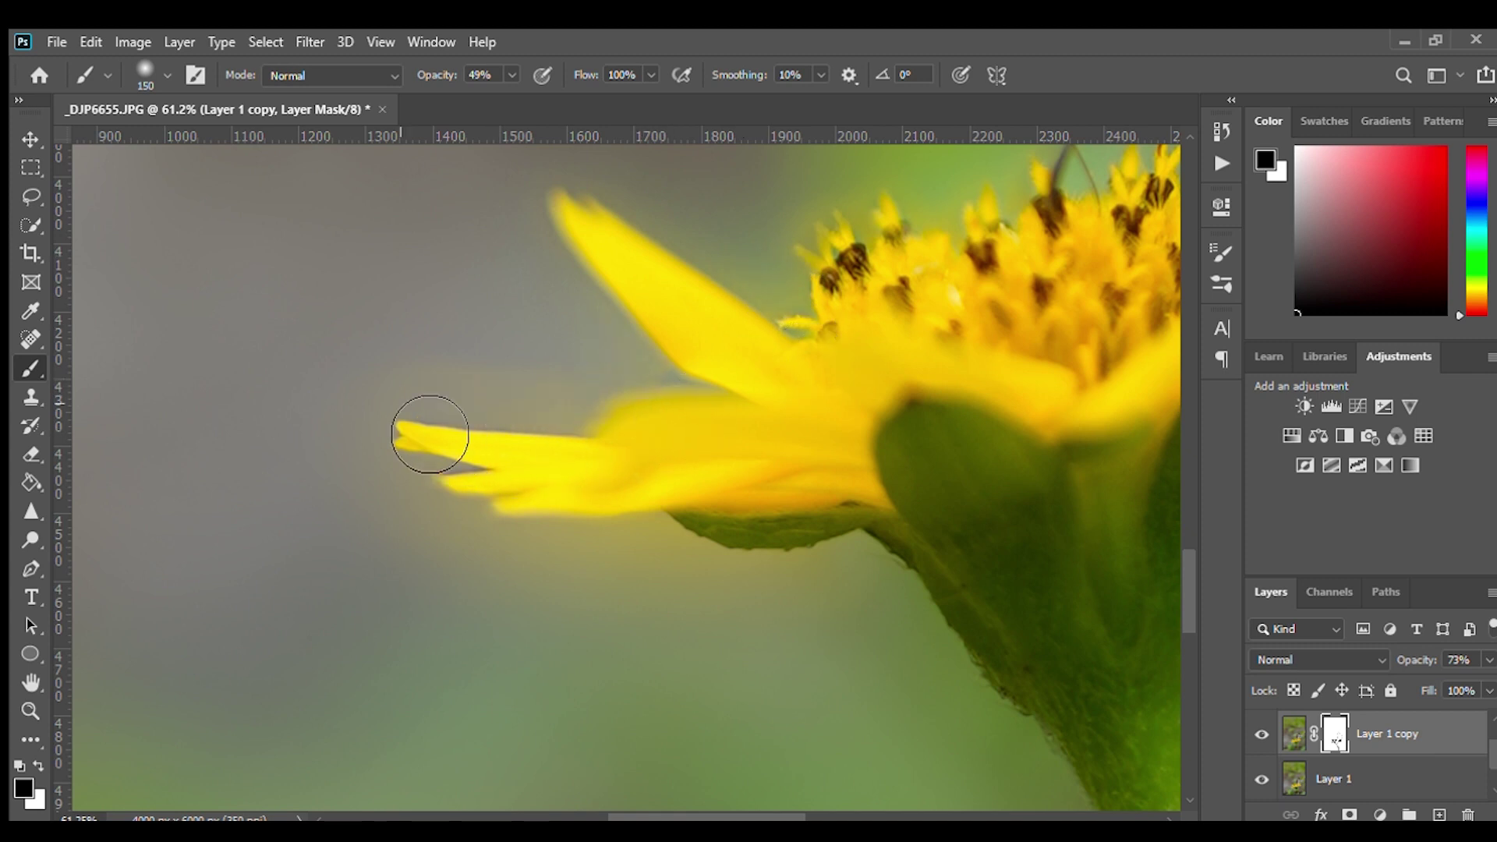
{"action": "mouse_move", "coordinate": [645, 426]}
{"action": "left_mouse_down"}
{"action": "mouse_move", "coordinate": [506, 524]}
{"action": "mouse_move", "coordinate": [637, 563]}
{"action": "left_mouse_up"}
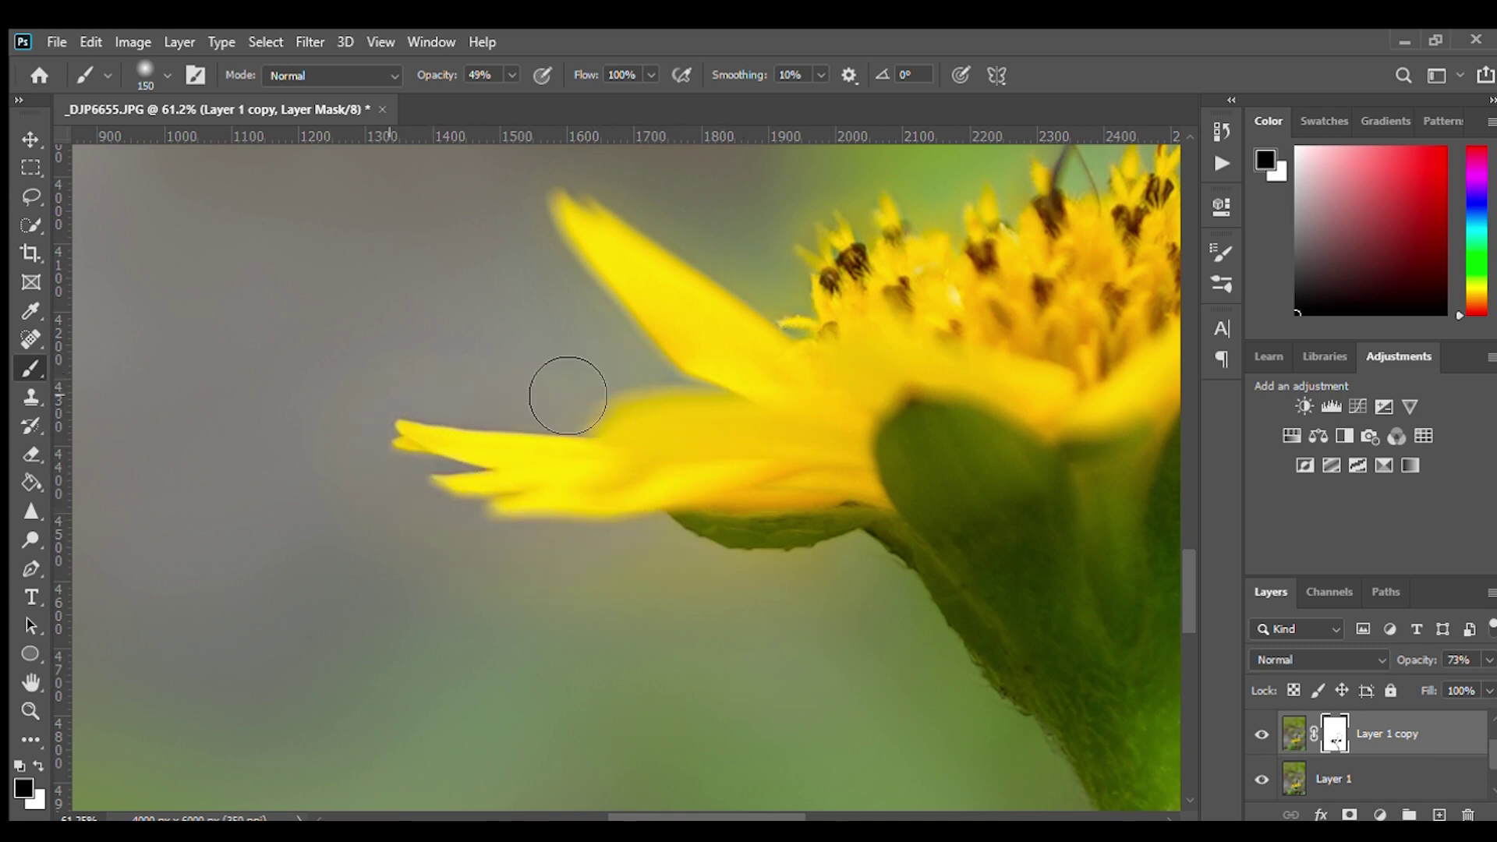
{"action": "scroll", "coordinate": [706, 464], "scroll_direction": "down", "scroll_amount": 3}
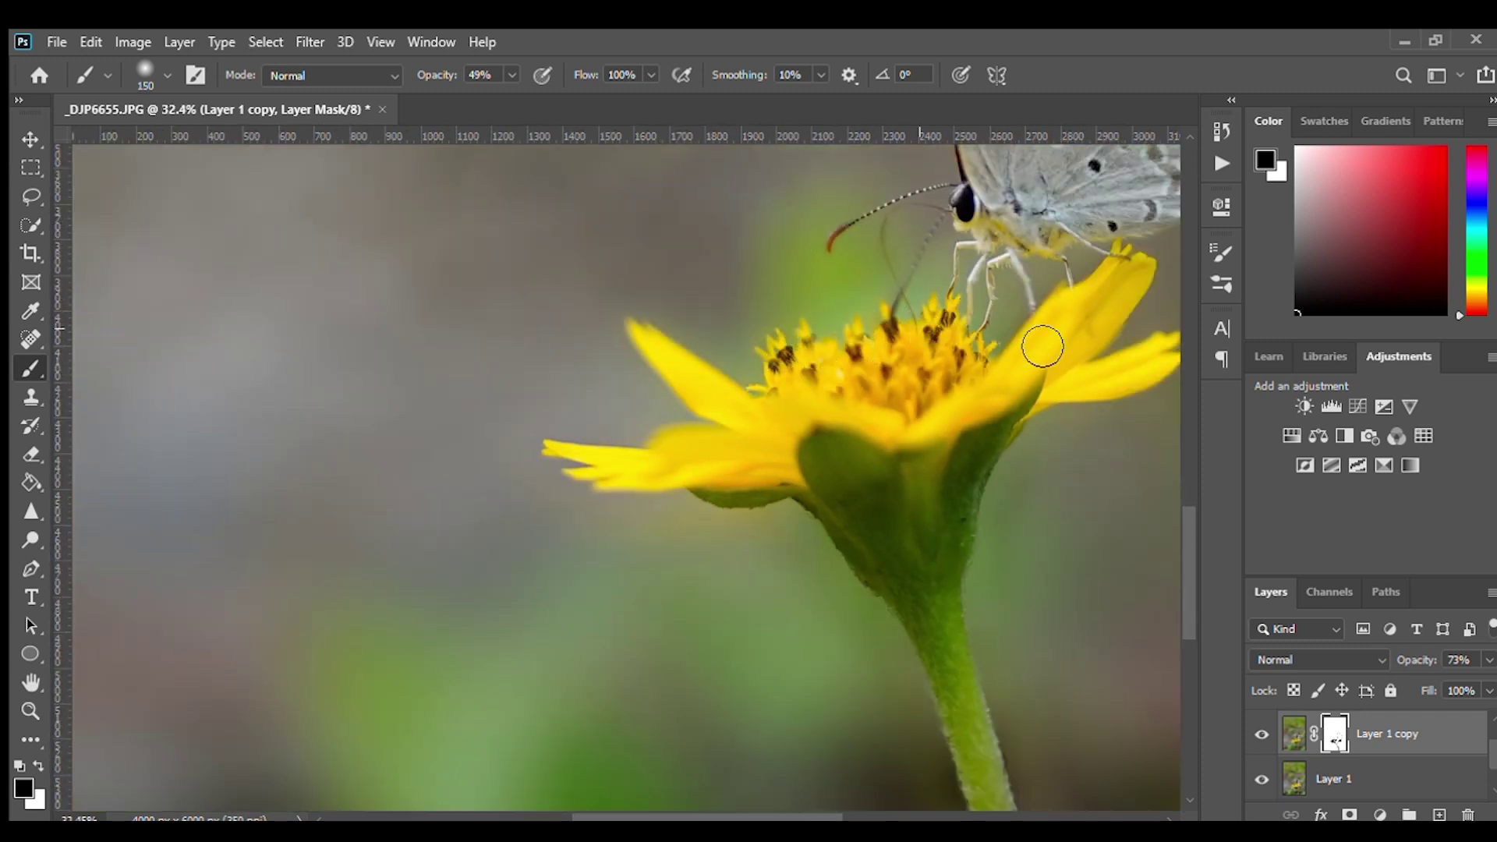
{"action": "scroll", "coordinate": [935, 359], "scroll_direction": "up", "scroll_amount": 2}
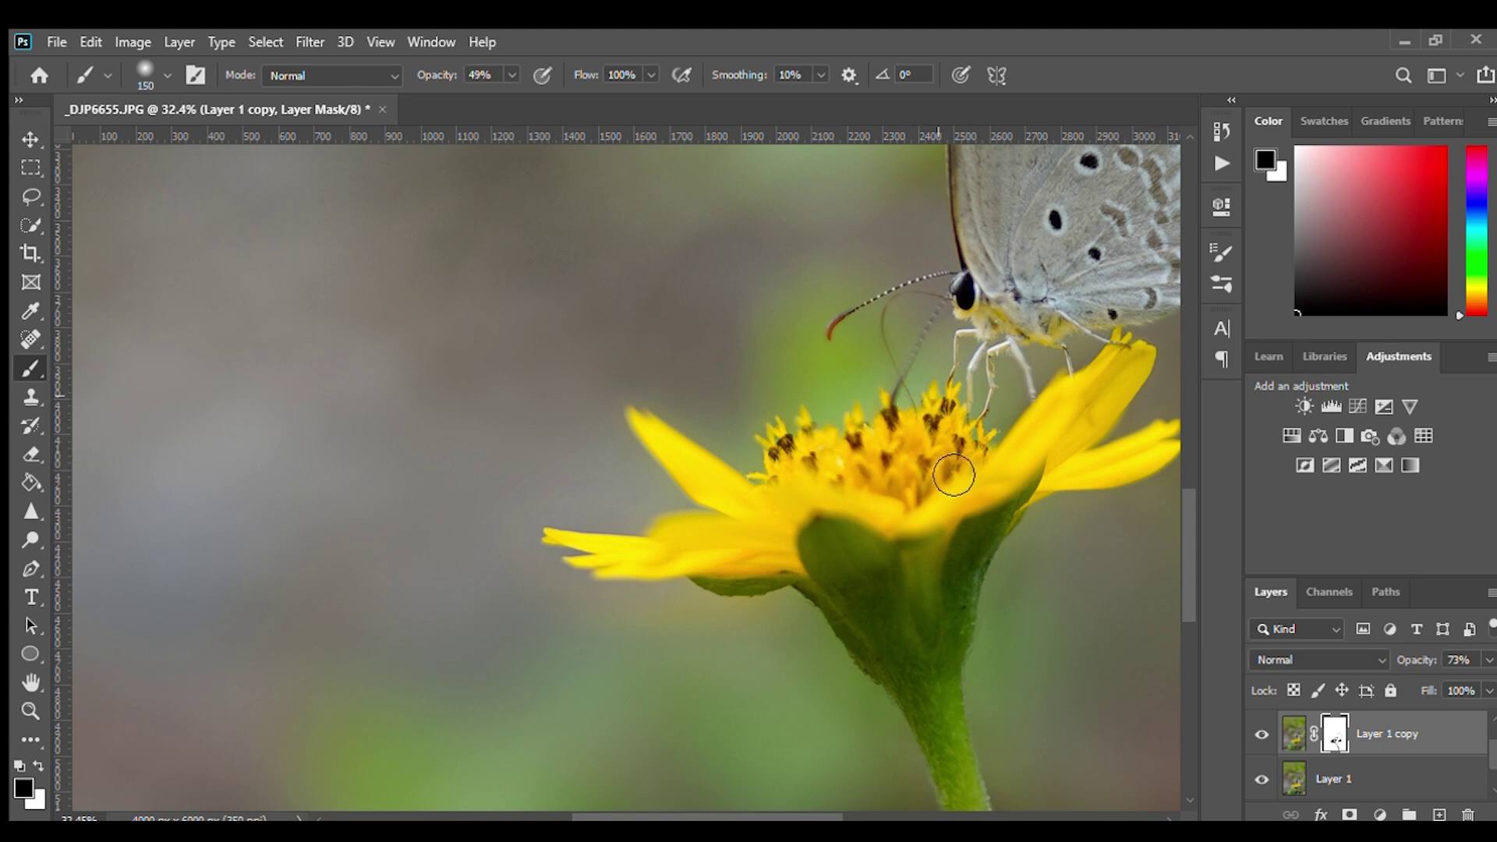
{"action": "scroll", "coordinate": [990, 499], "scroll_direction": "down", "scroll_amount": 3}
{"action": "scroll", "coordinate": [1009, 497], "scroll_direction": "down", "scroll_amount": 2}
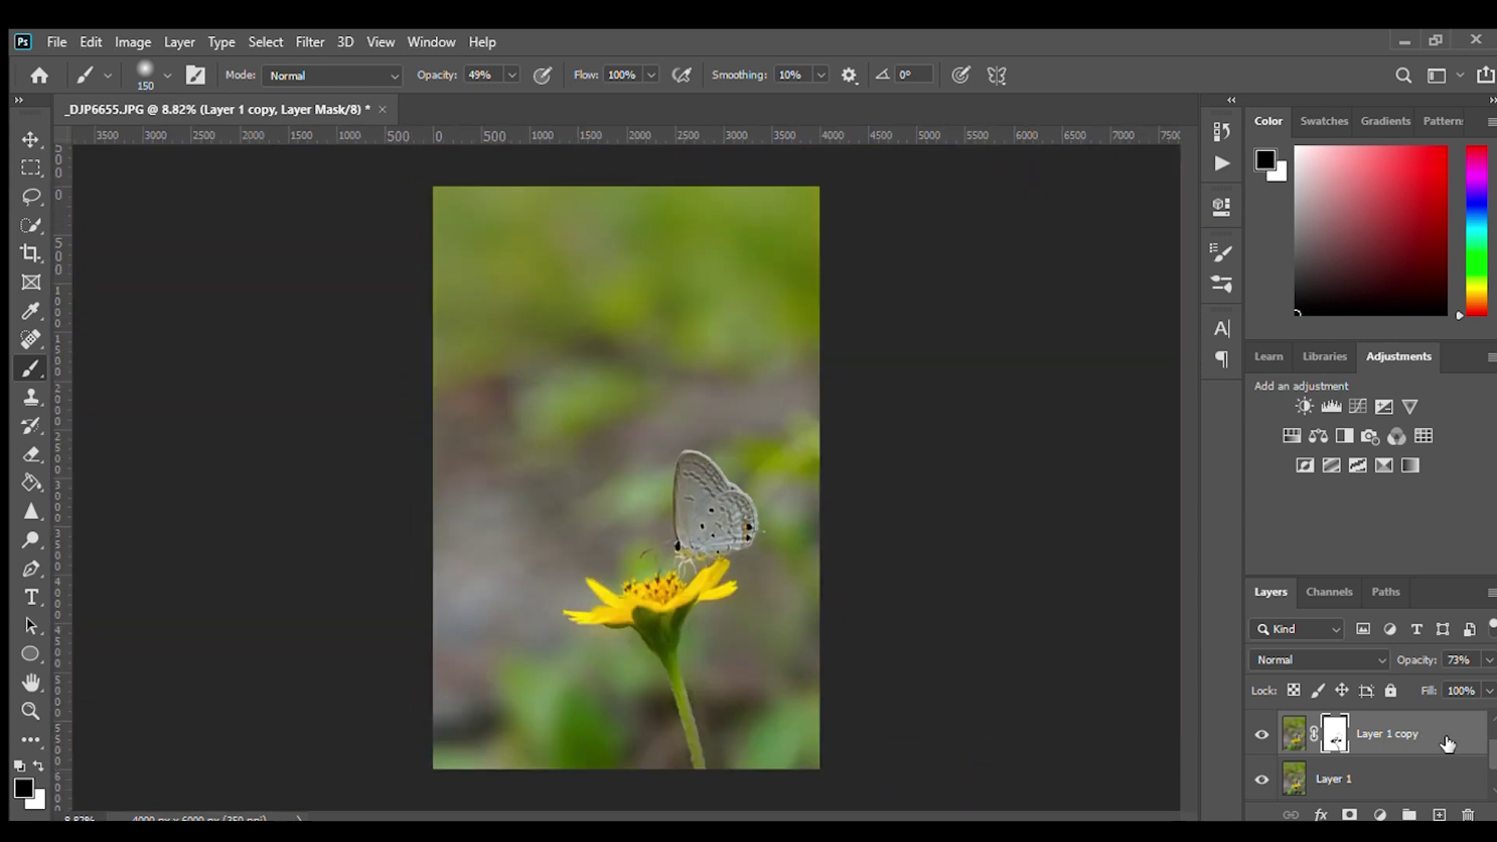
Set Layer 1 copy to 100% opacity and add a new Layer 2 above it.
{"action": "left_click_drag", "start_coordinate": [1452, 669], "coordinate": [1492, 678]}
{"action": "scroll", "coordinate": [745, 543], "scroll_direction": "up", "scroll_amount": 2}
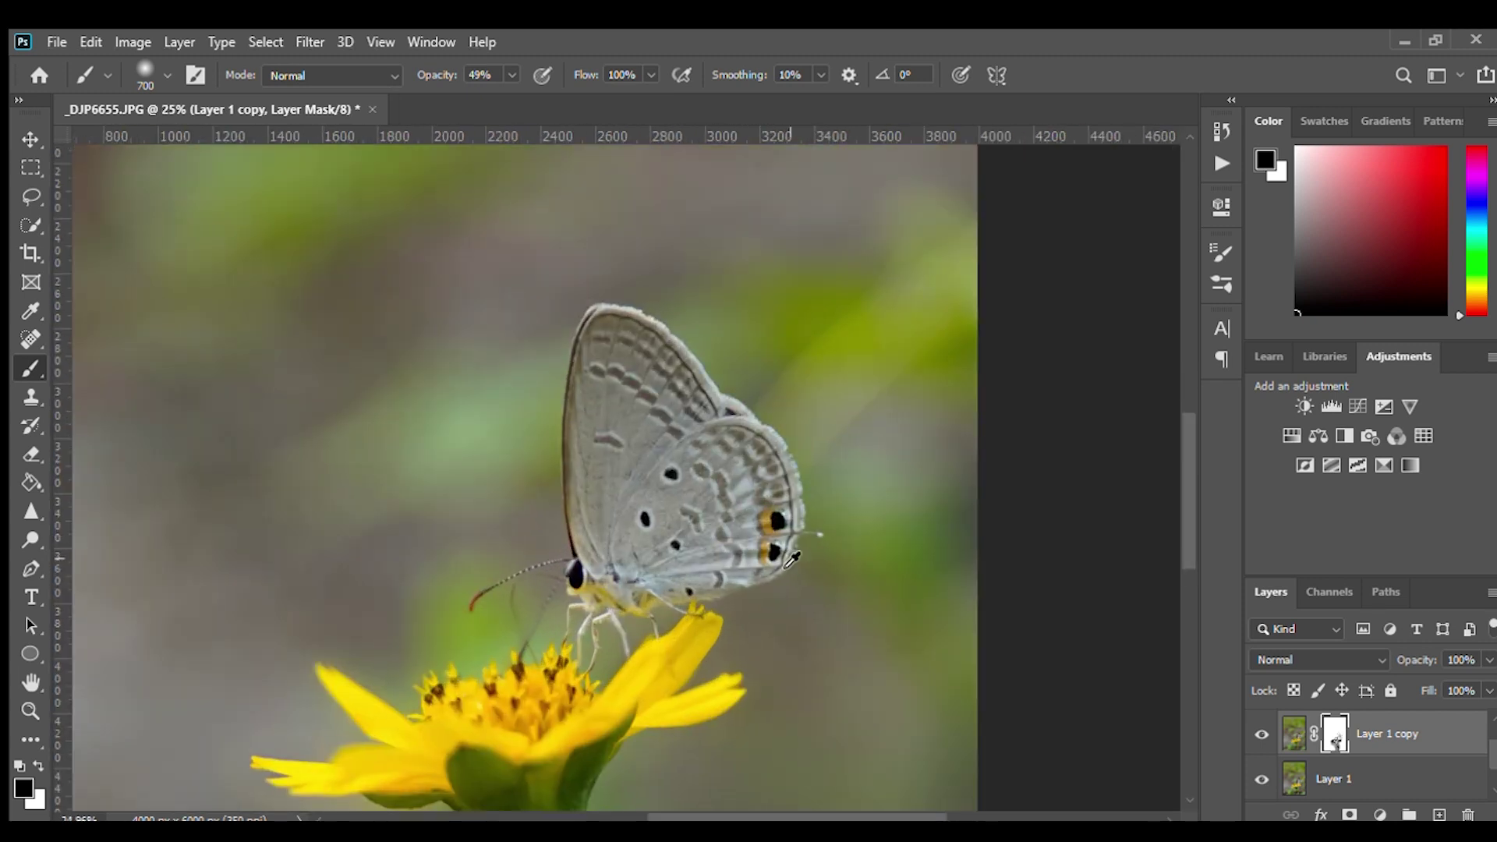
{"action": "scroll", "coordinate": [745, 543], "scroll_direction": "up", "scroll_amount": 2}
{"action": "scroll", "coordinate": [504, 517], "scroll_direction": "down", "scroll_amount": 1}
{"action": "scroll", "coordinate": [505, 517], "scroll_direction": "down", "scroll_amount": 2}
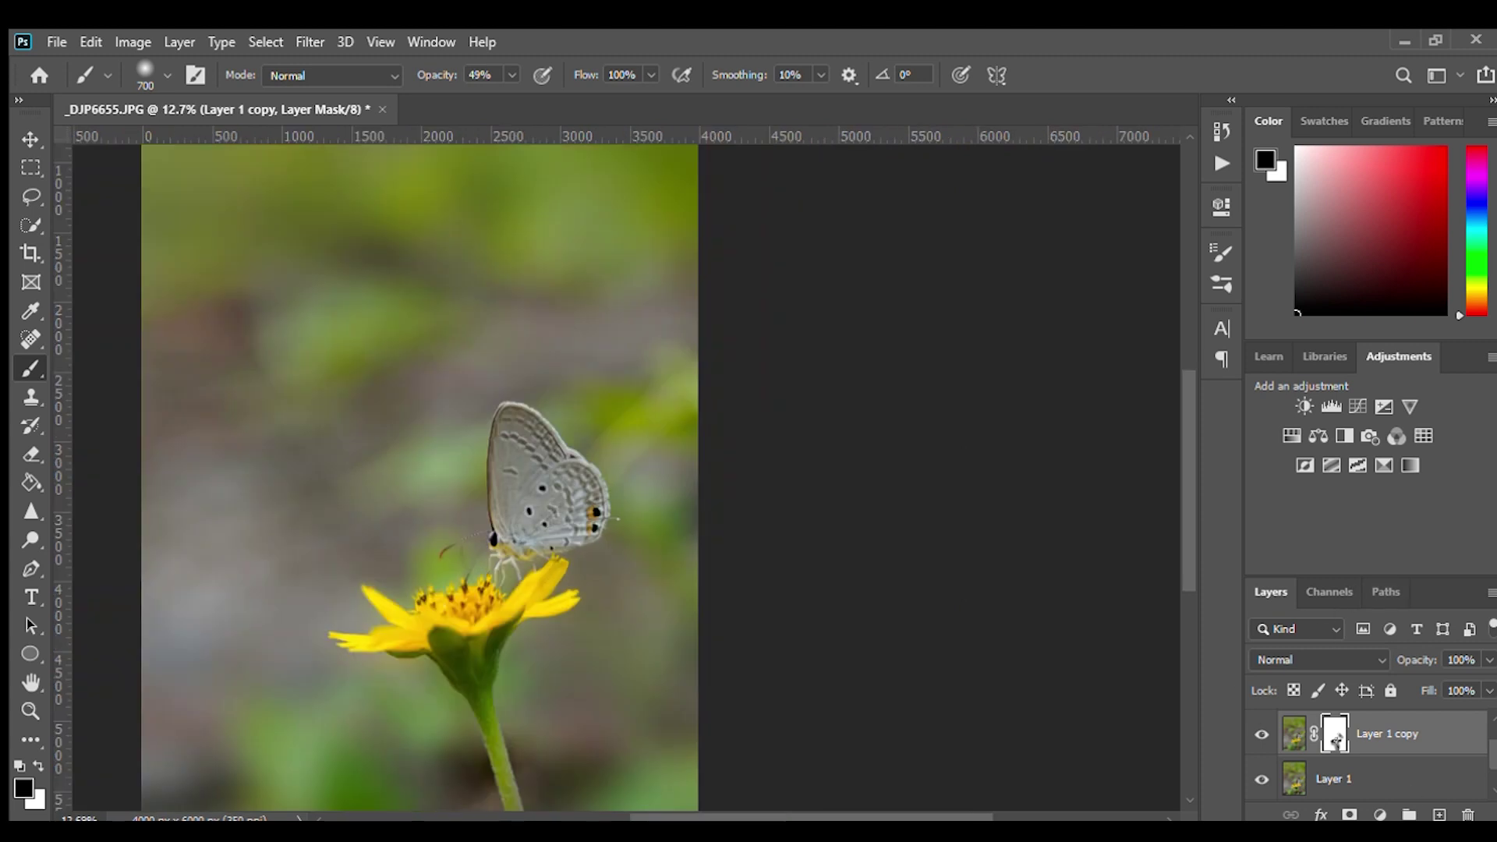
{"action": "key", "text": "ctrl+shift+alt+n"}
Compare with Layer 2 hidden, then select Layer 1 through Layer 2.
{"action": "left_click", "coordinate": [1263, 730]}
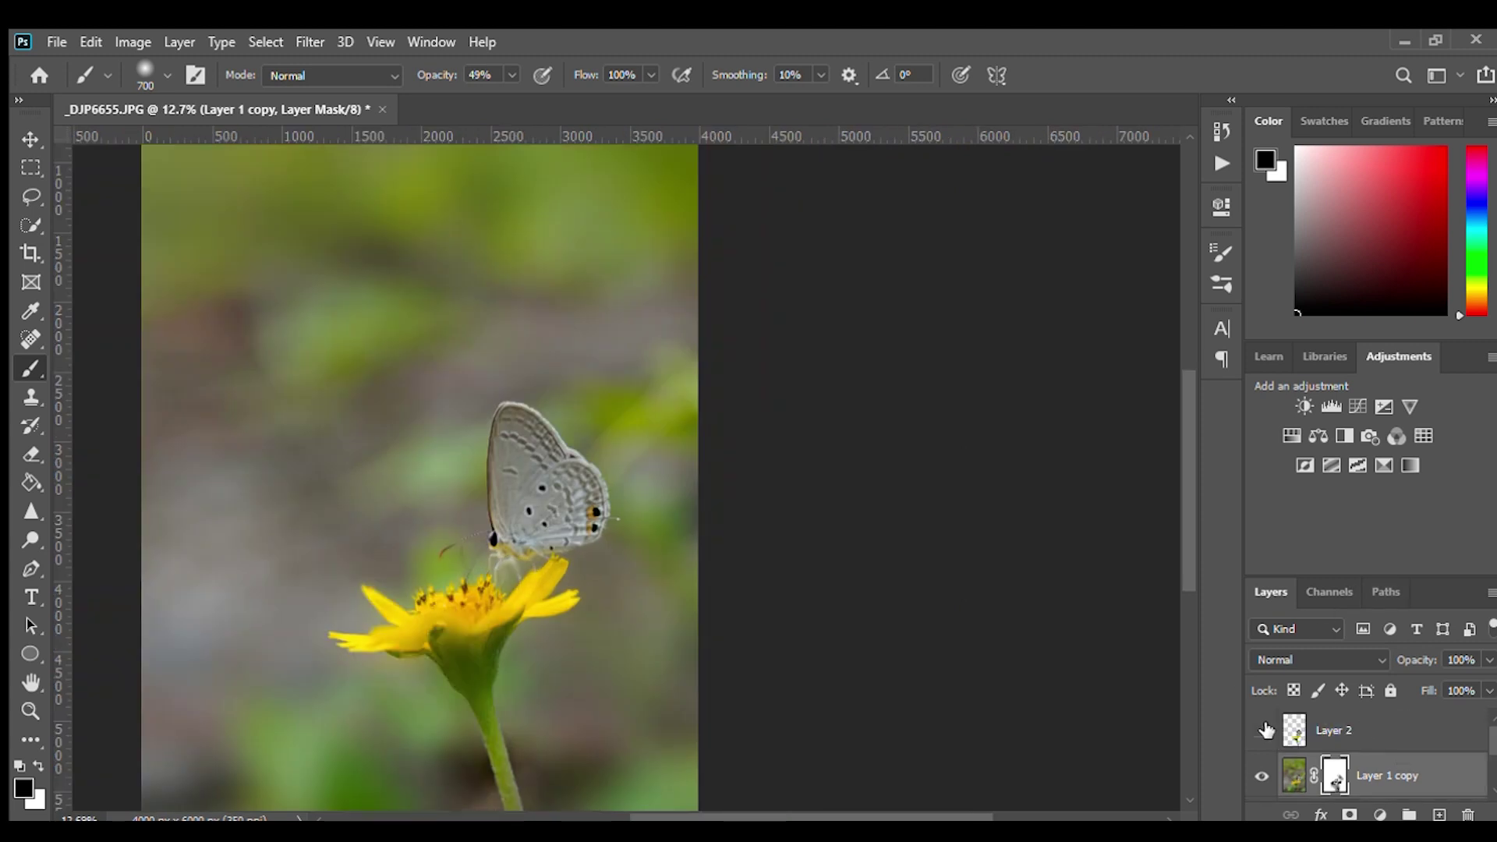
{"action": "left_click", "coordinate": [1263, 730]}
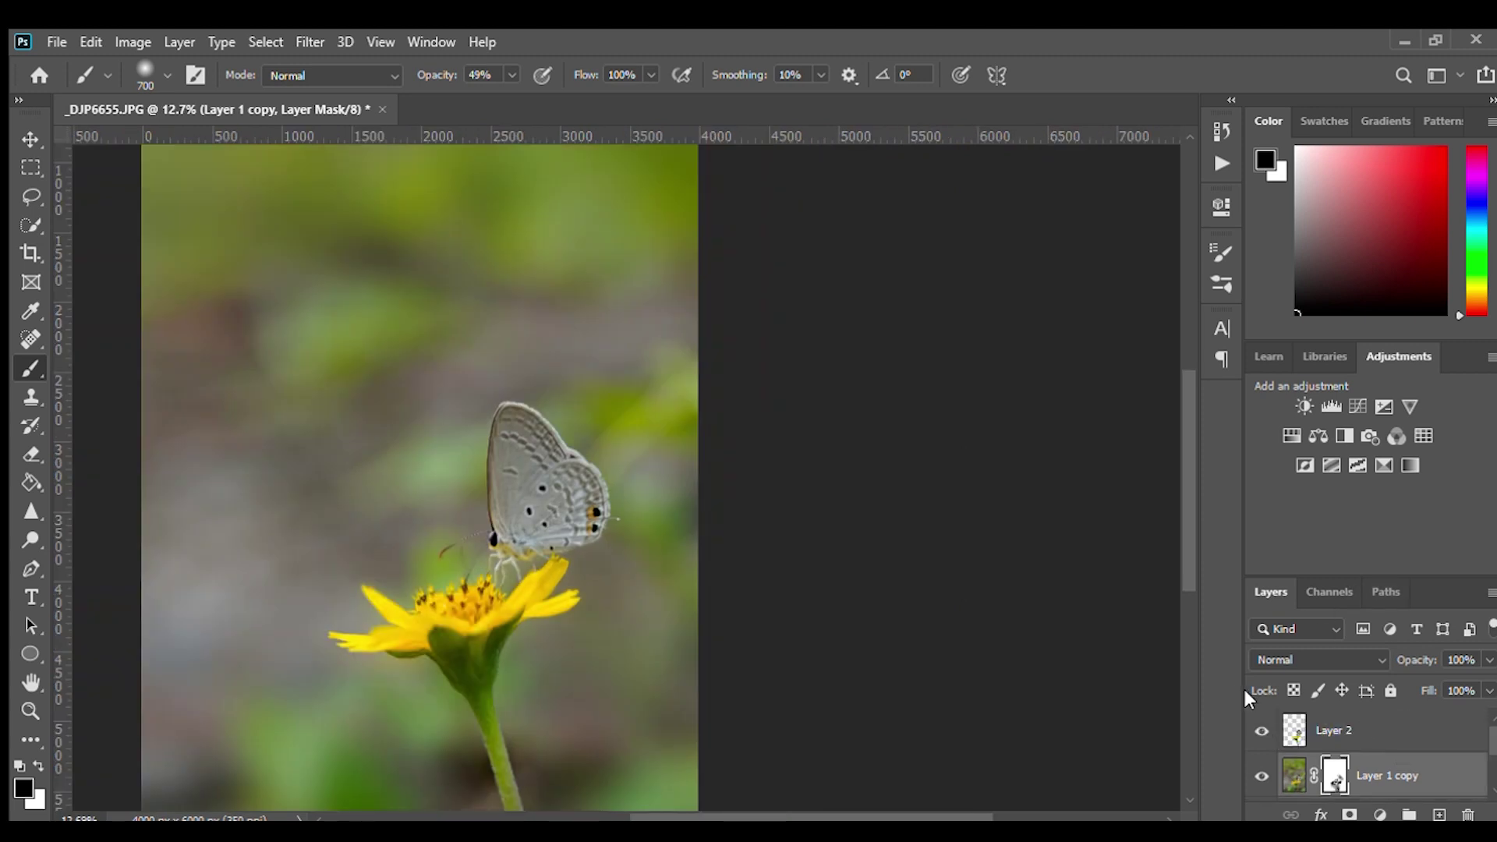
{"action": "scroll", "coordinate": [518, 460], "scroll_direction": "down", "scroll_amount": 2}
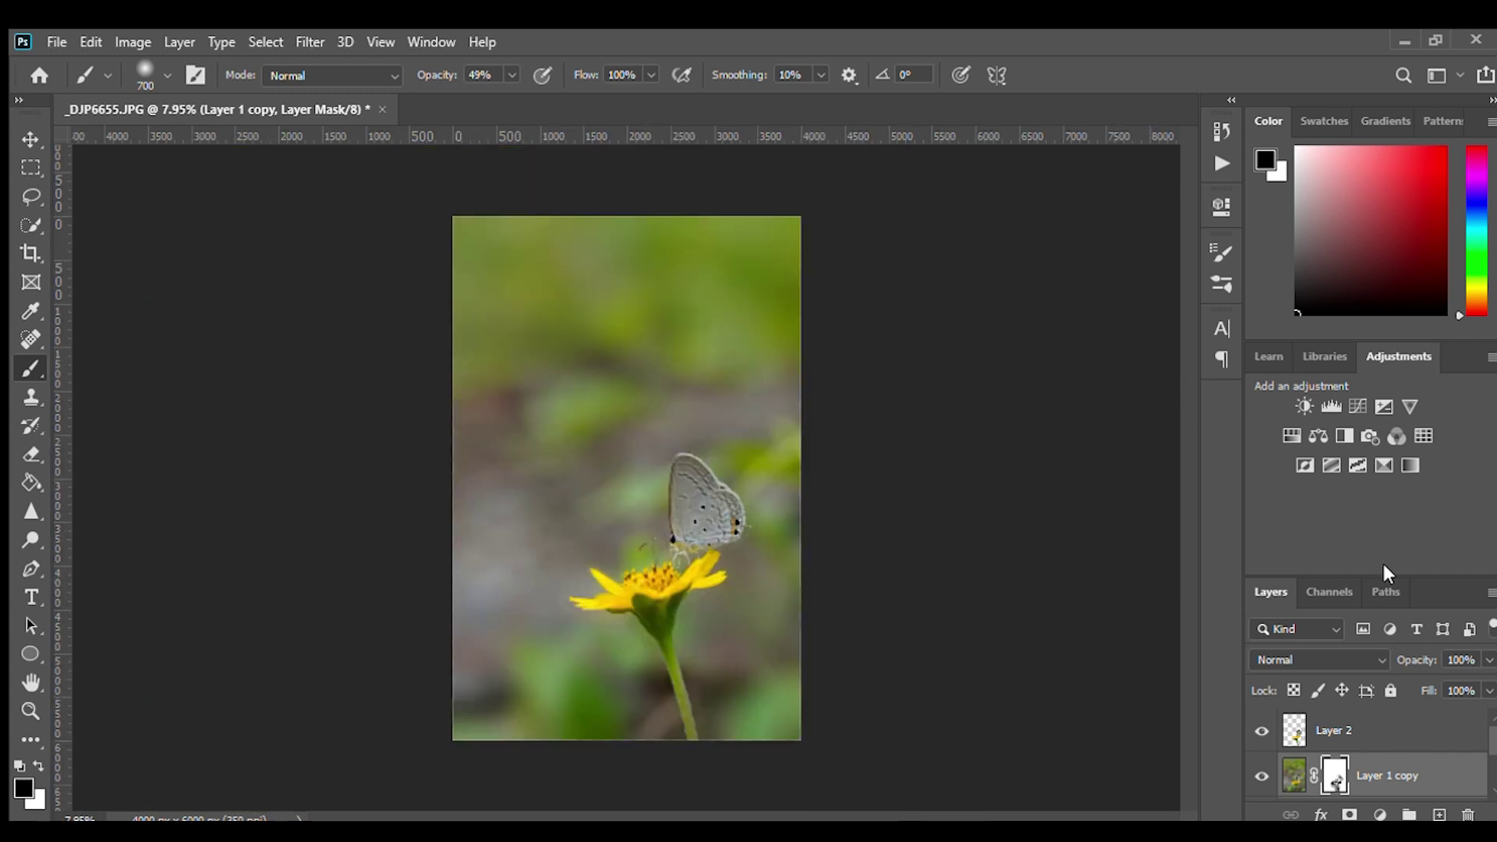
{"action": "scroll", "coordinate": [1408, 773], "scroll_direction": "down", "scroll_amount": 2}
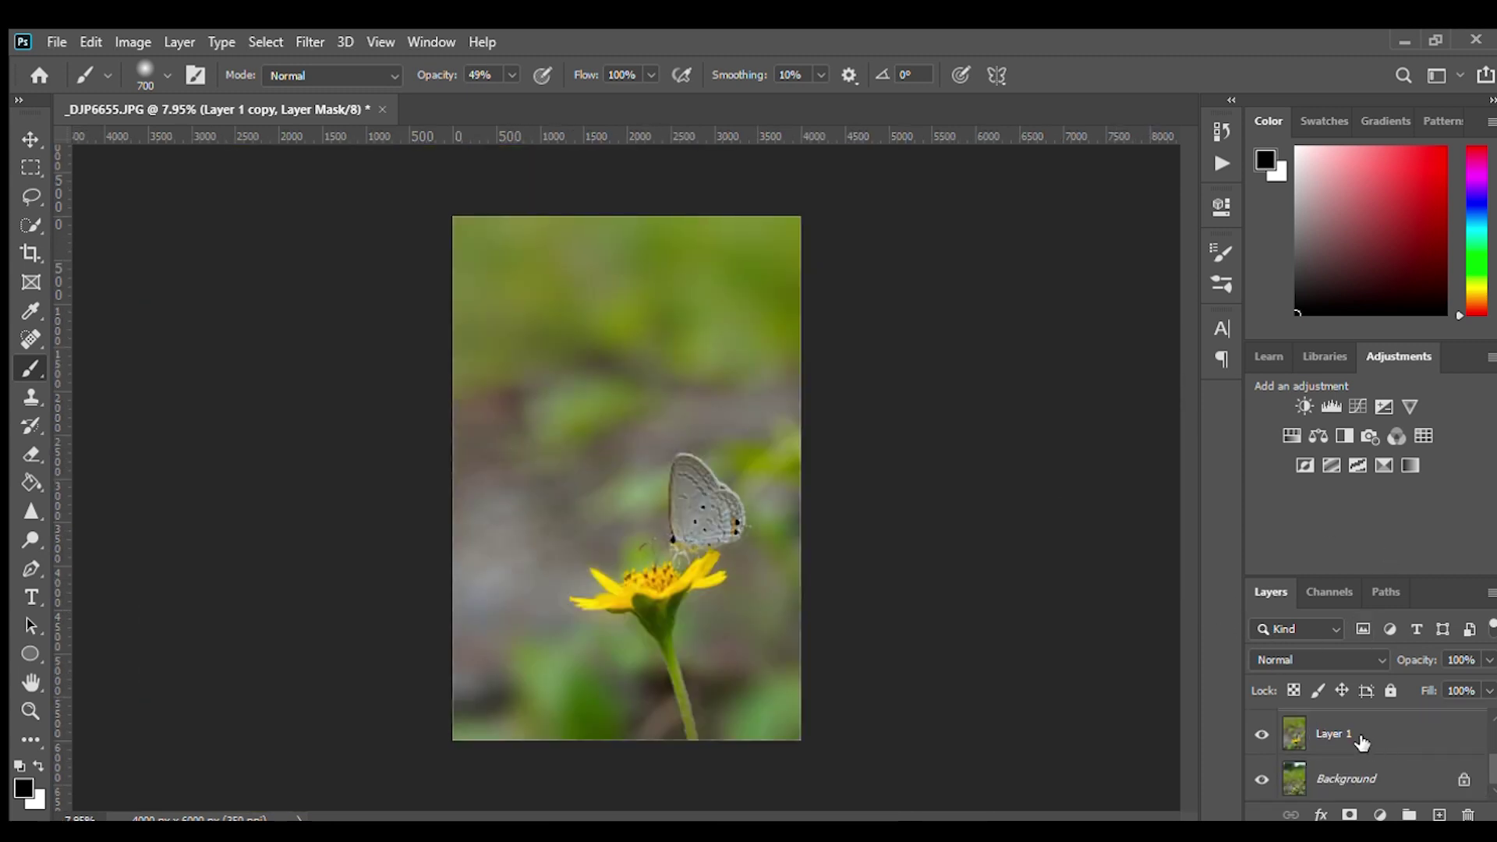
{"action": "left_click", "coordinate": [1361, 742]}
{"action": "scroll", "coordinate": [1384, 745], "scroll_direction": "up", "scroll_amount": 2}
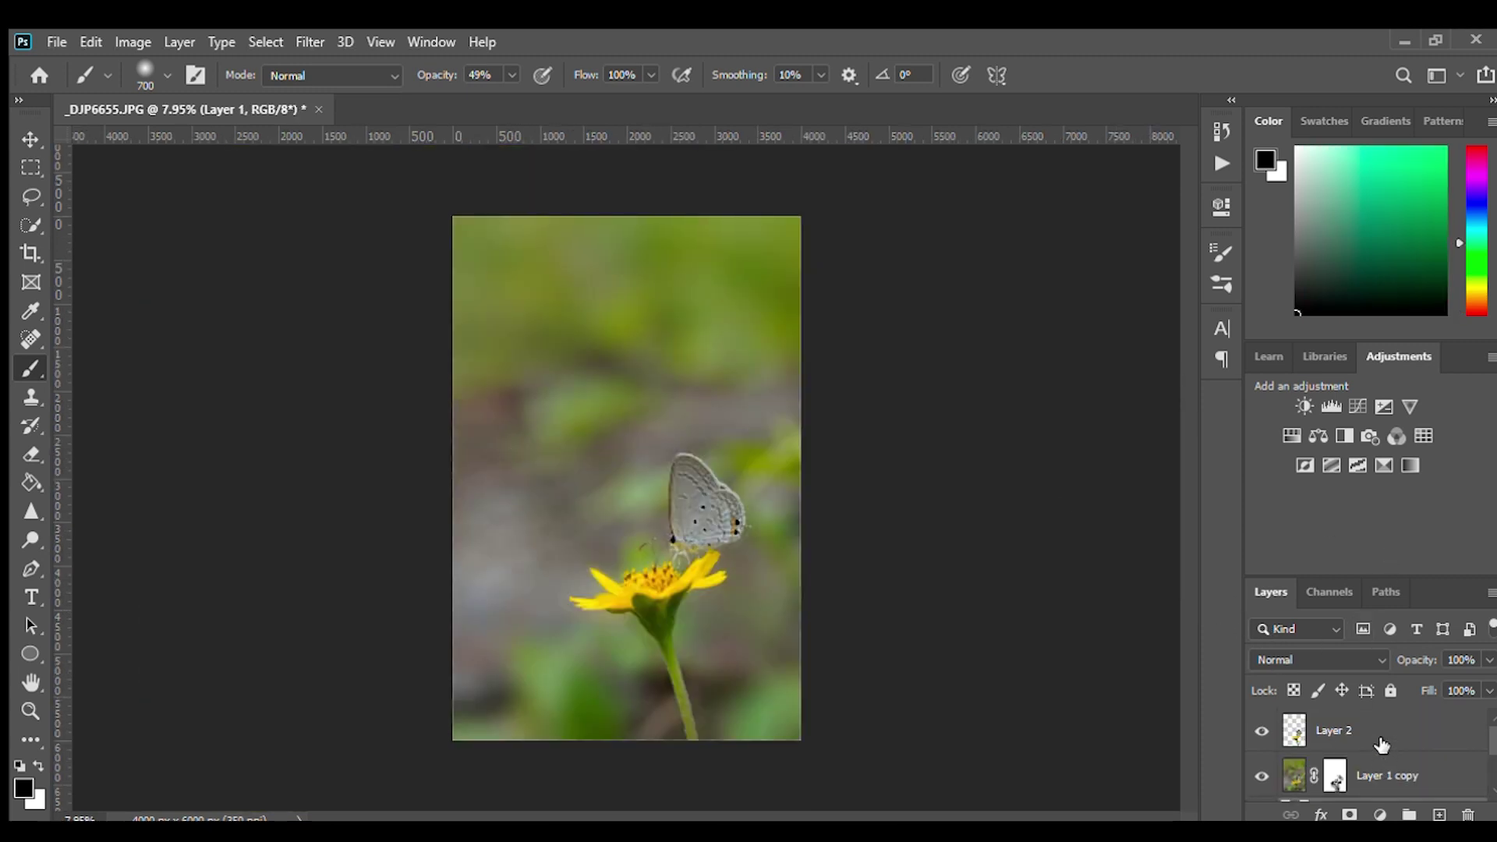
{"action": "left_click", "coordinate": [1381, 744], "text": "shift"}
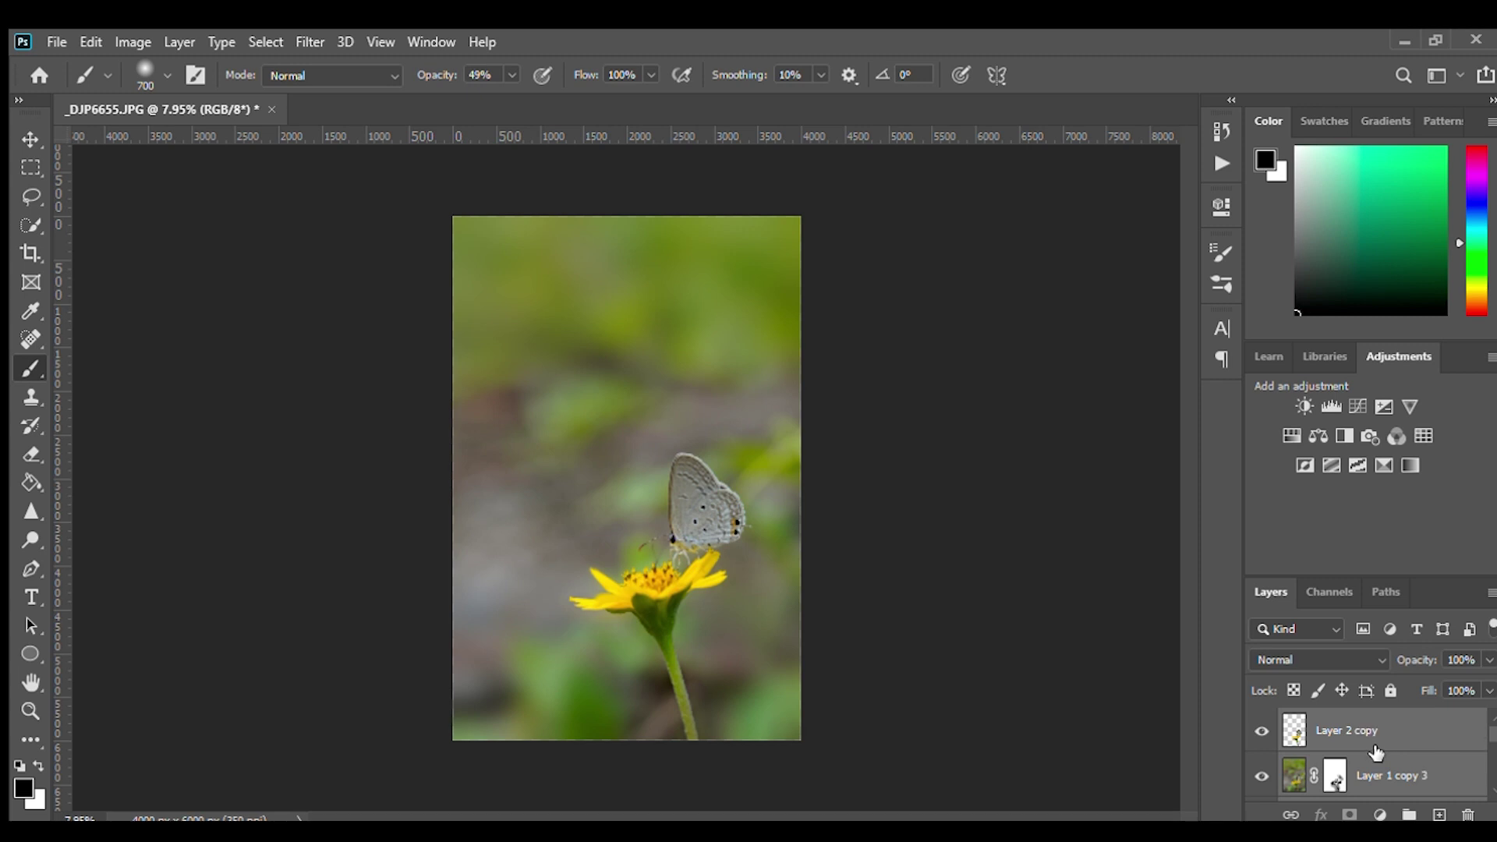
Stamp the layers into a merged copy, add Hue/Saturation, and move Layer 2 above it.
{"action": "key", "text": "ctrl+e"}
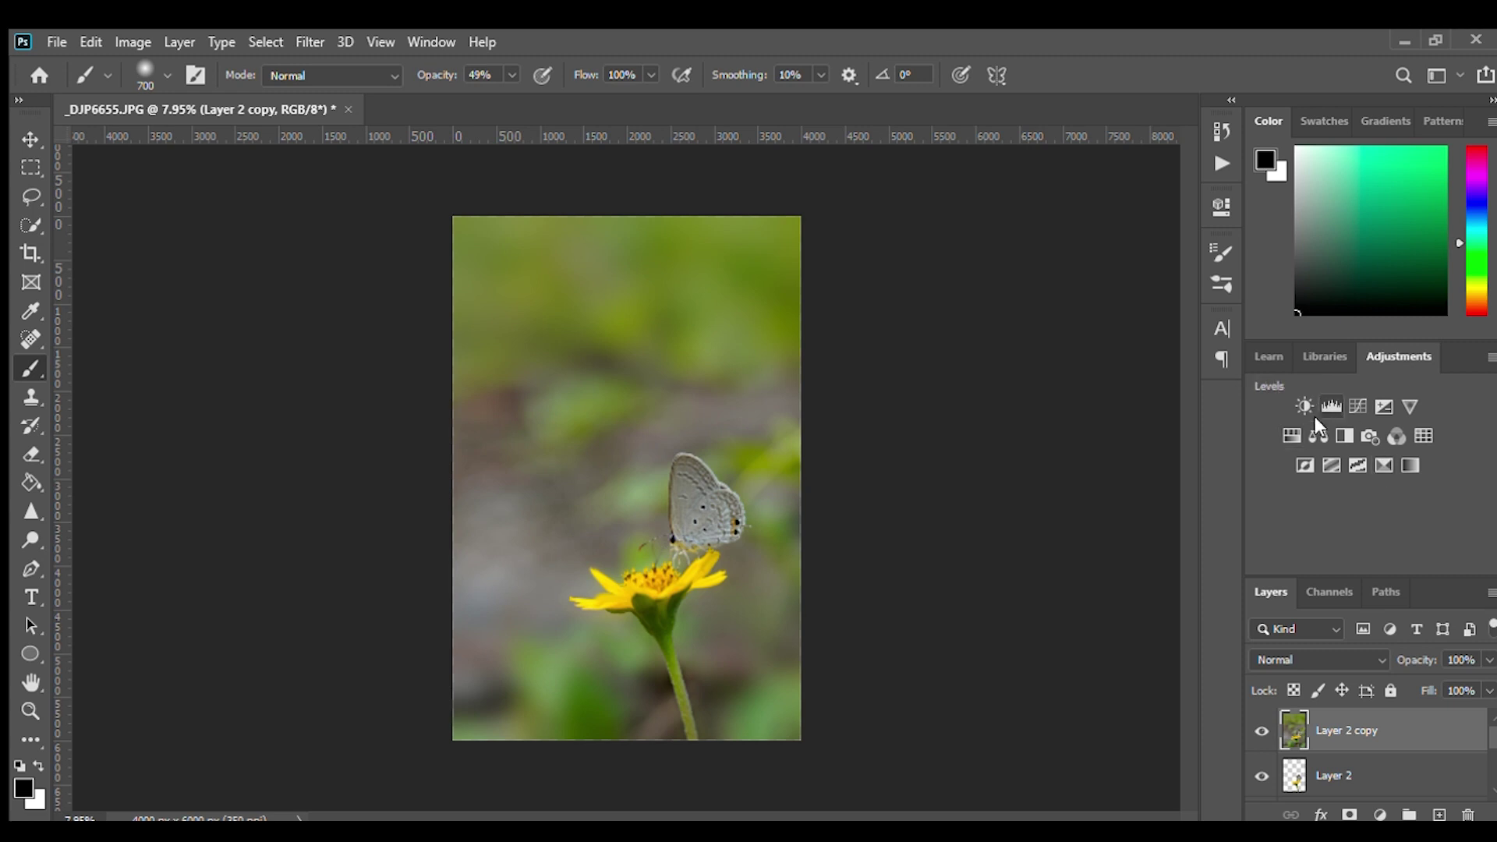
{"action": "left_click", "coordinate": [1294, 435]}
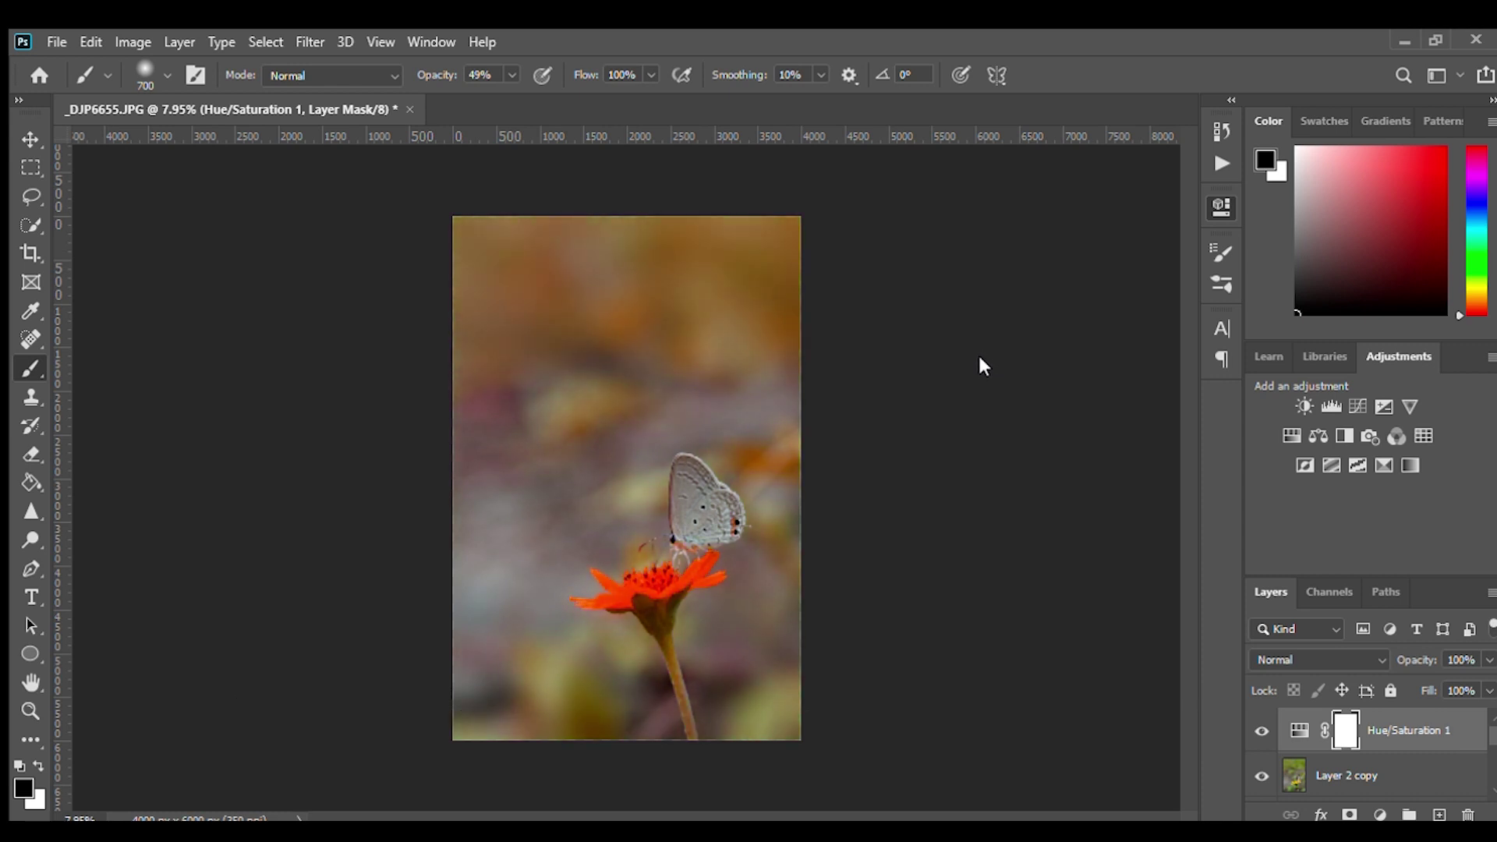
{"action": "left_click_drag", "start_coordinate": [1341, 776], "coordinate": [1384, 733]}
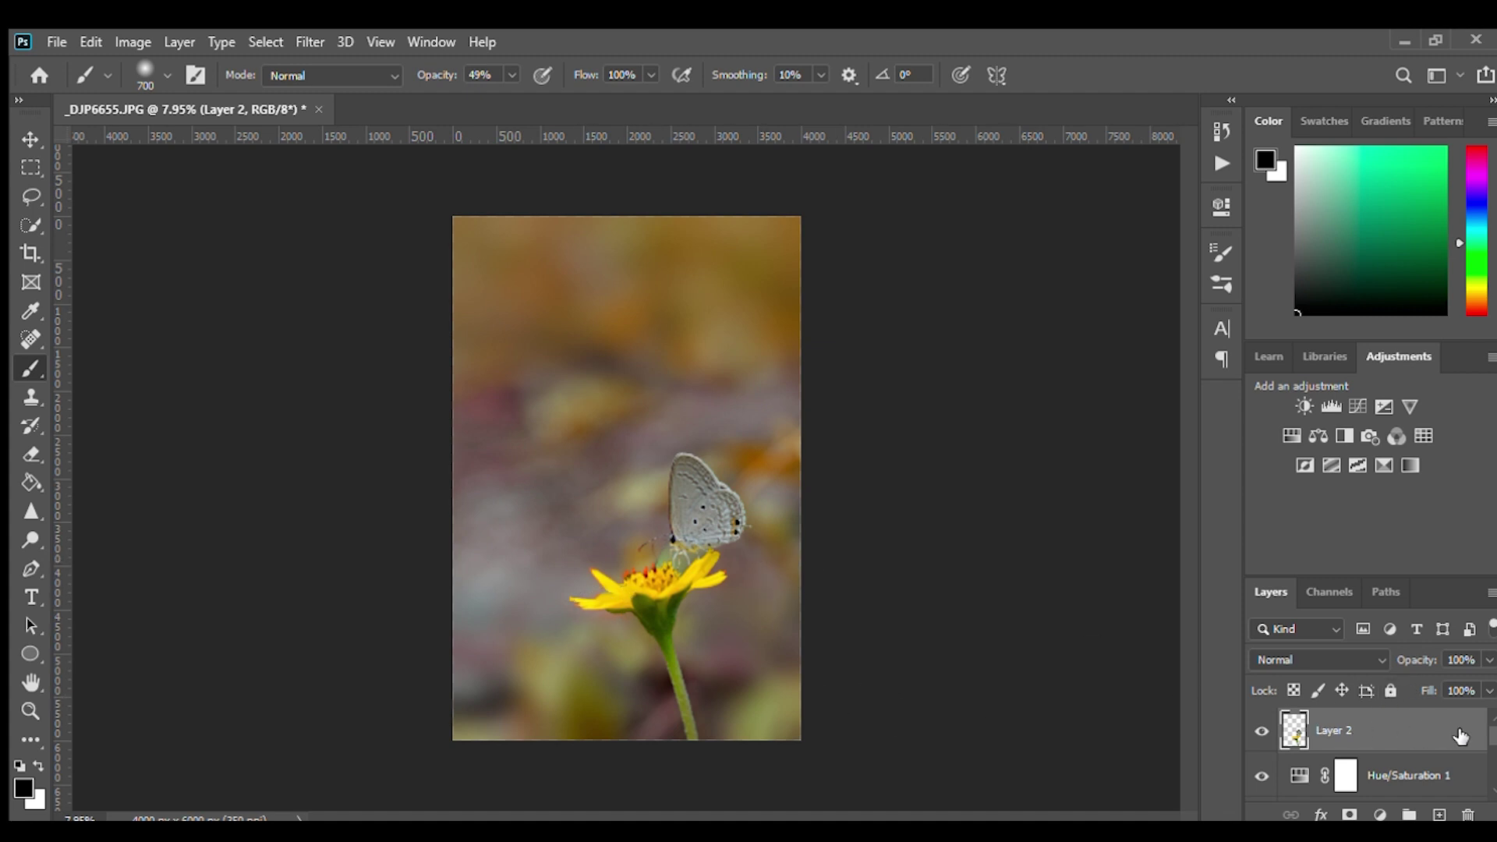
Paint black on the Hue/Saturation mask at 250 px to remove the orange fringes on the petal tips.
{"action": "left_click", "coordinate": [1347, 780]}
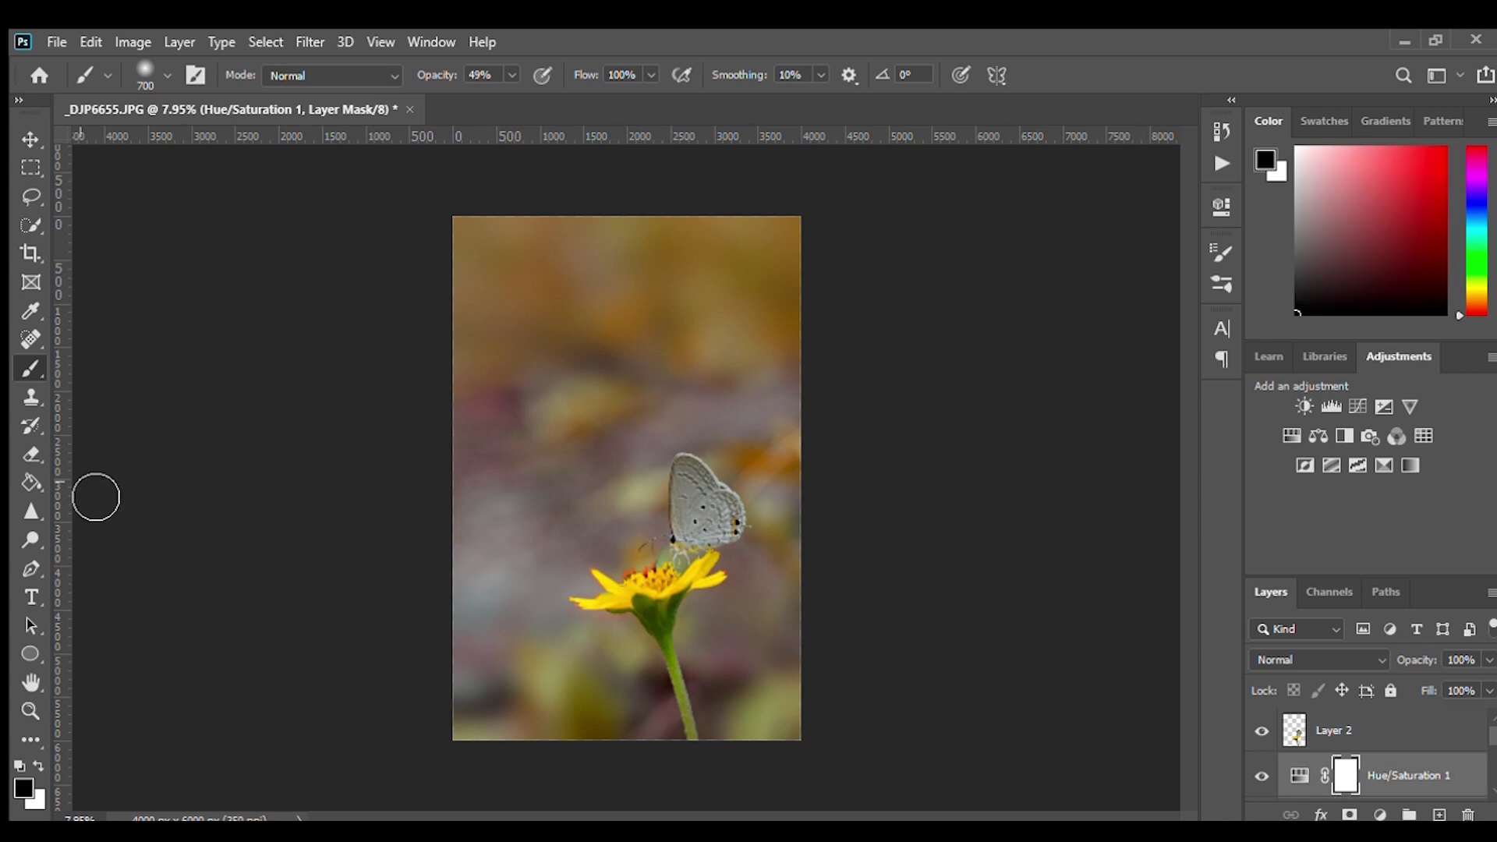
{"action": "scroll", "coordinate": [629, 638], "scroll_direction": "up", "scroll_amount": 3}
{"action": "scroll", "coordinate": [628, 638], "scroll_direction": "up", "scroll_amount": 2}
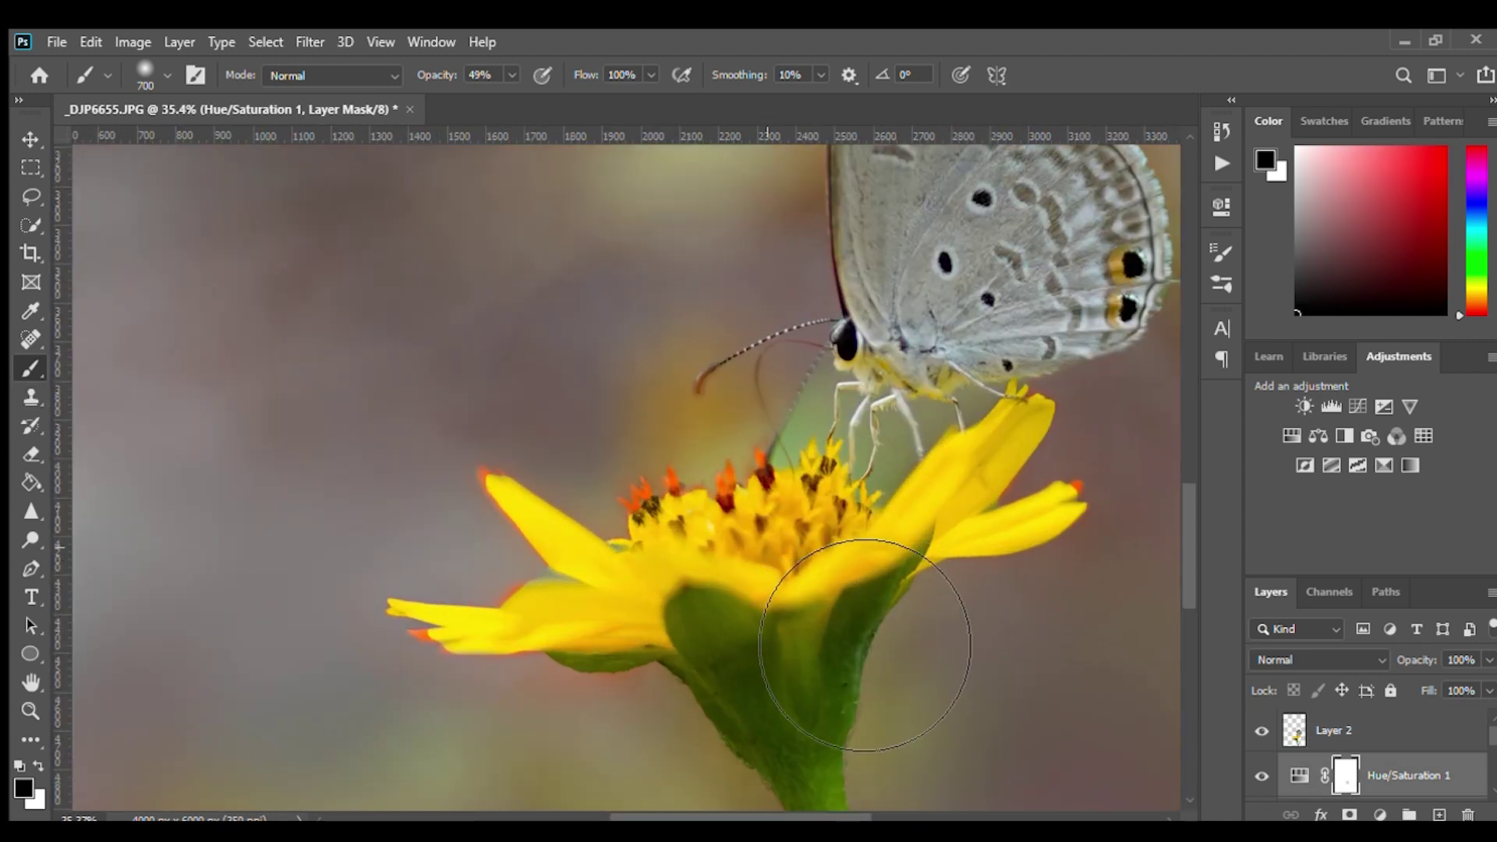
{"action": "key", "text": "bracketleft"}
{"action": "key", "text": "bracketleft"}
{"action": "key", "text": "bracketleft"}
{"action": "key", "text": "bracketleft"}
{"action": "key", "text": "bracketleft"}
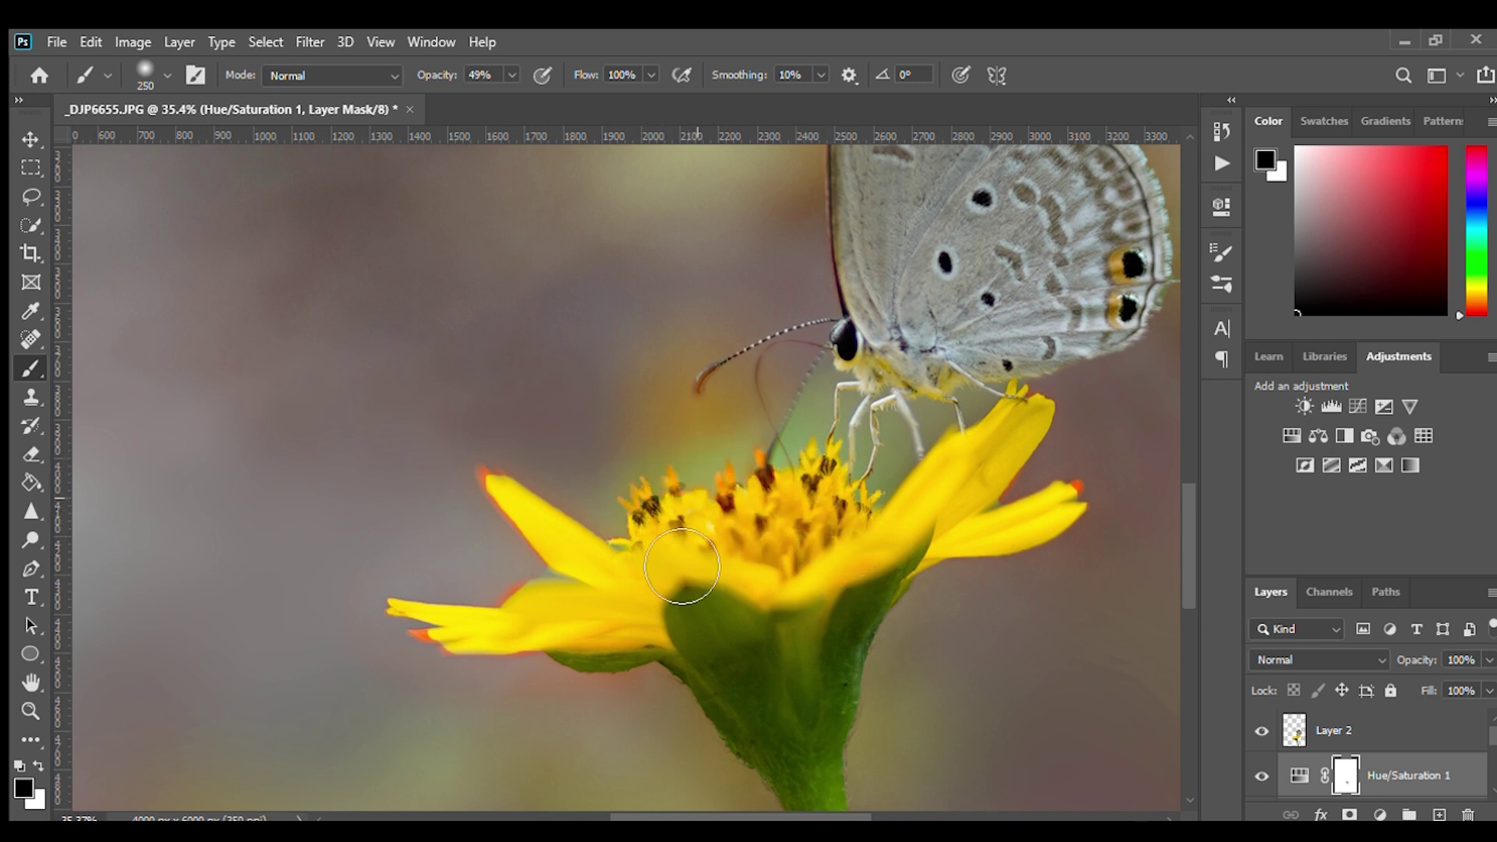
{"action": "left_click_drag", "start_coordinate": [522, 510], "coordinate": [490, 480]}
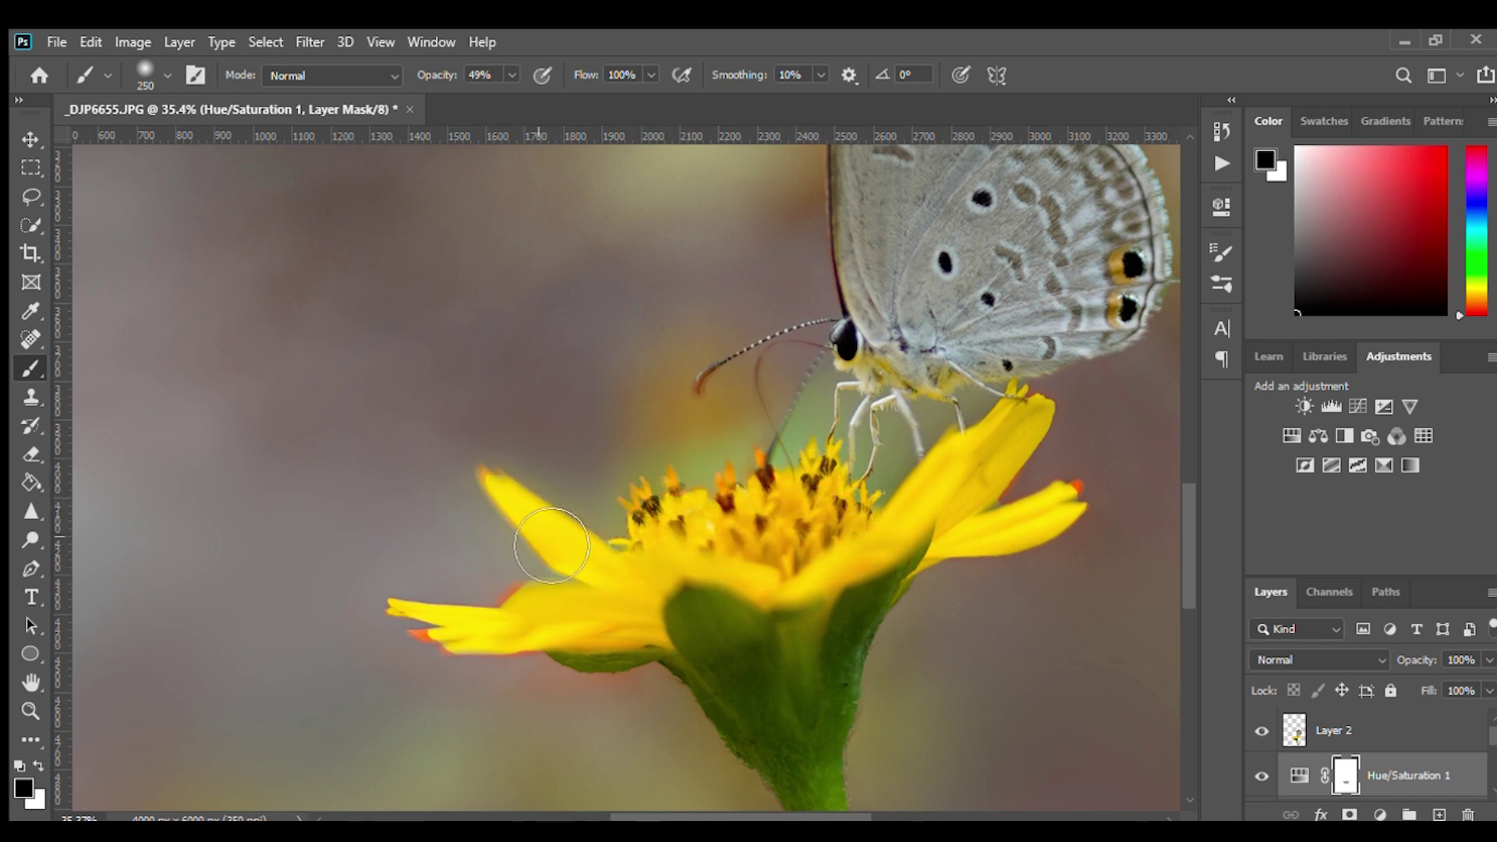
{"action": "left_click_drag", "start_coordinate": [474, 657], "coordinate": [487, 637]}
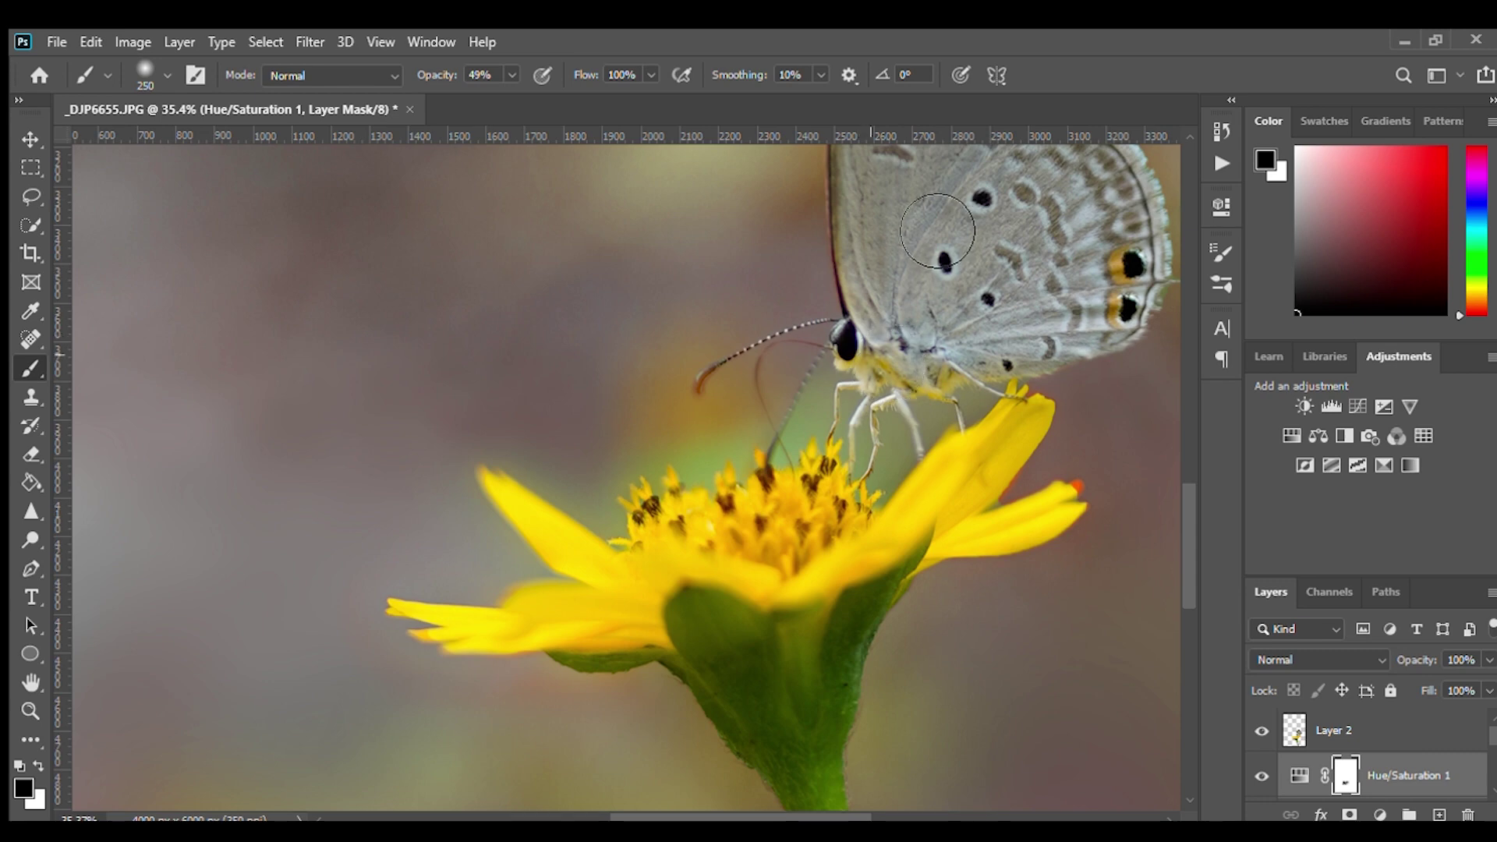
{"action": "scroll", "coordinate": [939, 265], "scroll_direction": "up", "scroll_amount": 4}
{"action": "scroll", "coordinate": [872, 397], "scroll_direction": "down", "scroll_amount": 4}
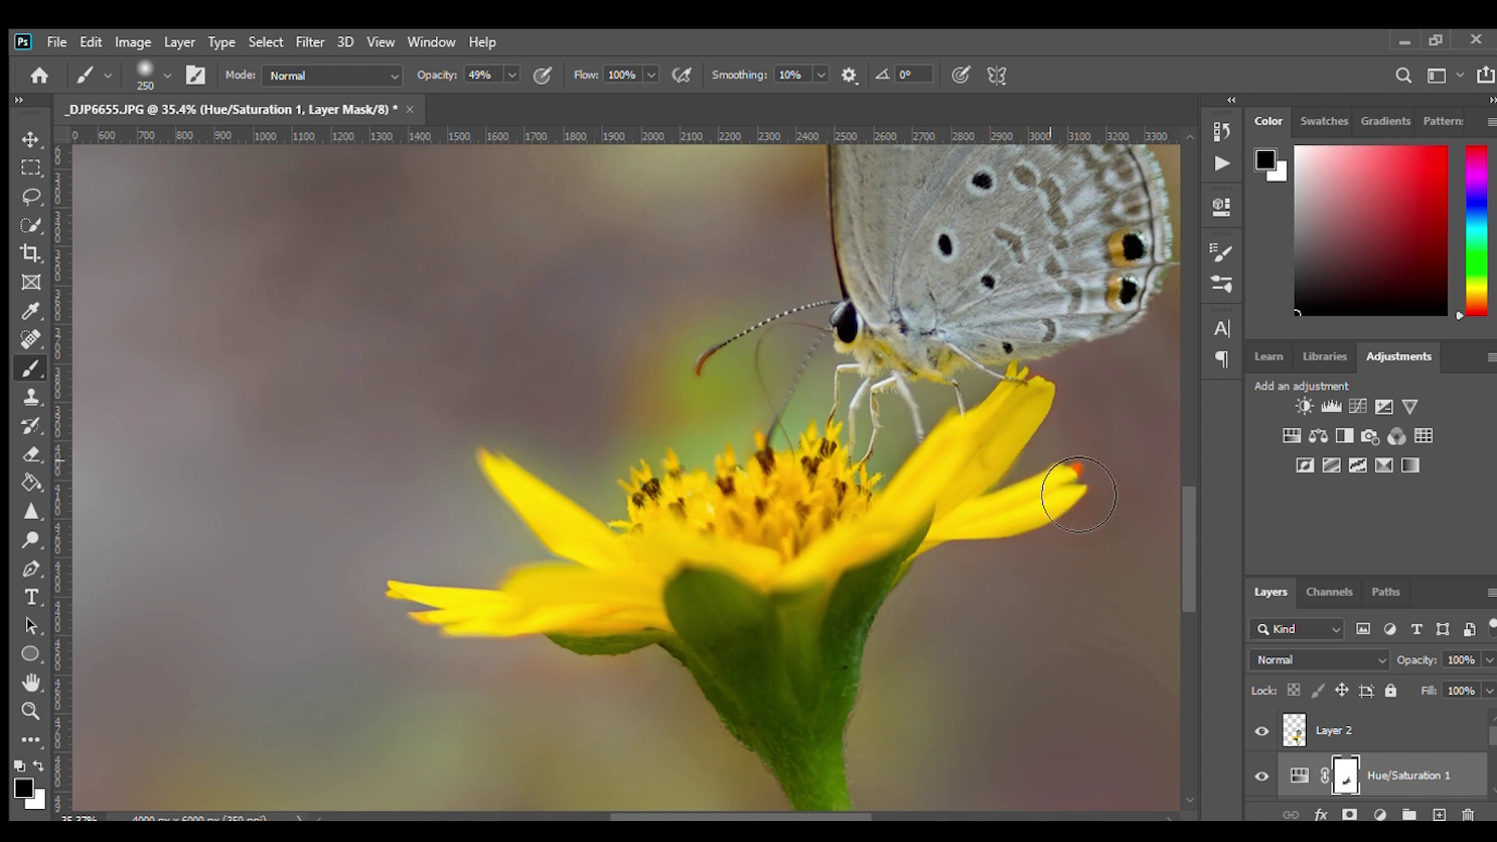
{"action": "left_click_drag", "start_coordinate": [1079, 494], "coordinate": [1096, 495]}
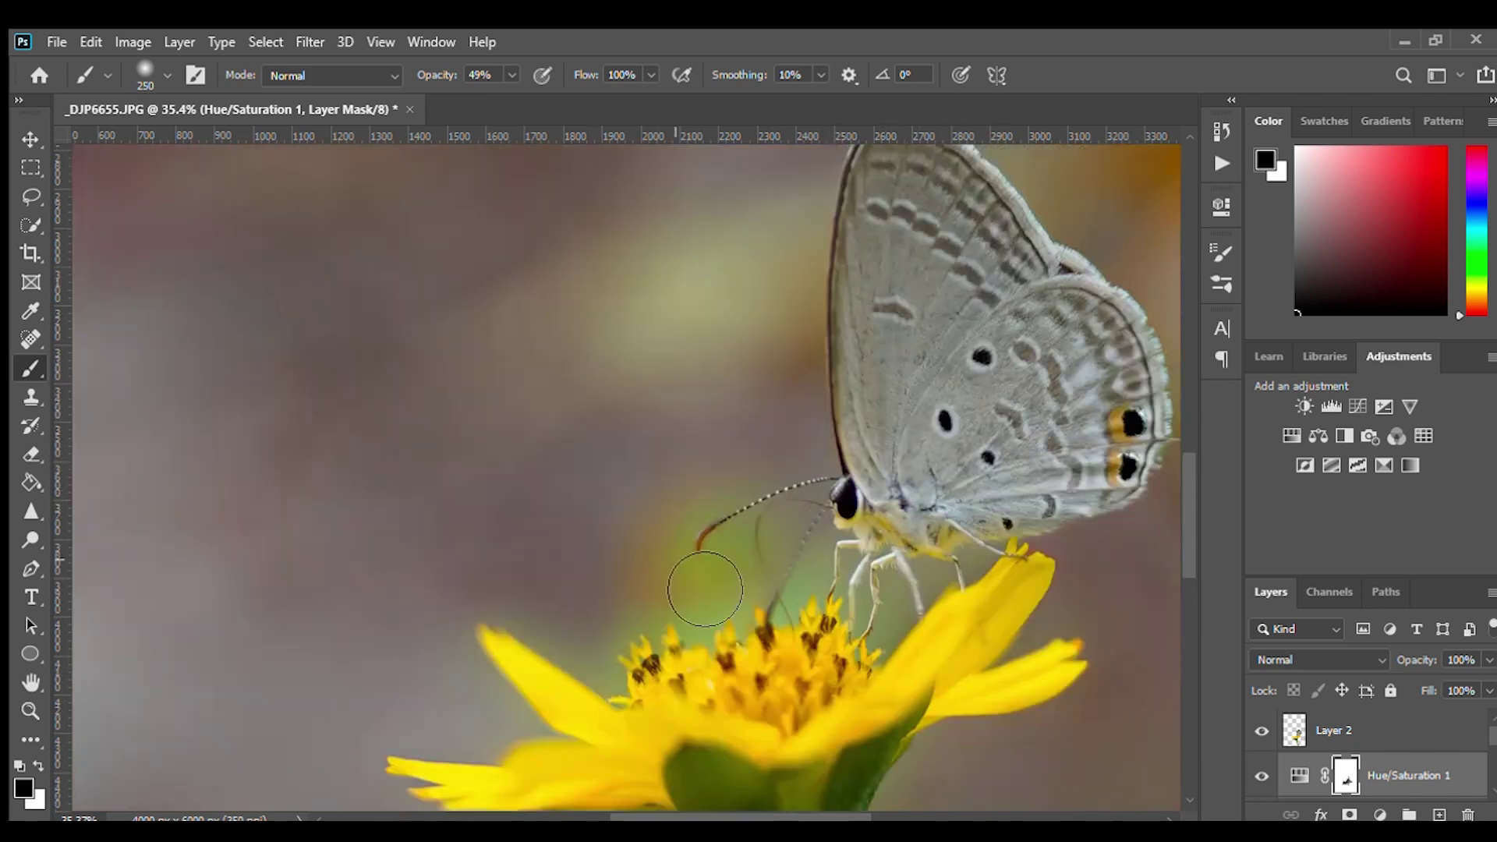
Switch to white at 125 px and restore the colour shift over the left background.
{"action": "scroll", "coordinate": [780, 546], "scroll_direction": "up", "scroll_amount": 2}
{"action": "scroll", "coordinate": [928, 467], "scroll_direction": "up", "scroll_amount": 1}
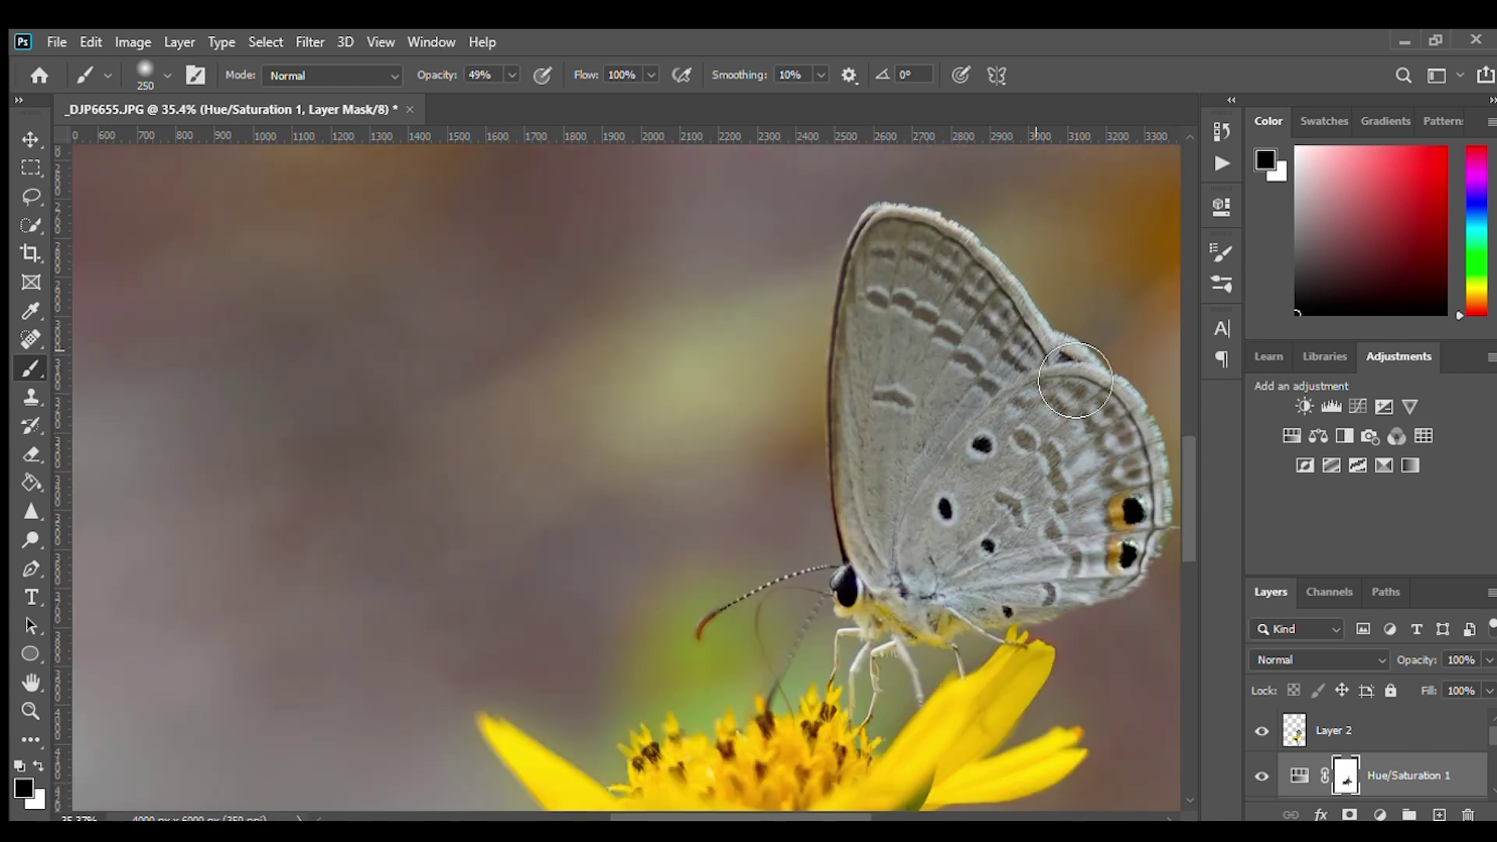
{"action": "scroll", "coordinate": [980, 572], "scroll_direction": "right", "scroll_amount": 3}
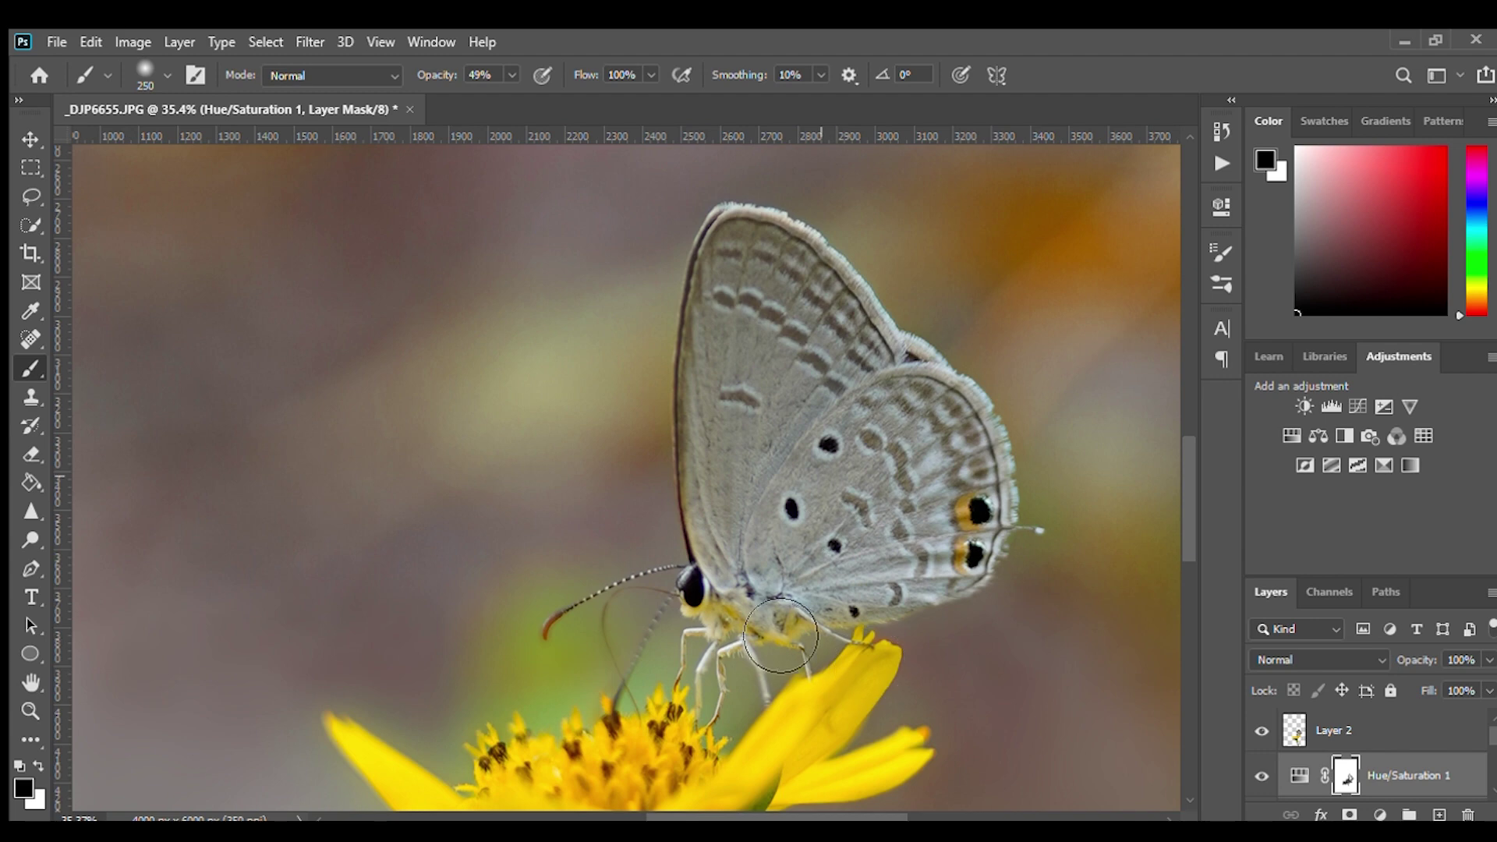
{"action": "scroll", "coordinate": [853, 618], "scroll_direction": "up", "scroll_amount": 1}
{"action": "scroll", "coordinate": [530, 686], "scroll_direction": "up", "scroll_amount": 5}
{"action": "key", "text": "bracketleft"}
{"action": "key", "text": "bracketleft"}
{"action": "key", "text": "bracketleft"}
{"action": "scroll", "coordinate": [472, 536], "scroll_direction": "down", "scroll_amount": 2}
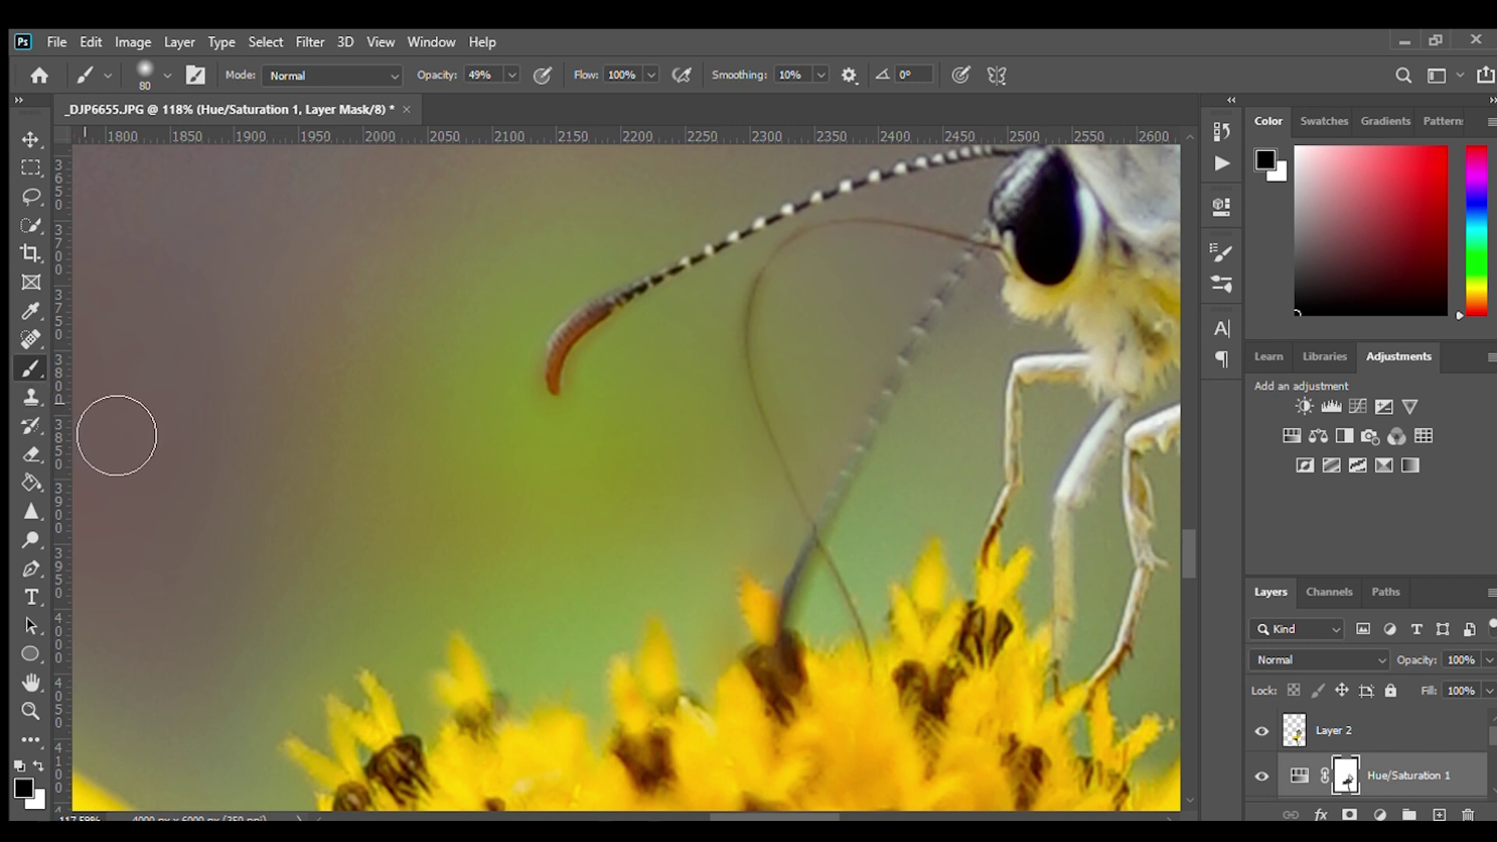
{"action": "key", "text": "x"}
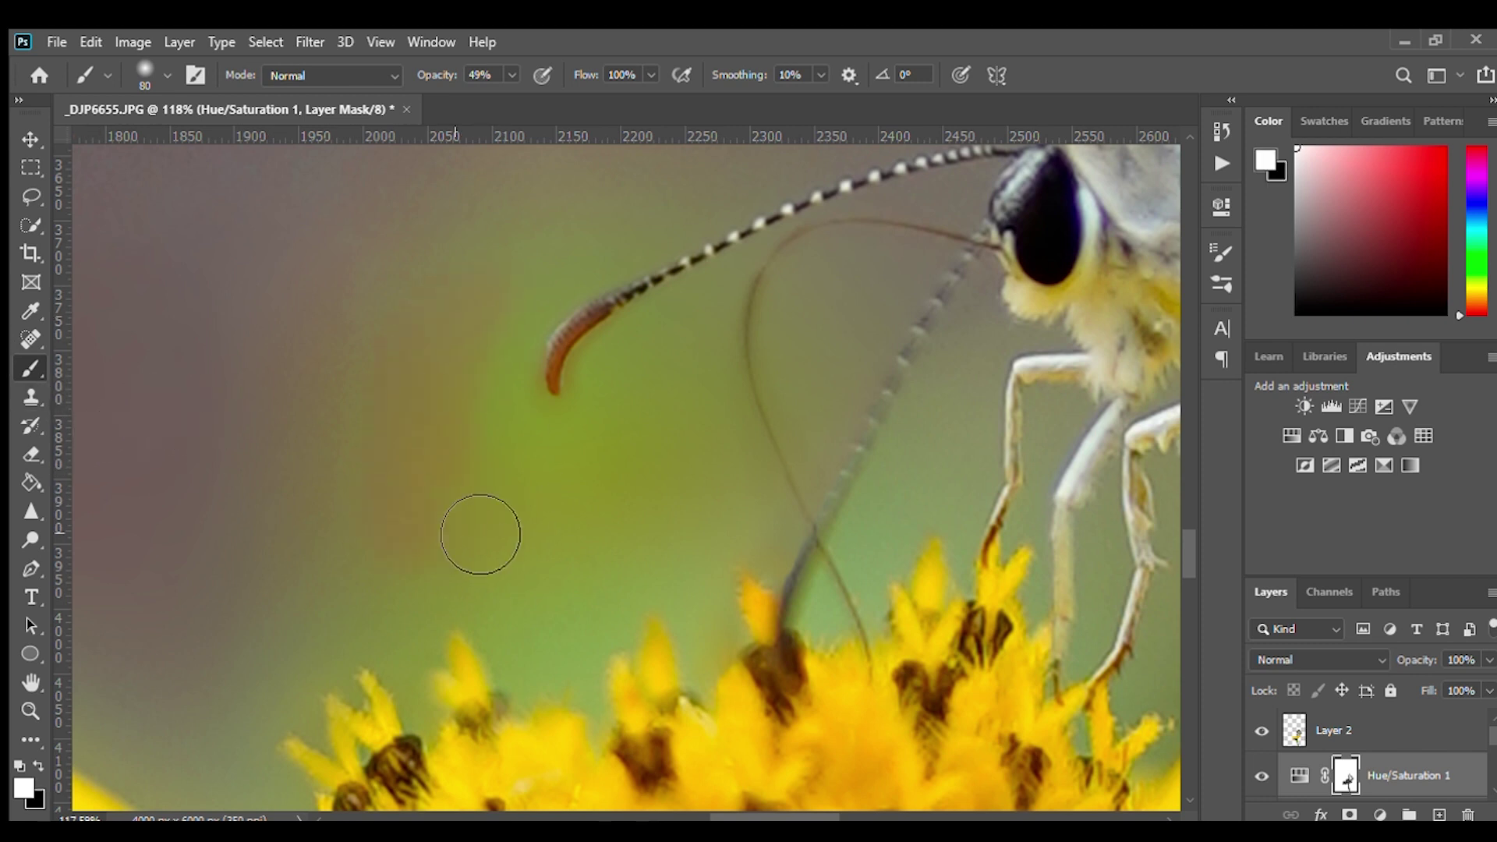
{"action": "key", "text": "bracketright"}
{"action": "key", "text": "bracketright"}
{"action": "key", "text": "bracketright"}
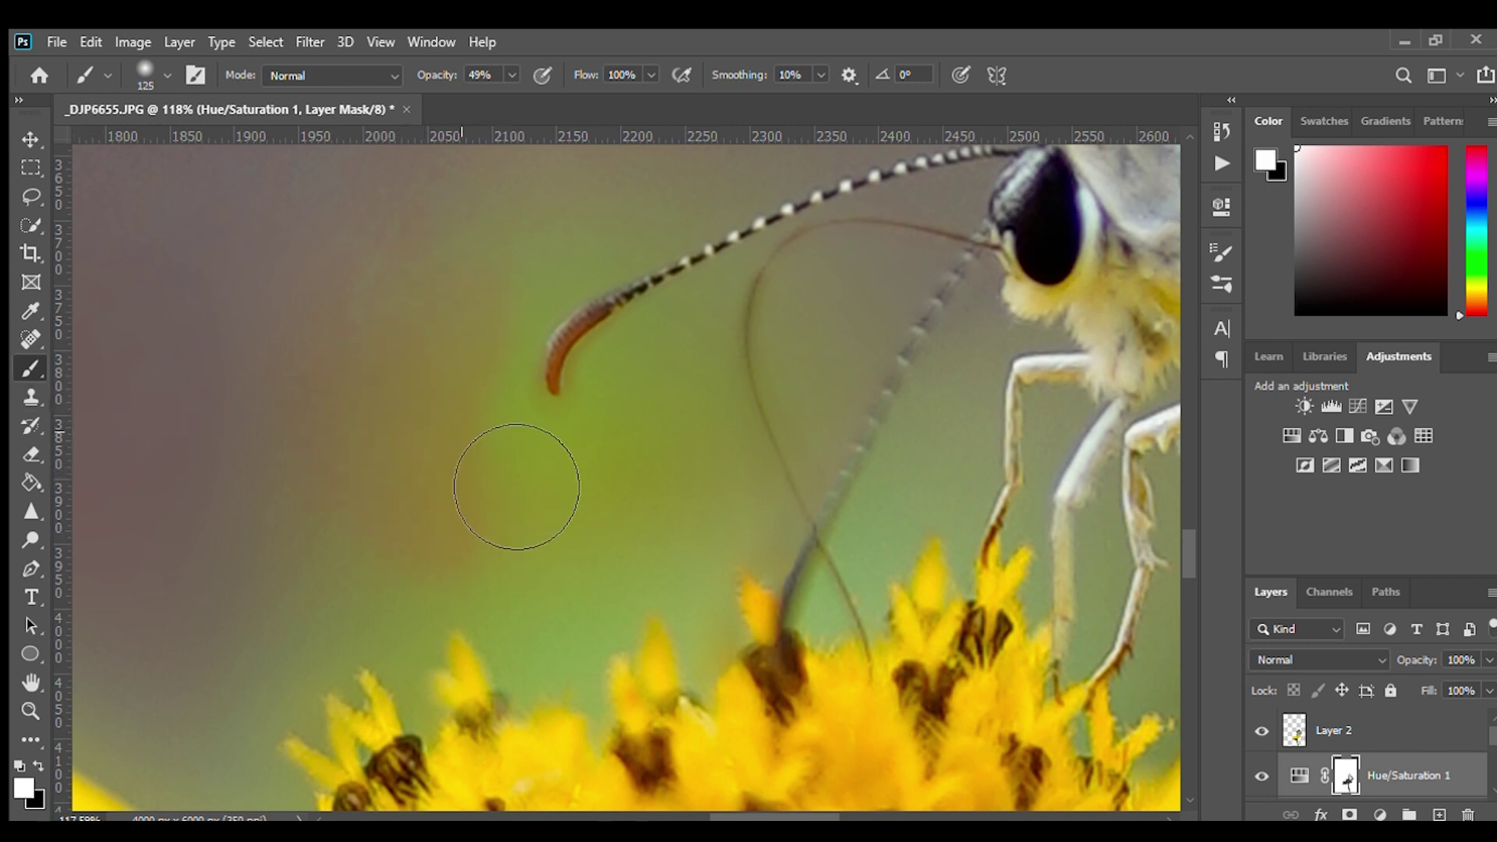
{"action": "mouse_move", "coordinate": [517, 487]}
{"action": "left_mouse_down"}
{"action": "mouse_move", "coordinate": [478, 347]}
{"action": "mouse_move", "coordinate": [525, 592]}
{"action": "mouse_move", "coordinate": [502, 418]}
{"action": "mouse_move", "coordinate": [524, 411]}
{"action": "mouse_move", "coordinate": [678, 475]}
{"action": "mouse_move", "coordinate": [598, 601]}
{"action": "mouse_move", "coordinate": [645, 261]}
{"action": "mouse_move", "coordinate": [320, 598]}
{"action": "mouse_move", "coordinate": [695, 535]}
{"action": "mouse_move", "coordinate": [585, 635]}
{"action": "mouse_move", "coordinate": [645, 535]}
{"action": "left_mouse_up"}
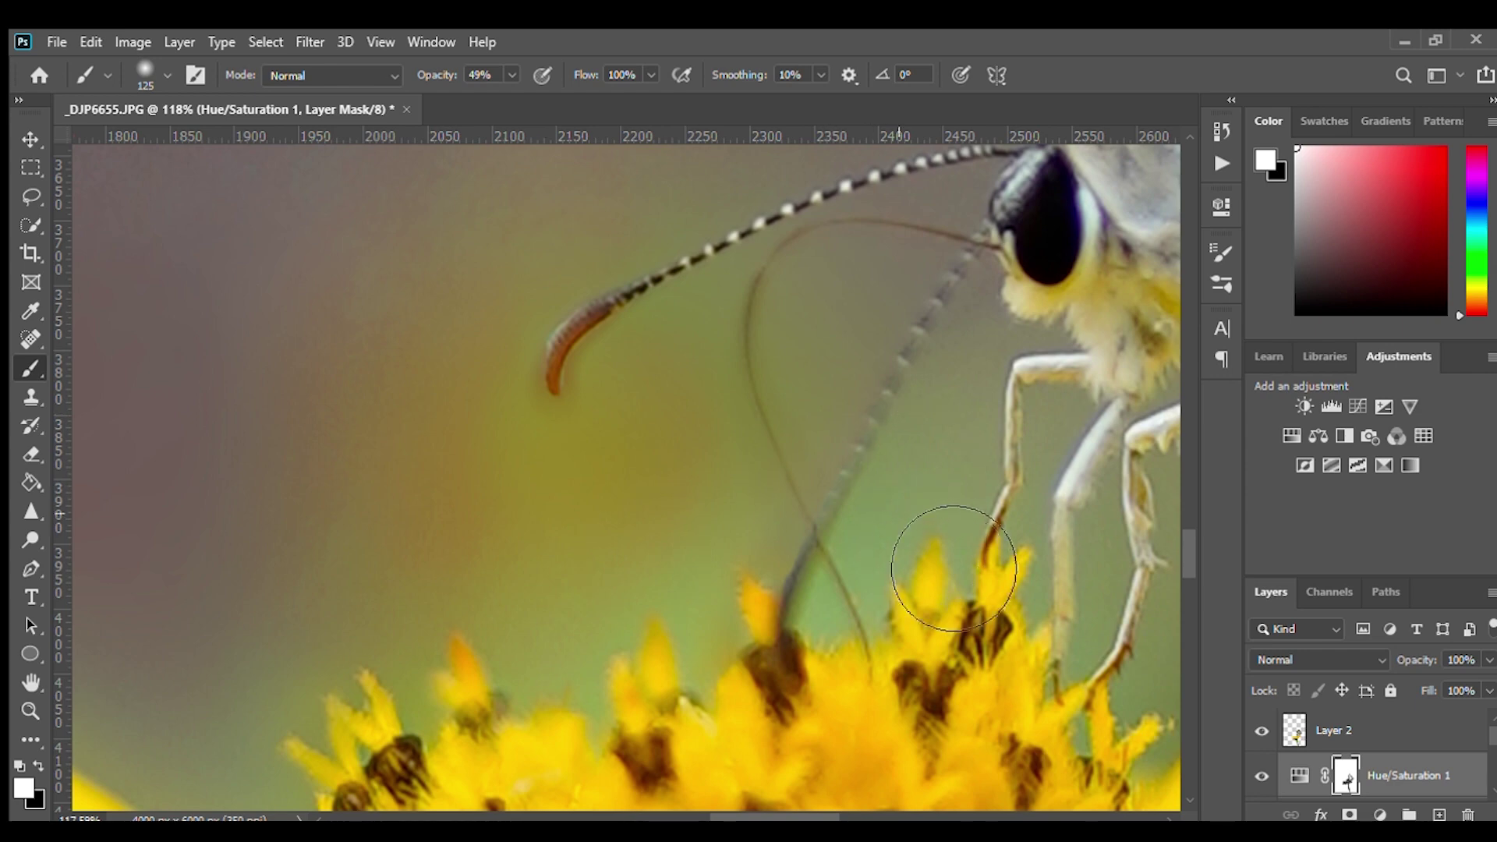
{"action": "scroll", "coordinate": [421, 577], "scroll_direction": "down", "scroll_amount": 5}
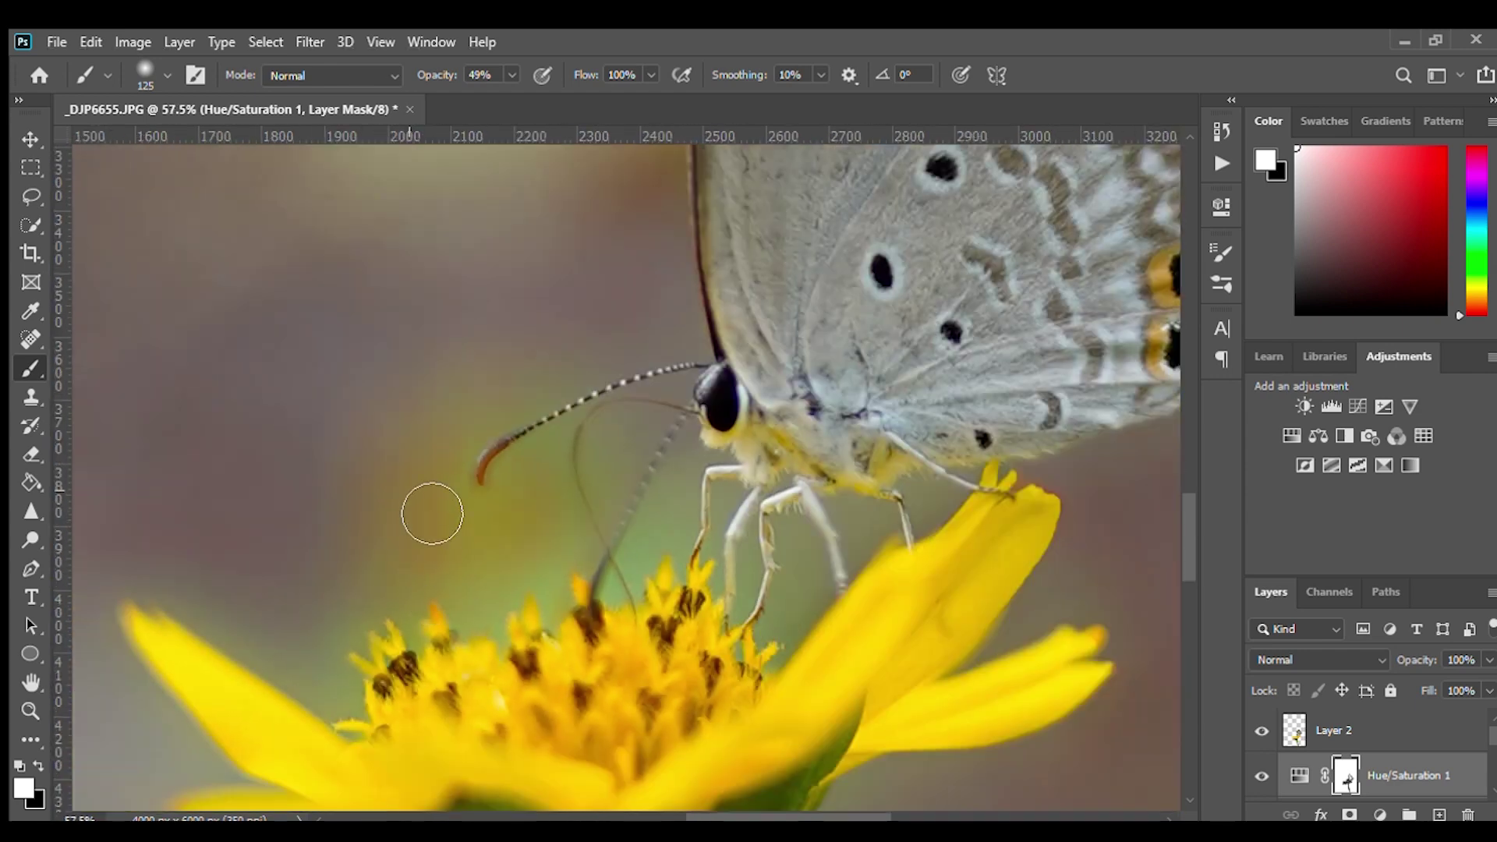
{"action": "scroll", "coordinate": [639, 472], "scroll_direction": "down", "scroll_amount": 1}
{"action": "scroll", "coordinate": [620, 503], "scroll_direction": "down", "scroll_amount": 1}
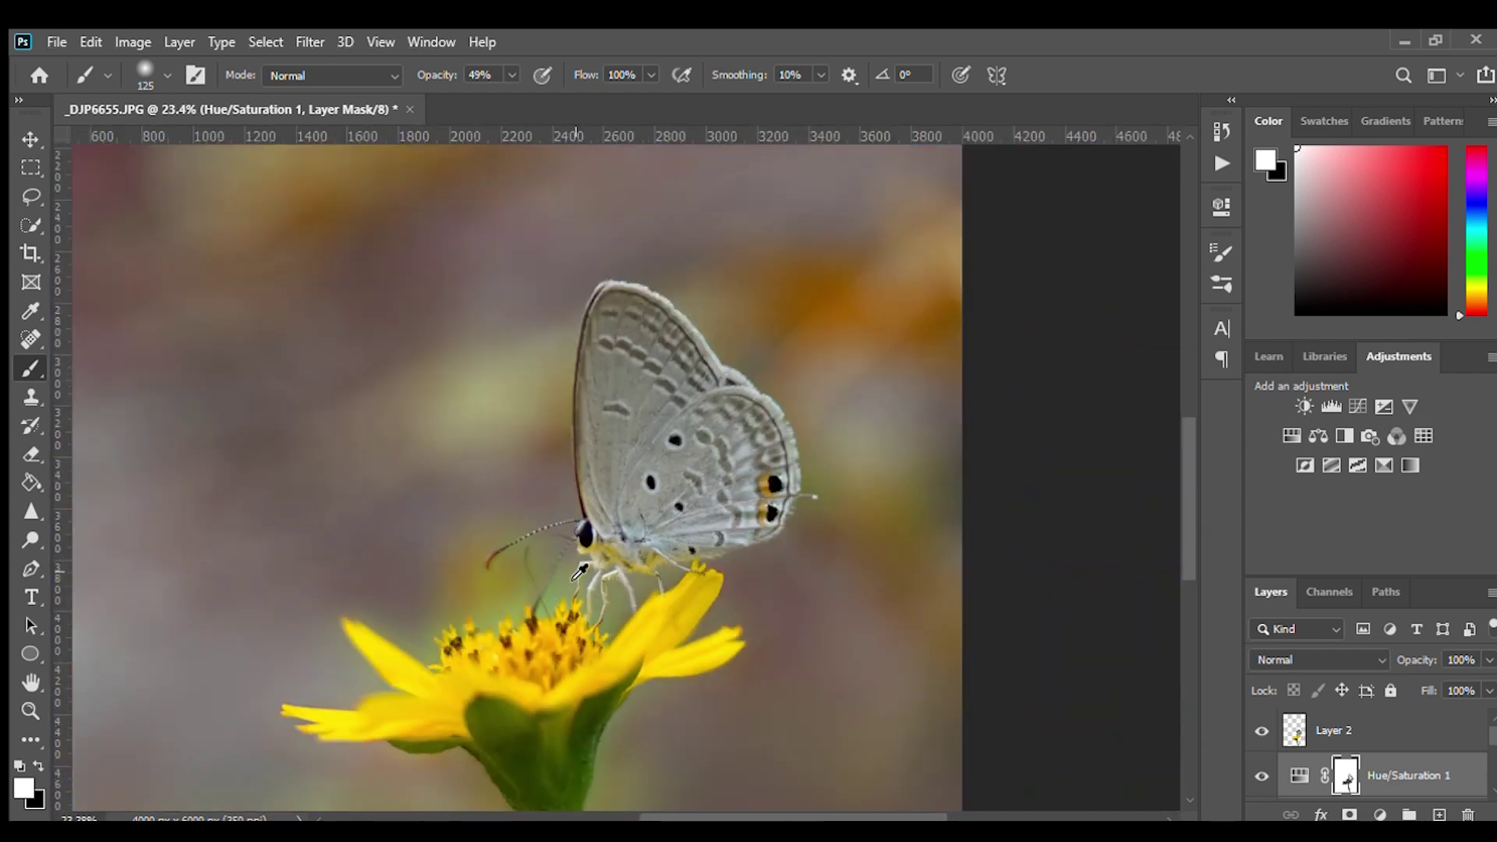
{"action": "scroll", "coordinate": [600, 534], "scroll_direction": "down", "scroll_amount": 1}
{"action": "scroll", "coordinate": [580, 562], "scroll_direction": "down", "scroll_amount": 1}
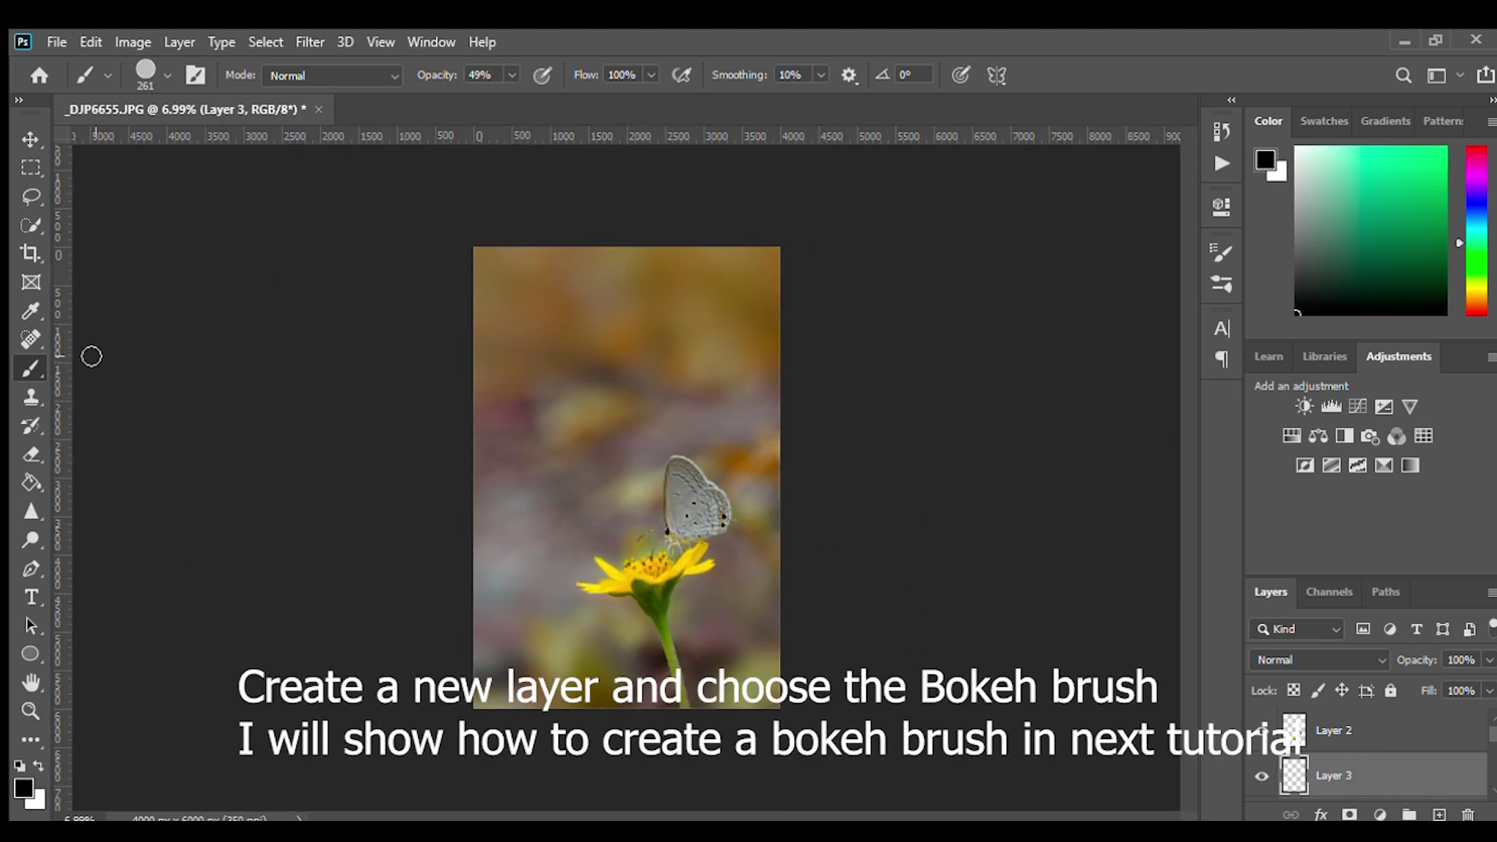
Sample the flower's yellow and try bokeh strokes on the background, undoing each trial.
{"action": "left_click", "coordinate": [687, 572], "text": "alt"}
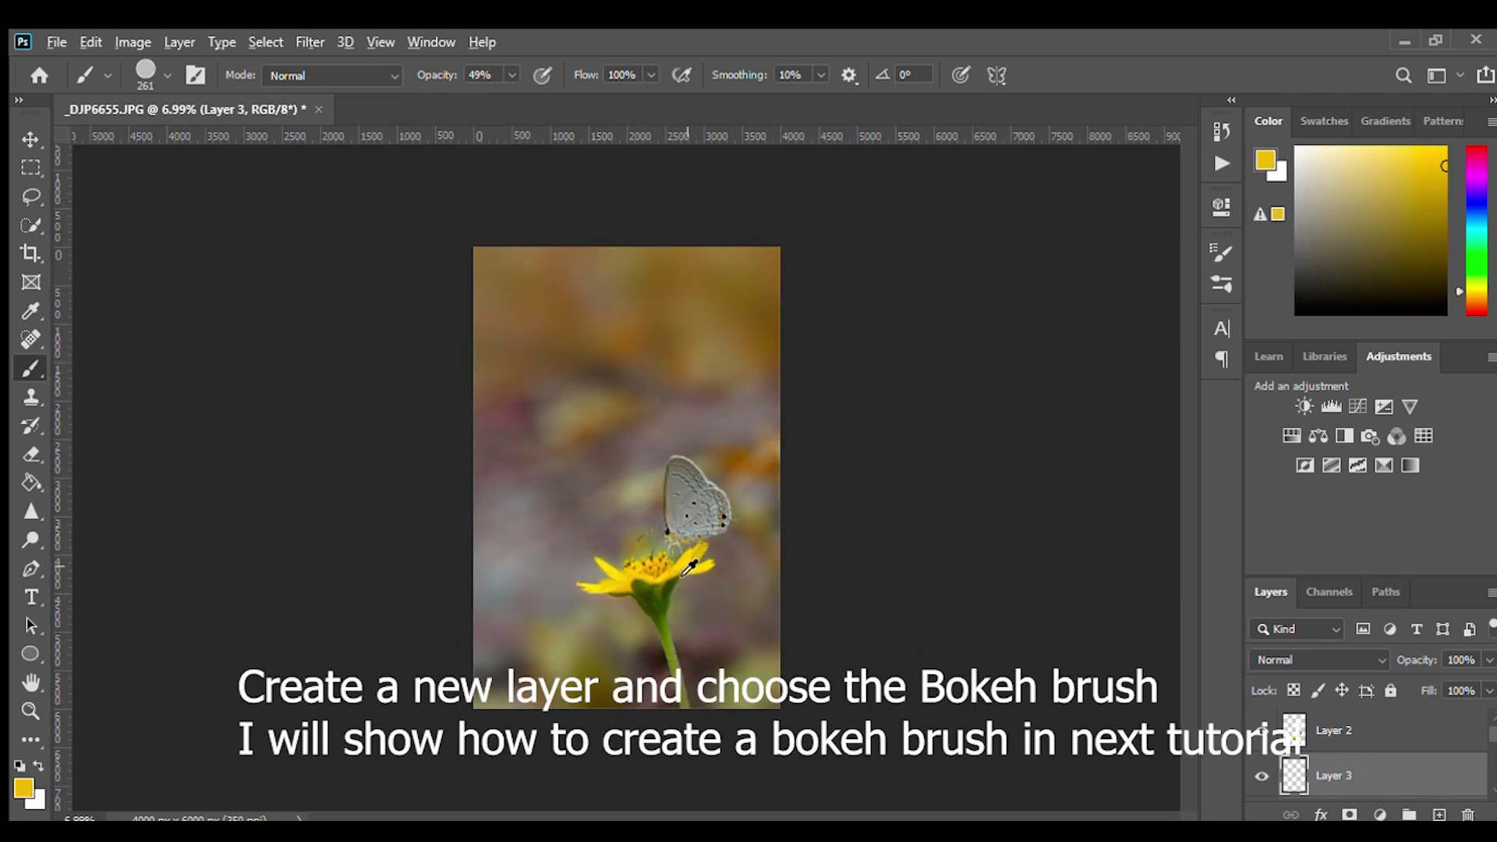
{"action": "mouse_move", "coordinate": [616, 531]}
{"action": "left_mouse_down"}
{"action": "mouse_move", "coordinate": [595, 431]}
{"action": "mouse_move", "coordinate": [578, 485]}
{"action": "left_mouse_up"}
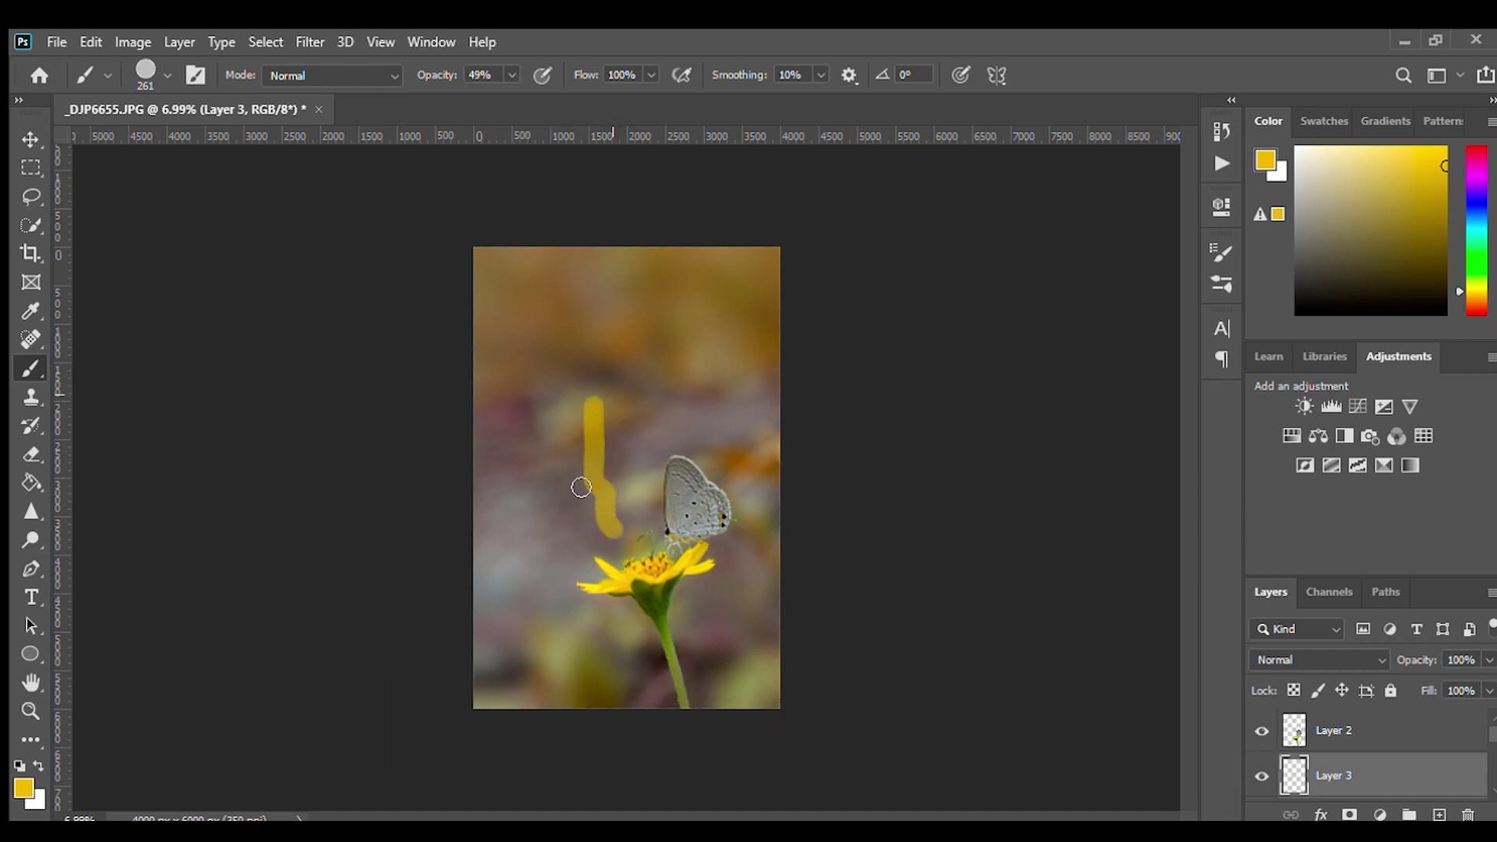
{"action": "key", "text": "ctrl+z"}
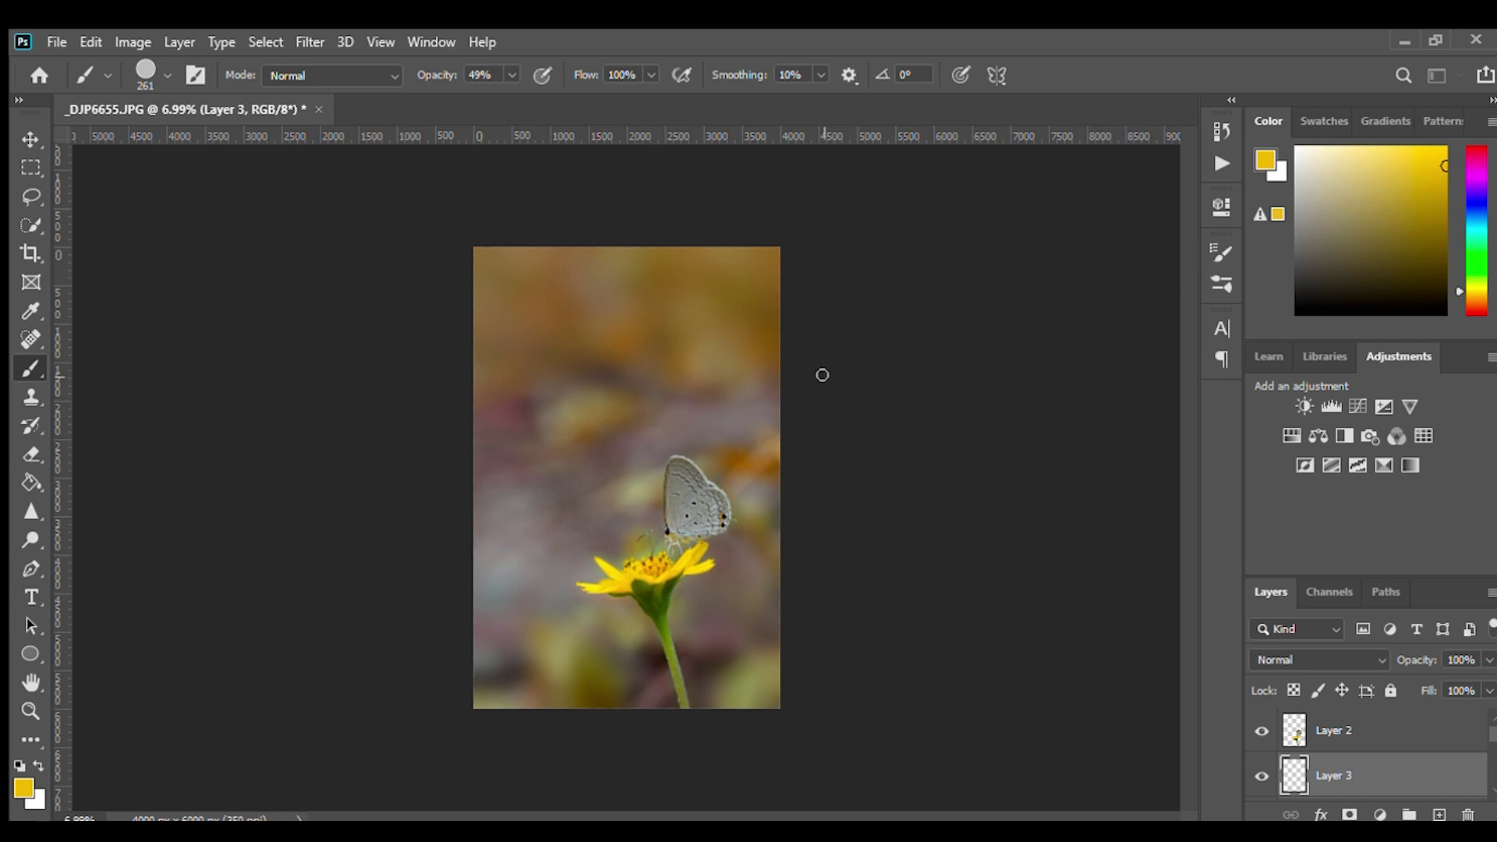
{"action": "left_click_drag", "start_coordinate": [634, 485], "coordinate": [599, 262]}
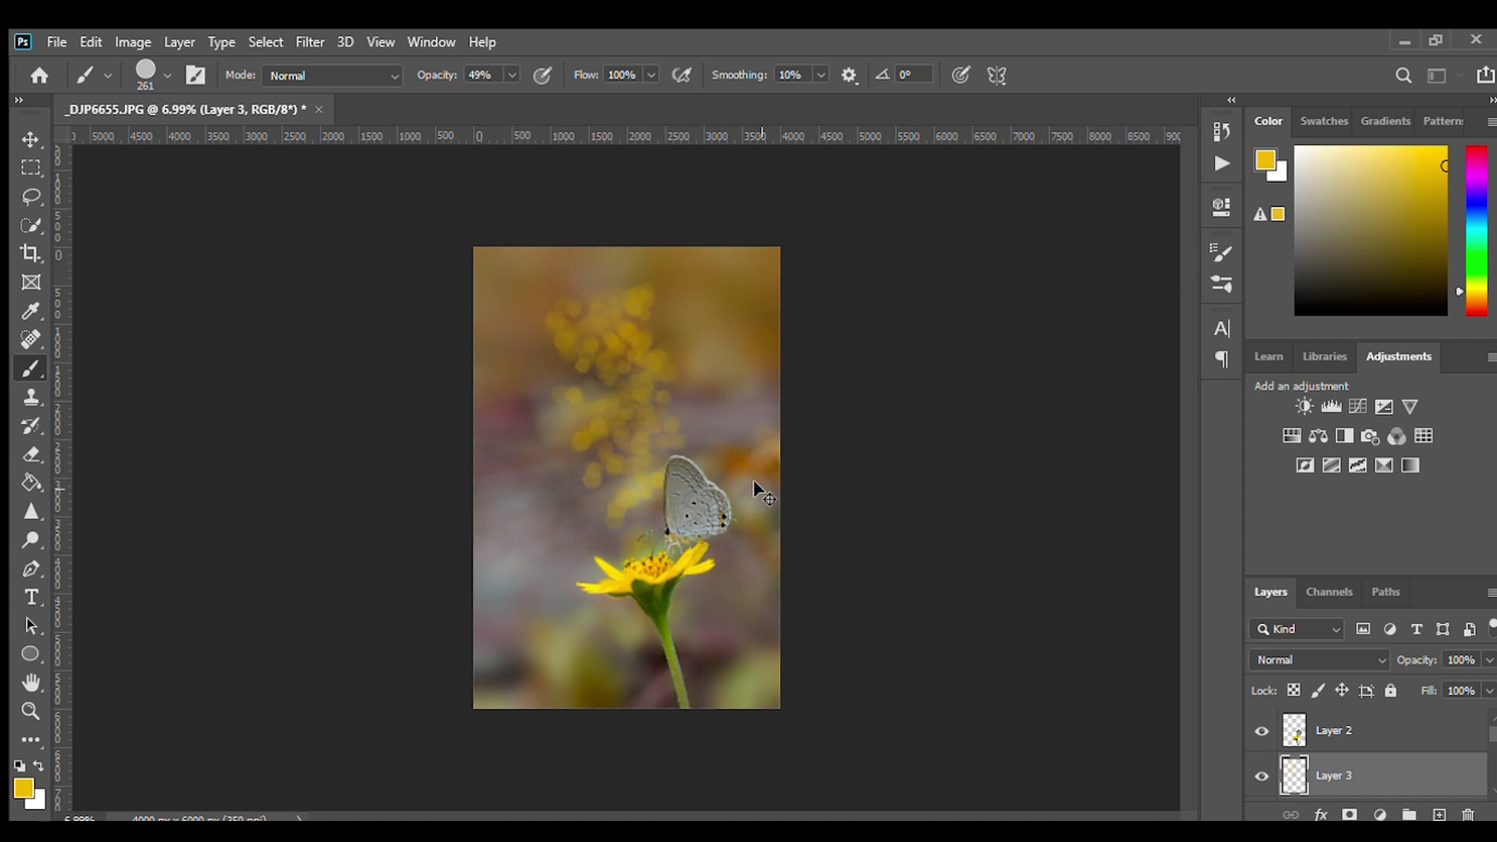
{"action": "key", "text": "ctrl+z"}
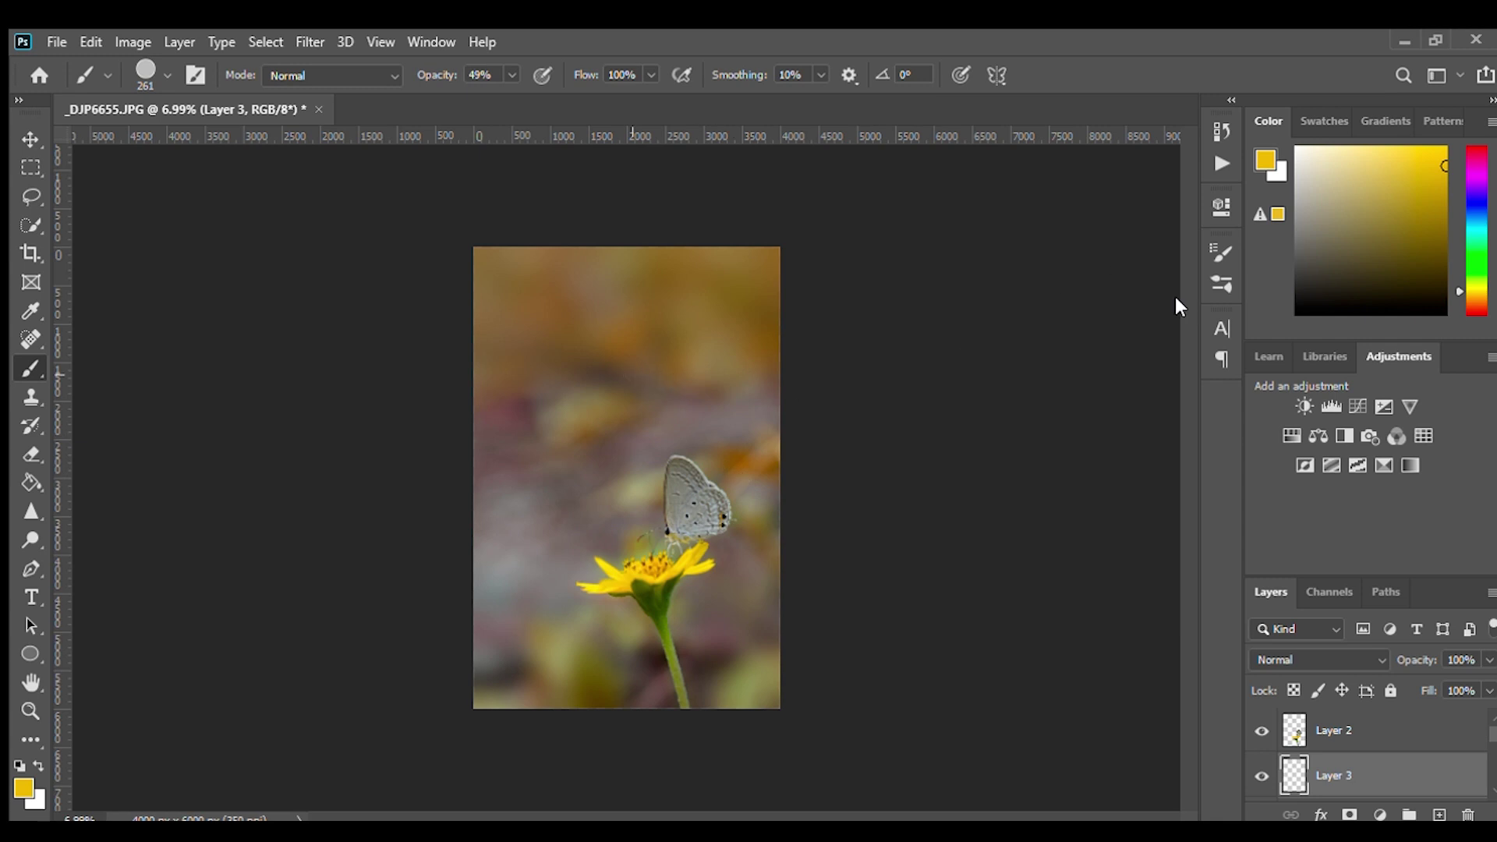
{"action": "mouse_move", "coordinate": [742, 410]}
{"action": "left_mouse_down"}
{"action": "mouse_move", "coordinate": [739, 261]}
{"action": "mouse_move", "coordinate": [662, 298]}
{"action": "left_mouse_up"}
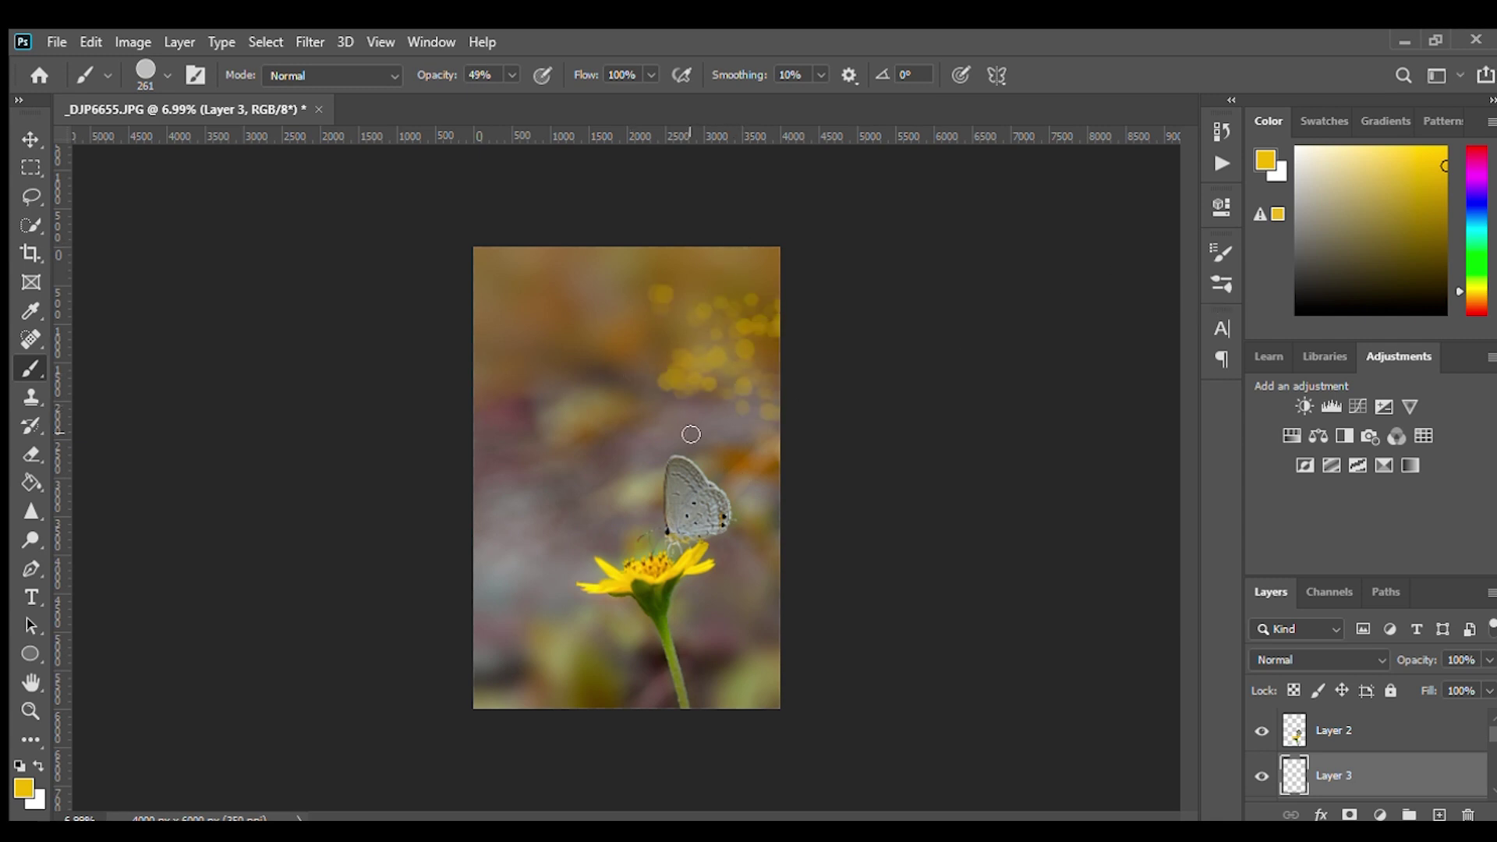
{"action": "key", "text": "ctrl+z"}
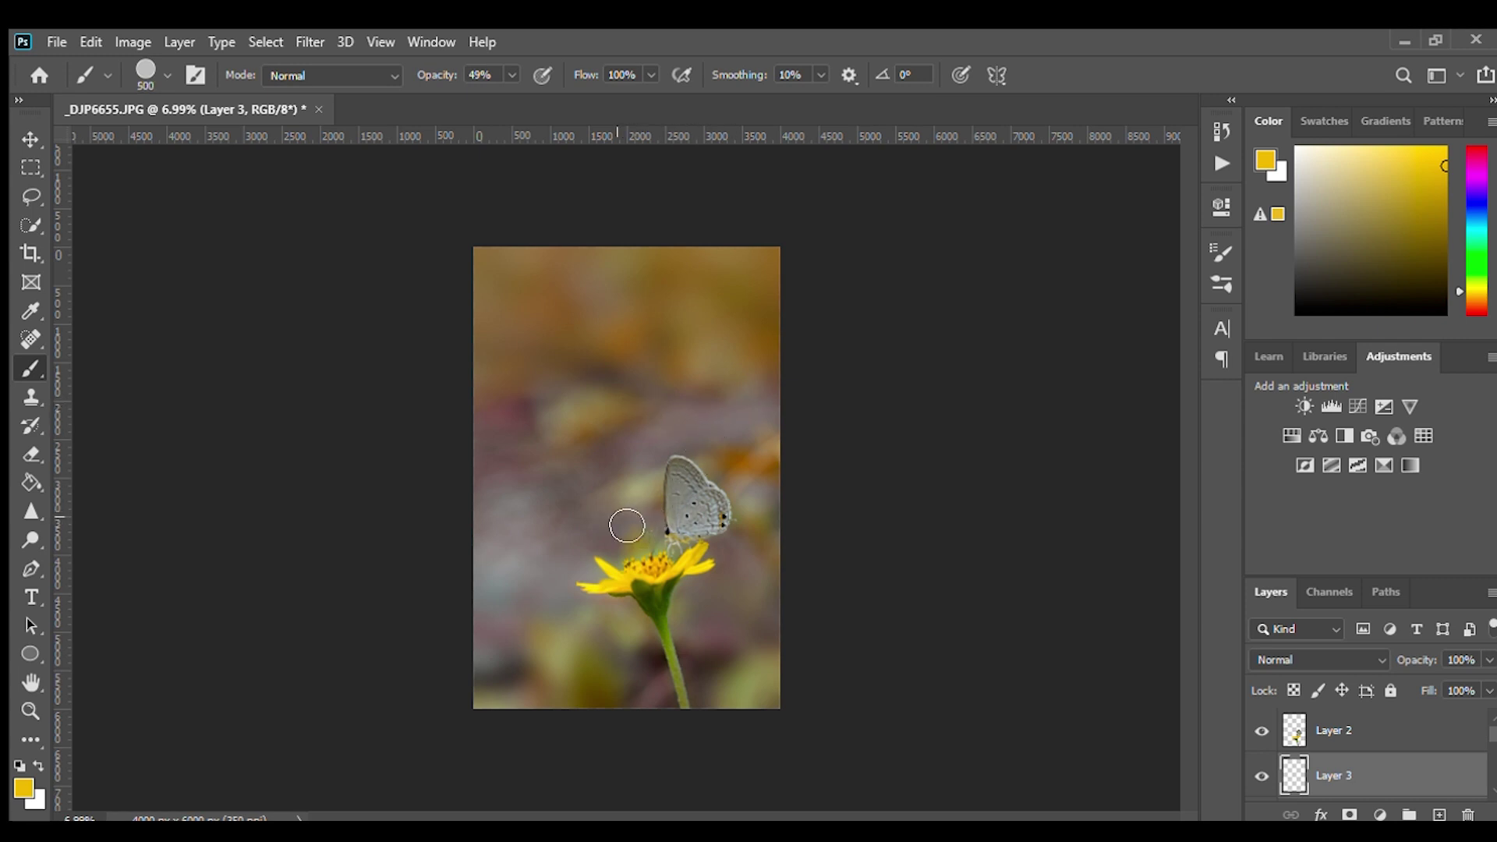
Scatter yellow bokeh dabs around the butterfly, along the top, beside the stem and lower left.
{"action": "left_click_drag", "start_coordinate": [627, 525], "coordinate": [550, 283]}
{"action": "left_click_drag", "start_coordinate": [714, 341], "coordinate": [736, 170]}
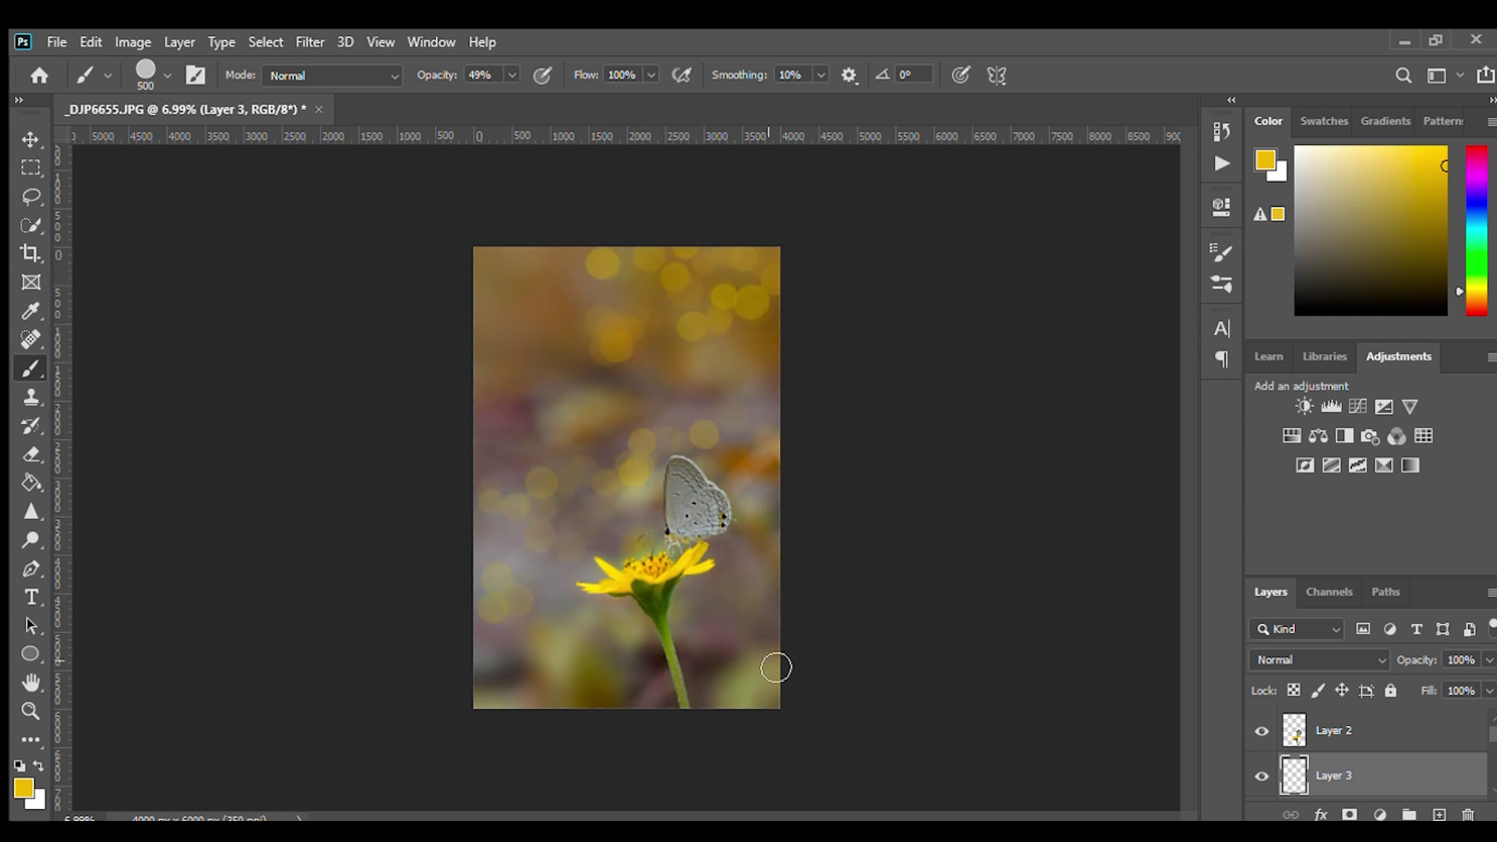
{"action": "left_click", "coordinate": [690, 643]}
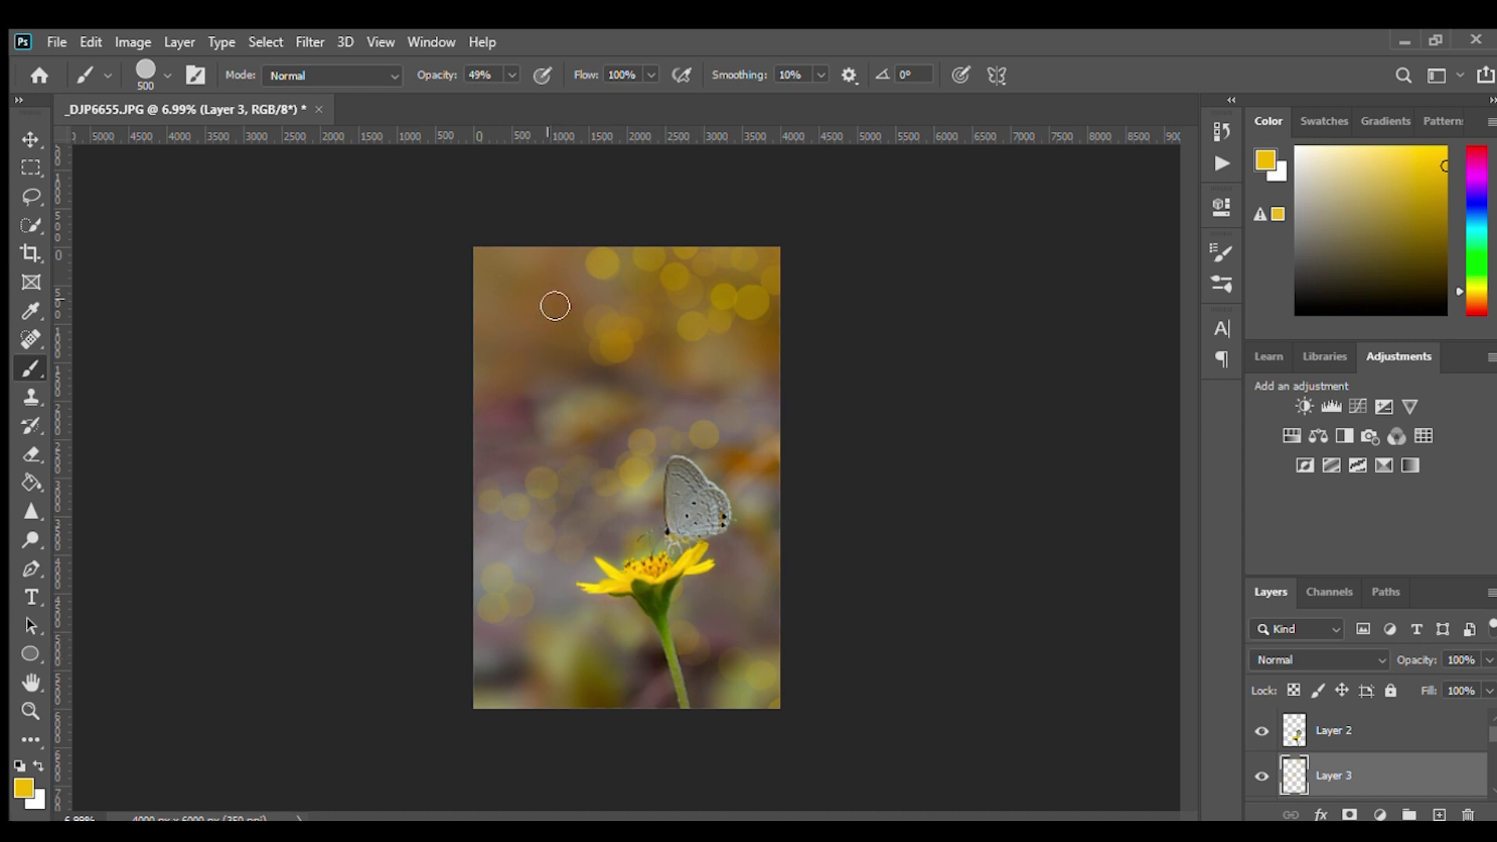
{"action": "left_click", "coordinate": [538, 638]}
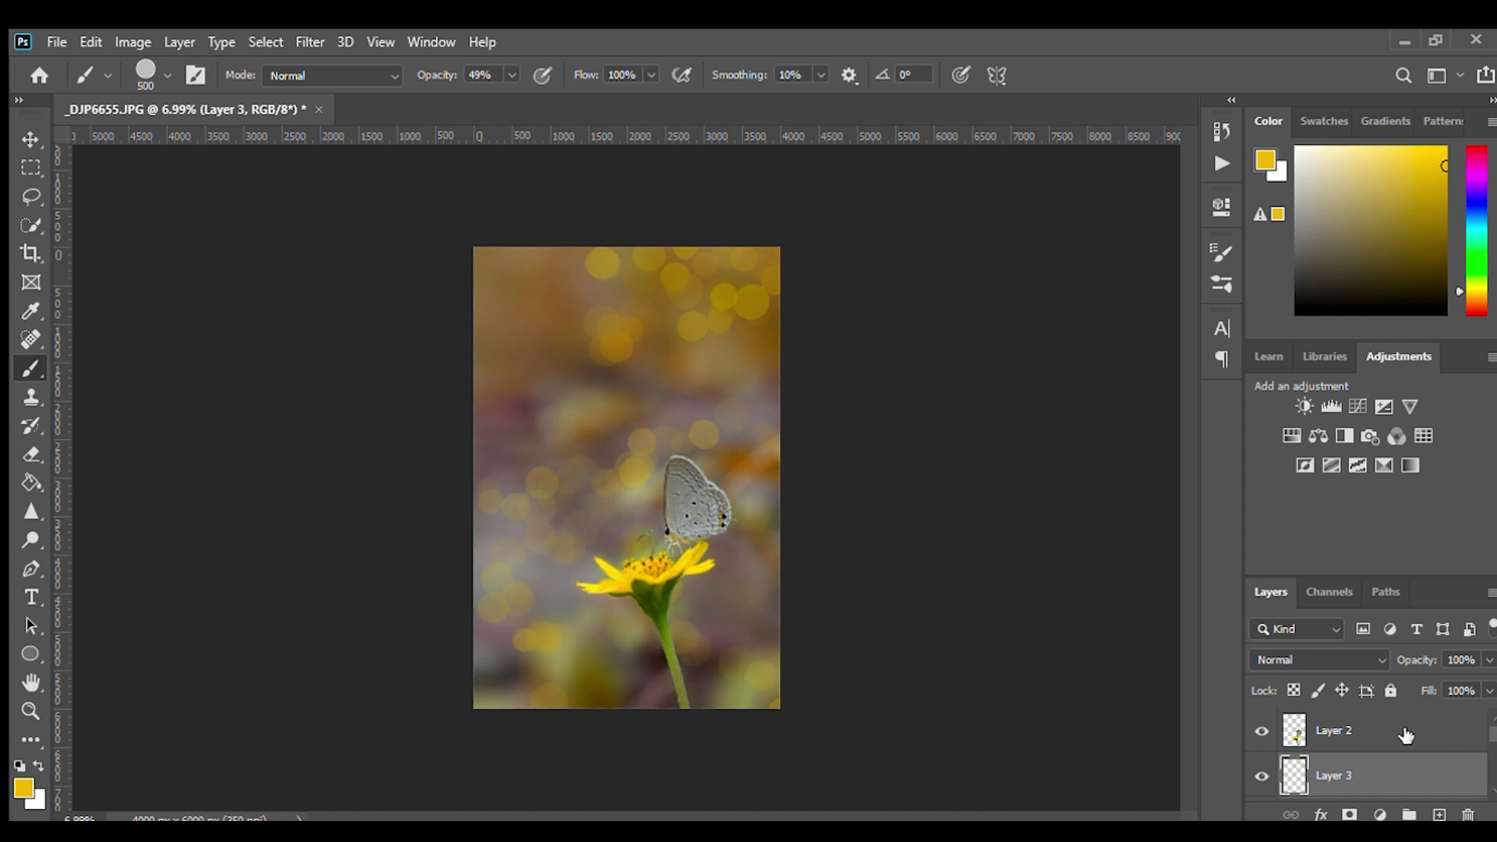
Add a top-left bokeh dab, set Layer 3 to Screen at 68% opacity, and select Layer 2.
{"action": "left_click", "coordinate": [507, 273]}
{"action": "left_click", "coordinate": [1449, 663]}
{"action": "type", "text": "68"}
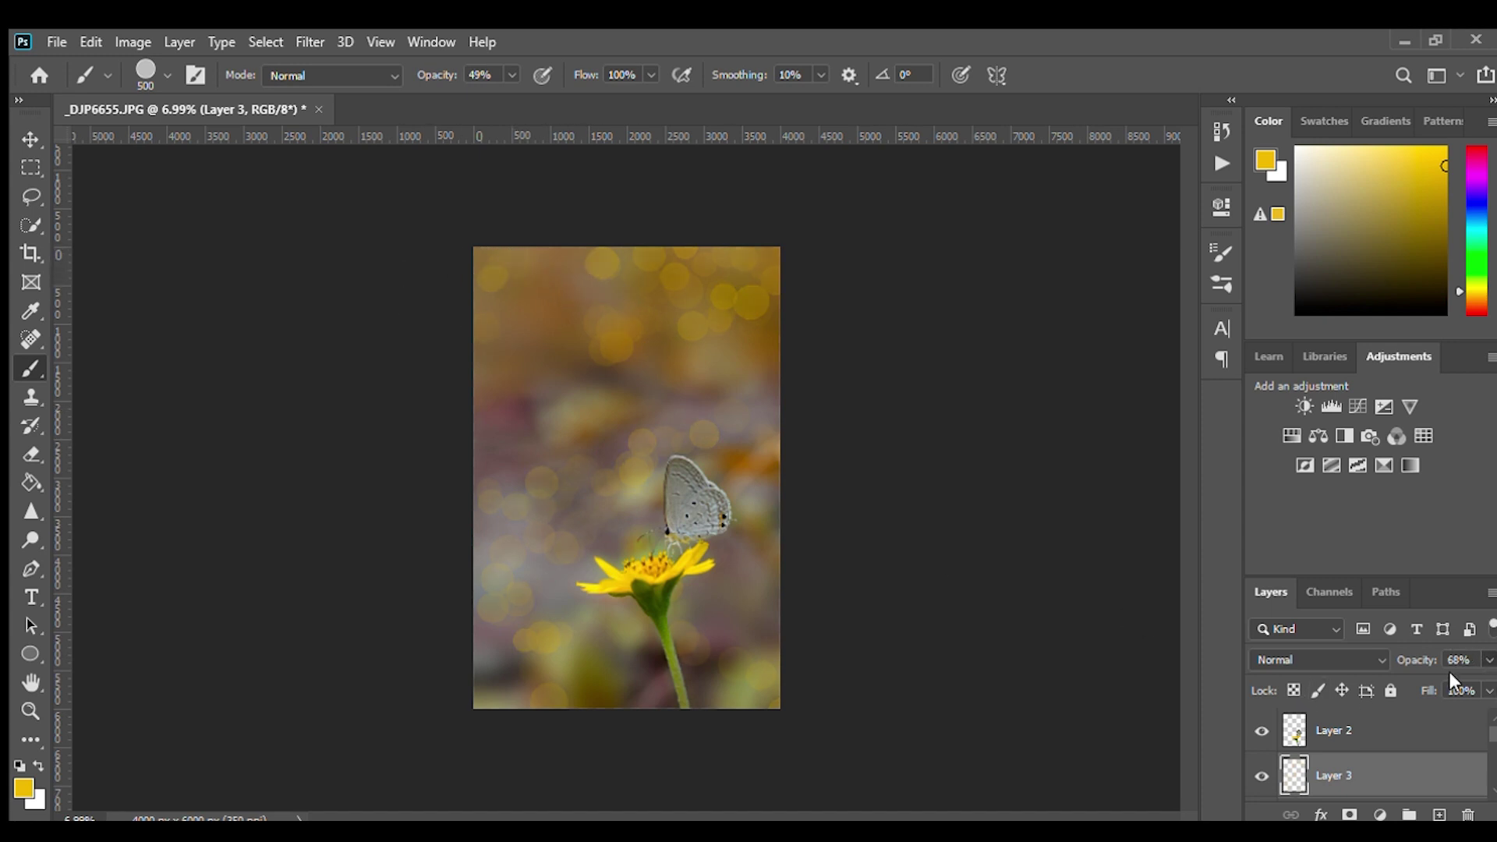
{"action": "key", "text": "Return"}
{"action": "key", "text": "Down"}
{"action": "key", "text": "Down"}
{"action": "key", "text": "Down"}
{"action": "key", "text": "Up"}
{"action": "key", "text": "Up"}
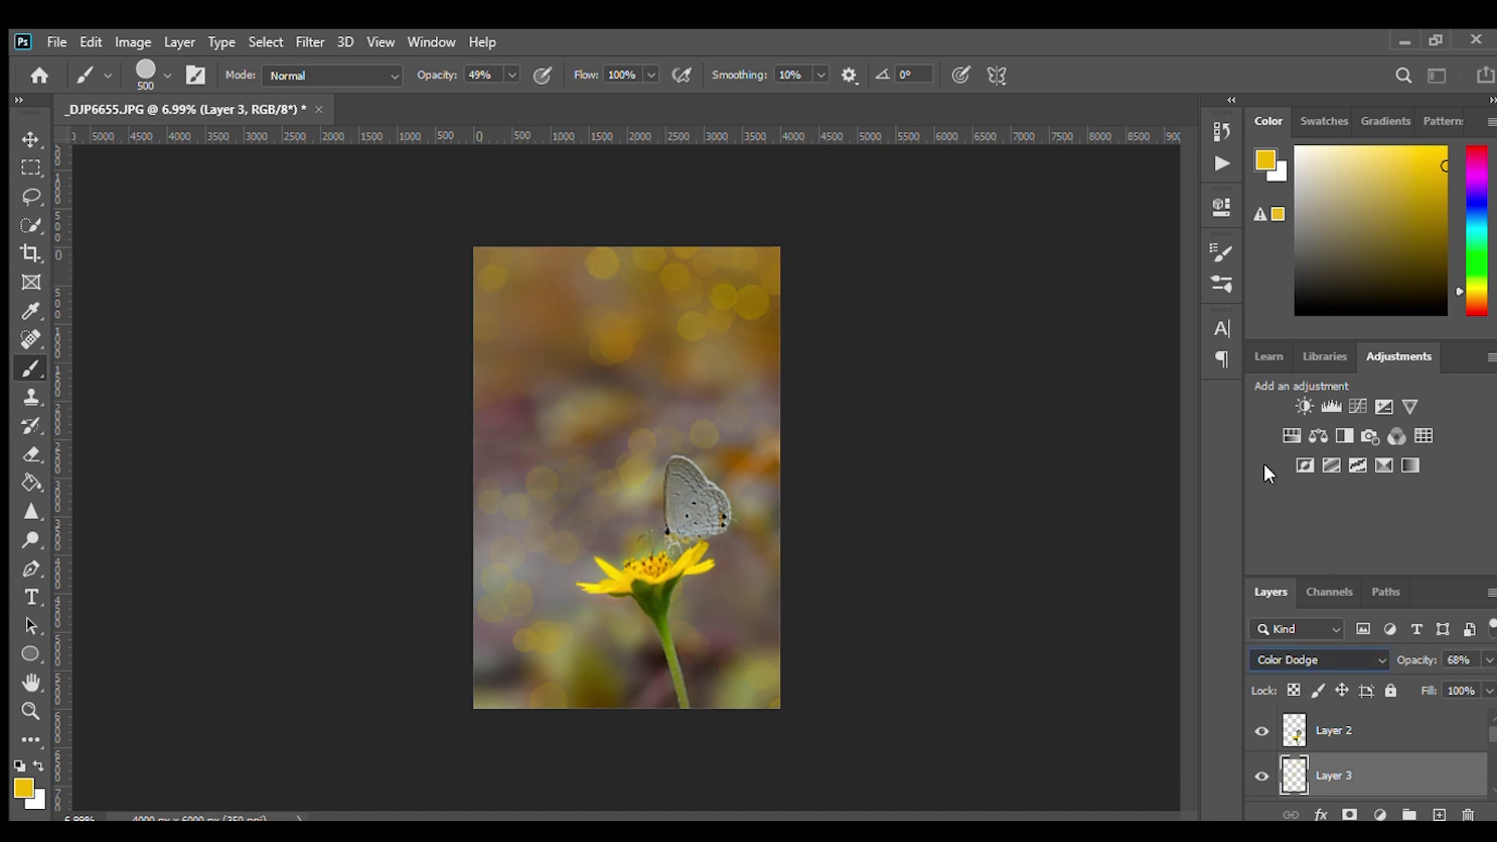
{"action": "key", "text": "Up"}
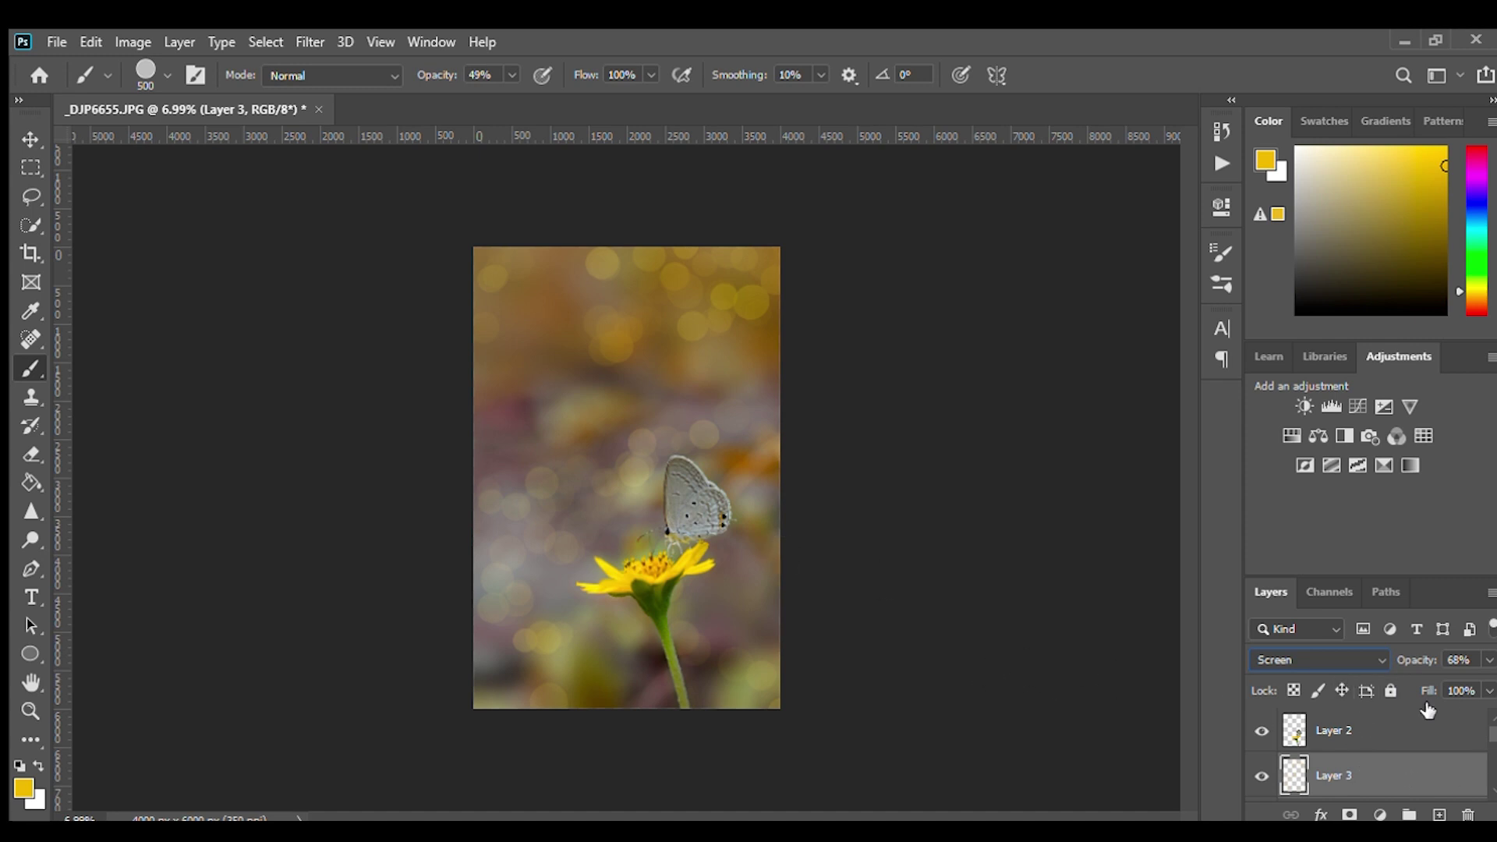
{"action": "left_click", "coordinate": [1382, 745]}
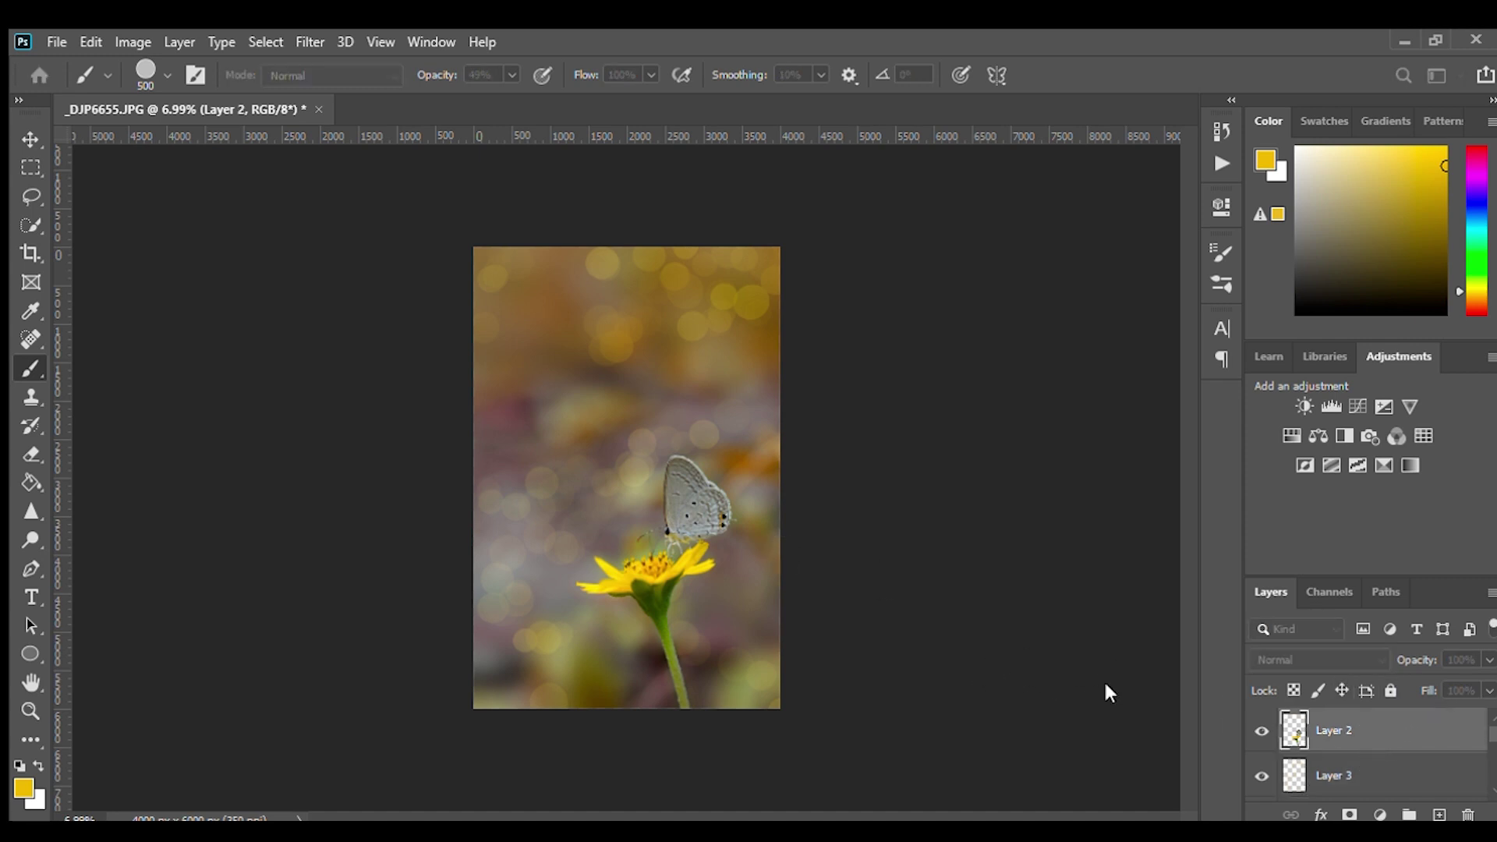
Create new Layer 4 and dab four large 900-size bokeh circles near the flower.
{"action": "key", "text": "Return"}
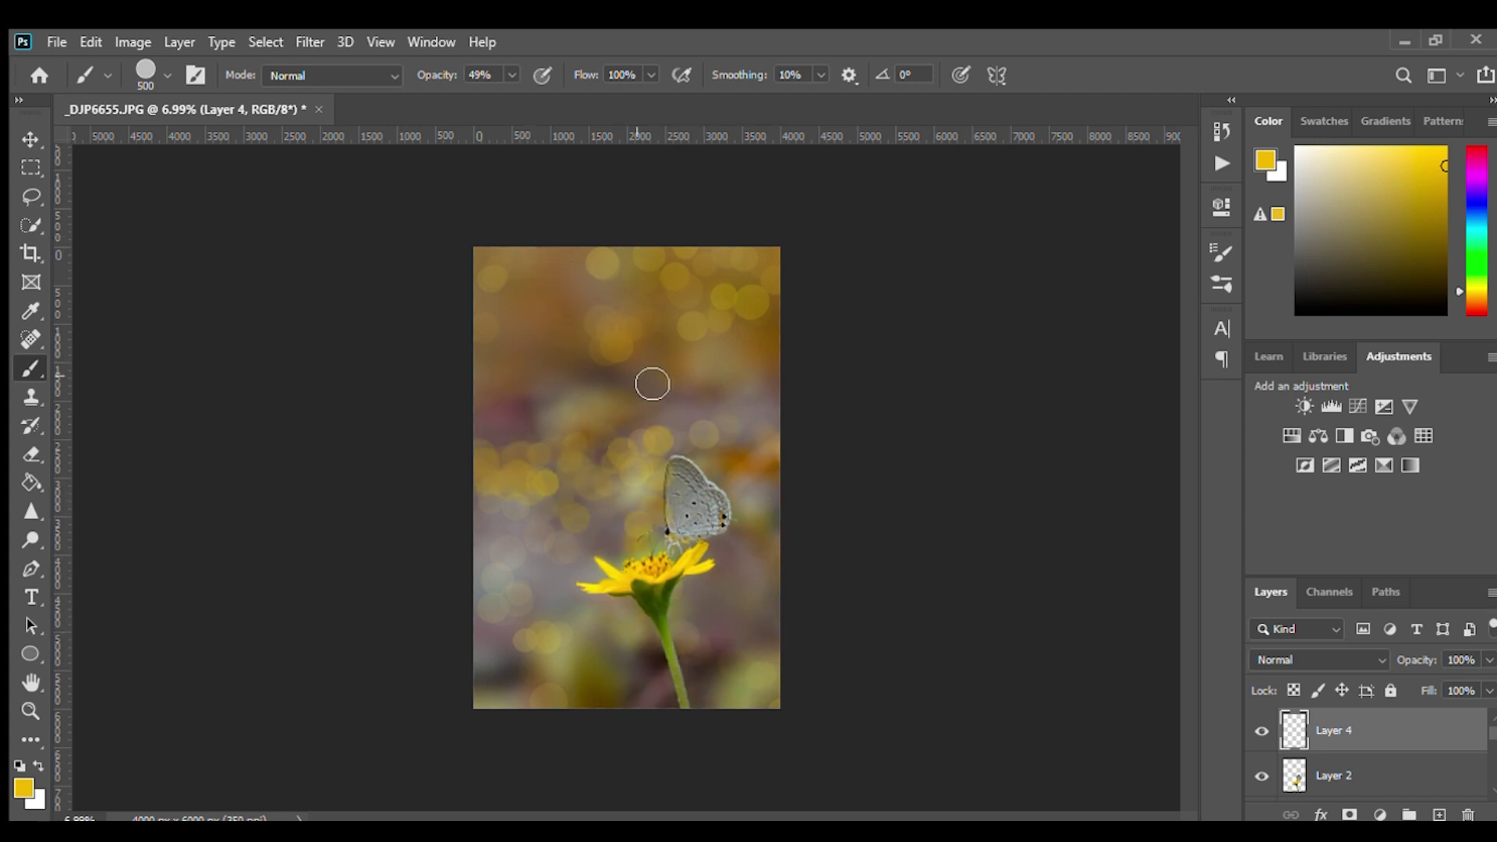
{"action": "key", "text": "bracketright"}
{"action": "key", "text": "bracketright"}
{"action": "key", "text": "bracketright"}
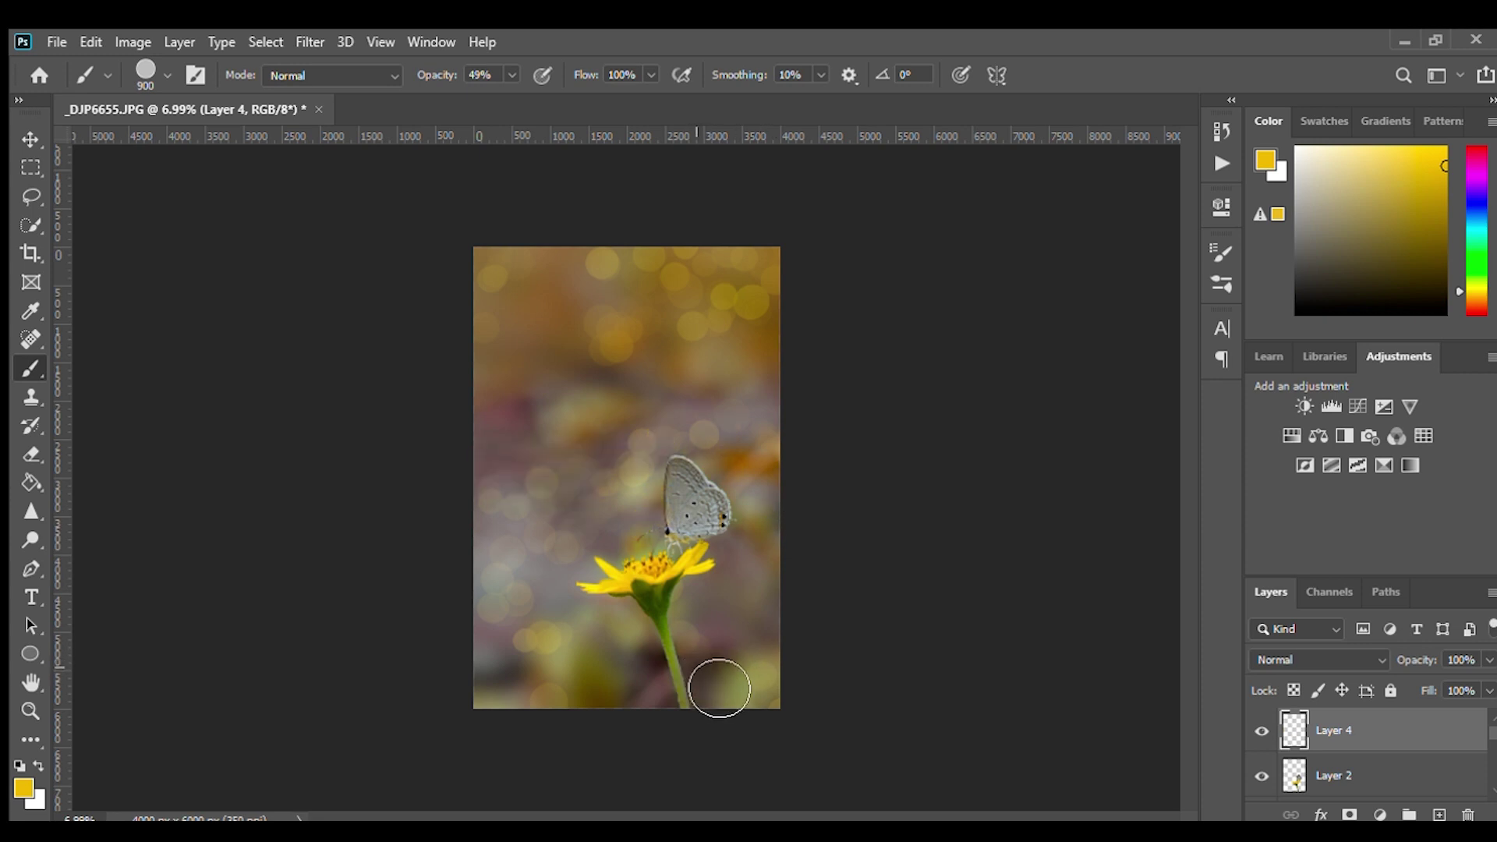
{"action": "left_click", "coordinate": [632, 616]}
{"action": "left_click", "coordinate": [533, 508]}
{"action": "left_click", "coordinate": [602, 531]}
{"action": "left_click", "coordinate": [699, 595]}
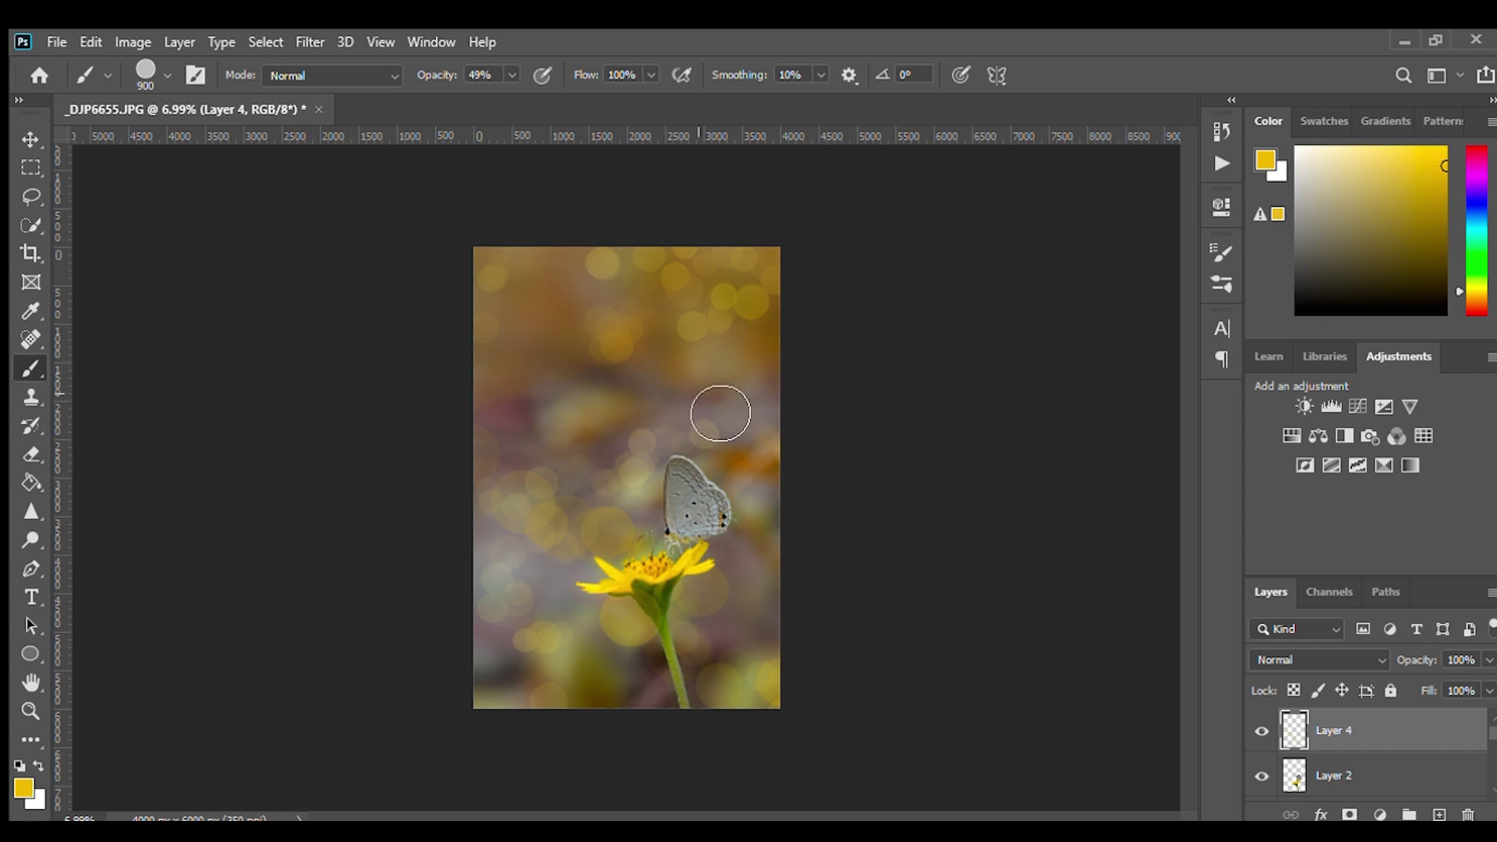
Compare the large dabs with undo and redo, ending with Layer 4 left empty.
{"action": "key", "text": "ctrl+z"}
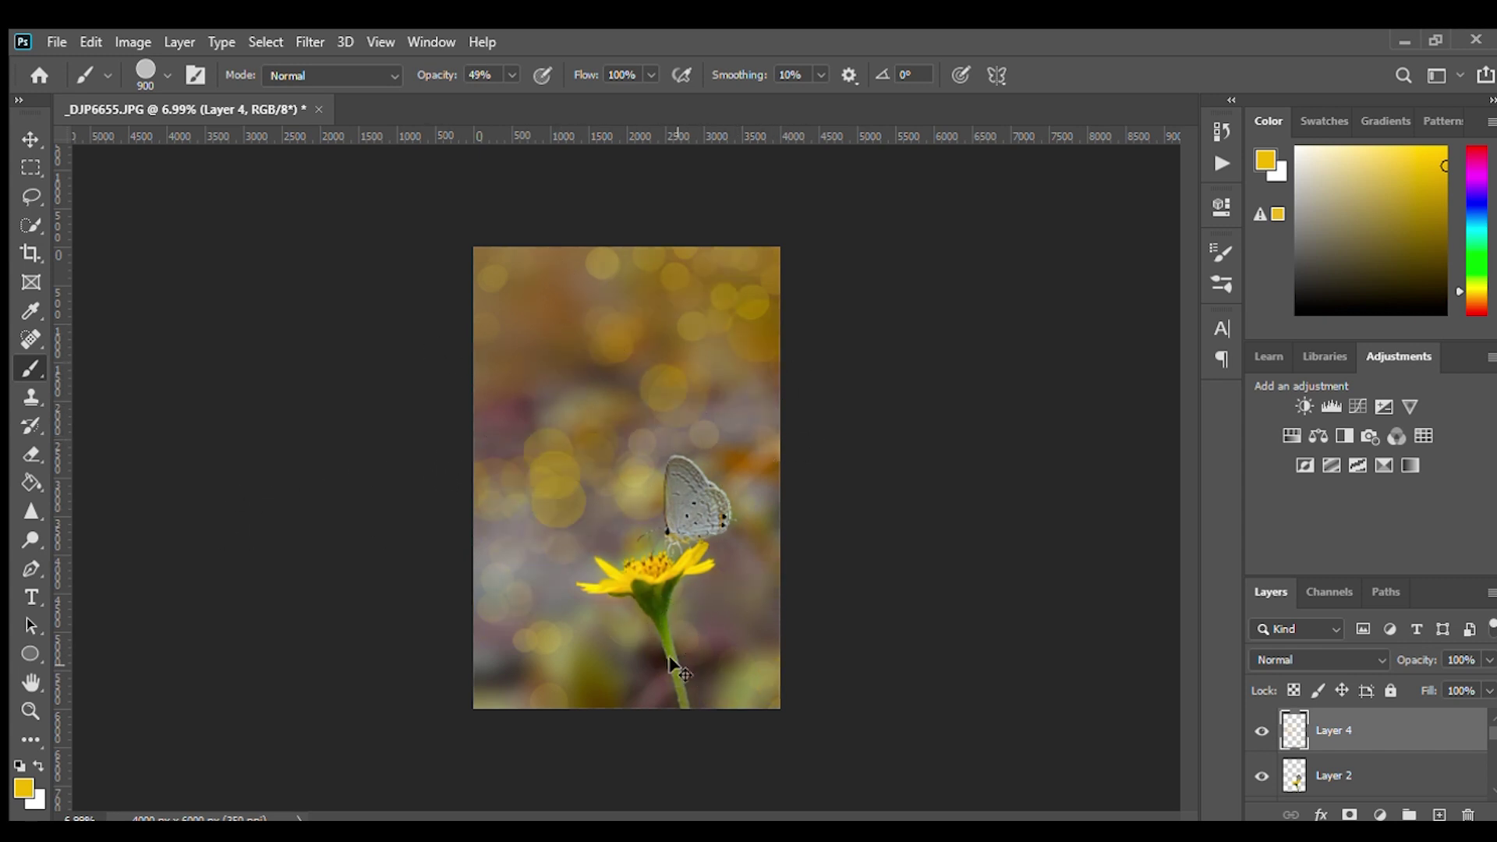
{"action": "key", "text": "ctrl+shift+z"}
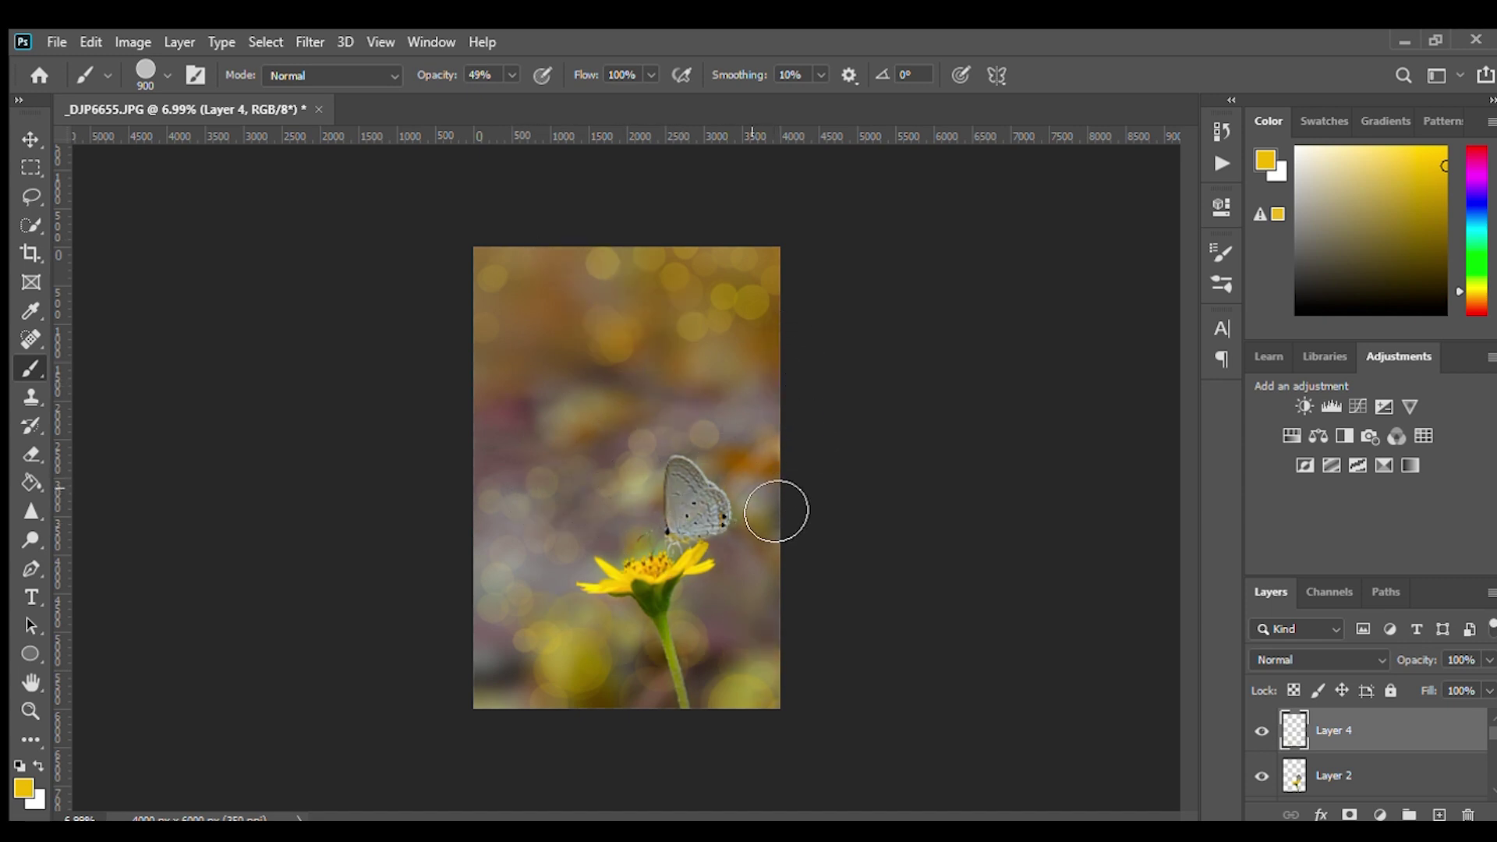
{"action": "key", "text": "ctrl+shift+z"}
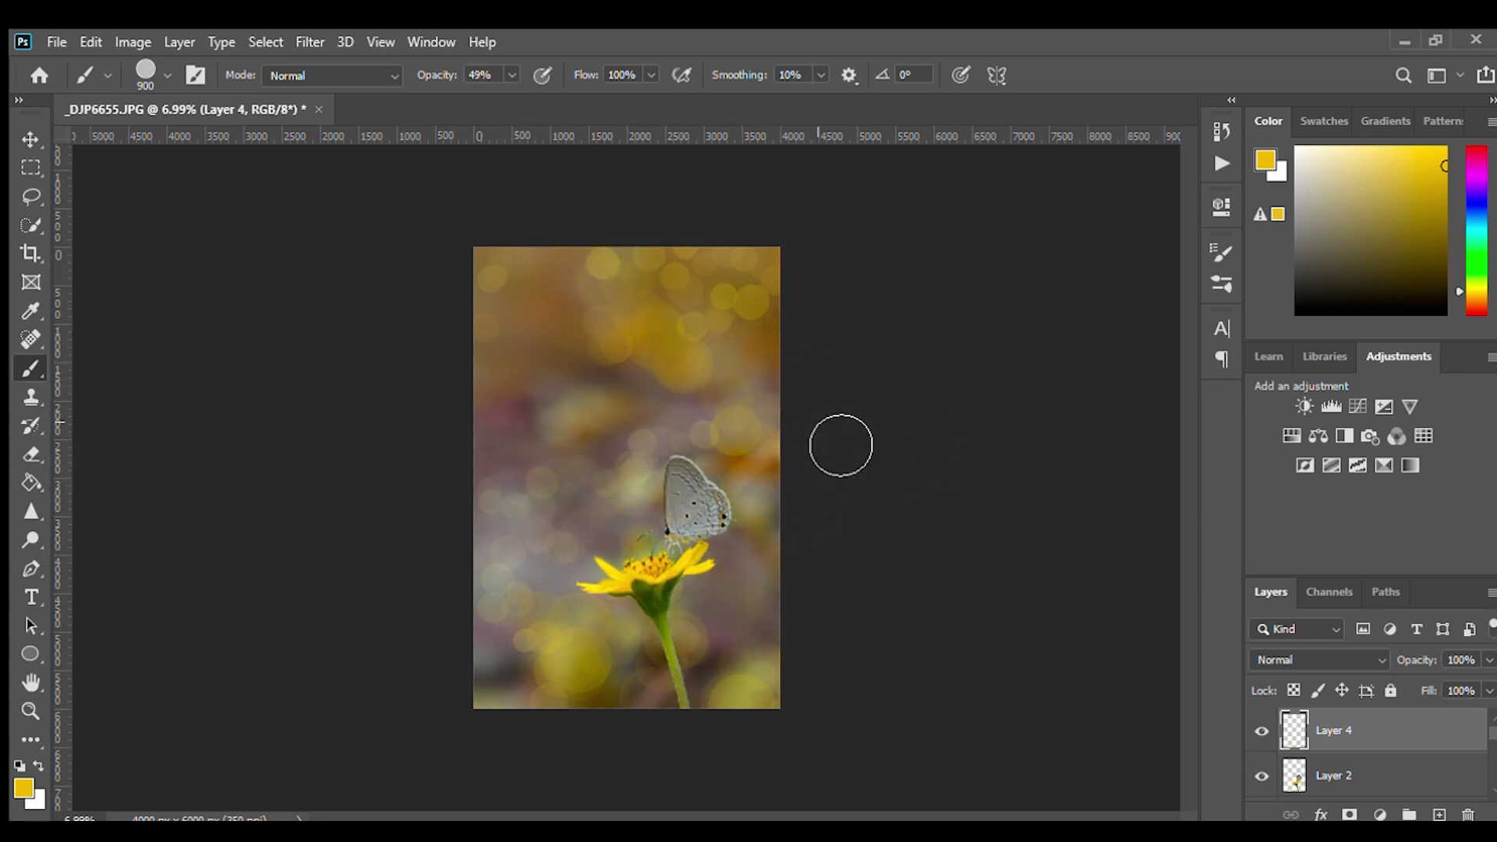
{"action": "key", "text": "ctrl+z"}
{"action": "key", "text": "ctrl+shift+z"}
{"action": "key", "text": "ctrl+z"}
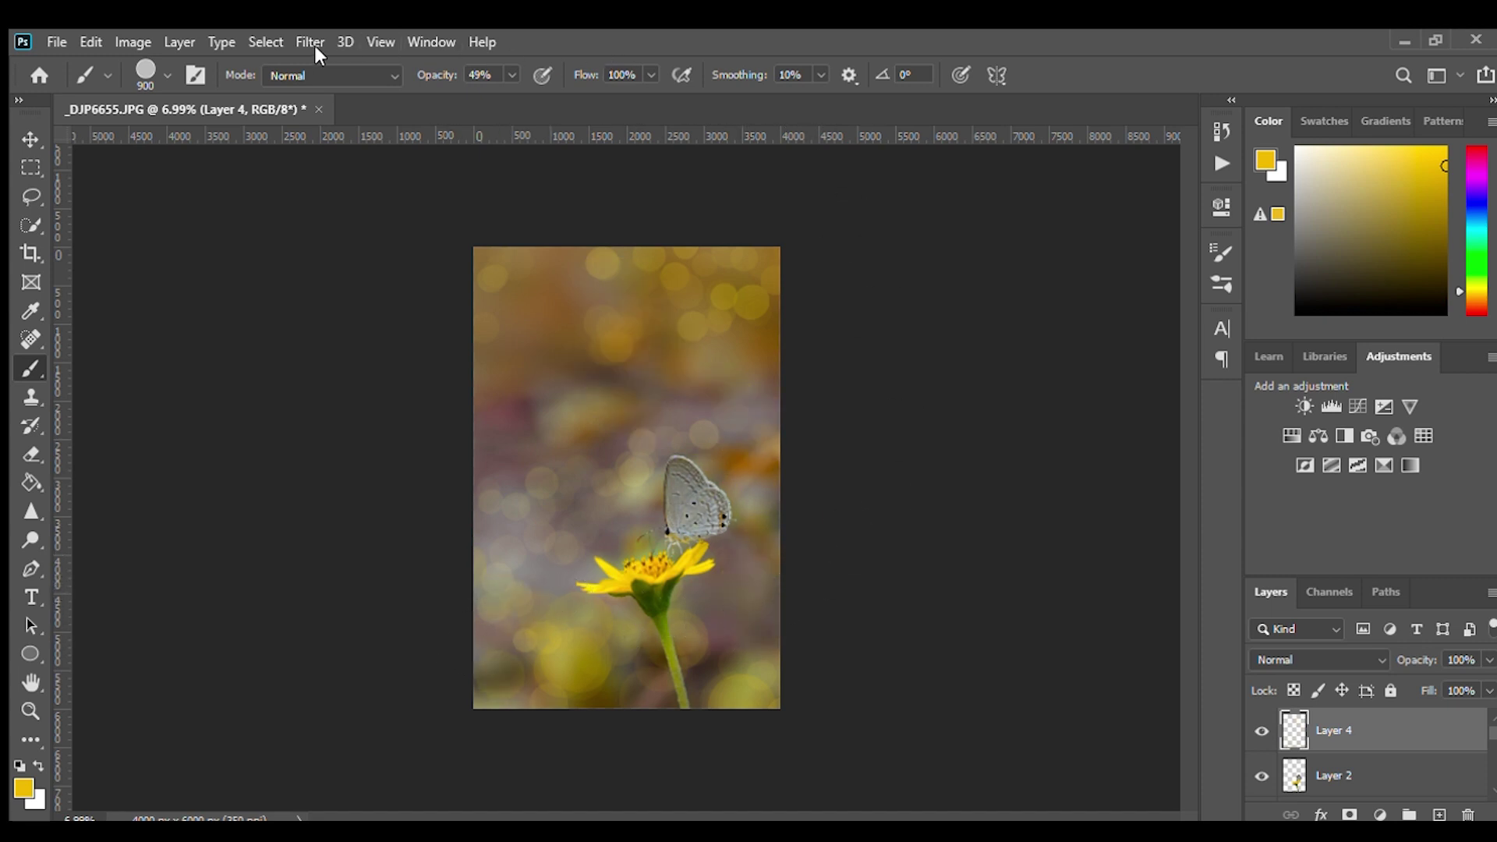
{"action": "key", "text": "ctrl+shift+z"}
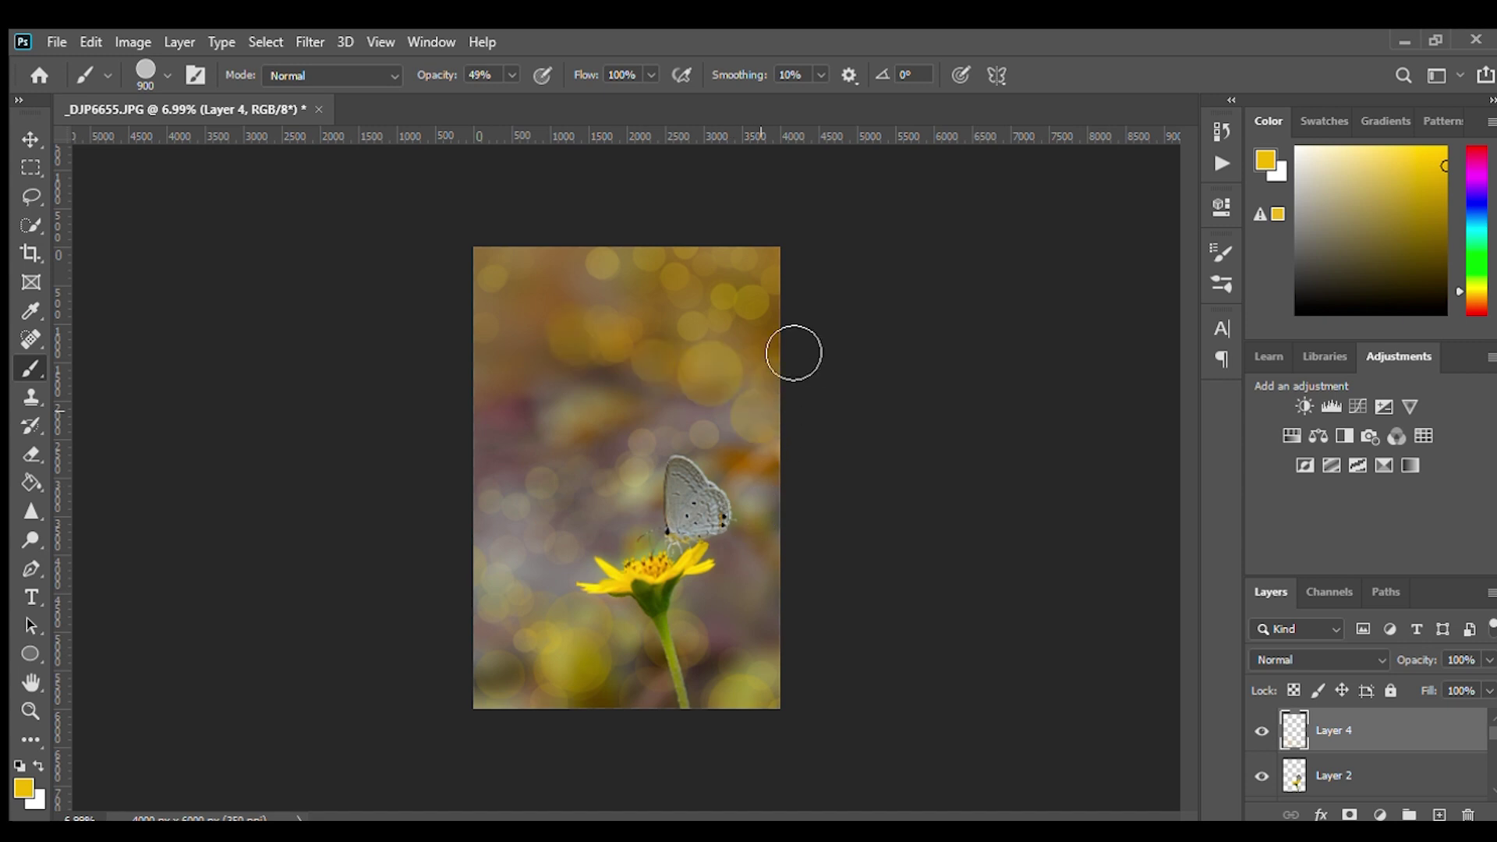
{"action": "key", "text": "ctrl+z"}
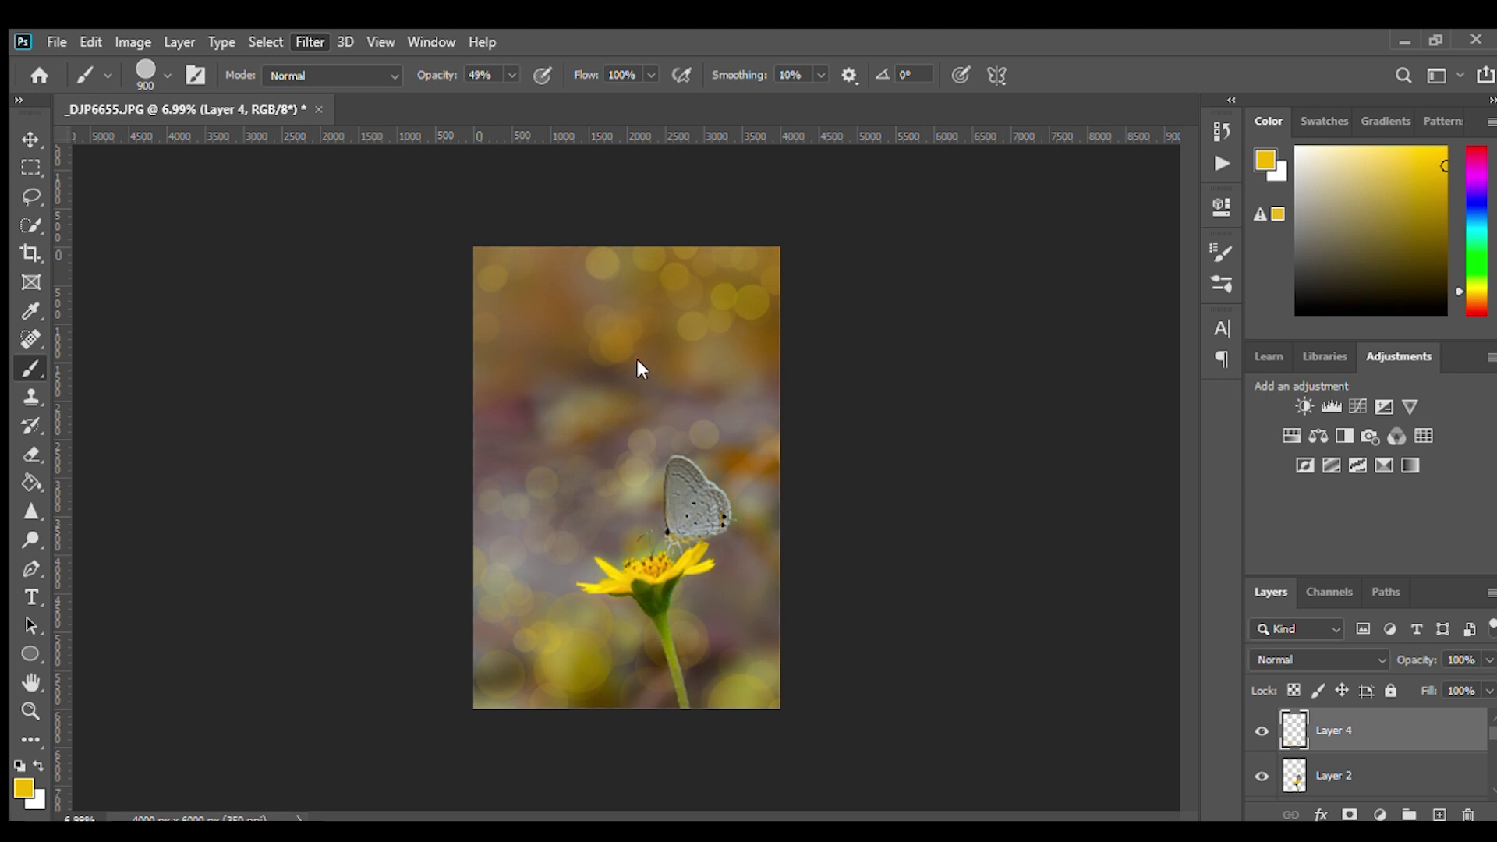
{"action": "key", "text": "h"}
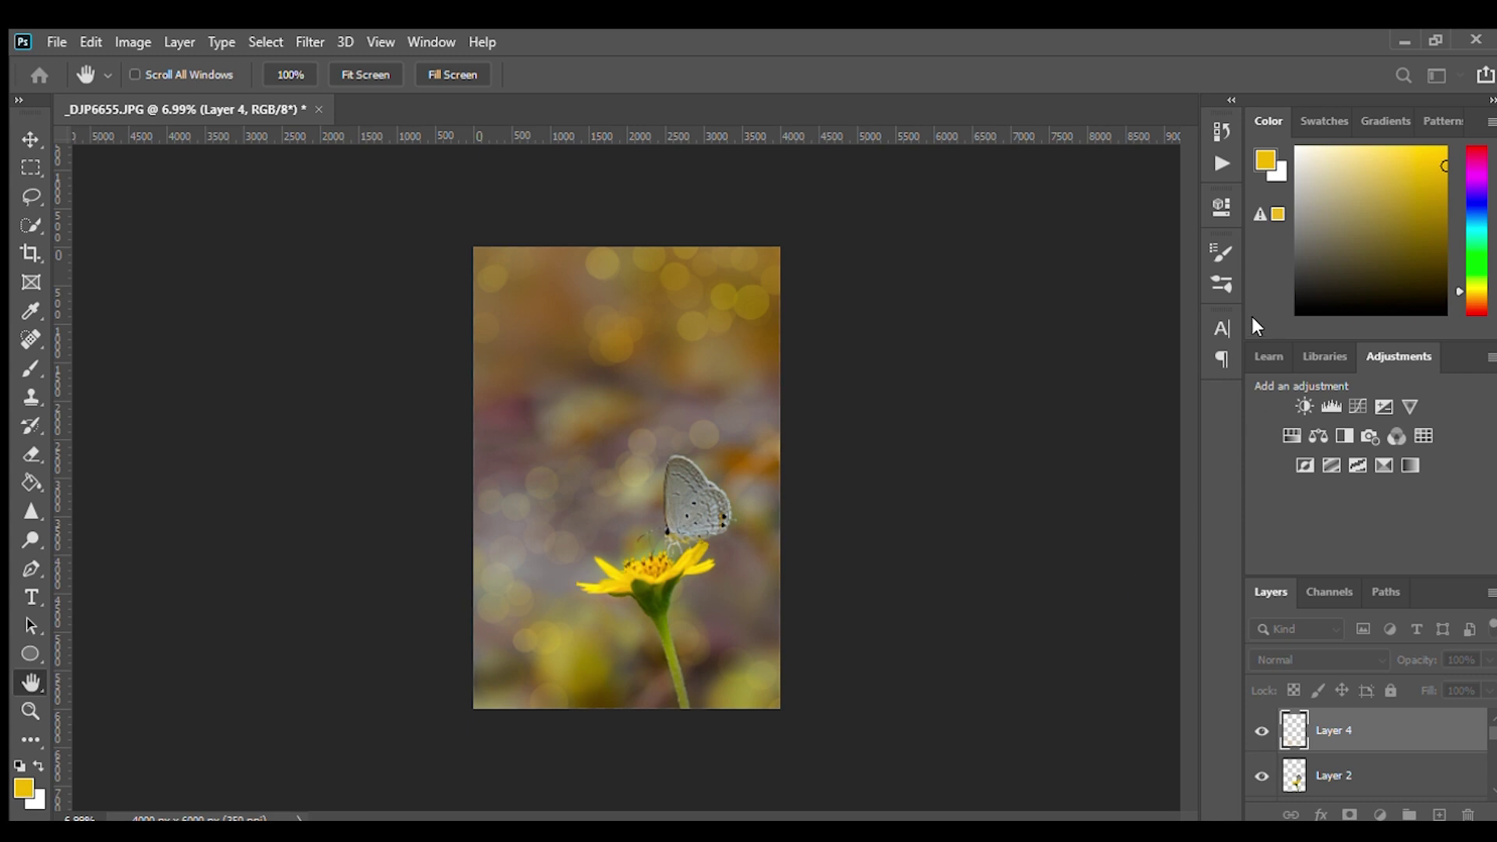
{"action": "key", "text": "b"}
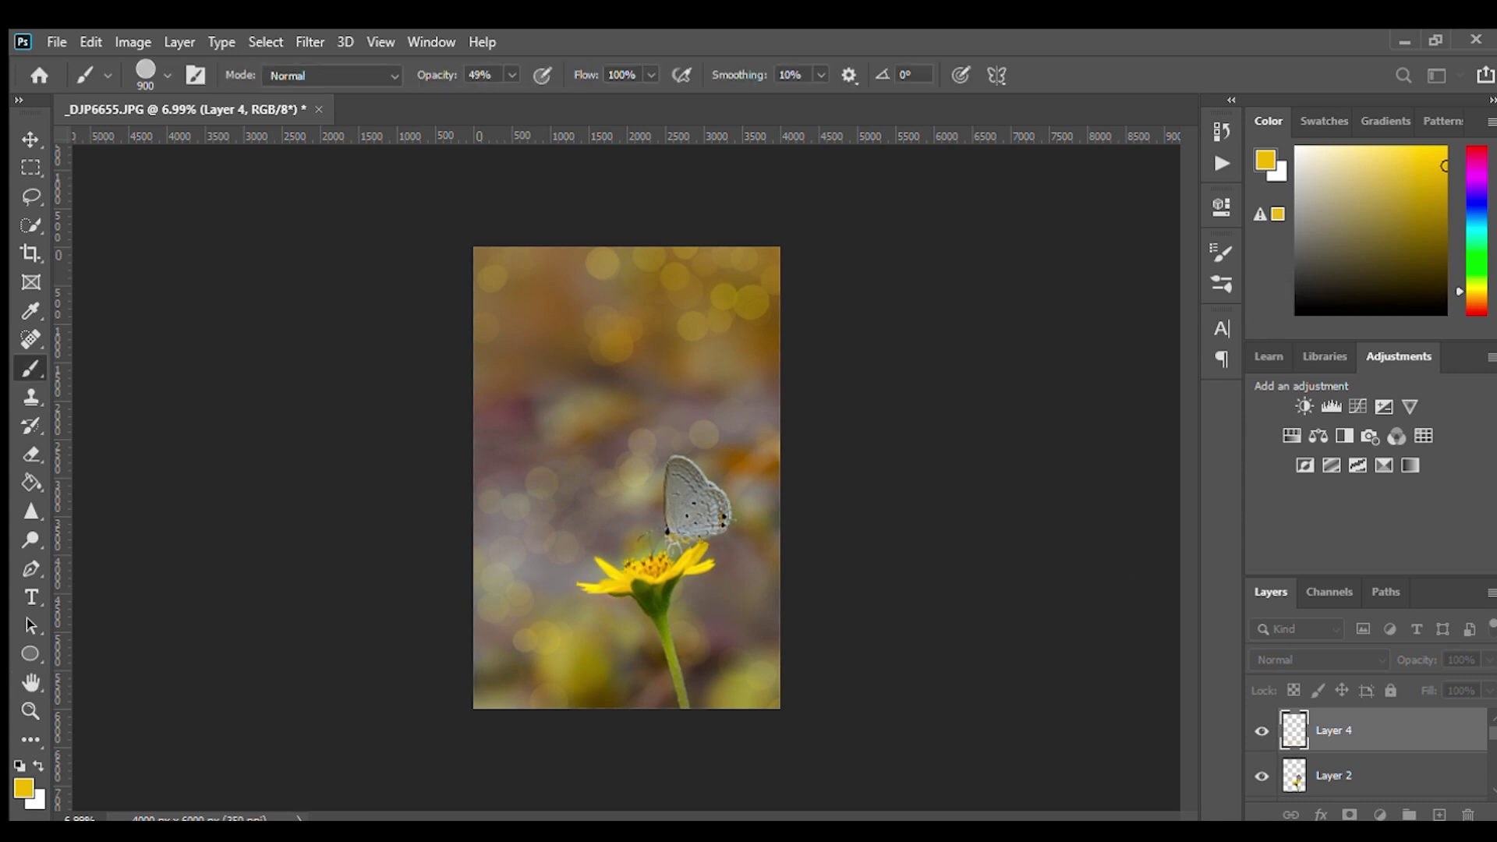
Select the bokeh layer and try a small yellow stroke left of the butterfly, then undo it.
{"action": "left_click", "coordinate": [1374, 776]}
{"action": "scroll", "coordinate": [1439, 756], "scroll_direction": "down", "scroll_amount": 1}
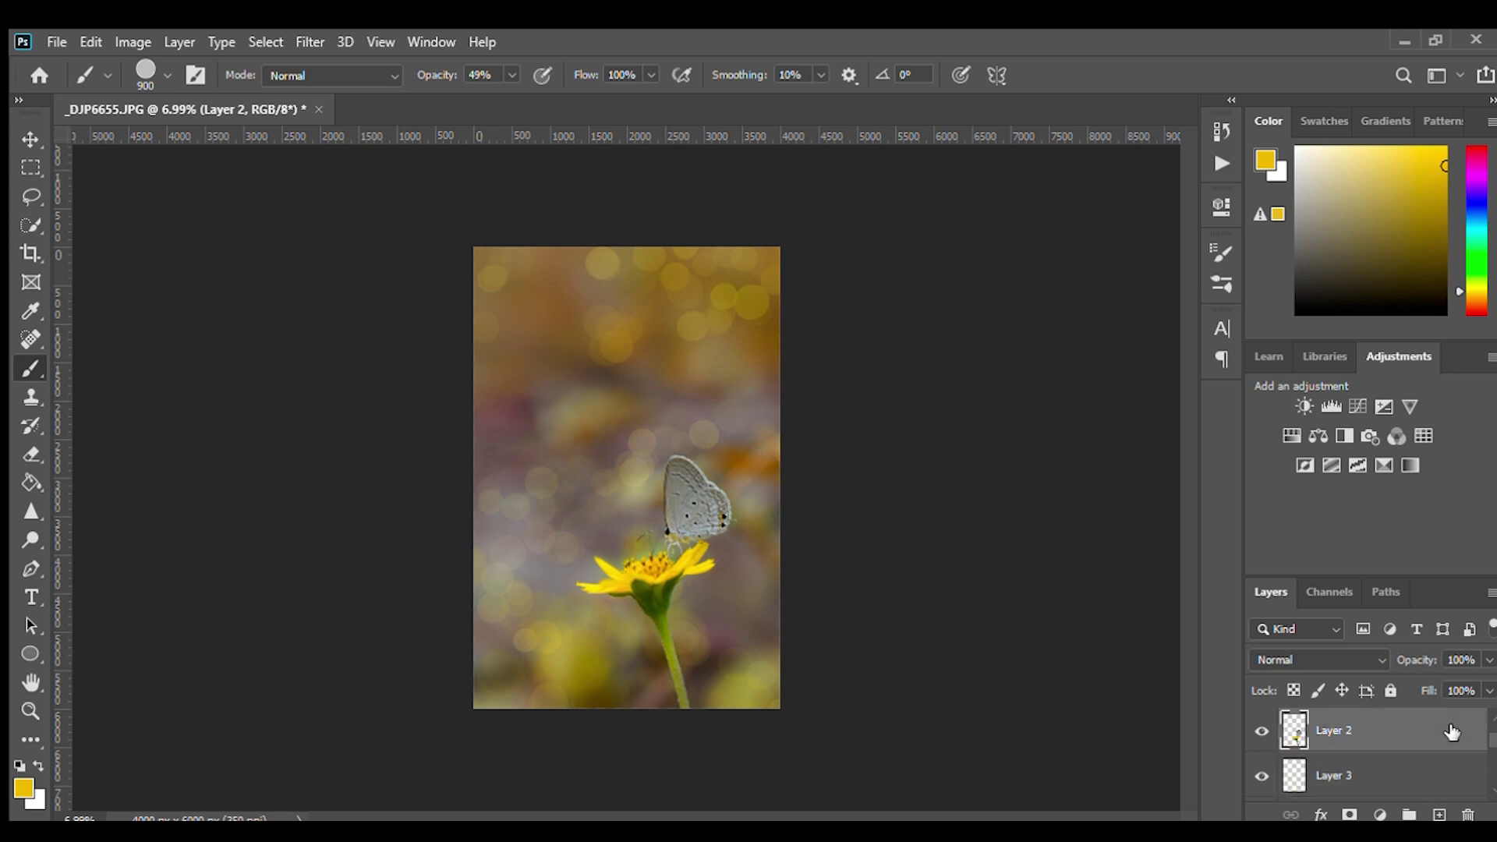
{"action": "scroll", "coordinate": [1439, 756], "scroll_direction": "down", "scroll_amount": 1}
{"action": "scroll", "coordinate": [1358, 768], "scroll_direction": "up", "scroll_amount": 1}
{"action": "left_click", "coordinate": [1361, 775]}
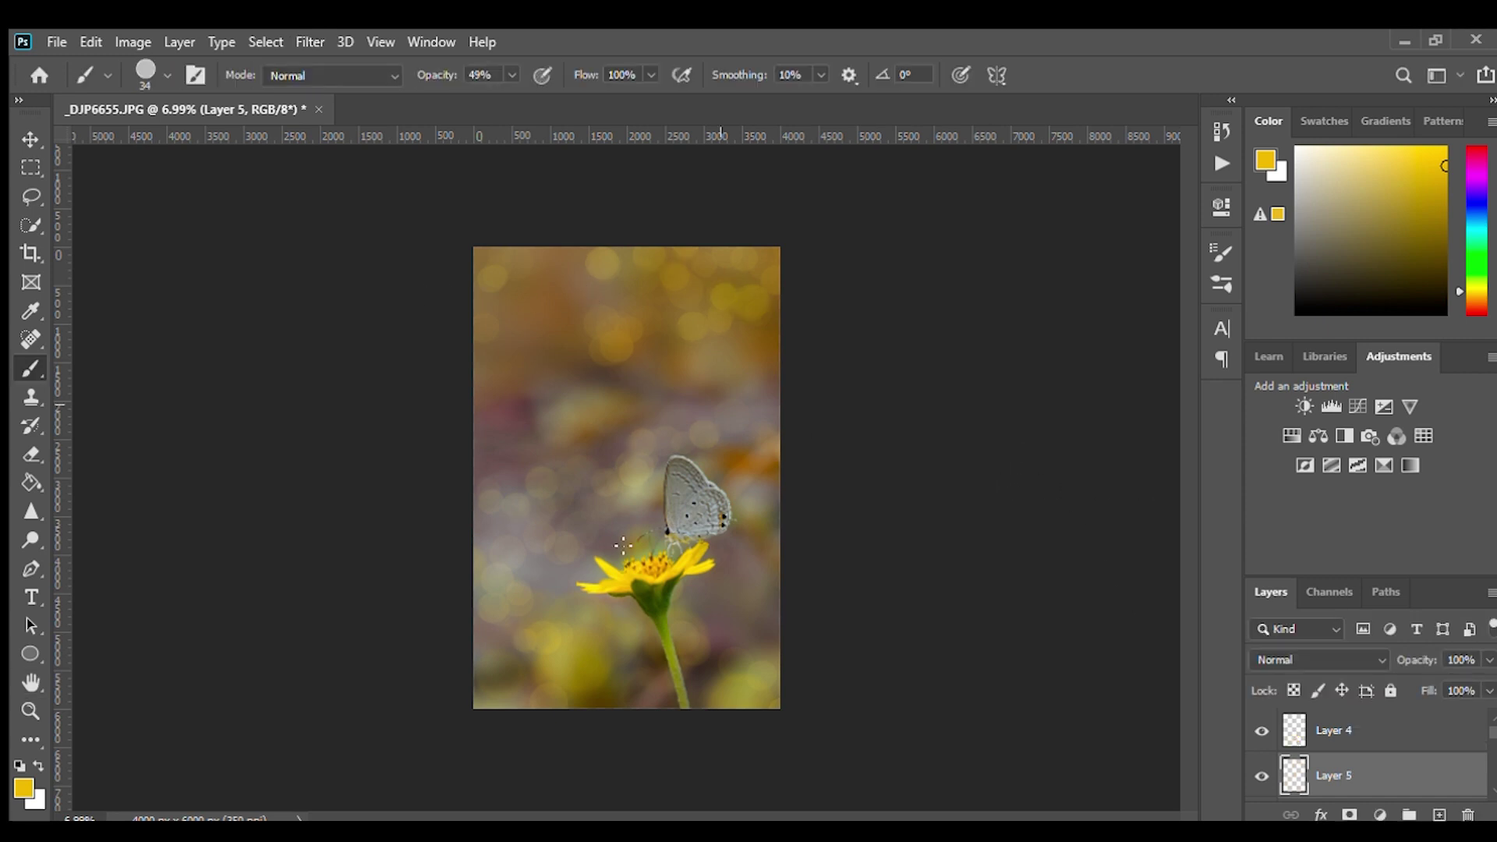
{"action": "left_click_drag", "start_coordinate": [620, 550], "coordinate": [596, 449]}
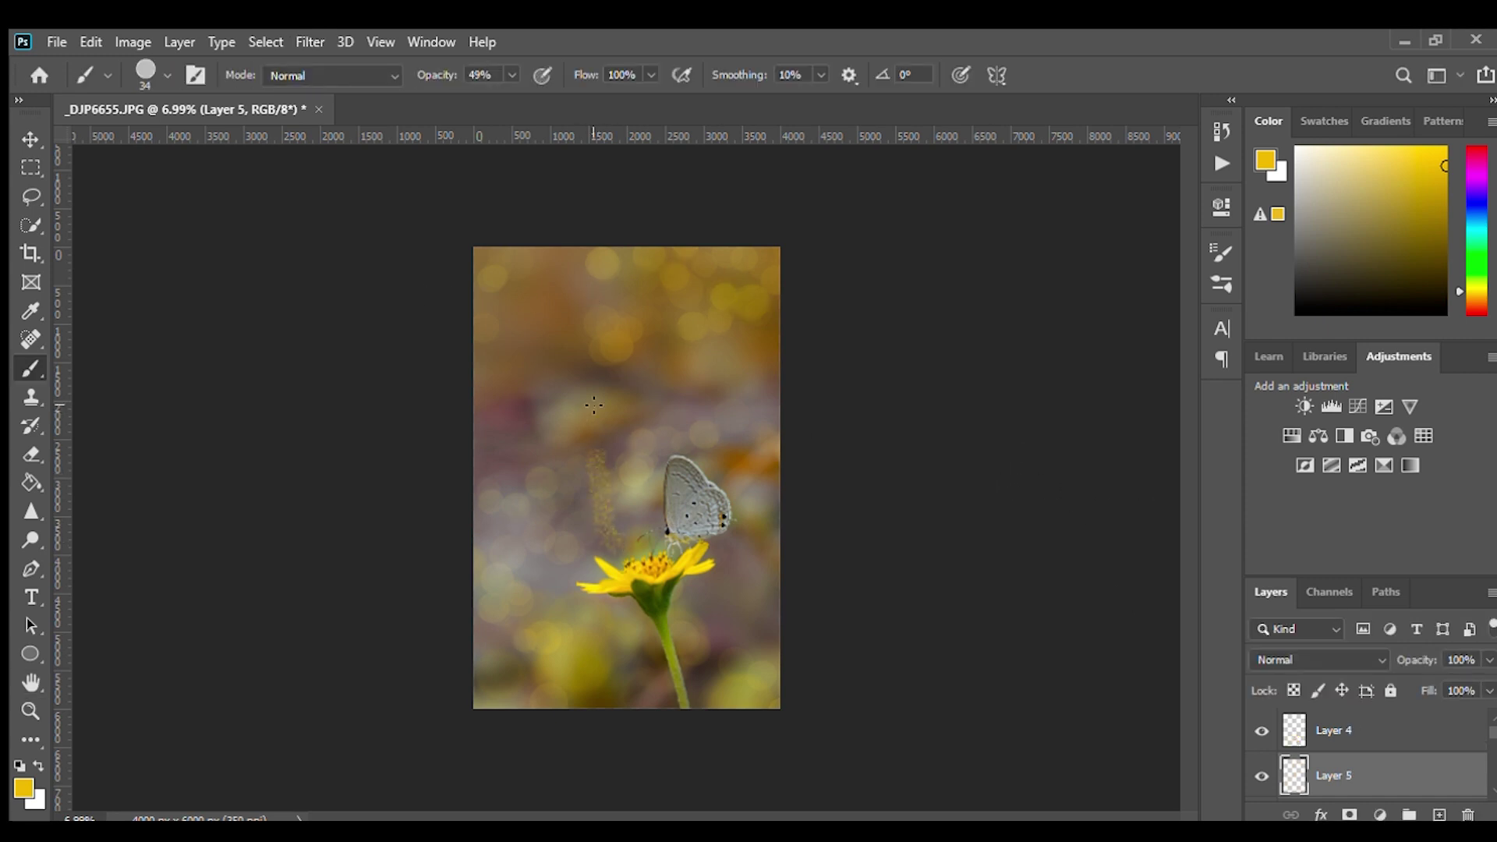
{"action": "key", "text": "ctrl+z"}
Try several bokeh dot strokes near the flower, undoing each oversized or misplaced one.
{"action": "scroll", "coordinate": [612, 550], "scroll_direction": "up", "scroll_amount": 1}
{"action": "scroll", "coordinate": [616, 562], "scroll_direction": "up", "scroll_amount": 2}
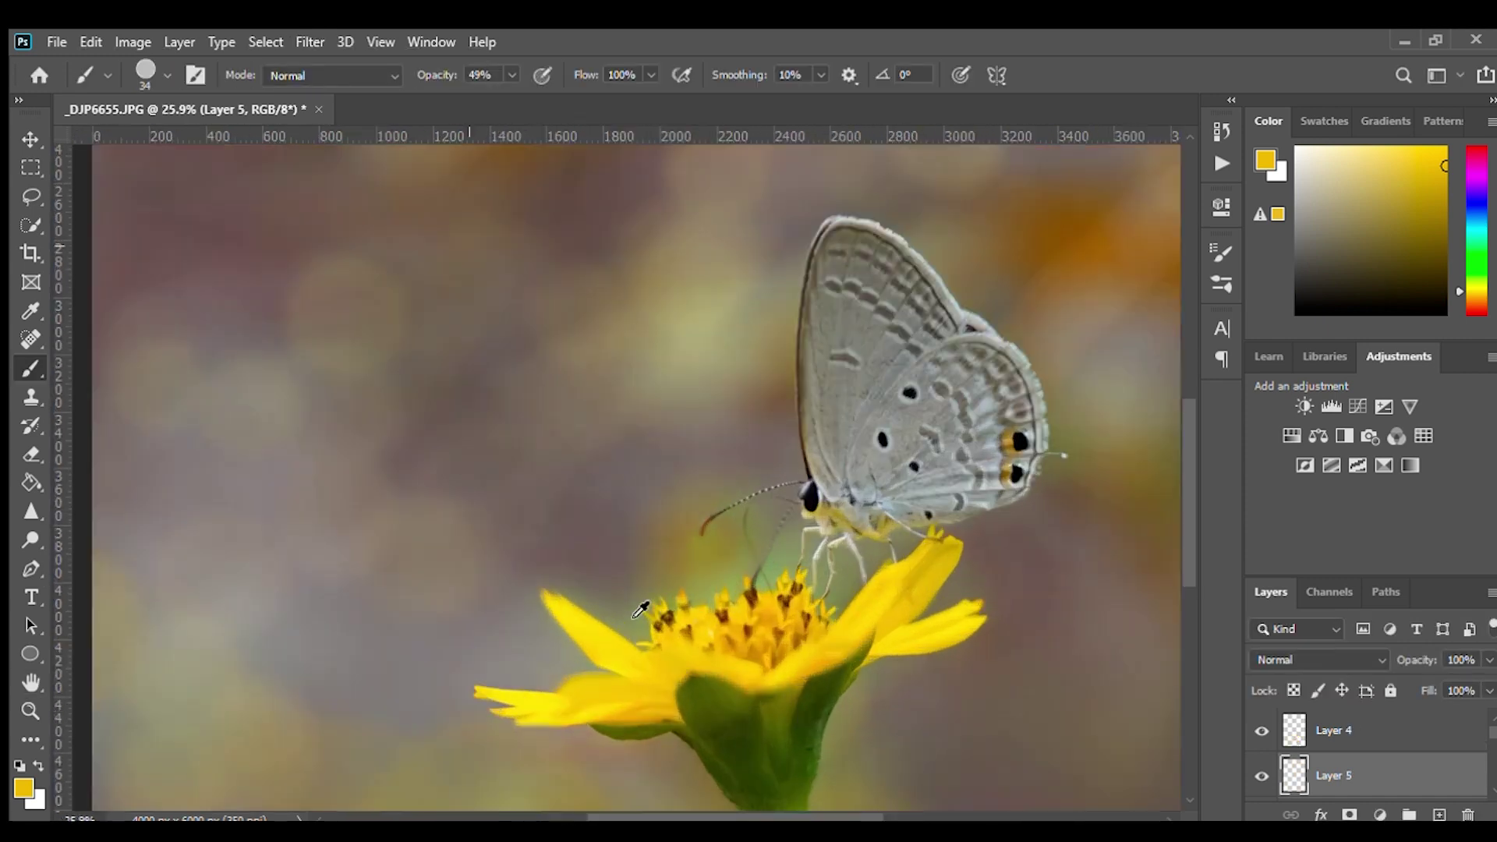
{"action": "scroll", "coordinate": [670, 612], "scroll_direction": "up", "scroll_amount": 1}
{"action": "scroll", "coordinate": [671, 612], "scroll_direction": "up", "scroll_amount": 1}
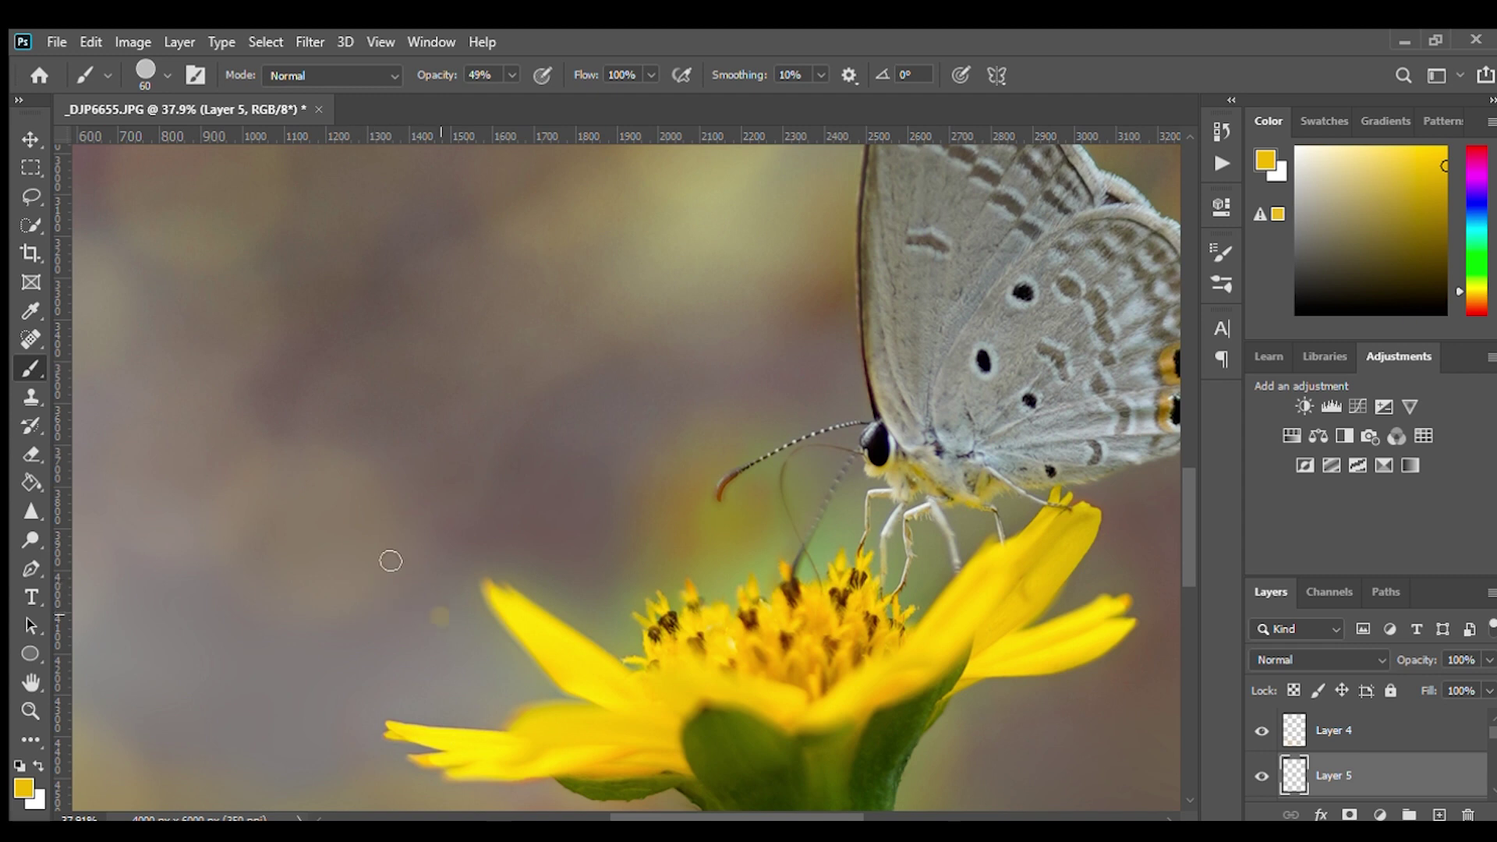
{"action": "mouse_move", "coordinate": [389, 561]}
{"action": "left_mouse_down"}
{"action": "mouse_move", "coordinate": [296, 421]}
{"action": "mouse_move", "coordinate": [312, 405]}
{"action": "left_mouse_up"}
{"action": "key", "text": "ctrl+z"}
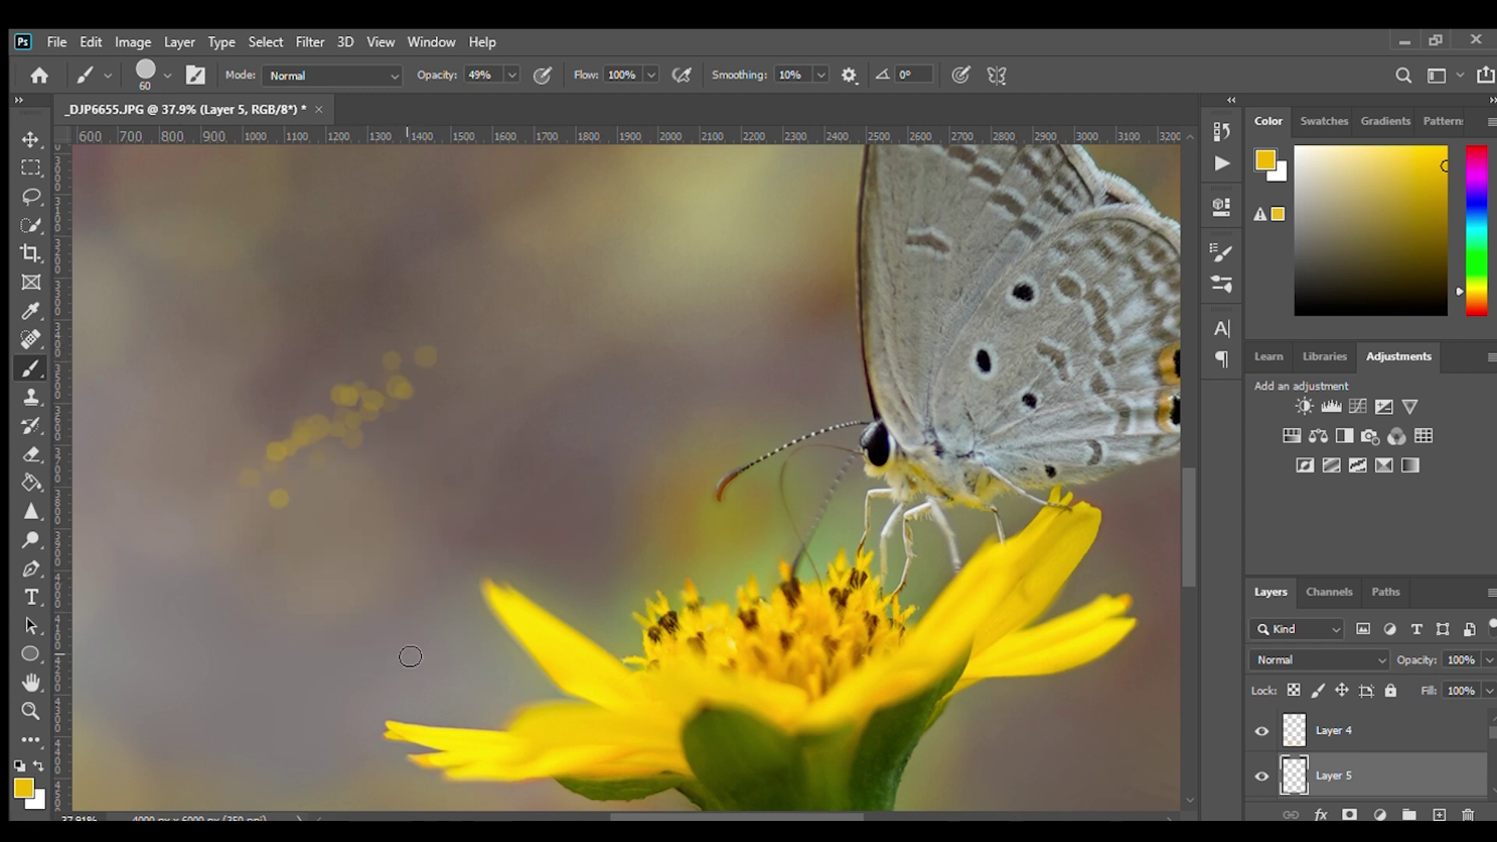
{"action": "left_click_drag", "start_coordinate": [406, 659], "coordinate": [237, 686]}
{"action": "key", "text": "ctrl+z"}
{"action": "left_click_drag", "start_coordinate": [446, 577], "coordinate": [639, 335]}
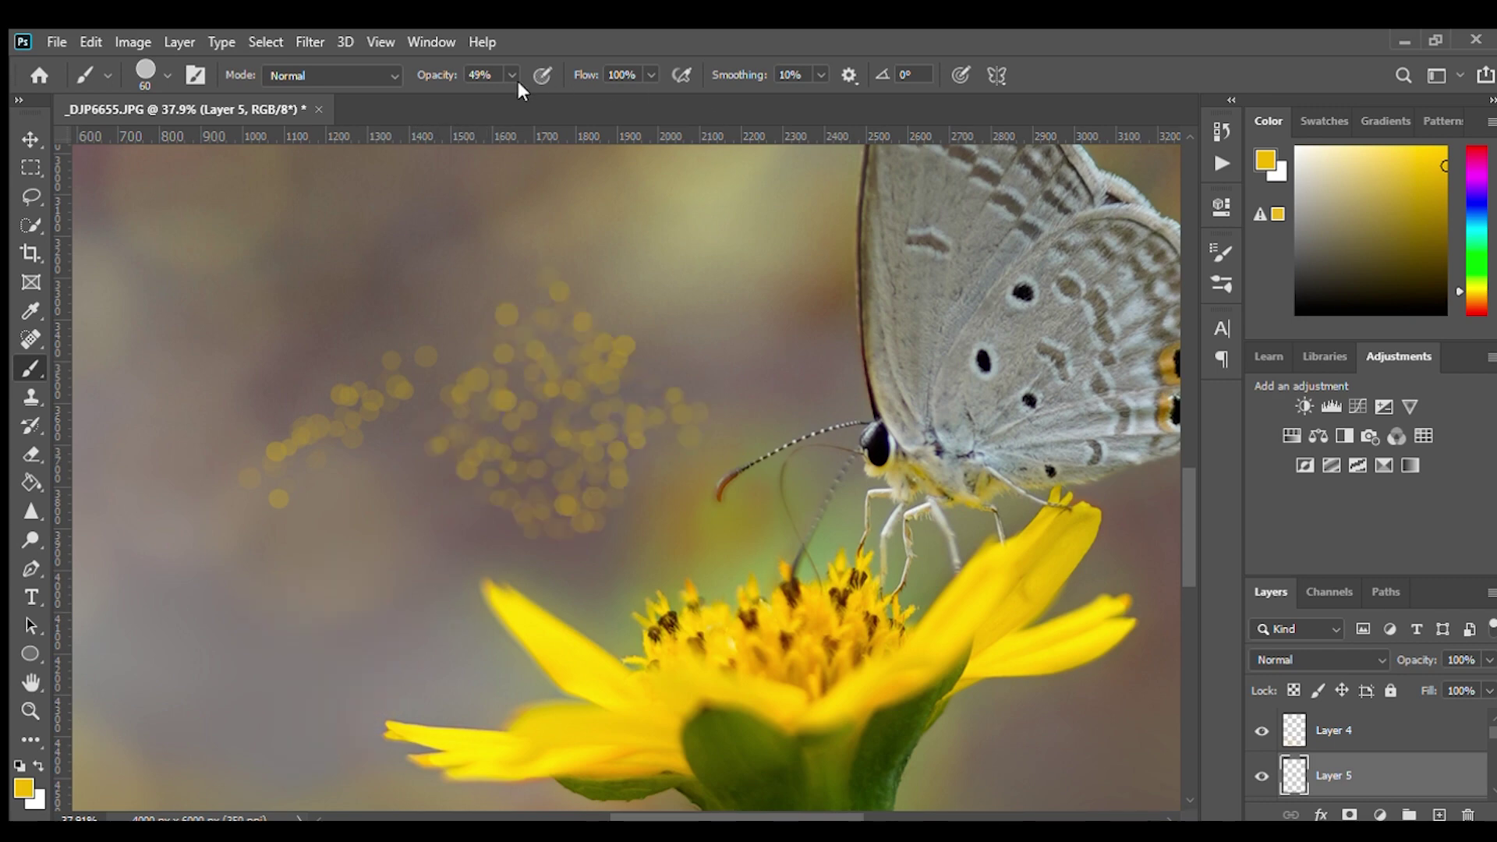
{"action": "key", "text": "ctrl+z"}
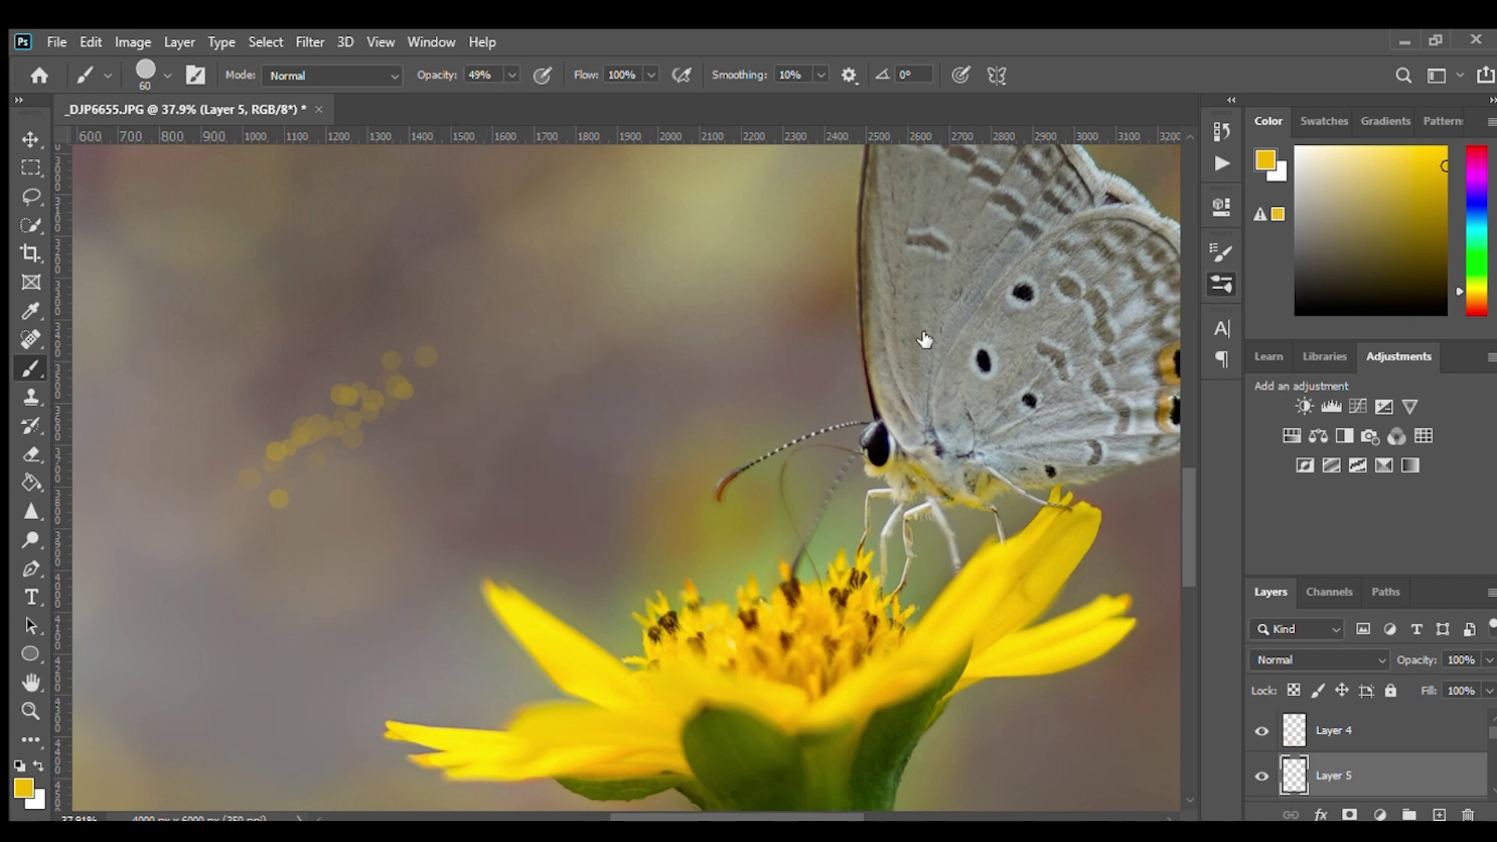
{"action": "left_click_drag", "start_coordinate": [460, 179], "coordinate": [568, 424]}
{"action": "key", "text": "ctrl+z"}
{"action": "scroll", "coordinate": [518, 478], "scroll_direction": "down", "scroll_amount": 3}
{"action": "scroll", "coordinate": [519, 481], "scroll_direction": "down", "scroll_amount": 3}
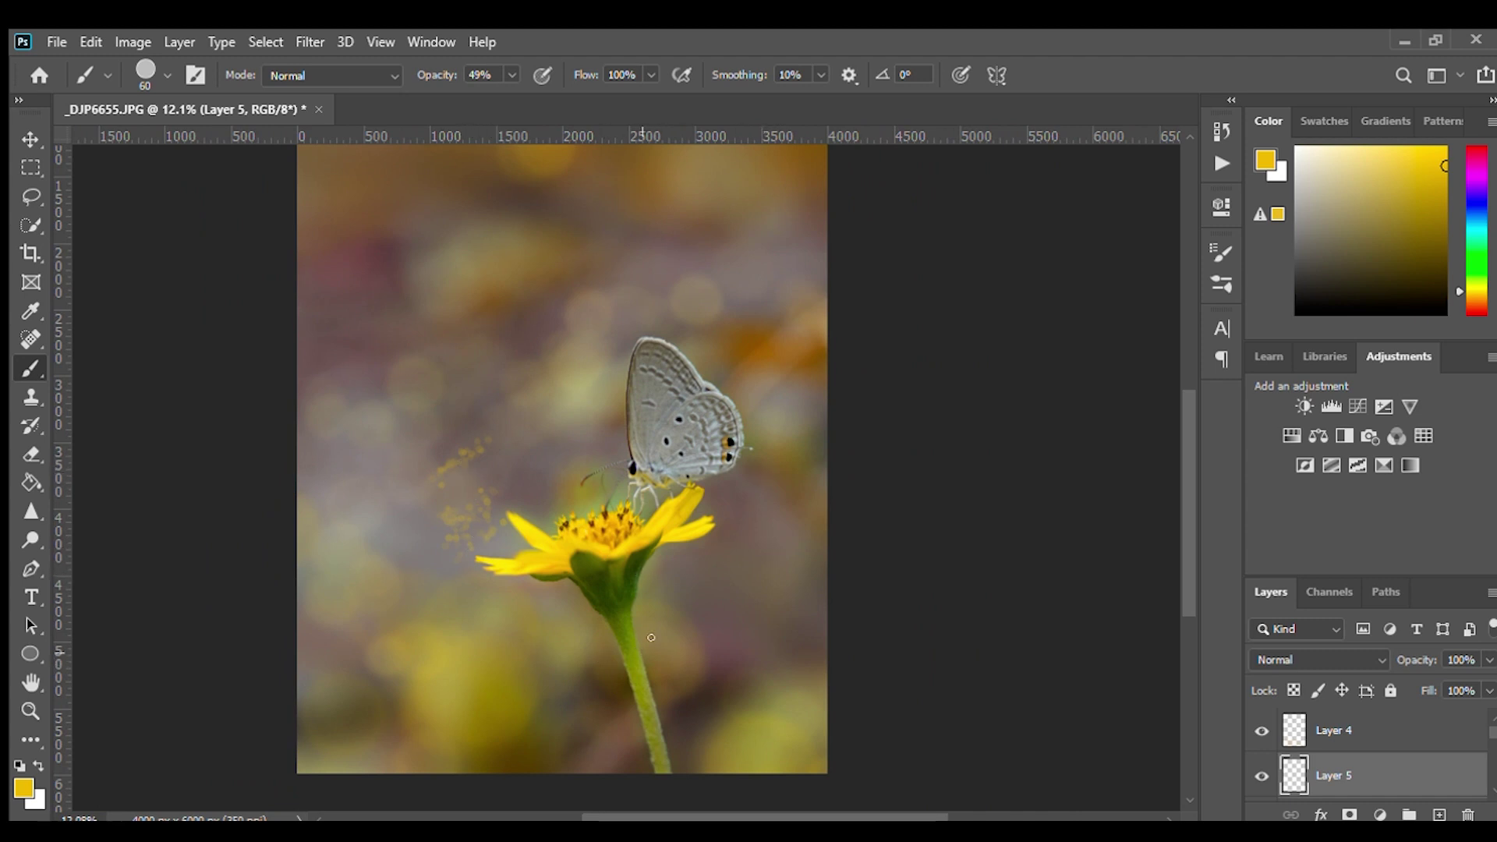
Paint yellow bokeh dots near the stem and butterfly, then lower Layer 5's opacity to 59%.
{"action": "left_click_drag", "start_coordinate": [659, 667], "coordinate": [733, 499]}
{"action": "key", "text": "ctrl+z"}
{"action": "key", "text": "ctrl+z"}
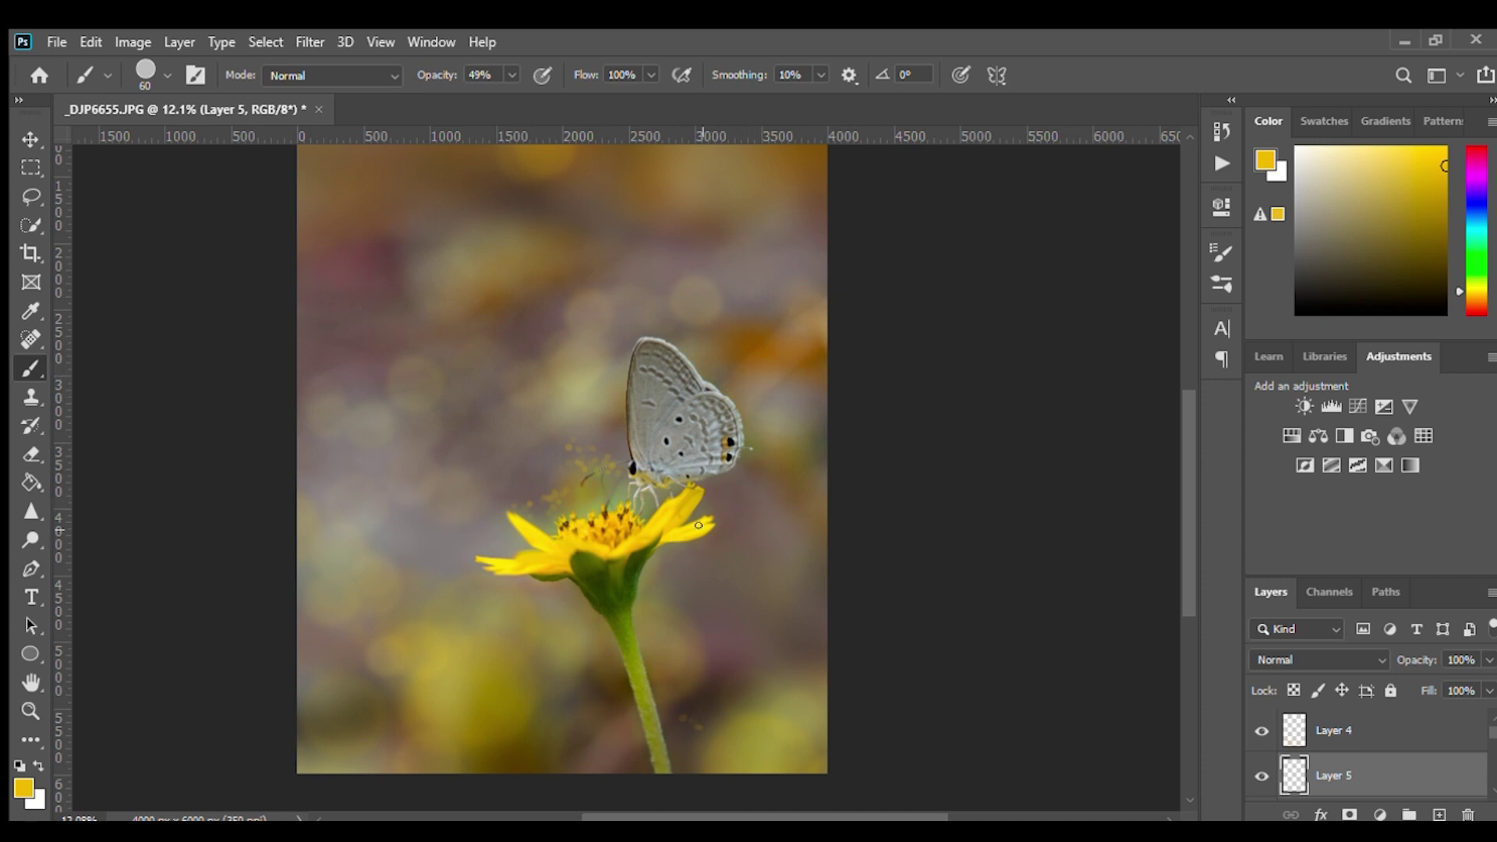
{"action": "left_click_drag", "start_coordinate": [705, 569], "coordinate": [735, 564]}
{"action": "key", "text": "ctrl+minus"}
{"action": "key", "text": "ctrl+minus"}
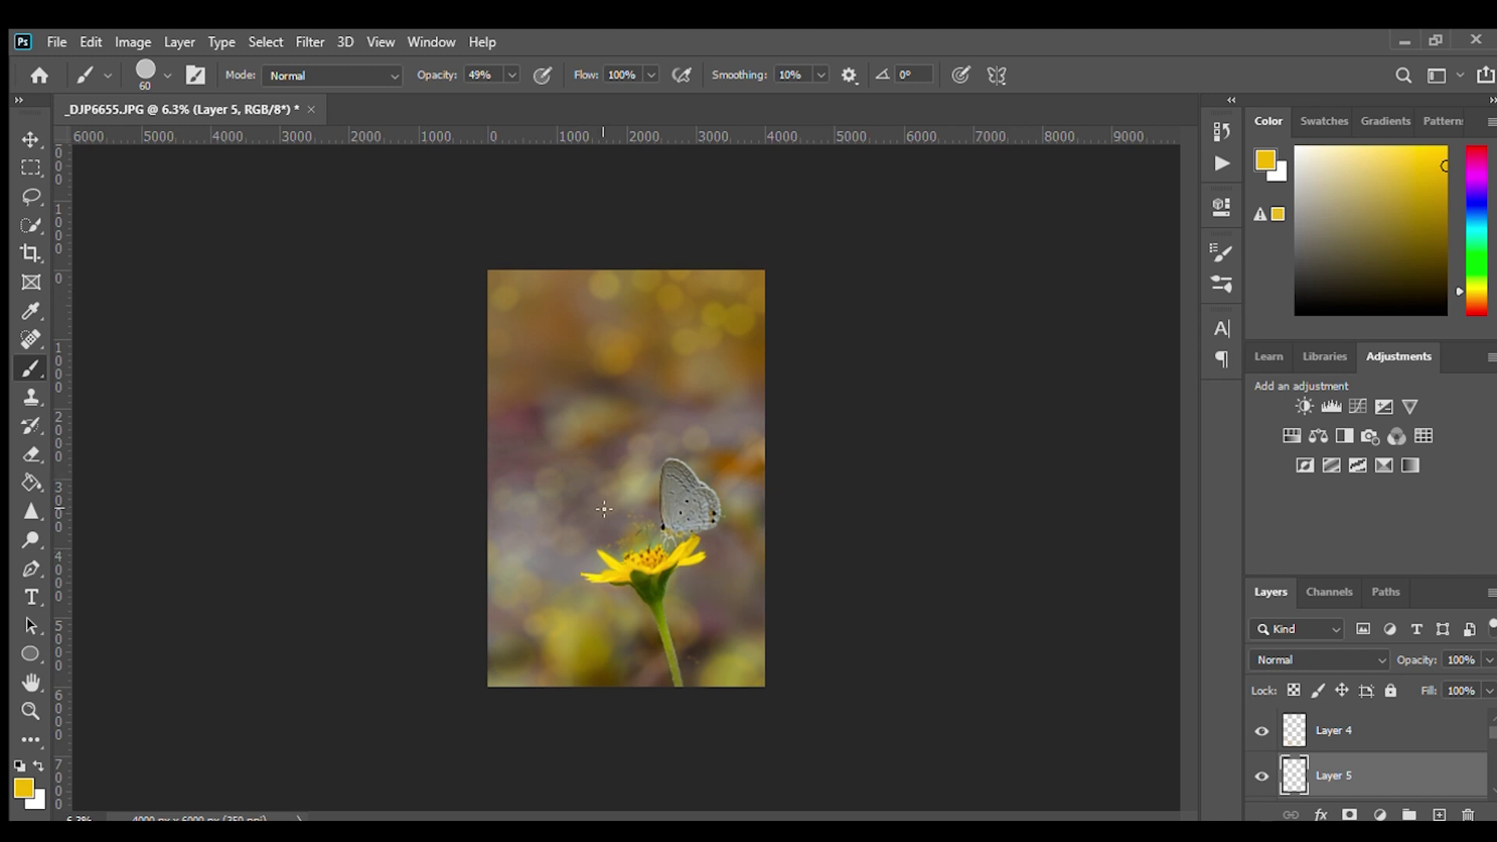
{"action": "key", "text": "ctrl+z"}
{"action": "left_click_drag", "start_coordinate": [734, 392], "coordinate": [722, 405]}
{"action": "left_click_drag", "start_coordinate": [635, 659], "coordinate": [638, 668]}
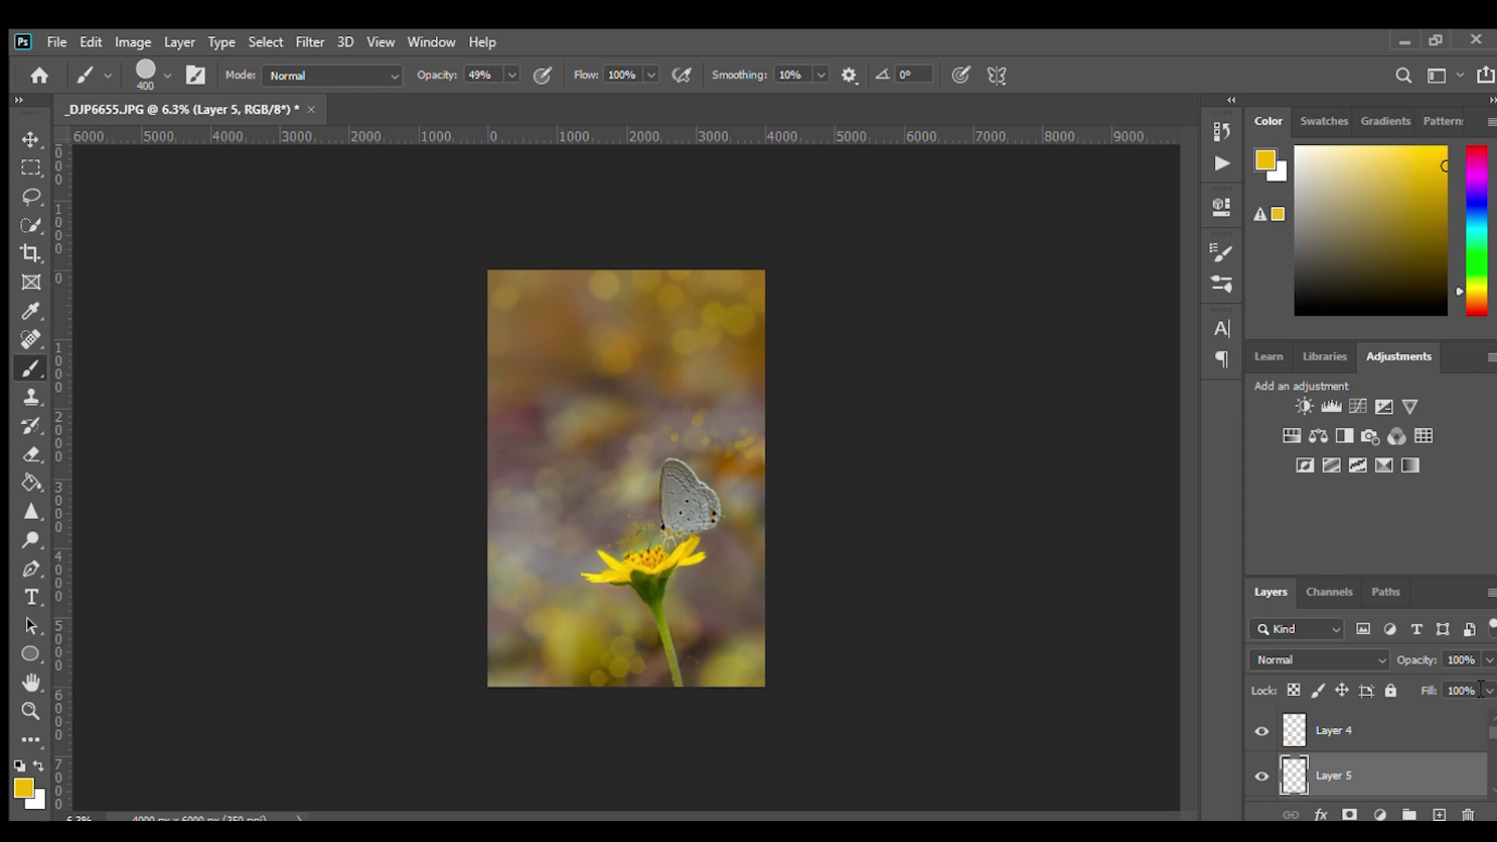
{"action": "mouse_move", "coordinate": [1487, 654]}
{"action": "left_mouse_down"}
{"action": "mouse_move", "coordinate": [1451, 677]}
{"action": "mouse_move", "coordinate": [1495, 664]}
{"action": "left_mouse_up"}
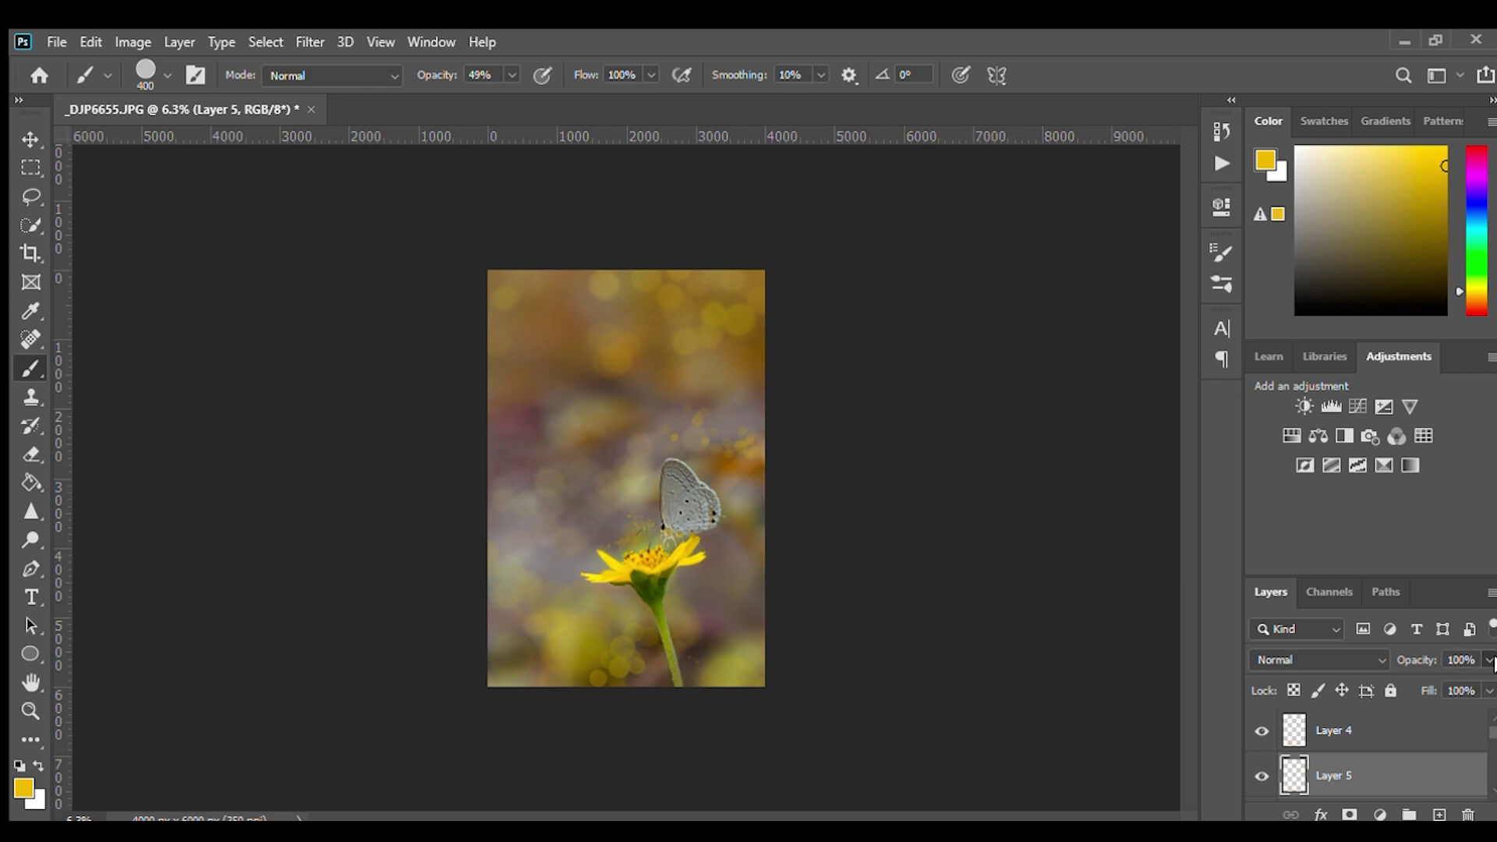
Confirm Layer 5's layer style and start a new layer with bokeh dabs left and right.
{"action": "double_click", "coordinate": [1344, 775]}
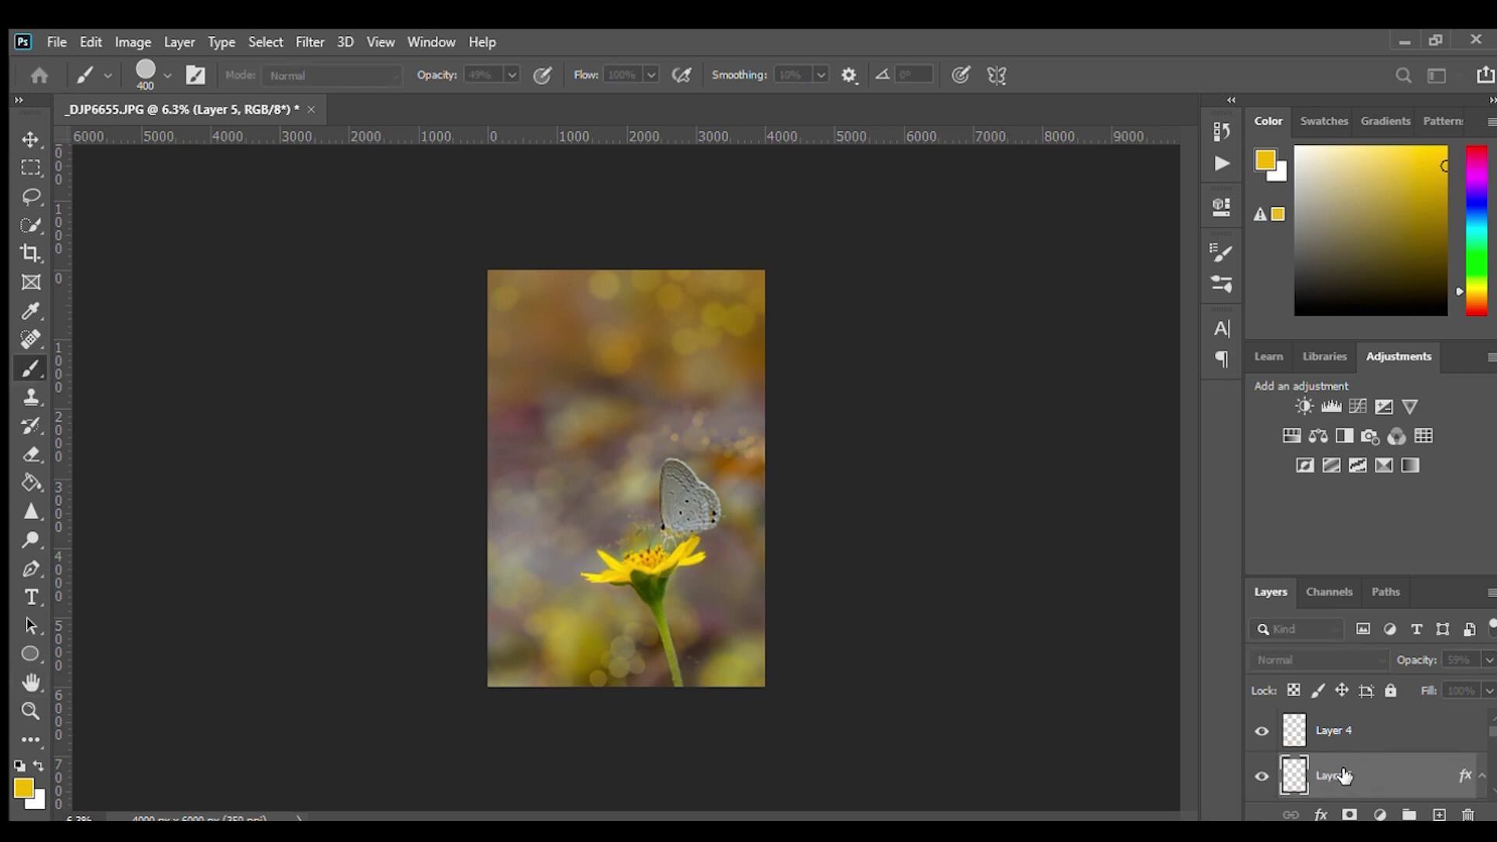
{"action": "key", "text": "Return"}
{"action": "key", "text": "ctrl+shift+alt+n"}
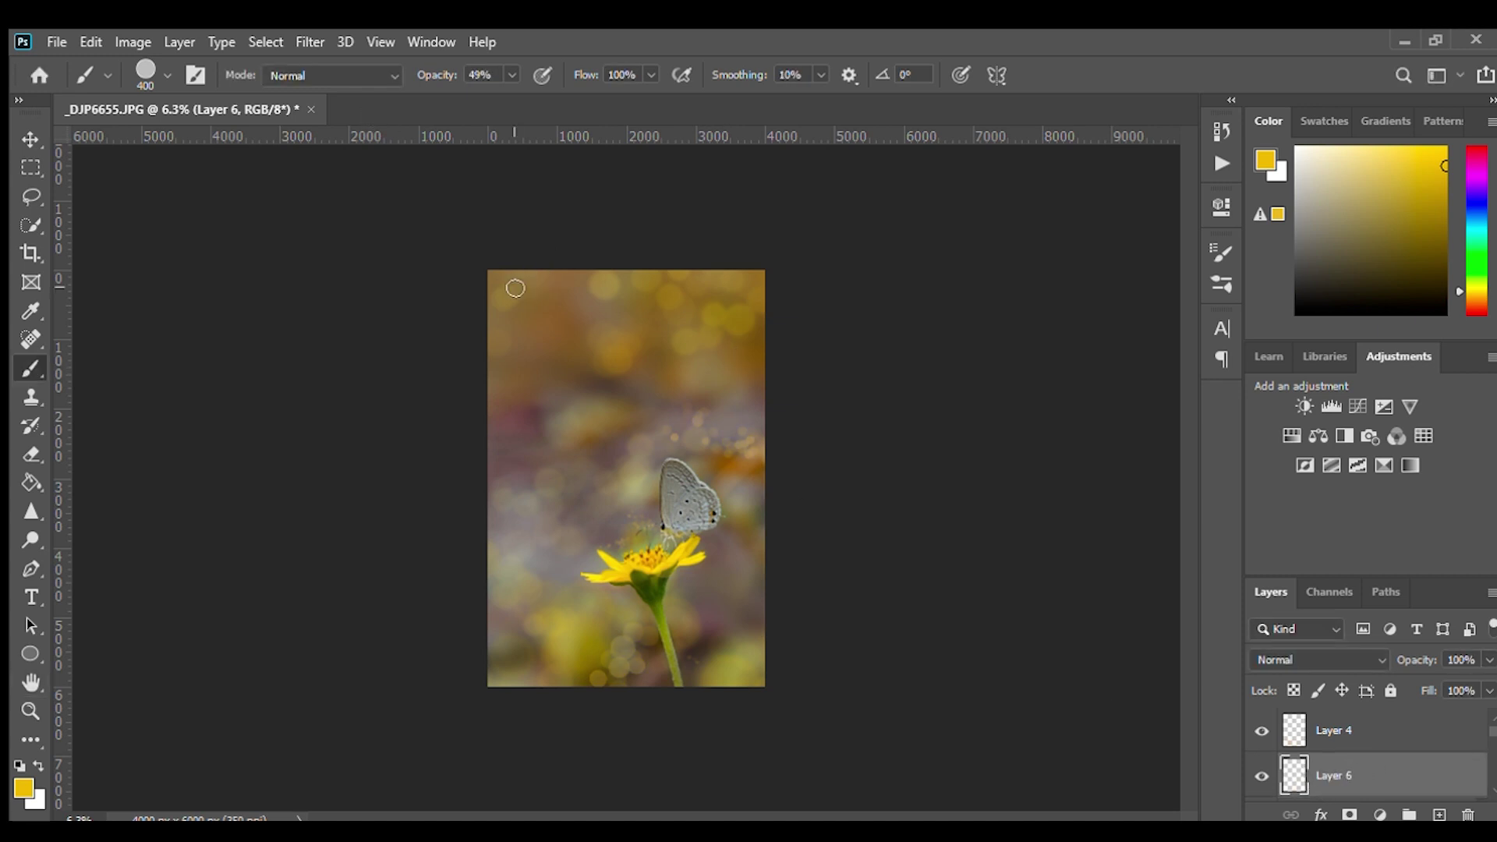
{"action": "left_click", "coordinate": [522, 425]}
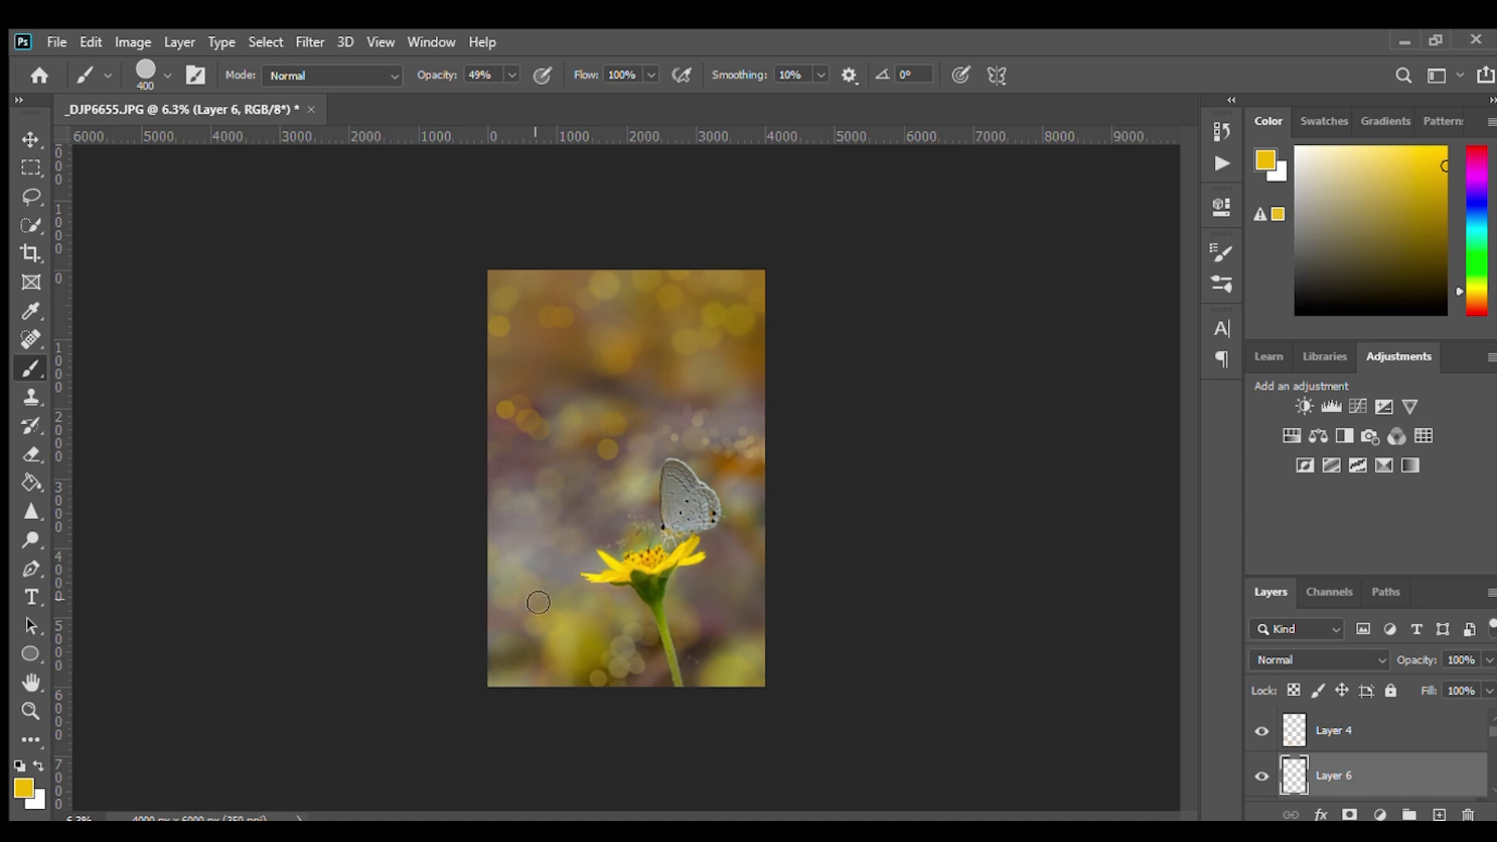
{"action": "left_click", "coordinate": [739, 594]}
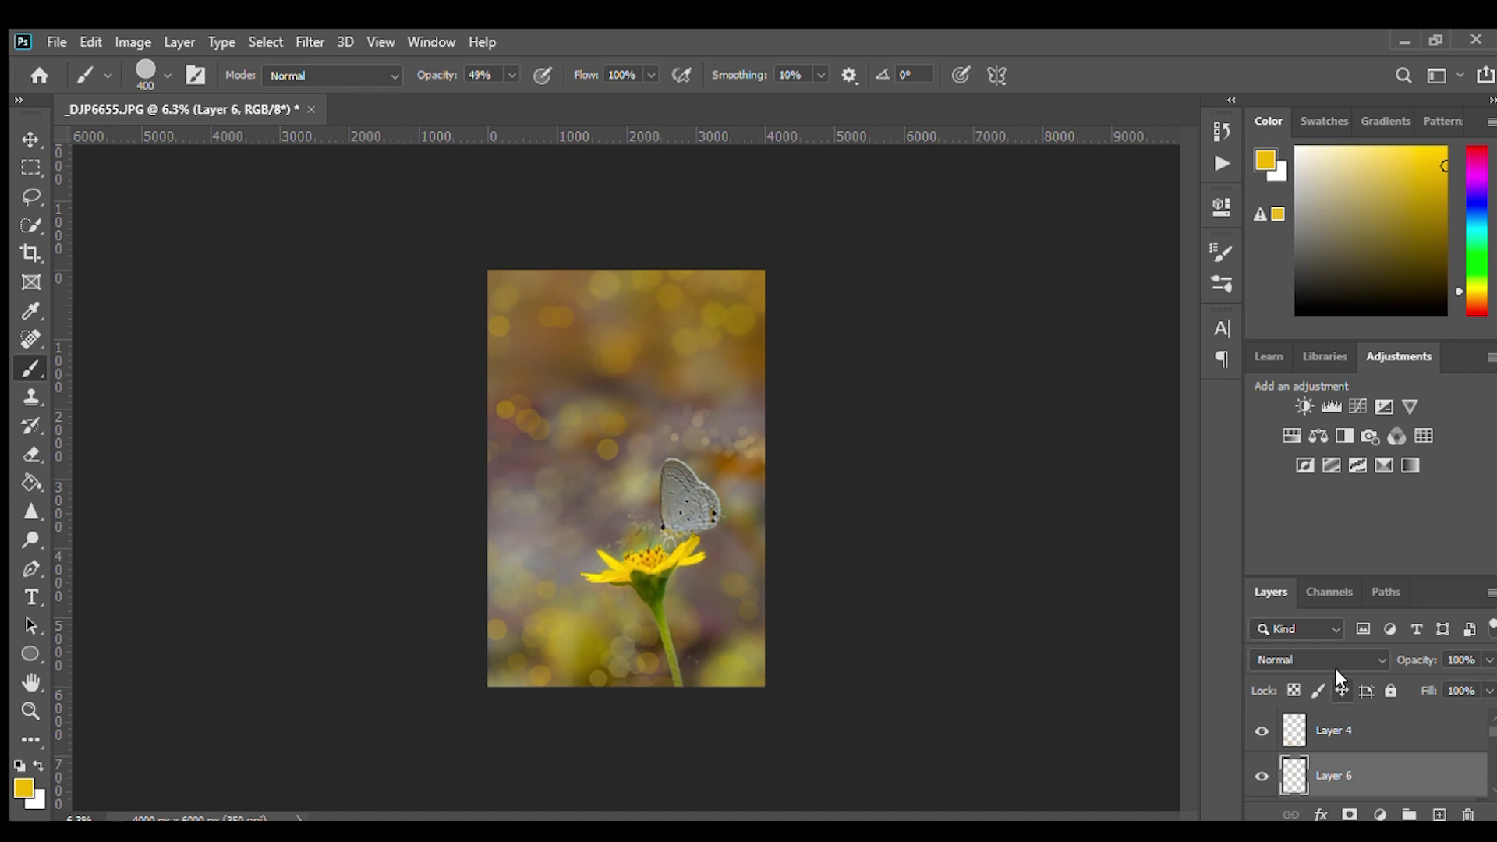
Lower Layer 6 to 91% opacity and add two more soft bokeh circles near the butterfly.
{"action": "key", "text": "h"}
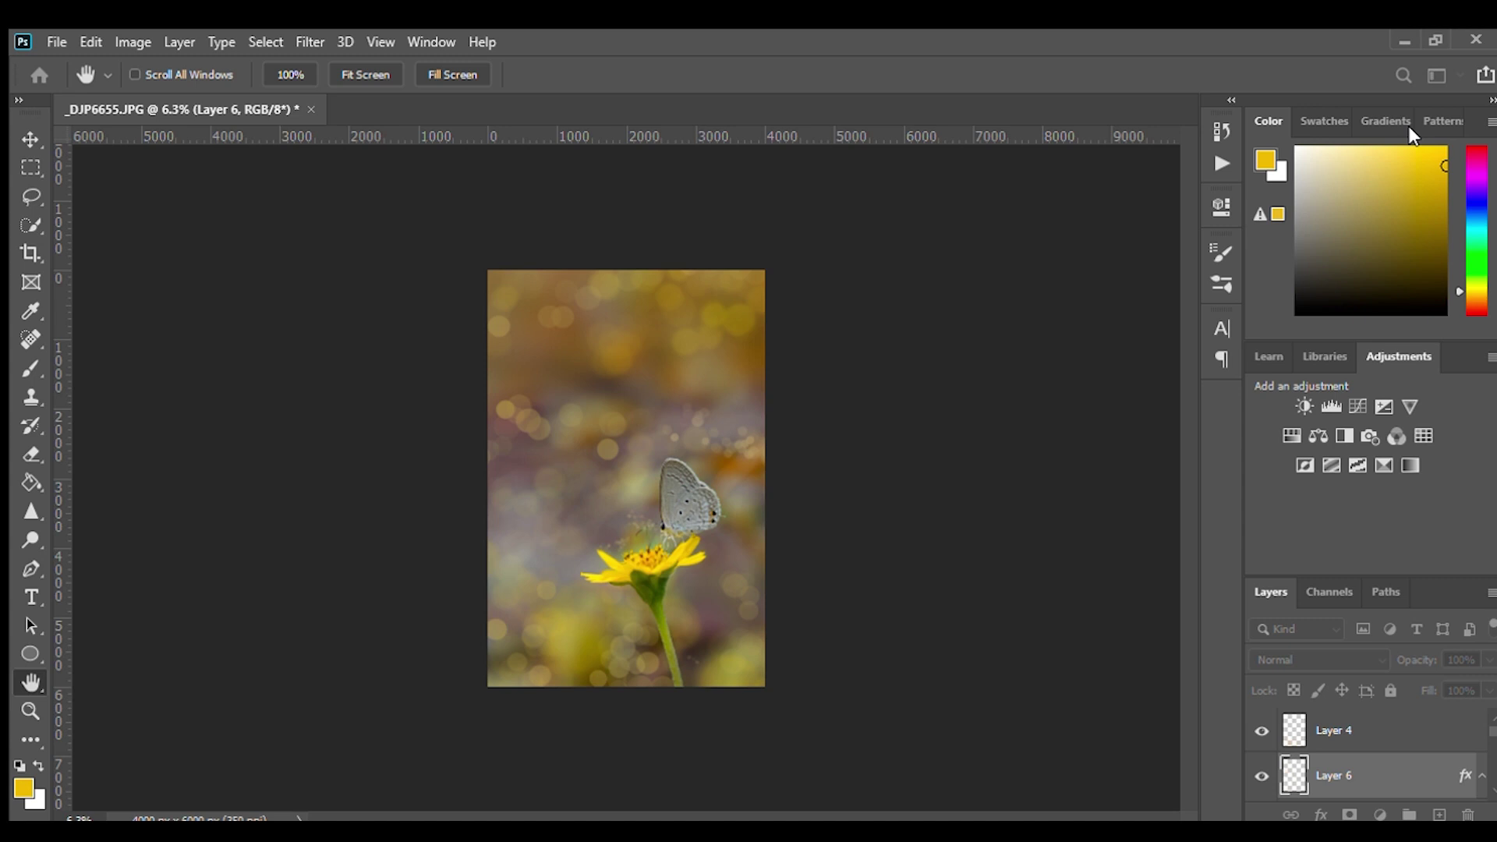
{"action": "key", "text": "b"}
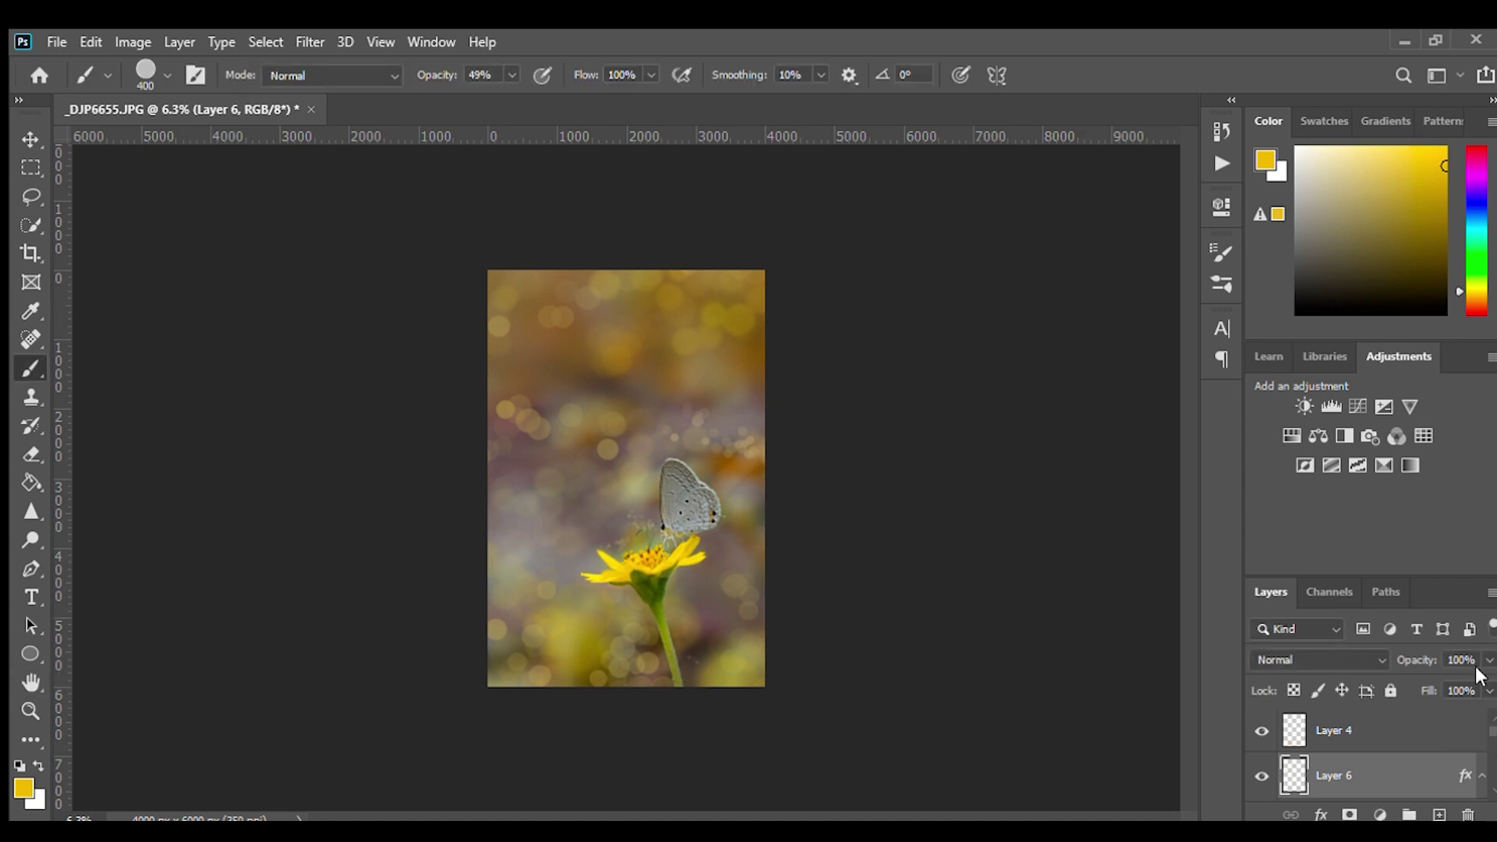
{"action": "mouse_move", "coordinate": [1489, 659]}
{"action": "left_mouse_down"}
{"action": "mouse_move", "coordinate": [1461, 686]}
{"action": "mouse_move", "coordinate": [1477, 681]}
{"action": "left_mouse_up"}
{"action": "key", "text": "ctrl+0"}
{"action": "scroll", "coordinate": [631, 573], "scroll_direction": "up", "scroll_amount": 3}
{"action": "scroll", "coordinate": [630, 573], "scroll_direction": "up", "scroll_amount": 2}
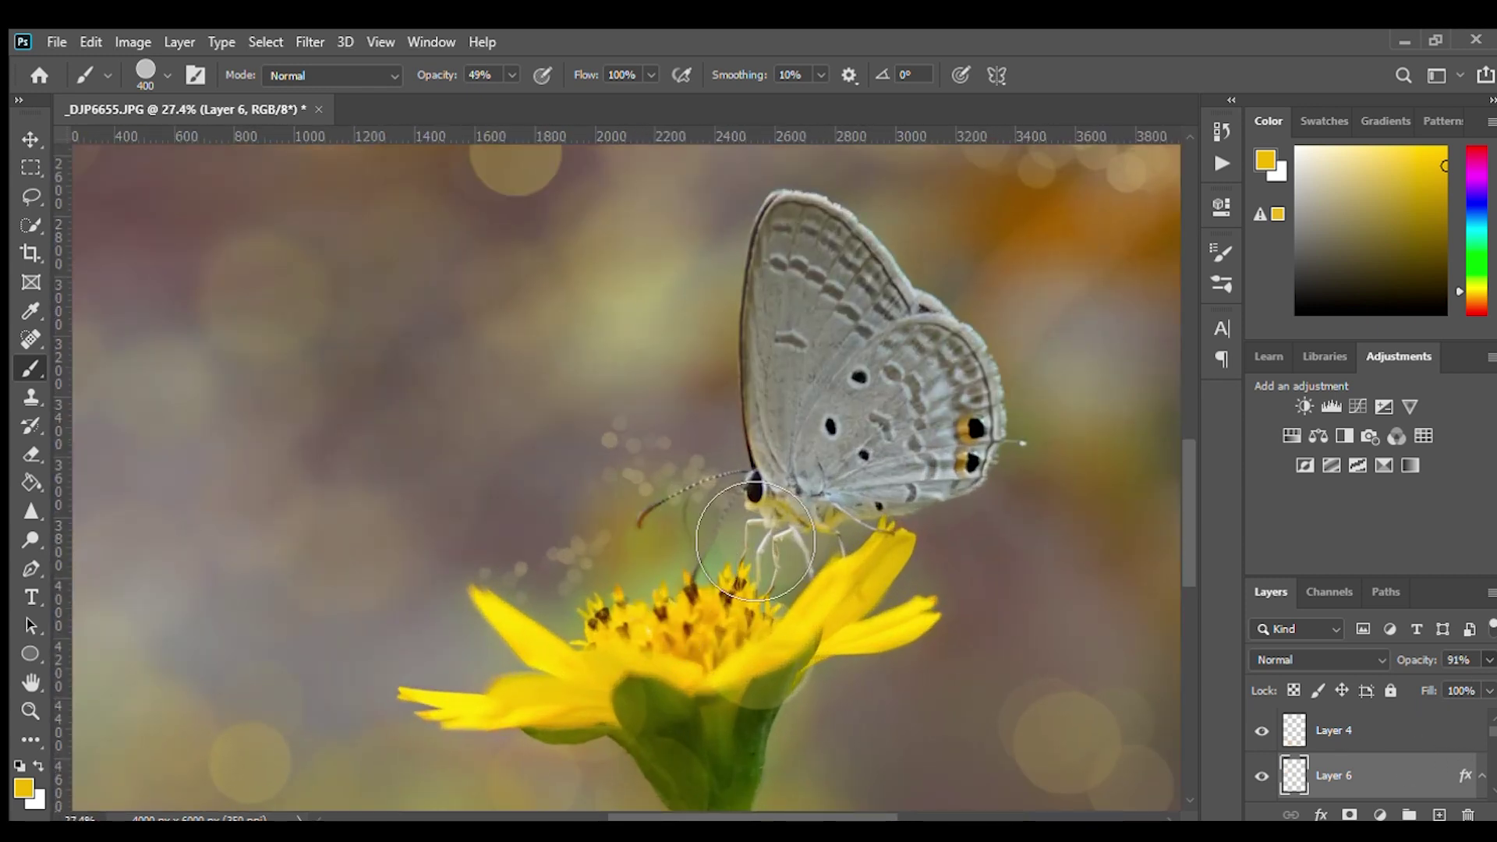
{"action": "left_click", "coordinate": [669, 515]}
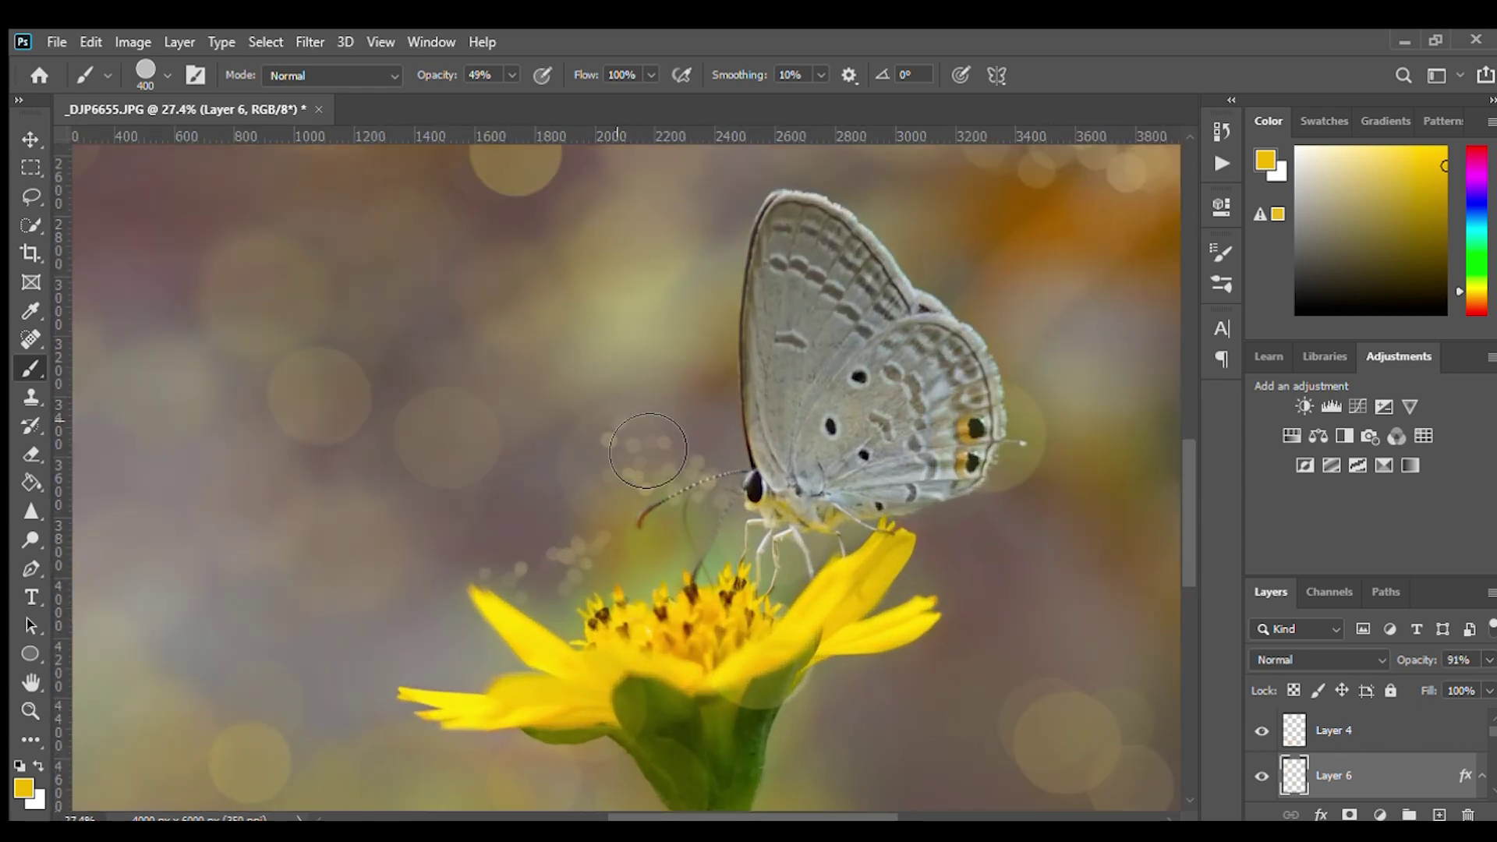
{"action": "left_click", "coordinate": [669, 260]}
{"action": "scroll", "coordinate": [435, 686], "scroll_direction": "down", "scroll_amount": 2}
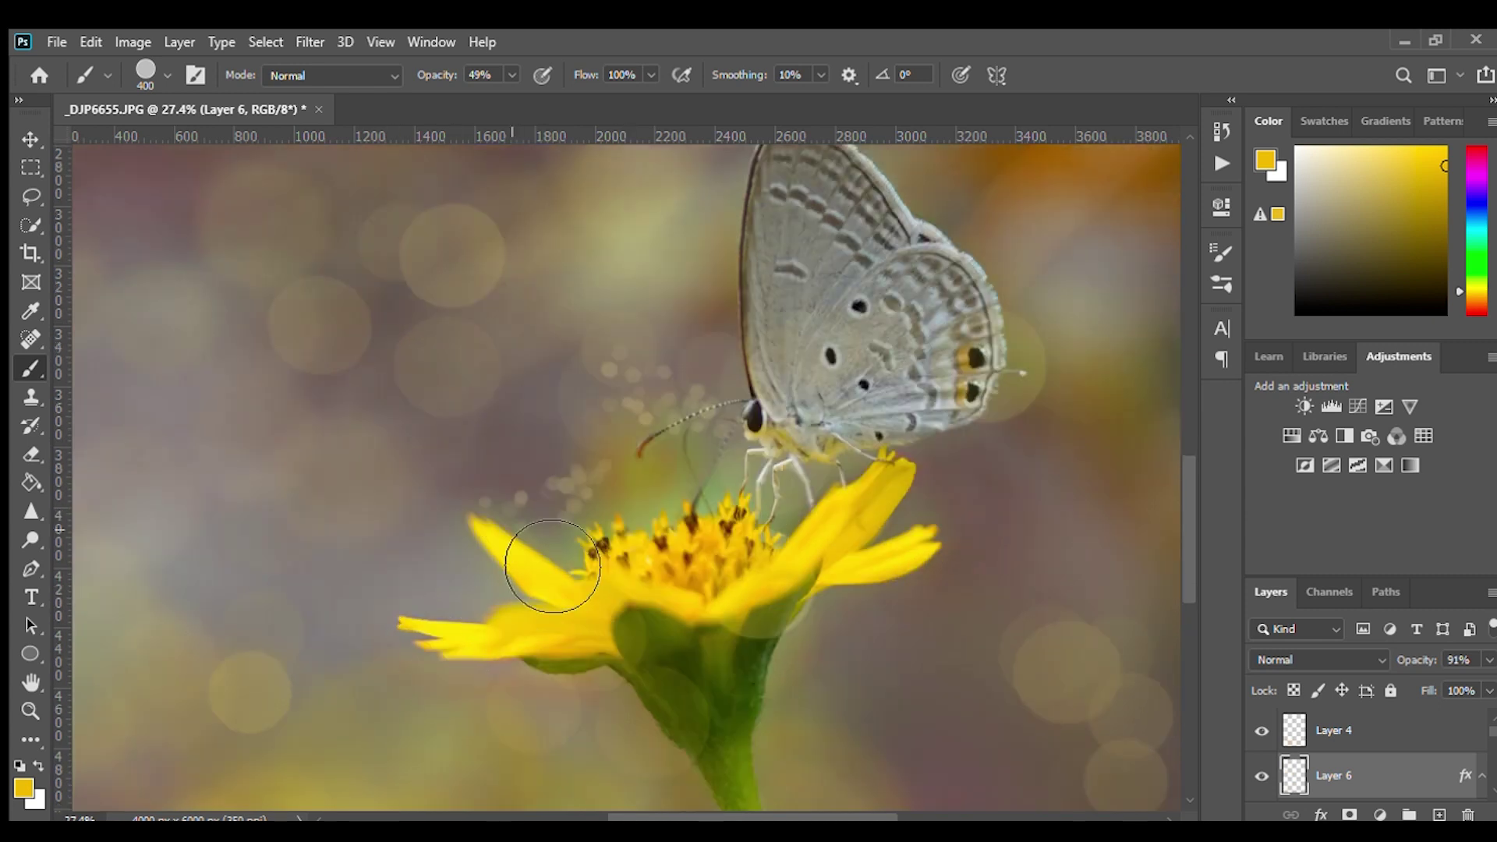
{"action": "scroll", "coordinate": [316, 692], "scroll_direction": "down", "scroll_amount": 4}
{"action": "scroll", "coordinate": [315, 692], "scroll_direction": "down", "scroll_amount": 2}
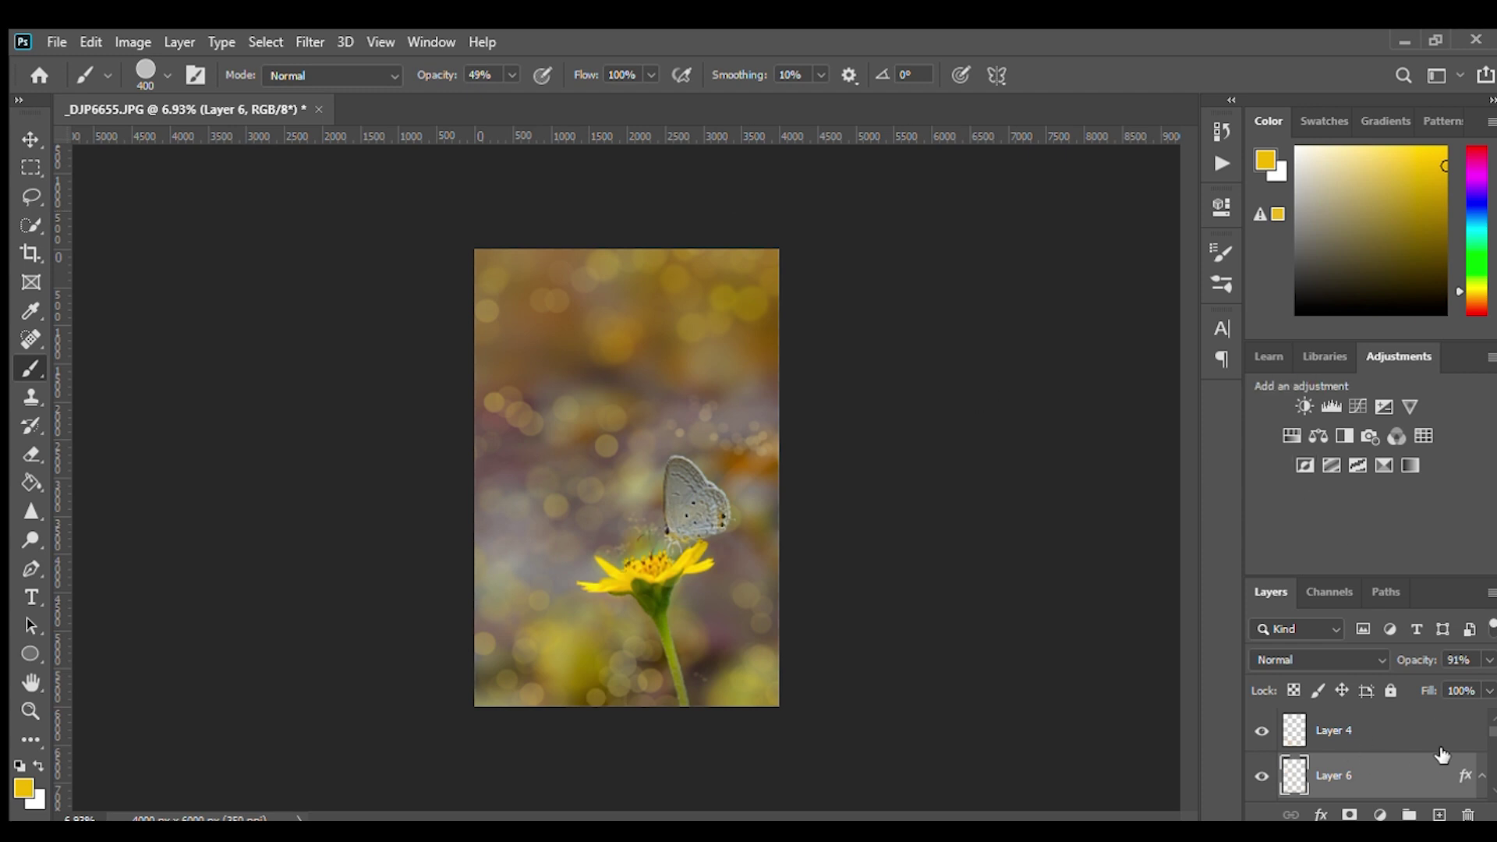
Add a Color Lookup adjustment above Layer 4 and set its opacity to 24%.
{"action": "scroll", "coordinate": [1450, 753], "scroll_direction": "down", "scroll_amount": 2}
{"action": "scroll", "coordinate": [1443, 755], "scroll_direction": "down", "scroll_amount": 2}
{"action": "scroll", "coordinate": [1439, 756], "scroll_direction": "down", "scroll_amount": 2}
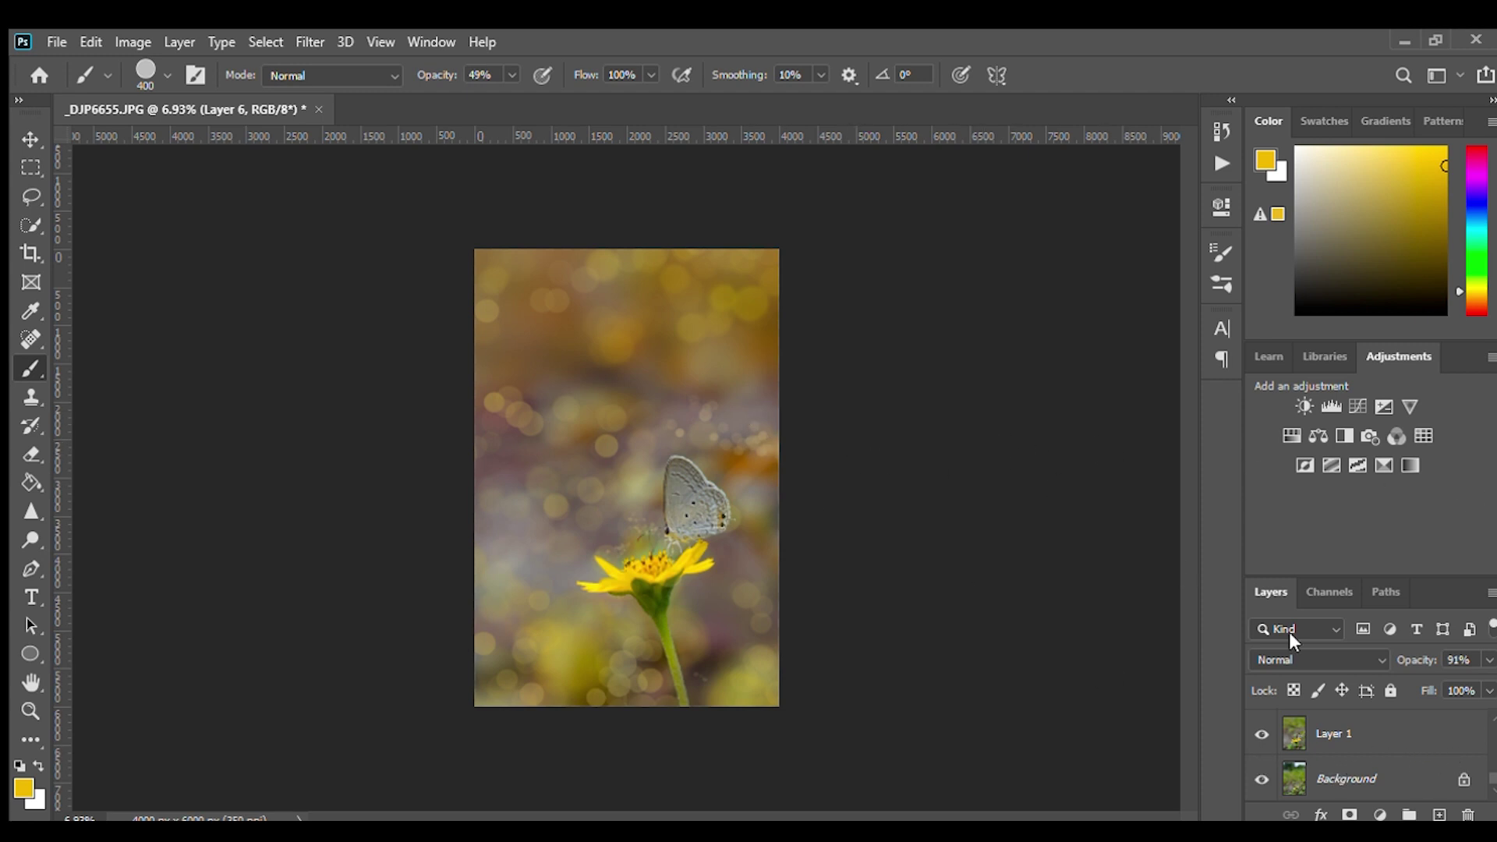
{"action": "scroll", "coordinate": [1451, 725], "scroll_direction": "up", "scroll_amount": 2}
{"action": "scroll", "coordinate": [1435, 727], "scroll_direction": "up", "scroll_amount": 2}
{"action": "scroll", "coordinate": [1427, 729], "scroll_direction": "down", "scroll_amount": 1}
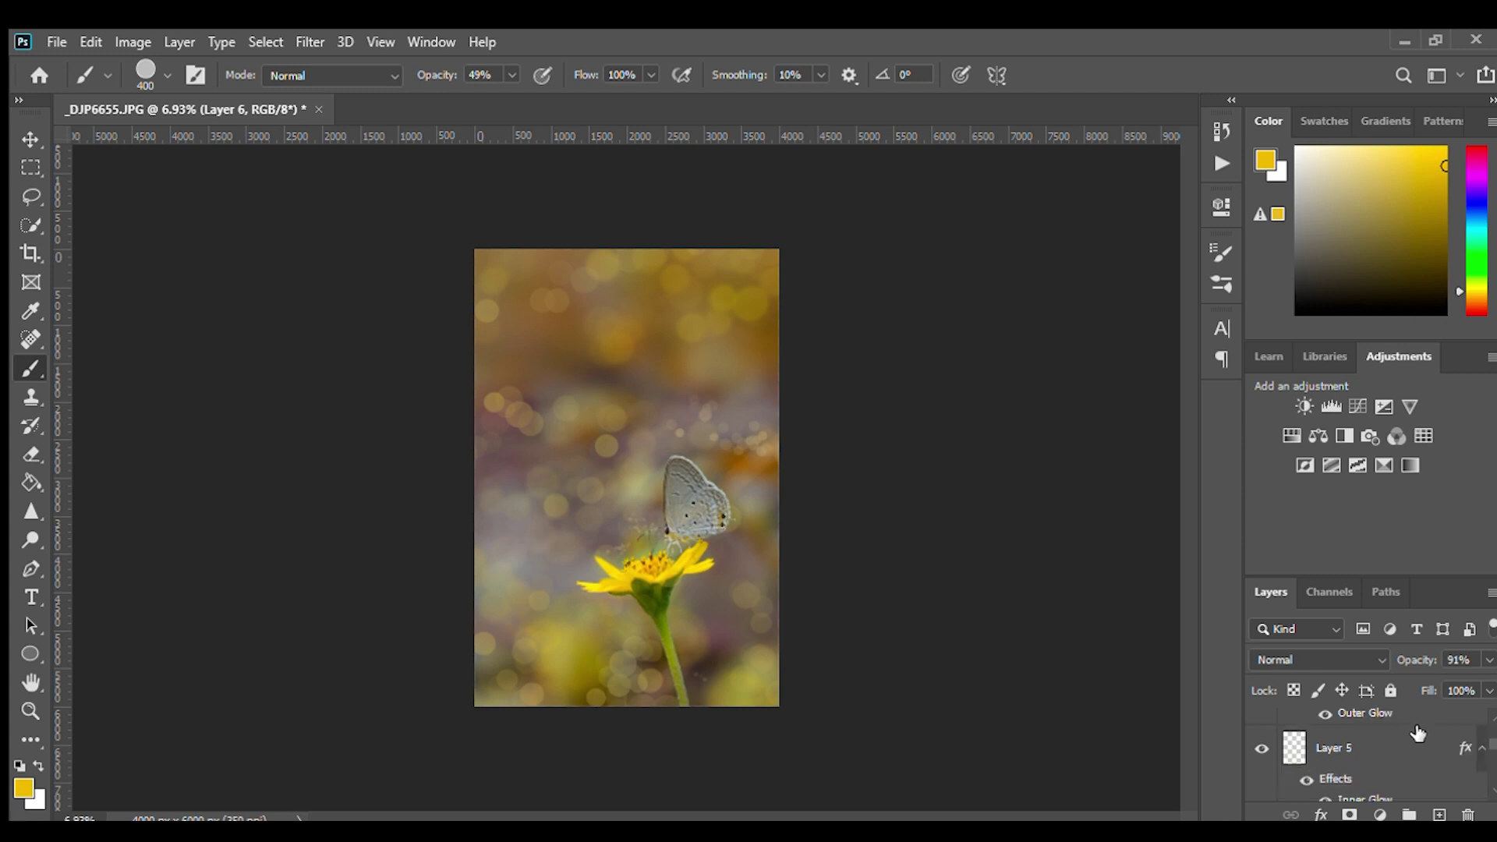
{"action": "scroll", "coordinate": [1422, 729], "scroll_direction": "up", "scroll_amount": 1}
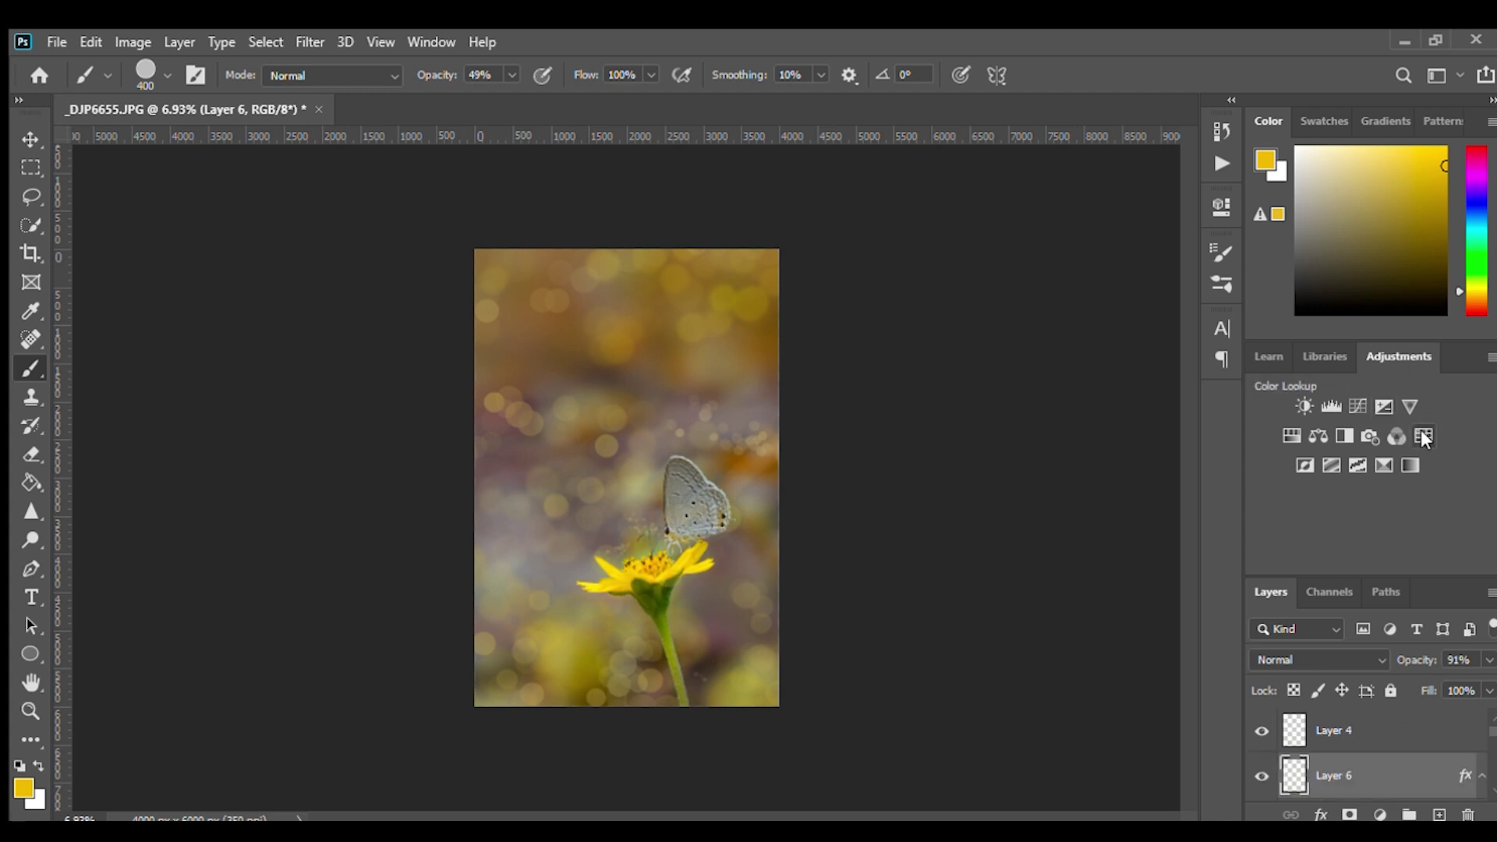
{"action": "left_click", "coordinate": [1384, 730]}
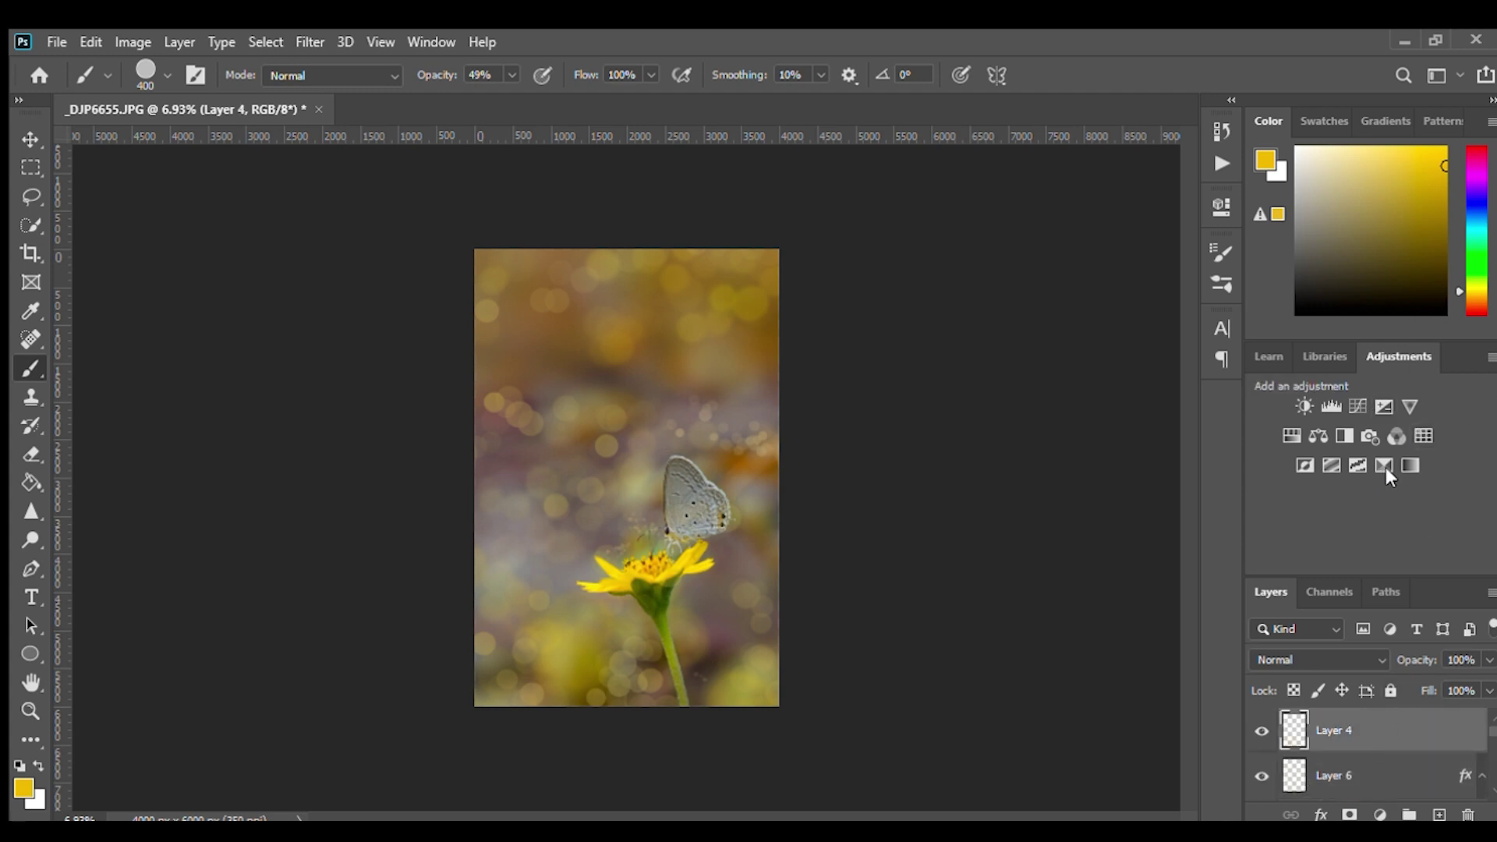
{"action": "left_click", "coordinate": [1425, 430]}
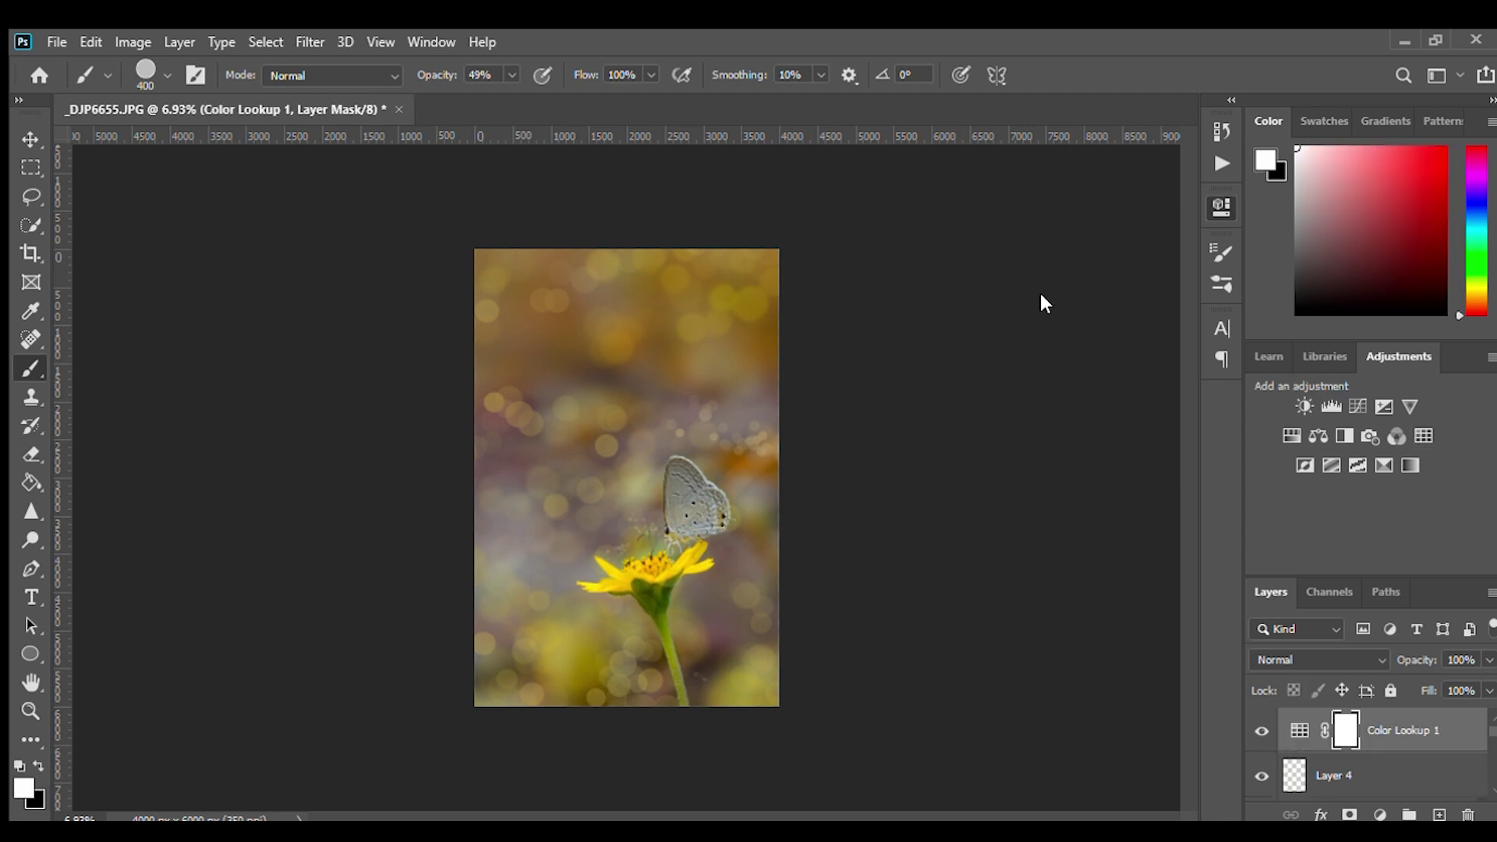
{"action": "left_click_drag", "start_coordinate": [1489, 659], "coordinate": [1415, 688]}
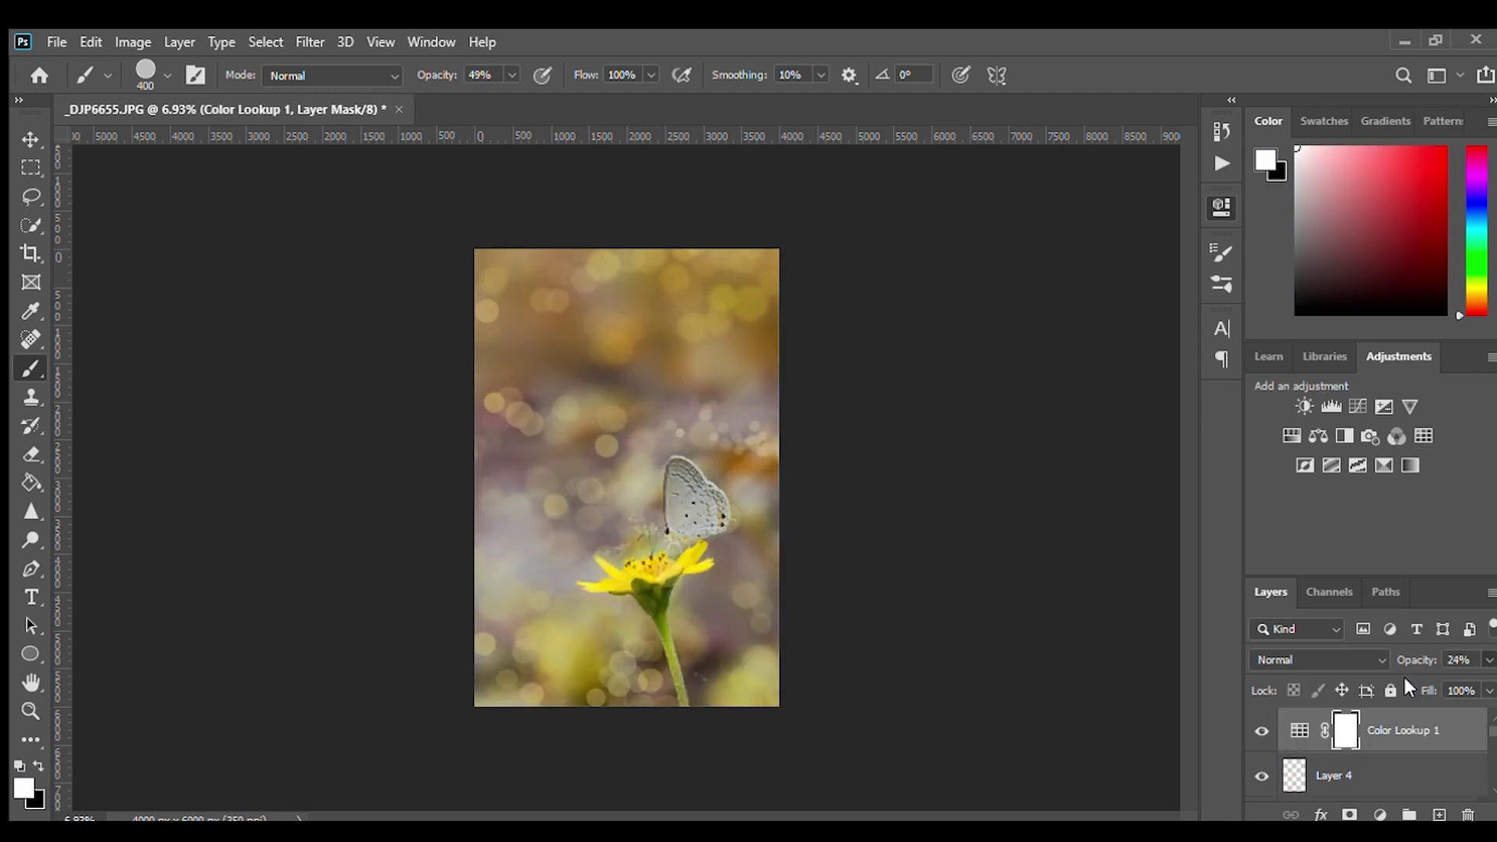
{"action": "left_click_drag", "start_coordinate": [1403, 662], "coordinate": [1381, 663]}
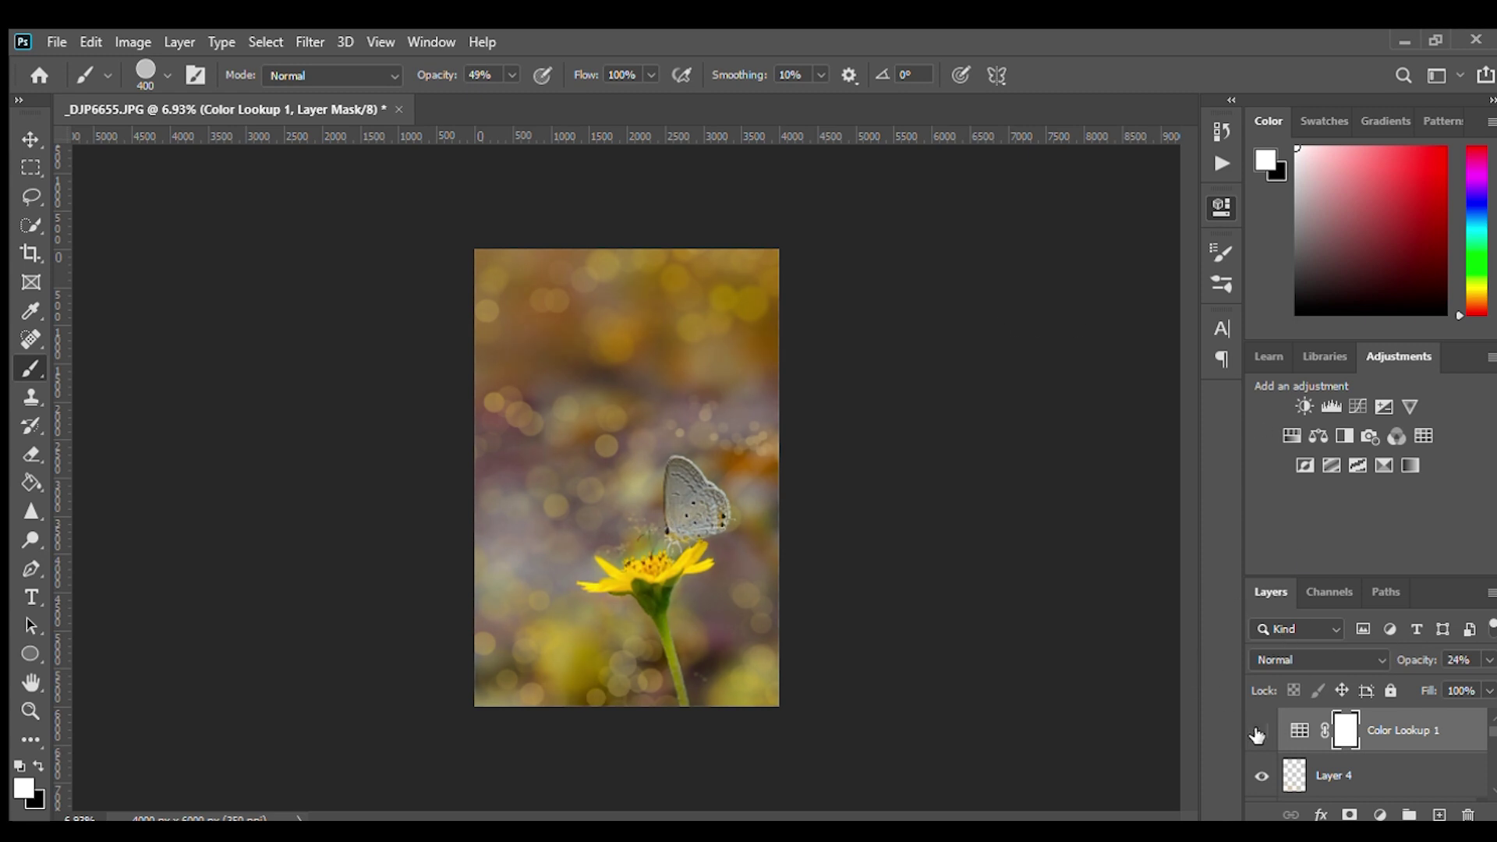
{"action": "key", "text": "Return"}
{"action": "scroll", "coordinate": [1449, 755], "scroll_direction": "down", "scroll_amount": 3}
Hide and reshow Hue/Saturation 1 to compare the image with and without it.
{"action": "scroll", "coordinate": [1345, 769], "scroll_direction": "down", "scroll_amount": 2}
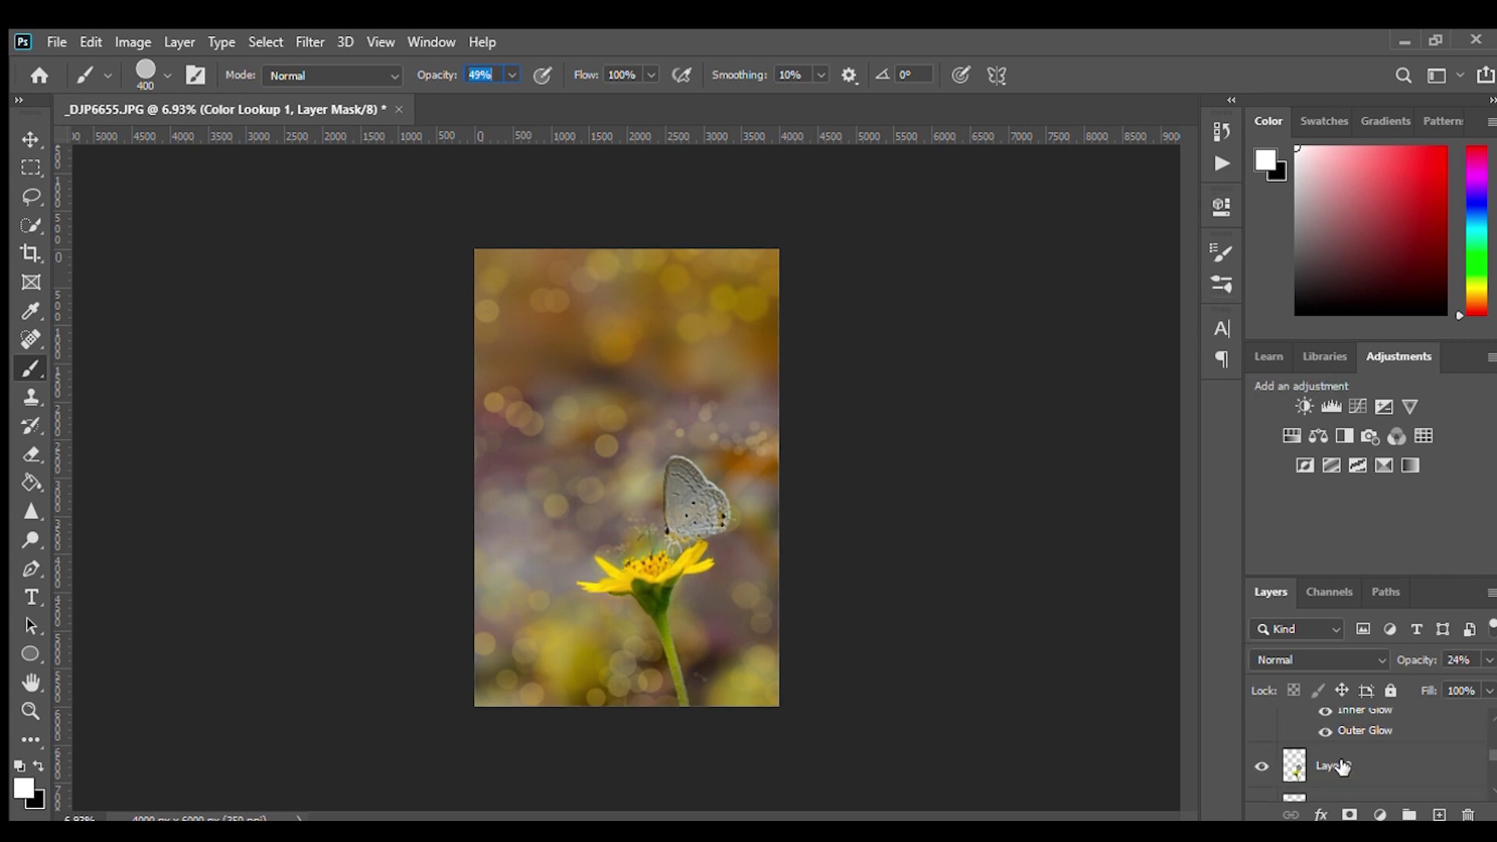
{"action": "scroll", "coordinate": [1349, 770], "scroll_direction": "down", "scroll_amount": 1}
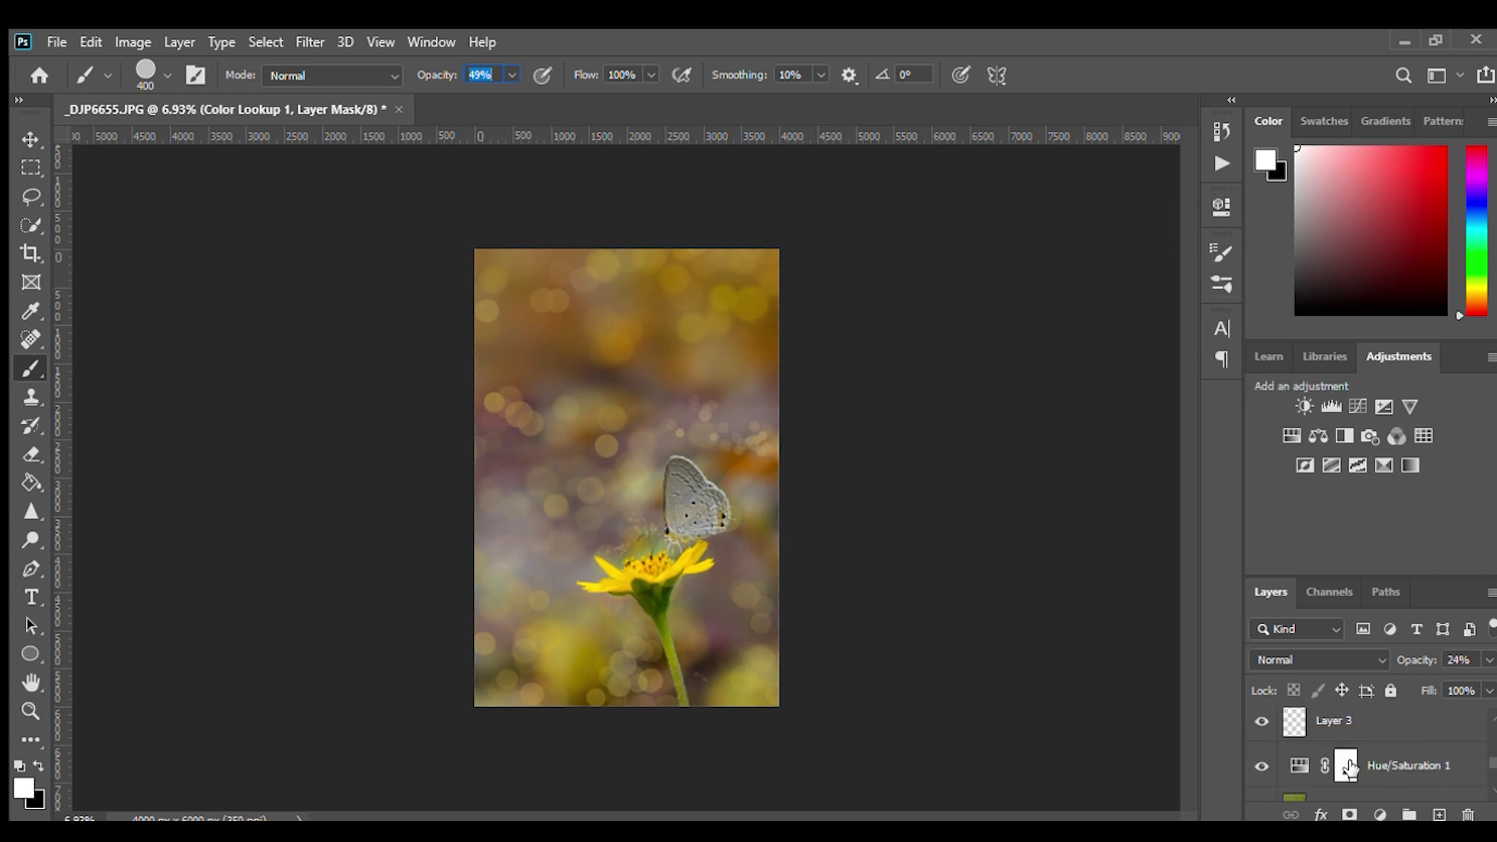
{"action": "left_click", "coordinate": [1263, 766]}
{"action": "left_click", "coordinate": [1263, 766]}
{"action": "scroll", "coordinate": [1423, 763], "scroll_direction": "up", "scroll_amount": 1}
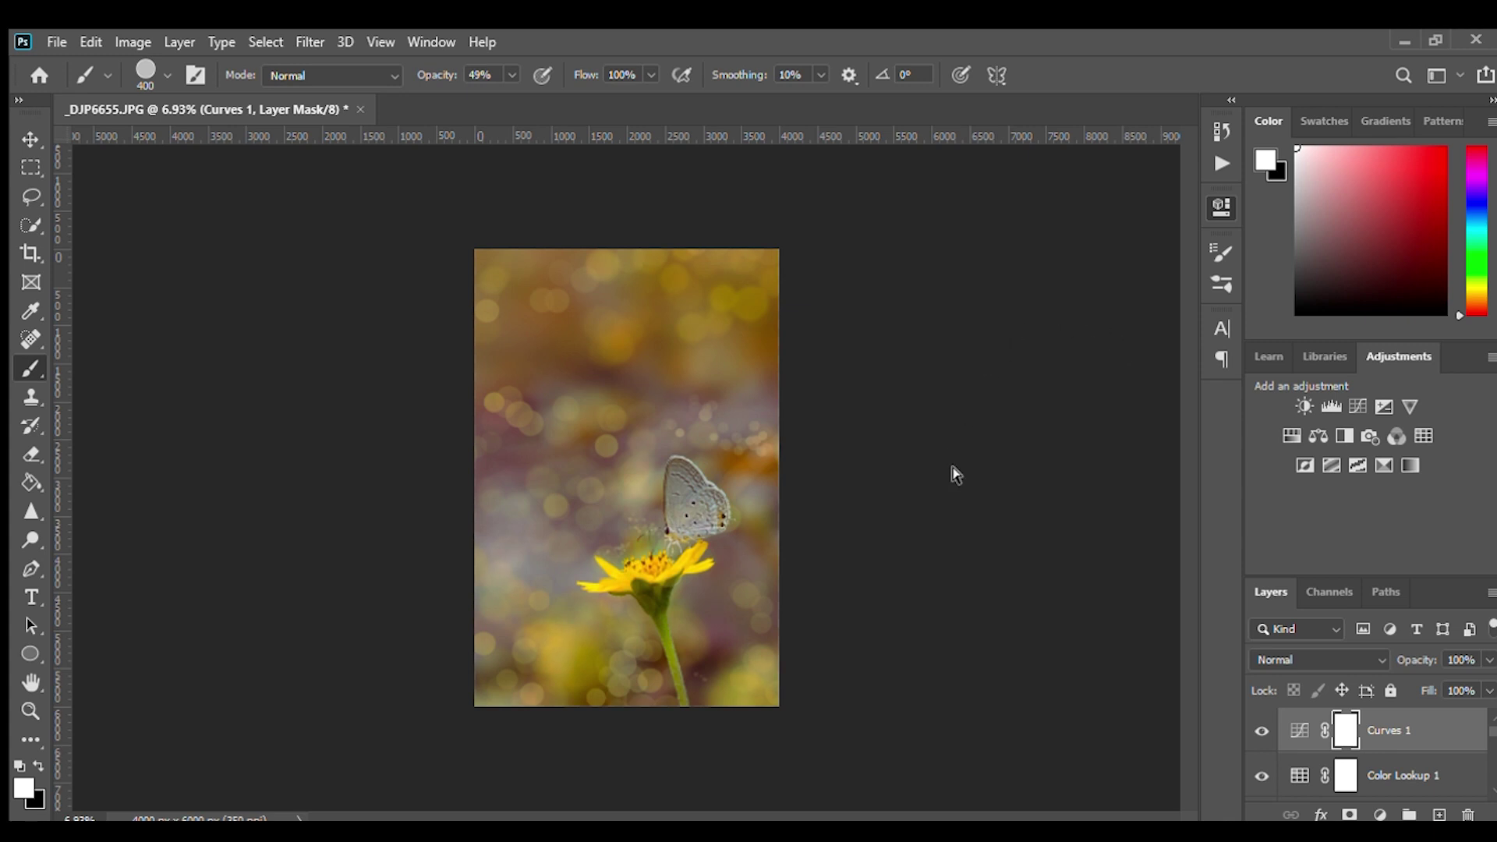
{"action": "key", "text": "ctrl+z"}
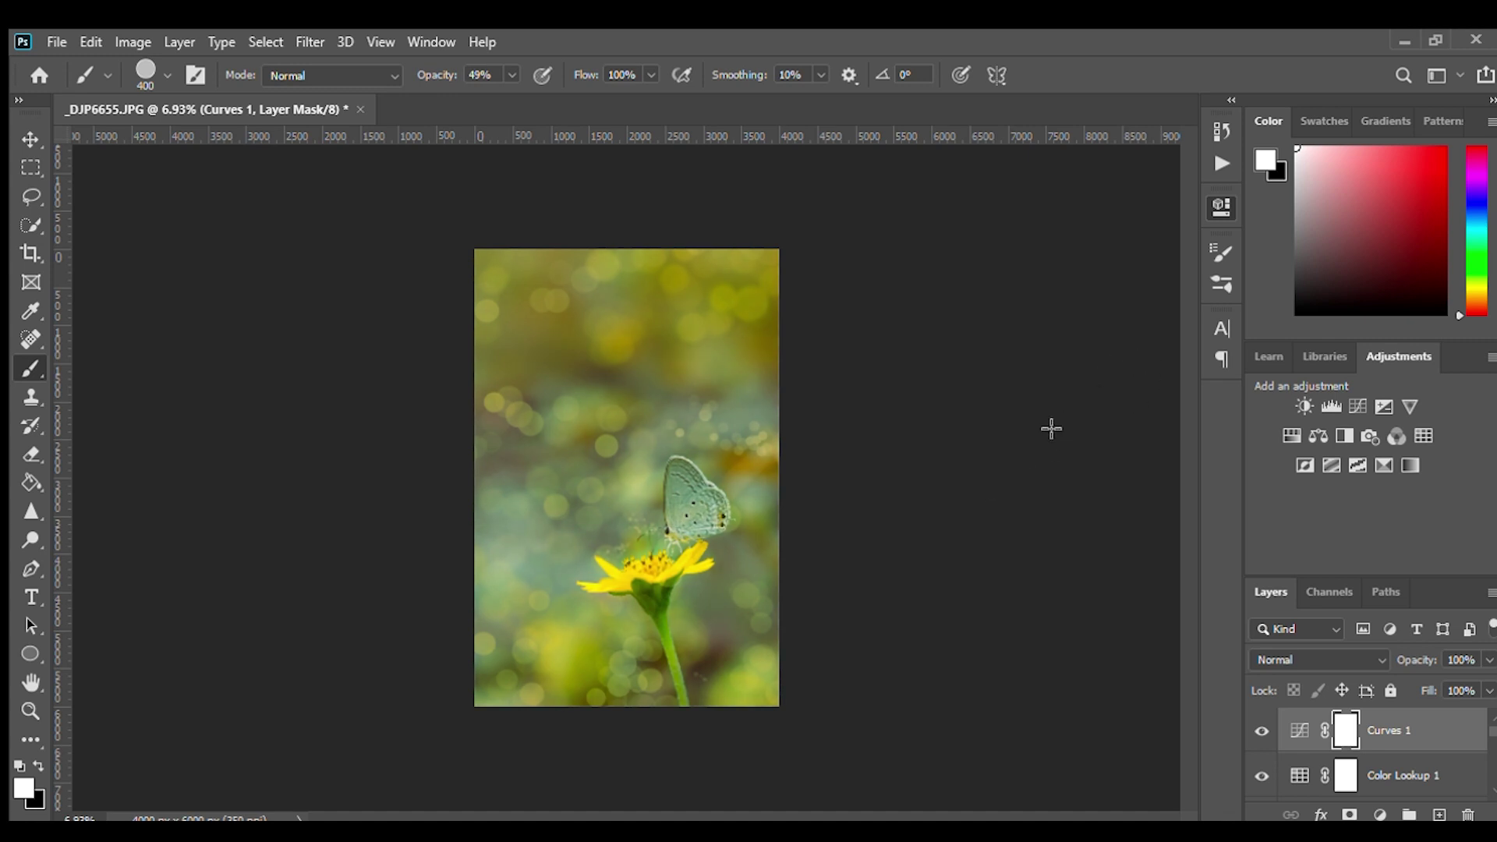
{"action": "key", "text": "ctrl+shift+z"}
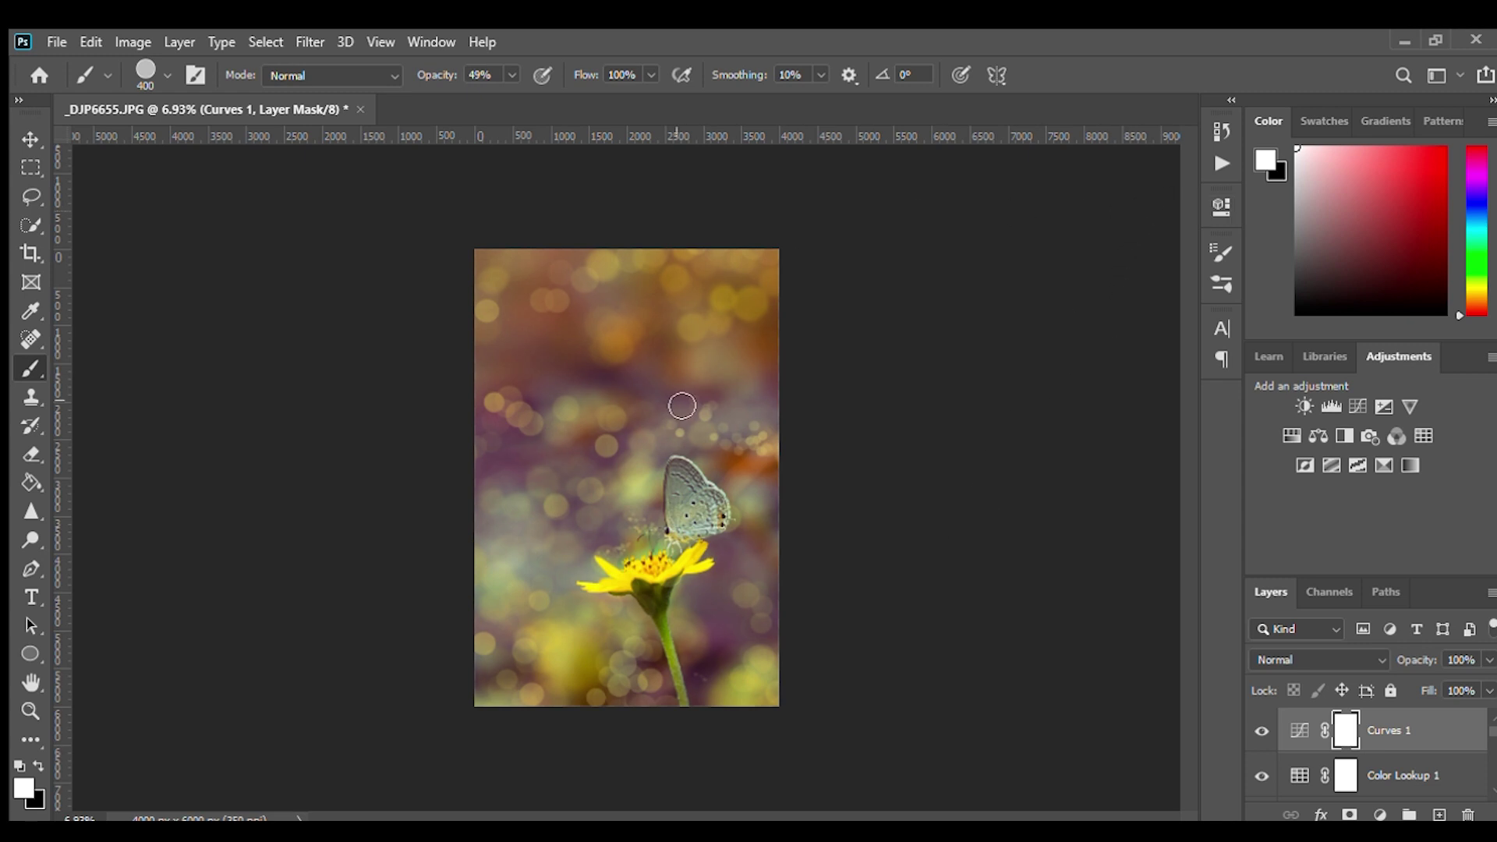
Zoom in on the butterfly, pick the Sharpen tool at 16% strength, and select Layer 2.
{"action": "scroll", "coordinate": [645, 518], "scroll_direction": "up", "scroll_amount": 5}
{"action": "scroll", "coordinate": [767, 621], "scroll_direction": "up", "scroll_amount": 1}
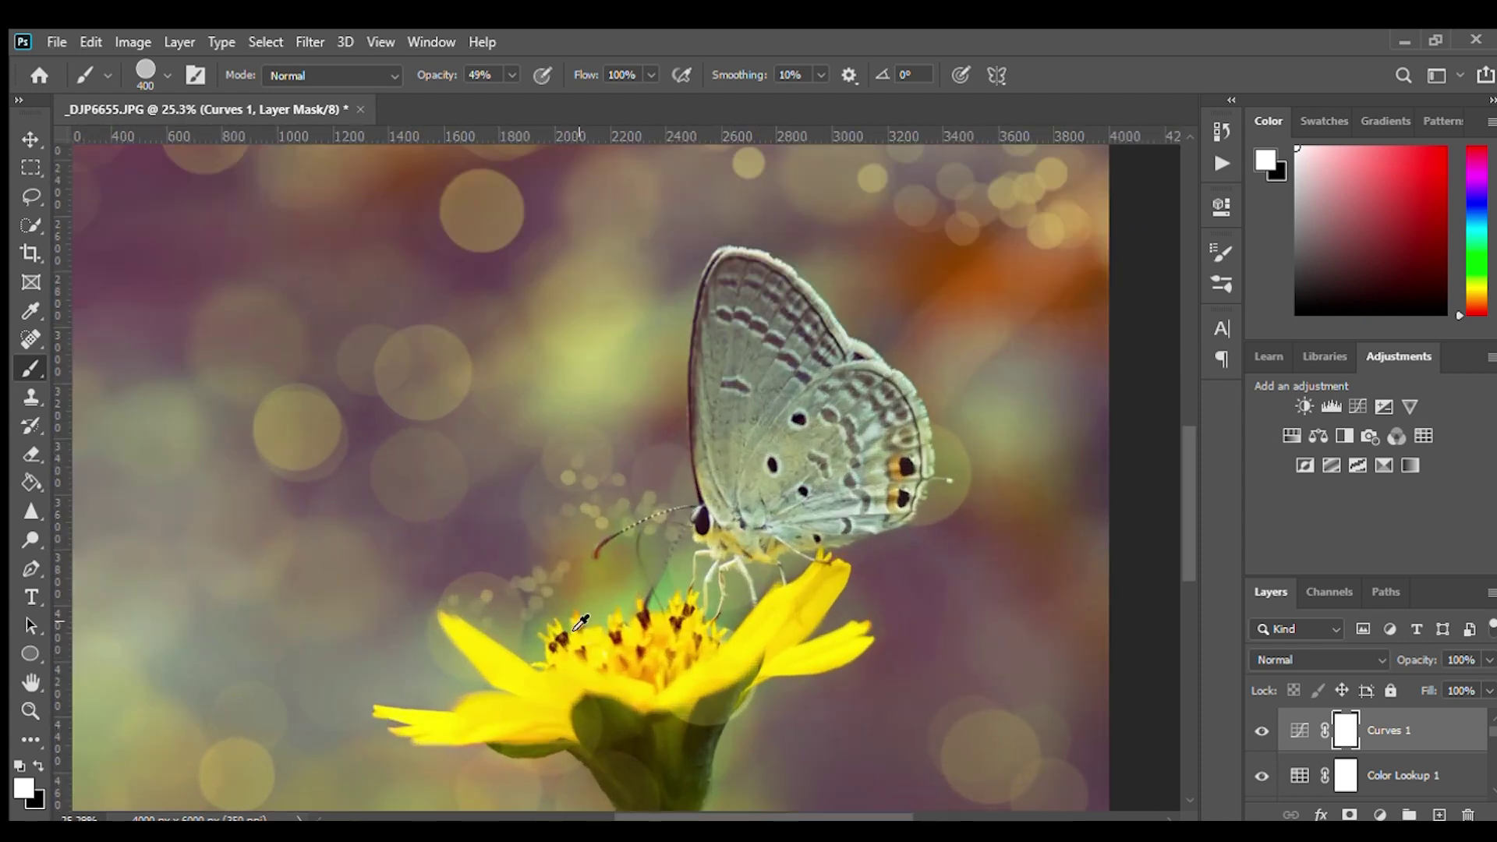
{"action": "scroll", "coordinate": [609, 636], "scroll_direction": "up", "scroll_amount": 1}
{"action": "scroll", "coordinate": [609, 636], "scroll_direction": "down", "scroll_amount": 2}
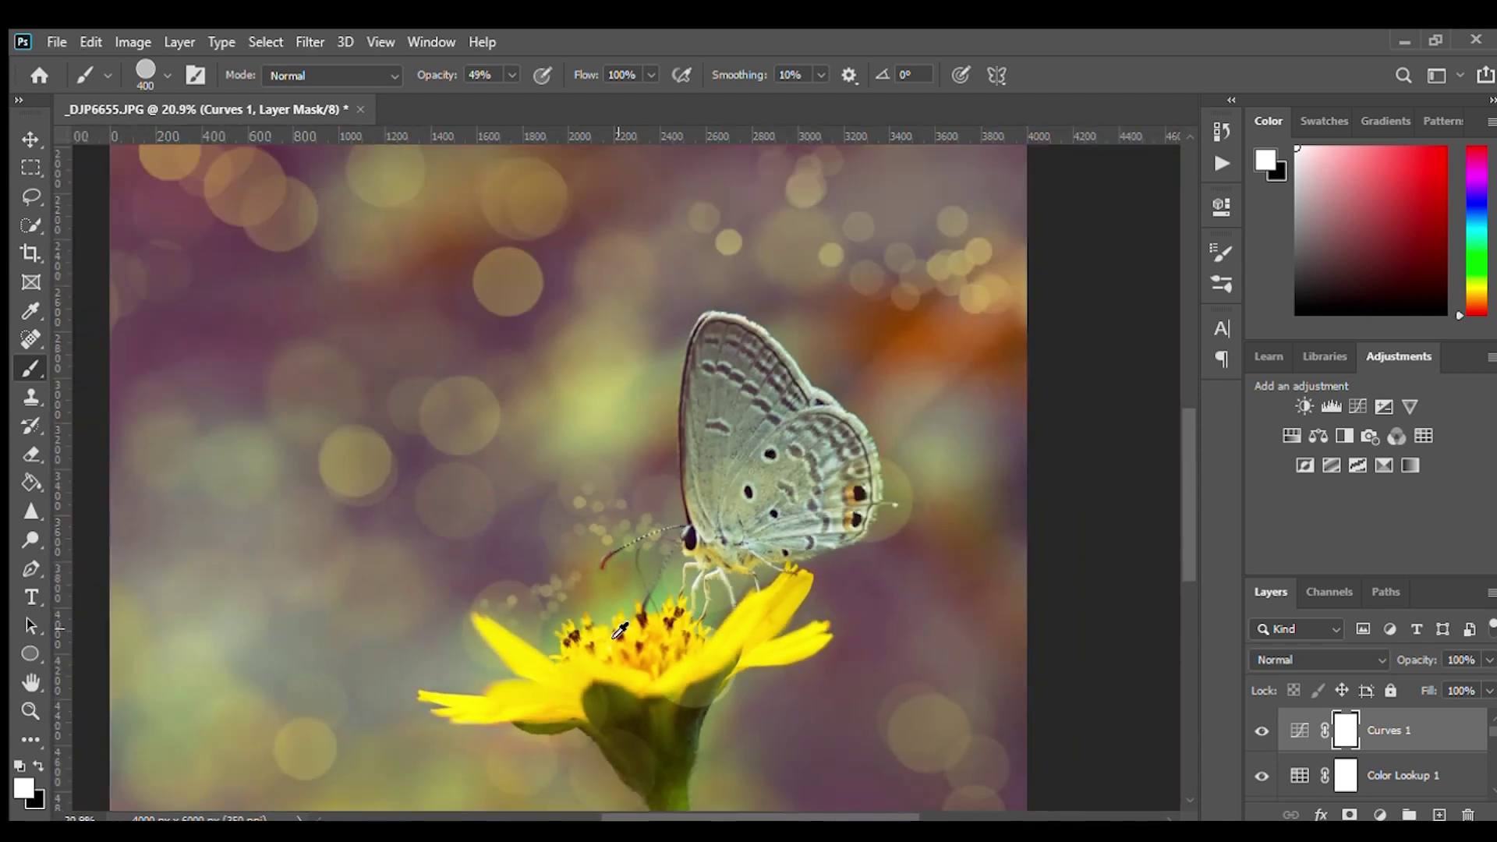
{"action": "left_click", "coordinate": [23, 508]}
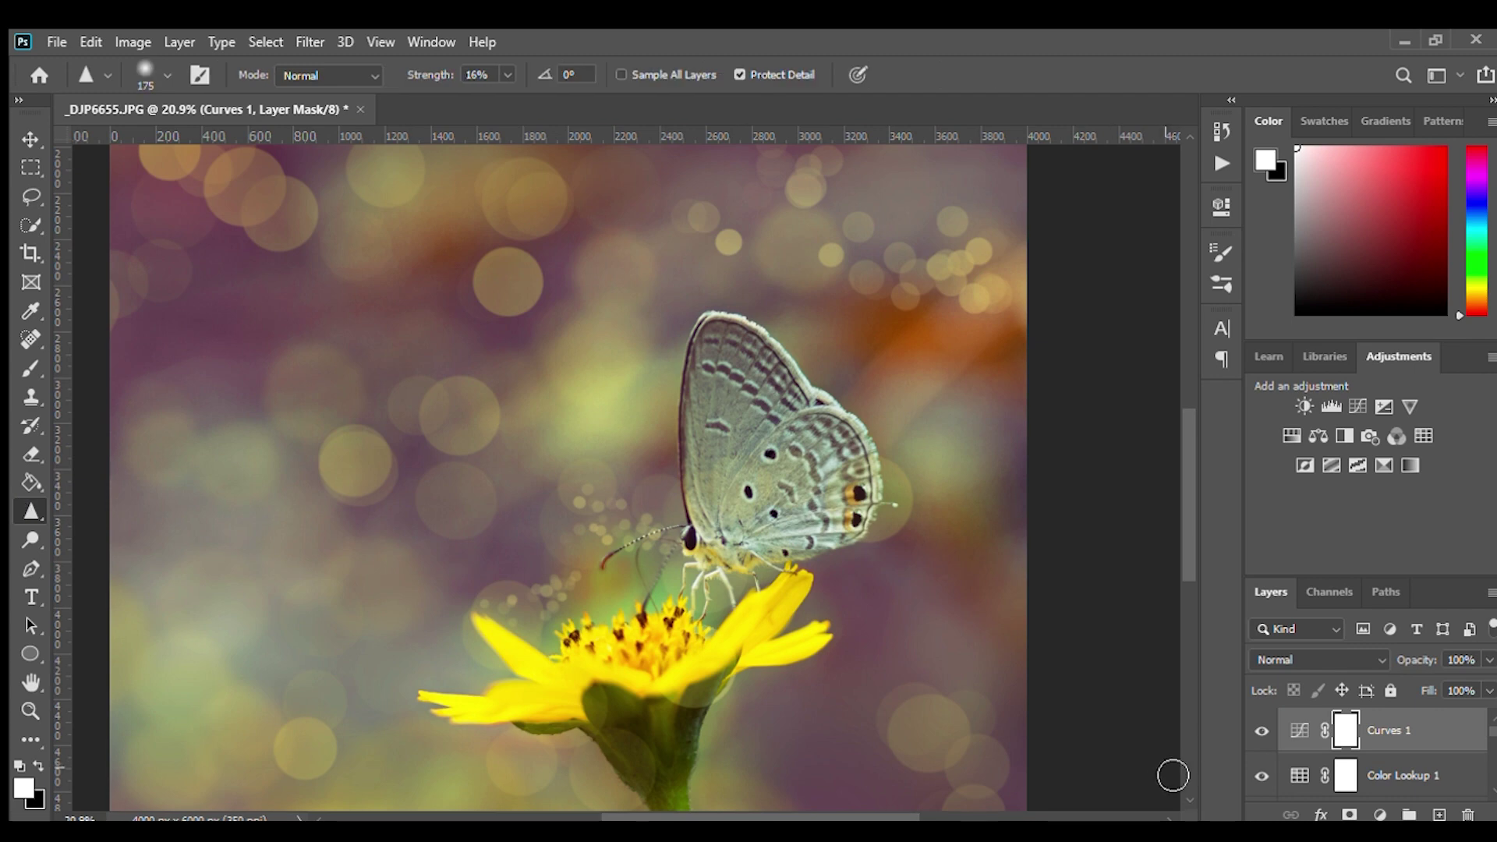
{"action": "scroll", "coordinate": [1387, 742], "scroll_direction": "down", "scroll_amount": 3}
{"action": "scroll", "coordinate": [1388, 741], "scroll_direction": "down", "scroll_amount": 1}
{"action": "scroll", "coordinate": [1400, 745], "scroll_direction": "down", "scroll_amount": 1}
{"action": "scroll", "coordinate": [1400, 745], "scroll_direction": "down", "scroll_amount": 2}
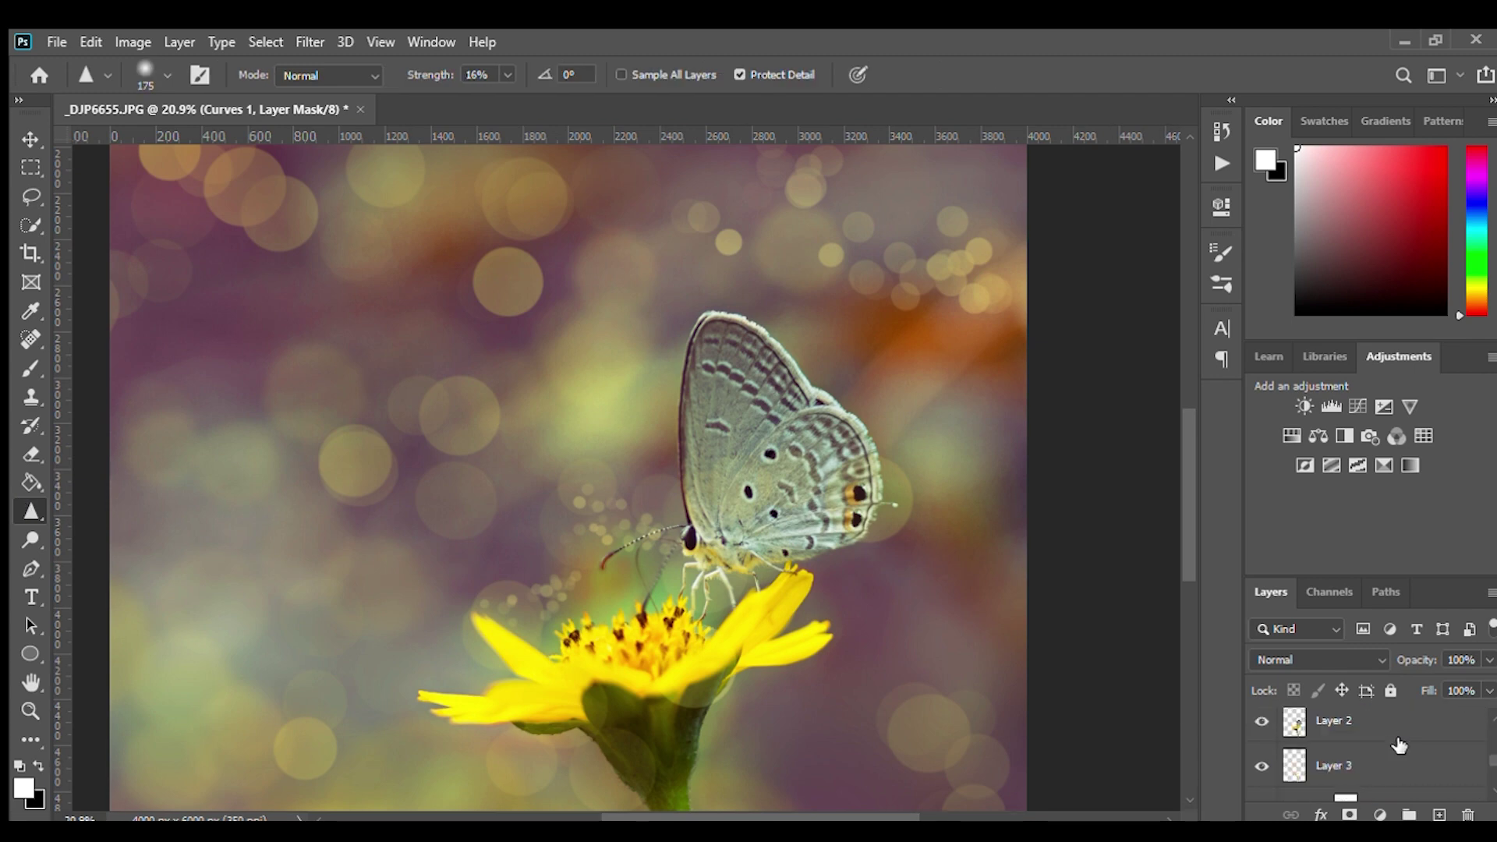
{"action": "left_click", "coordinate": [1354, 726]}
Zoom around to inspect the butterfly's wings and the flower up close.
{"action": "scroll", "coordinate": [857, 597], "scroll_direction": "up", "scroll_amount": 3}
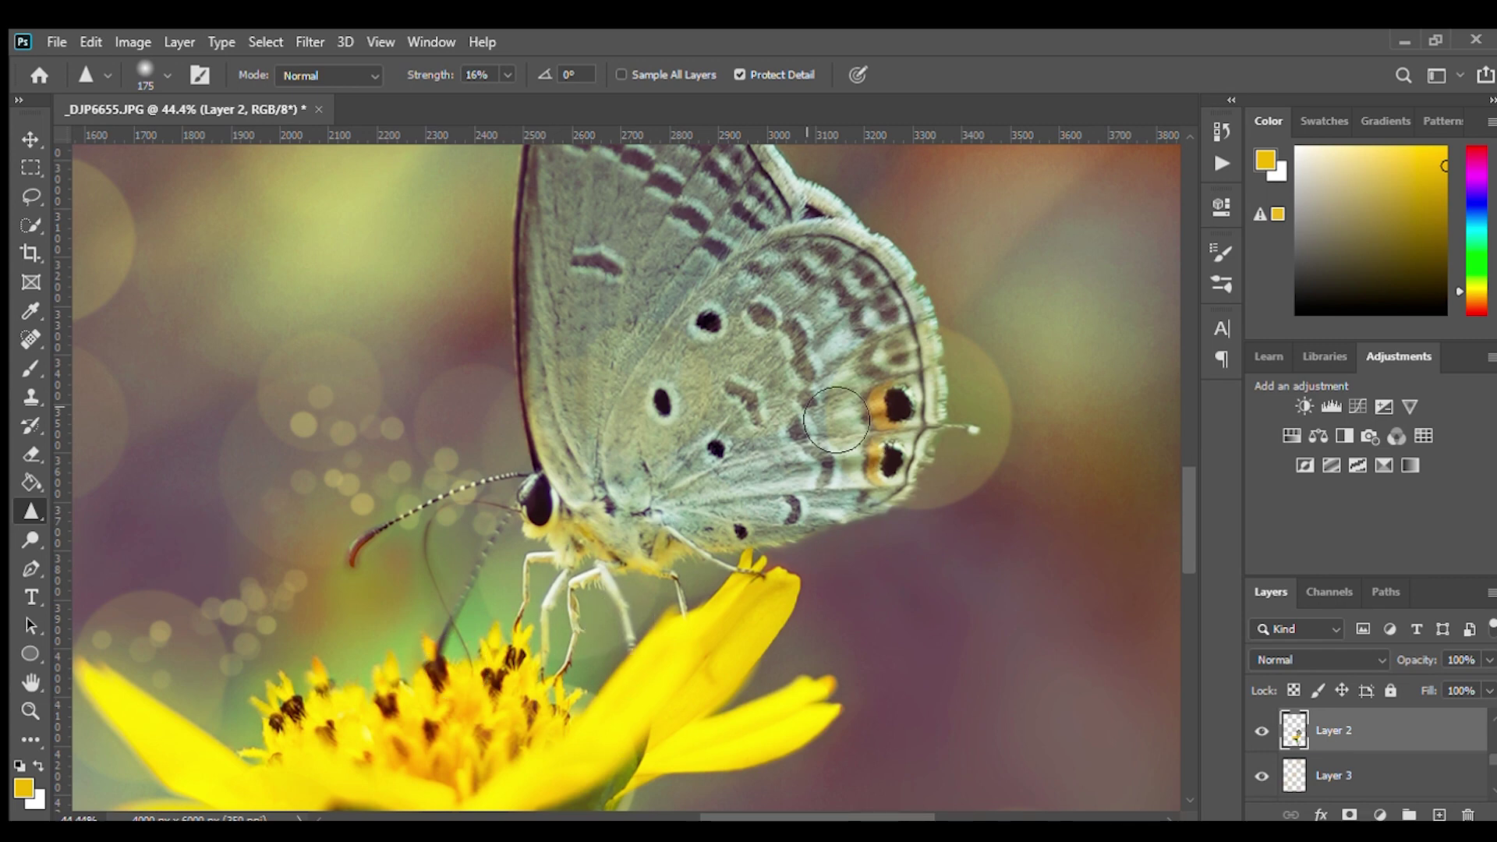
{"action": "scroll", "coordinate": [788, 460], "scroll_direction": "up", "scroll_amount": 3}
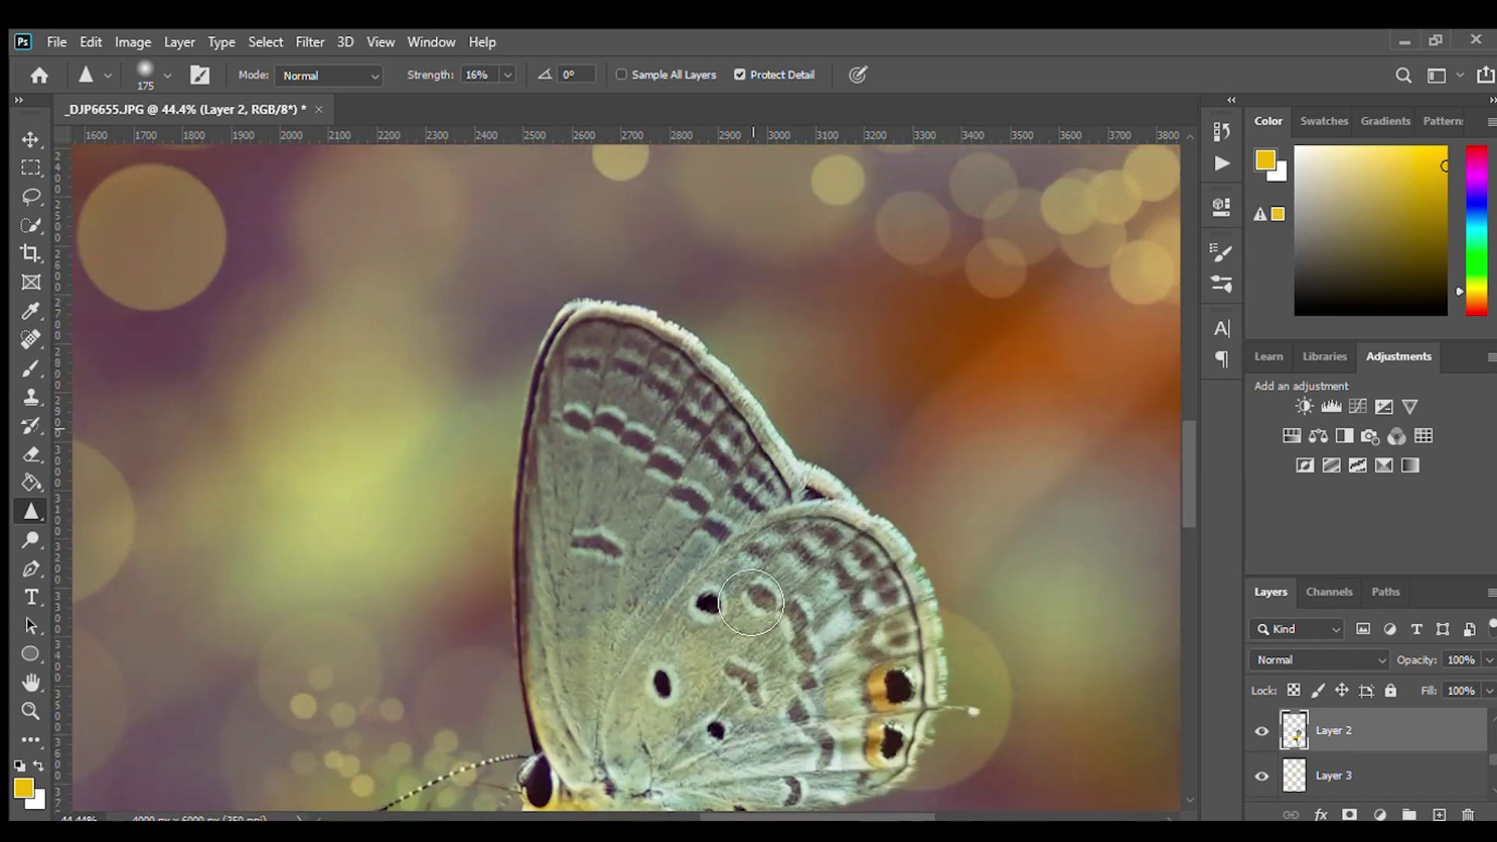
{"action": "scroll", "coordinate": [749, 600], "scroll_direction": "down", "scroll_amount": 4}
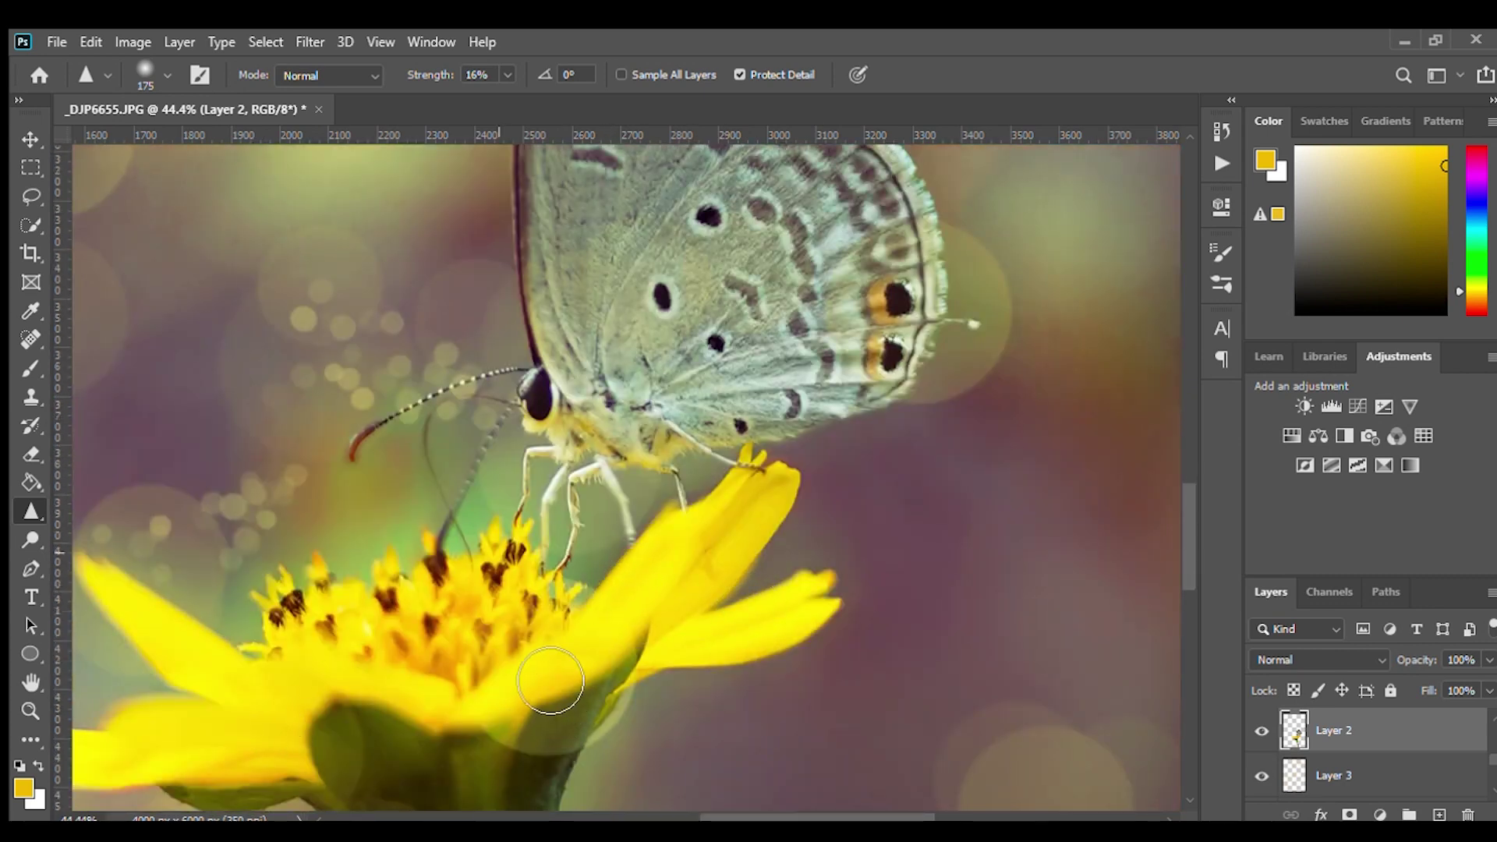
{"action": "scroll", "coordinate": [555, 624], "scroll_direction": "down", "scroll_amount": 2}
{"action": "scroll", "coordinate": [552, 609], "scroll_direction": "down", "scroll_amount": 1}
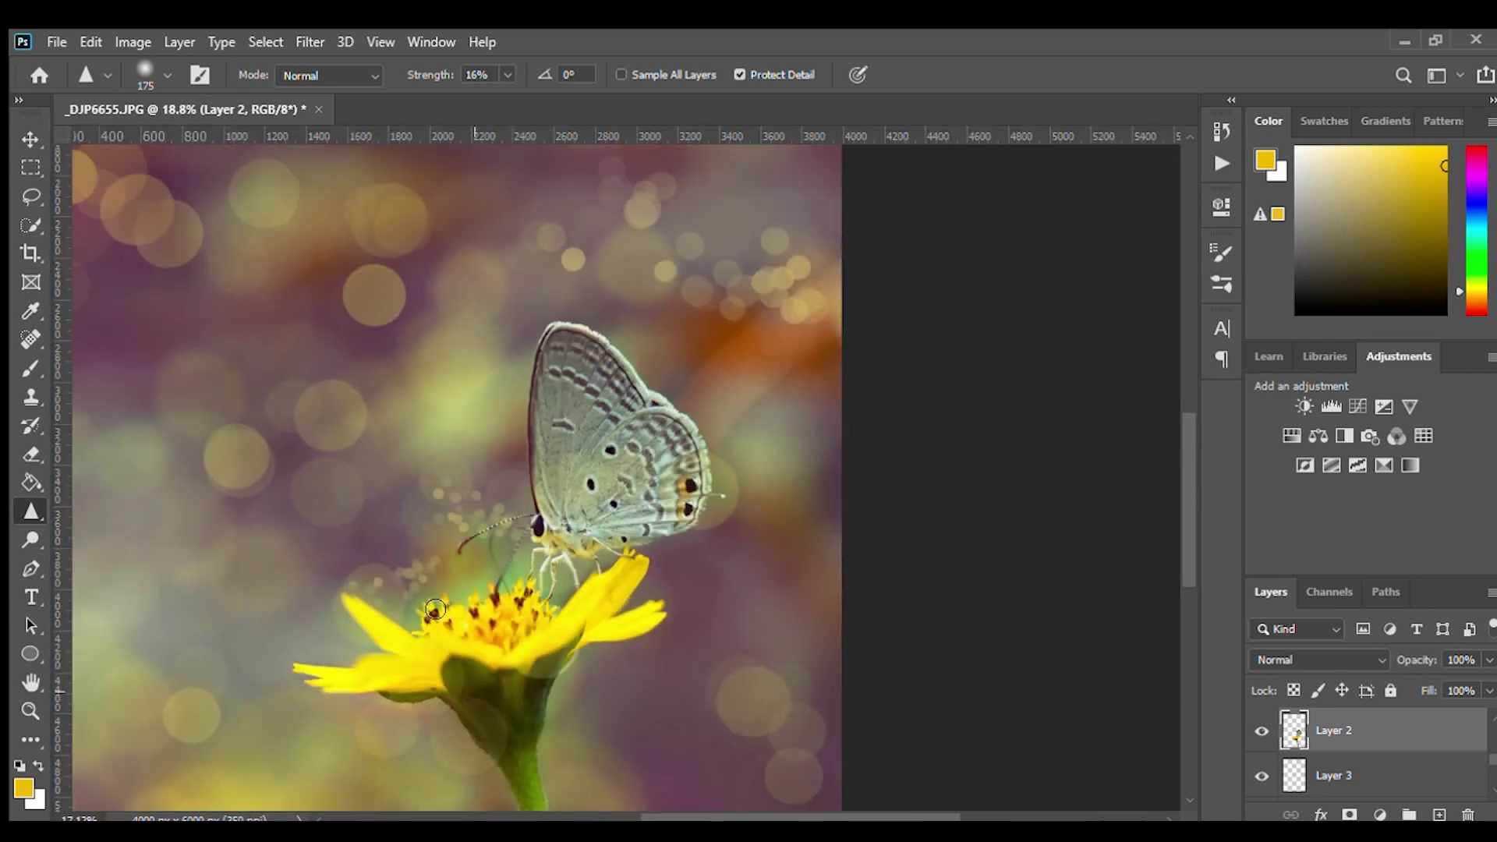
{"action": "scroll", "coordinate": [553, 608], "scroll_direction": "down", "scroll_amount": 1}
{"action": "scroll", "coordinate": [616, 628], "scroll_direction": "down", "scroll_amount": 1}
{"action": "scroll", "coordinate": [1331, 764], "scroll_direction": "up", "scroll_amount": 2}
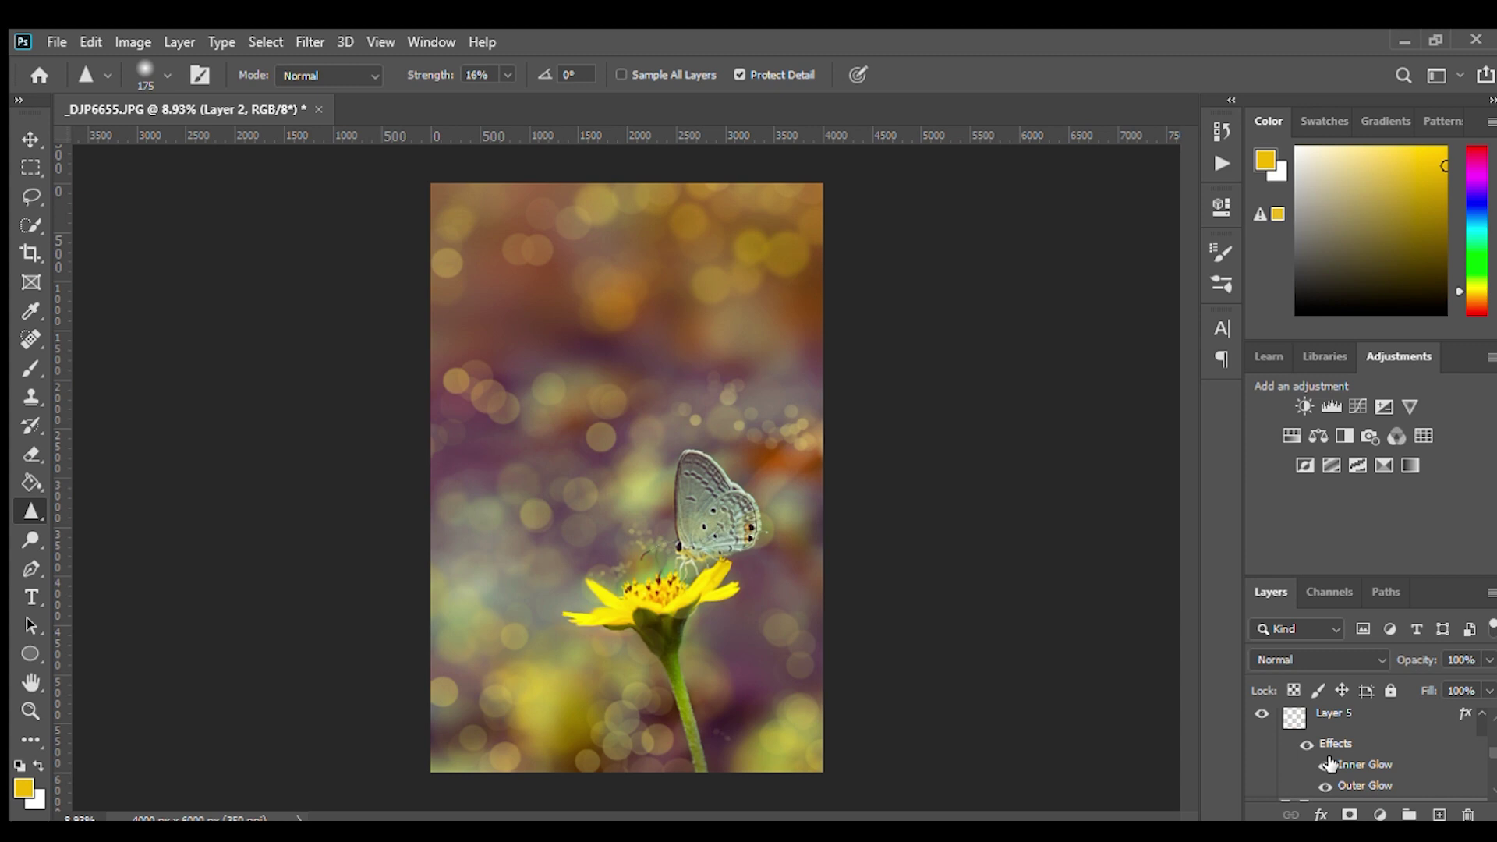
Toggle Layer 5's glow off and back on to compare, then select Layer 5.
{"action": "left_click", "coordinate": [1264, 715]}
{"action": "left_click", "coordinate": [1263, 715]}
{"action": "left_click", "coordinate": [1290, 718]}
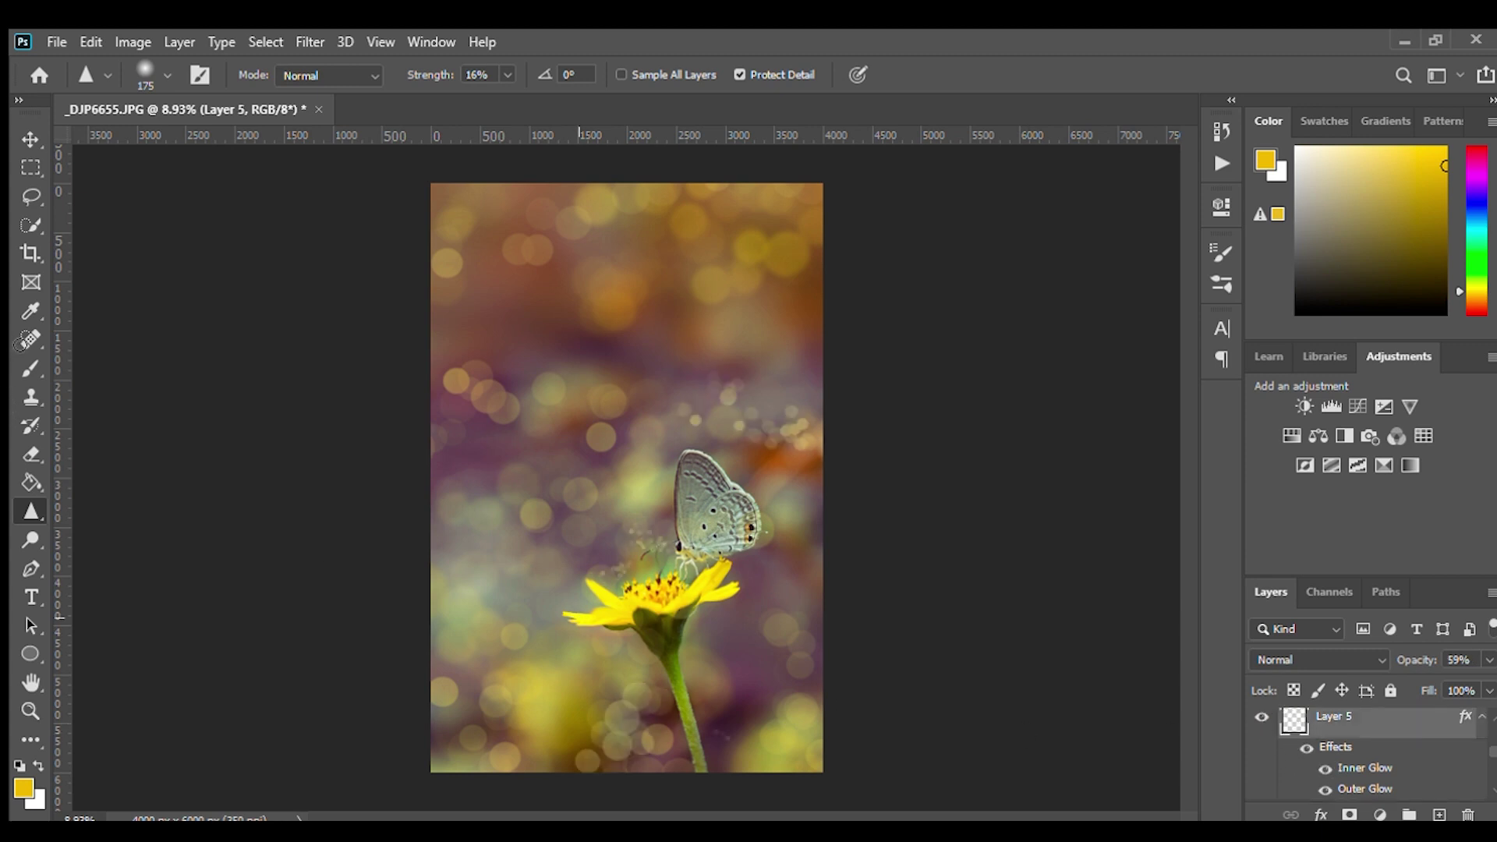
Switch to the Eraser tool with a 300 px brush.
{"action": "left_click", "coordinate": [31, 454]}
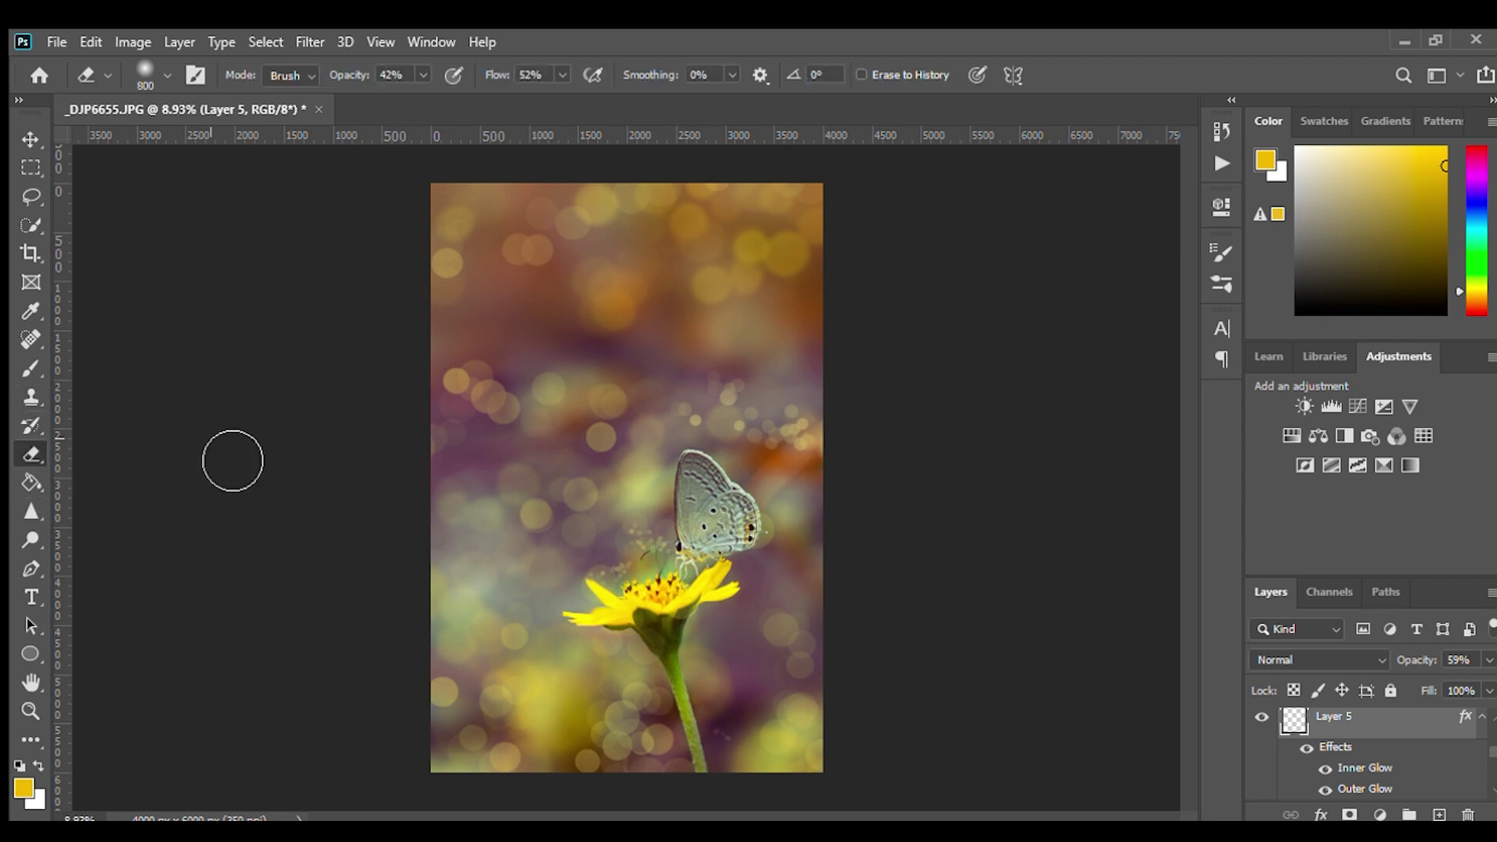
{"action": "scroll", "coordinate": [545, 606], "scroll_direction": "up", "scroll_amount": 2}
{"action": "scroll", "coordinate": [577, 639], "scroll_direction": "up", "scroll_amount": 3}
{"action": "scroll", "coordinate": [624, 686], "scroll_direction": "up", "scroll_amount": 2}
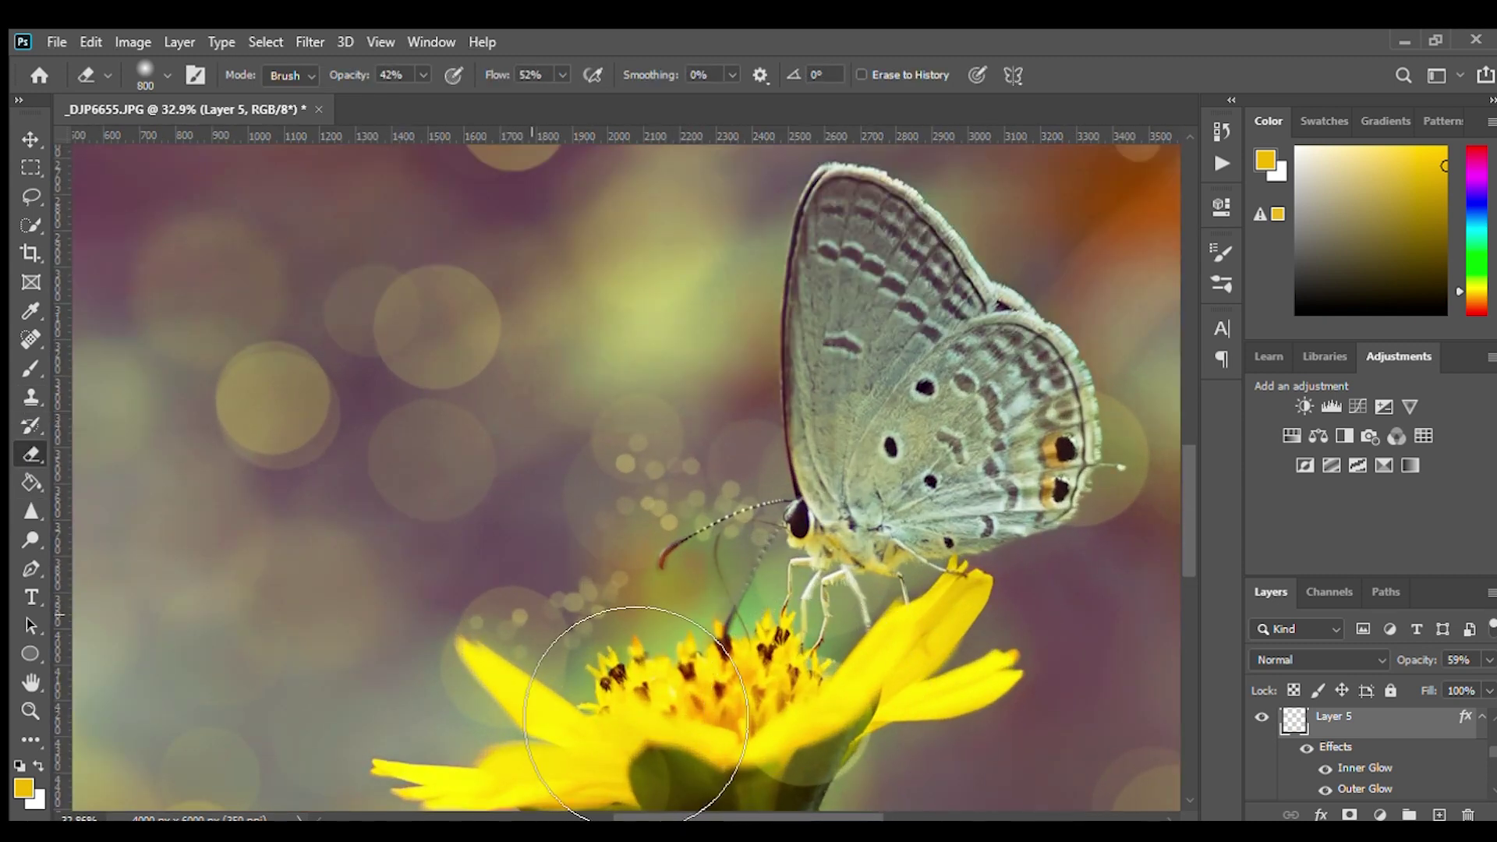
{"action": "key", "text": "bracketleft"}
{"action": "key", "text": "bracketleft"}
{"action": "key", "text": "bracketleft"}
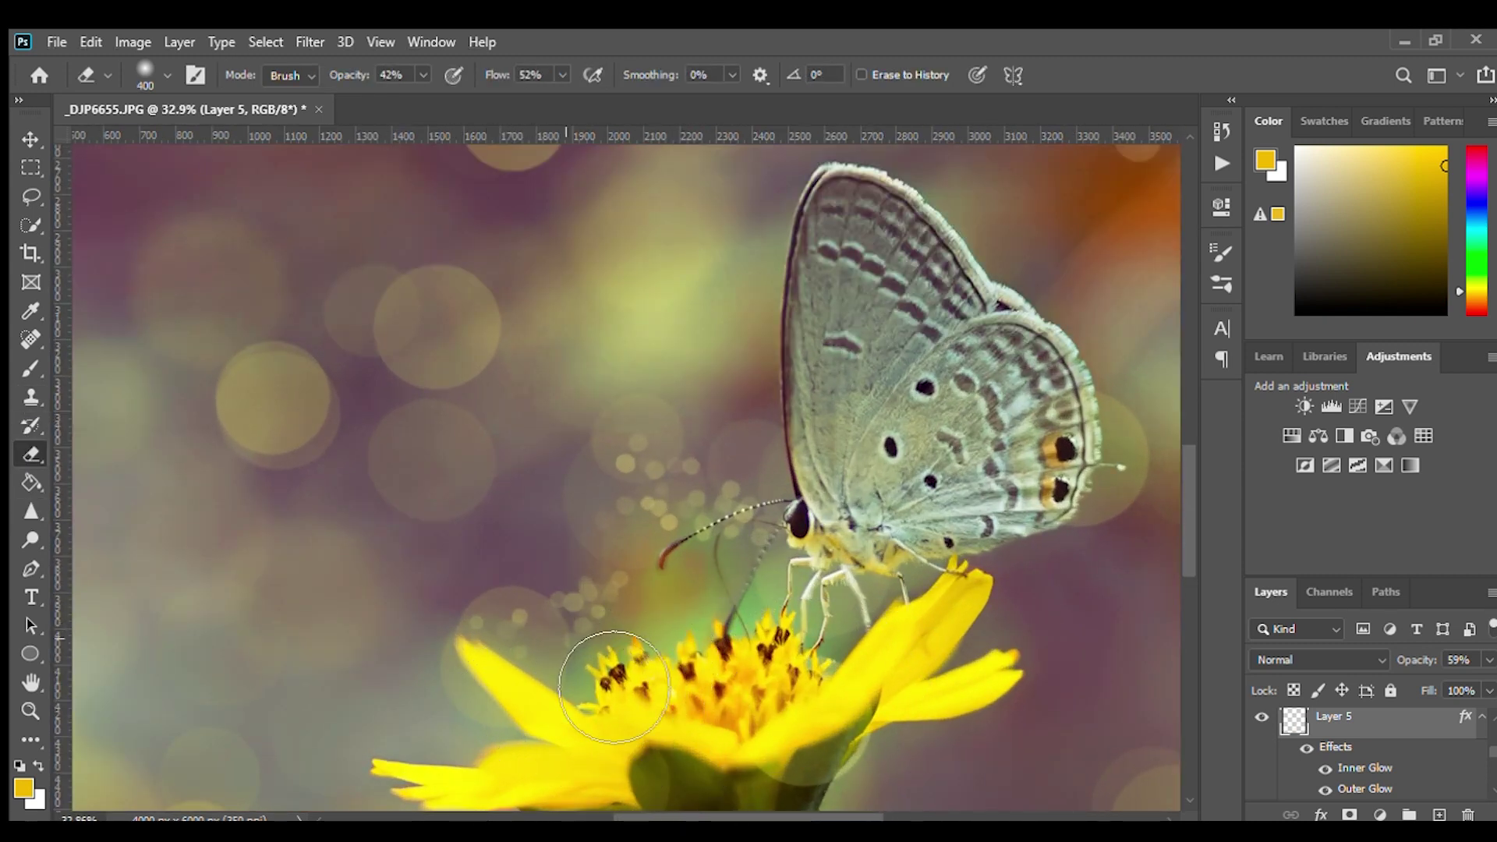
{"action": "key", "text": "bracketleft"}
{"action": "key", "text": "bracketleft"}
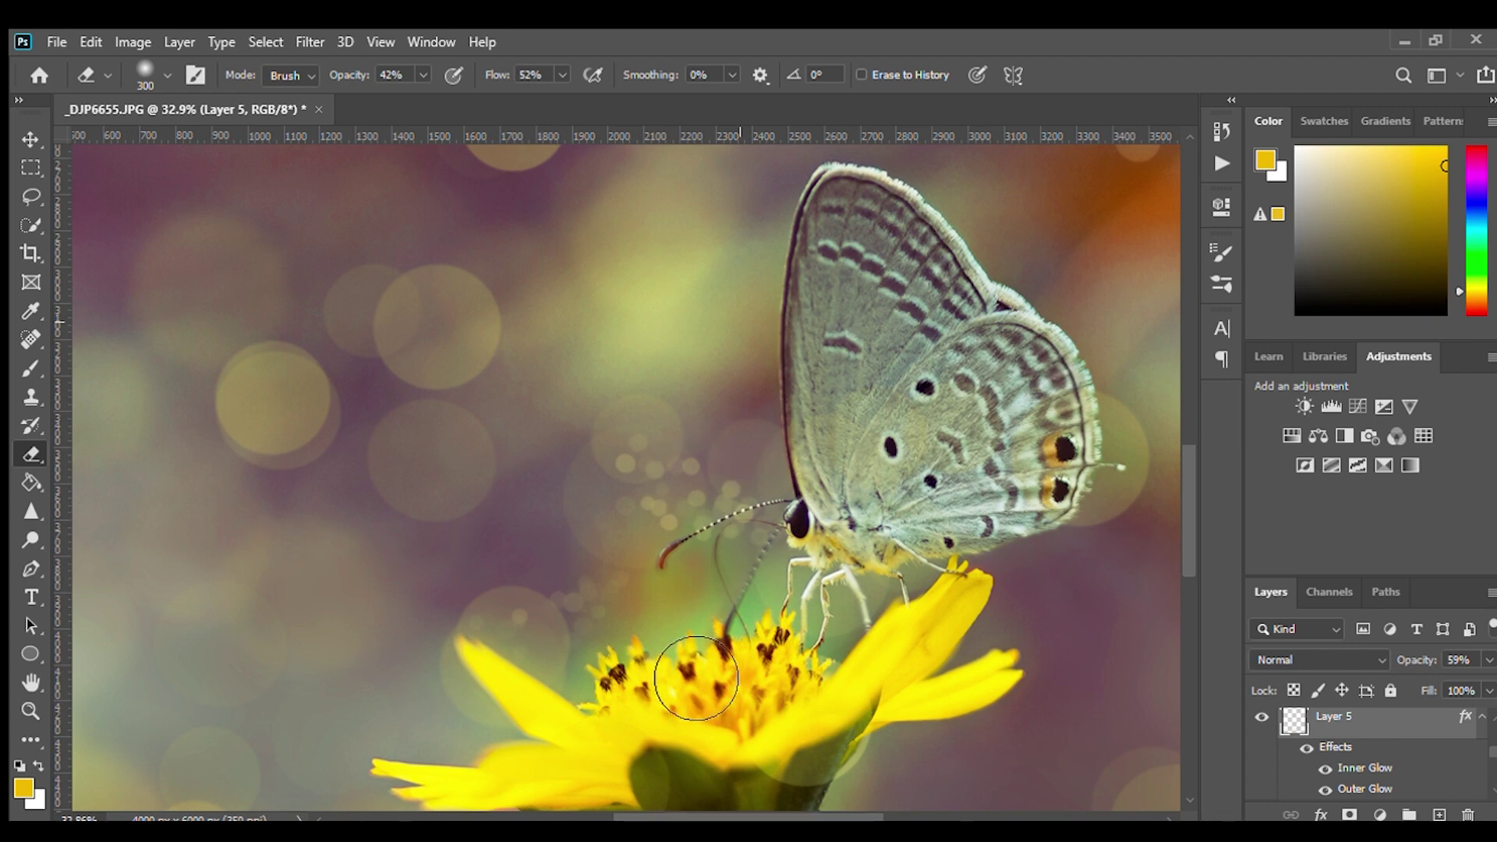
{"action": "scroll", "coordinate": [697, 678], "scroll_direction": "down", "scroll_amount": 3}
{"action": "scroll", "coordinate": [780, 648], "scroll_direction": "down", "scroll_amount": 2}
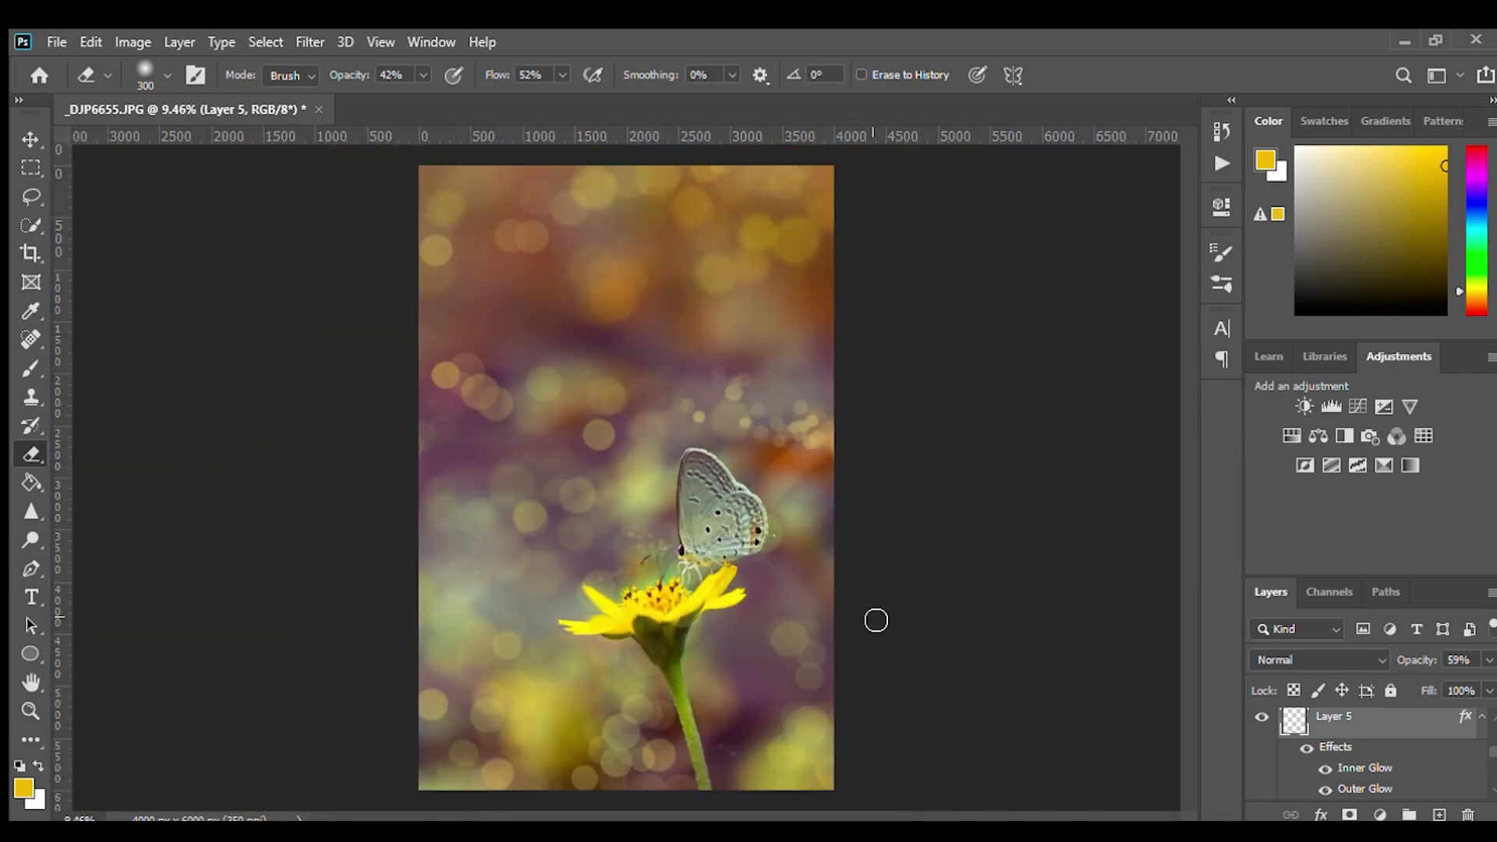
{"action": "scroll", "coordinate": [876, 620], "scroll_direction": "down", "scroll_amount": 1}
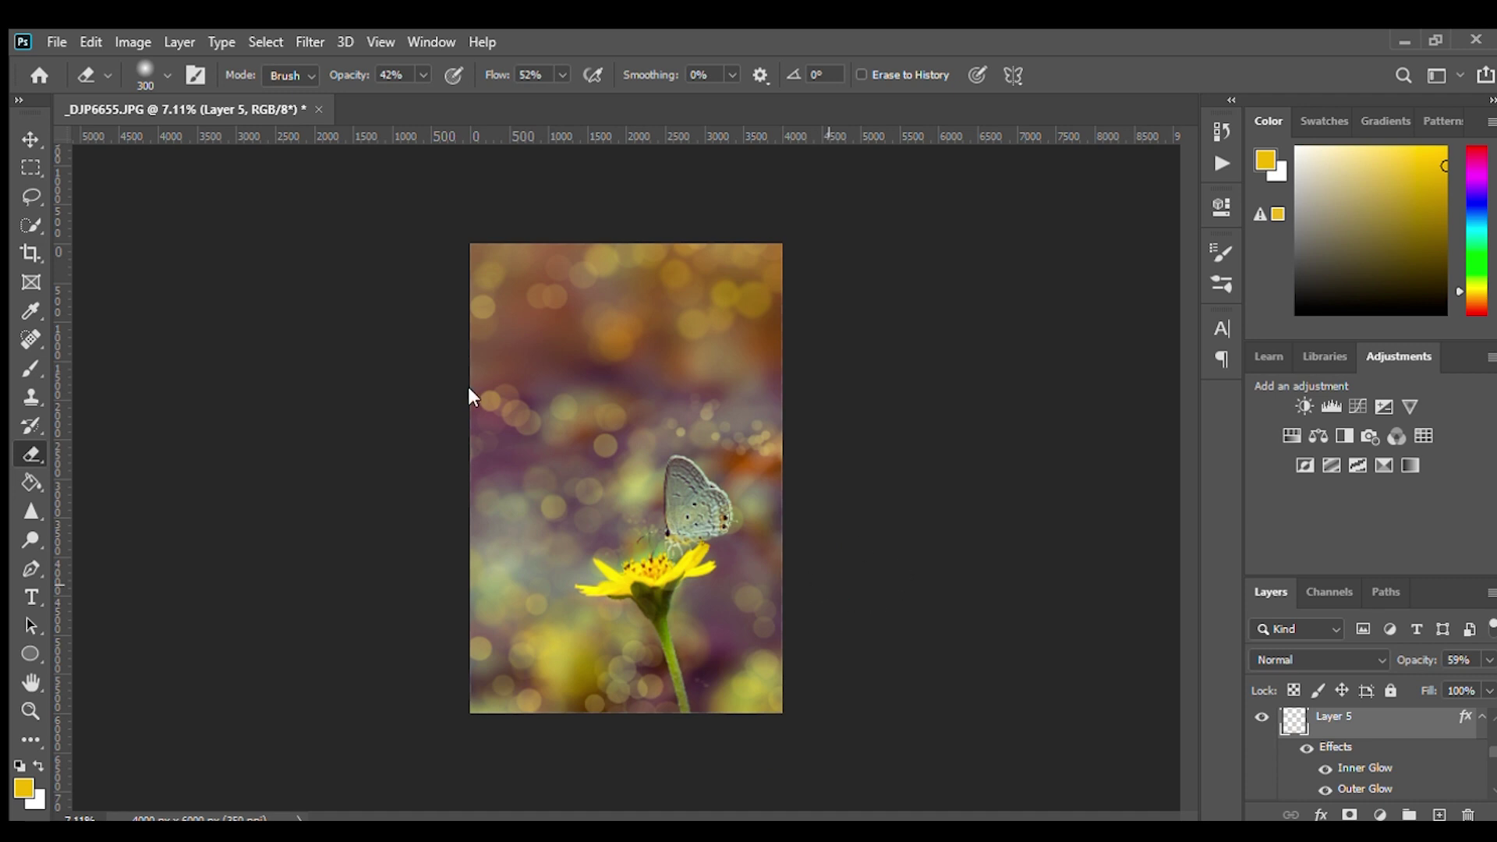
Select all edit layers from Curves 1 down to Layer 1.
{"action": "scroll", "coordinate": [1443, 737], "scroll_direction": "up", "scroll_amount": 2}
{"action": "left_click", "coordinate": [1439, 732]}
{"action": "scroll", "coordinate": [1438, 729], "scroll_direction": "down", "scroll_amount": 2}
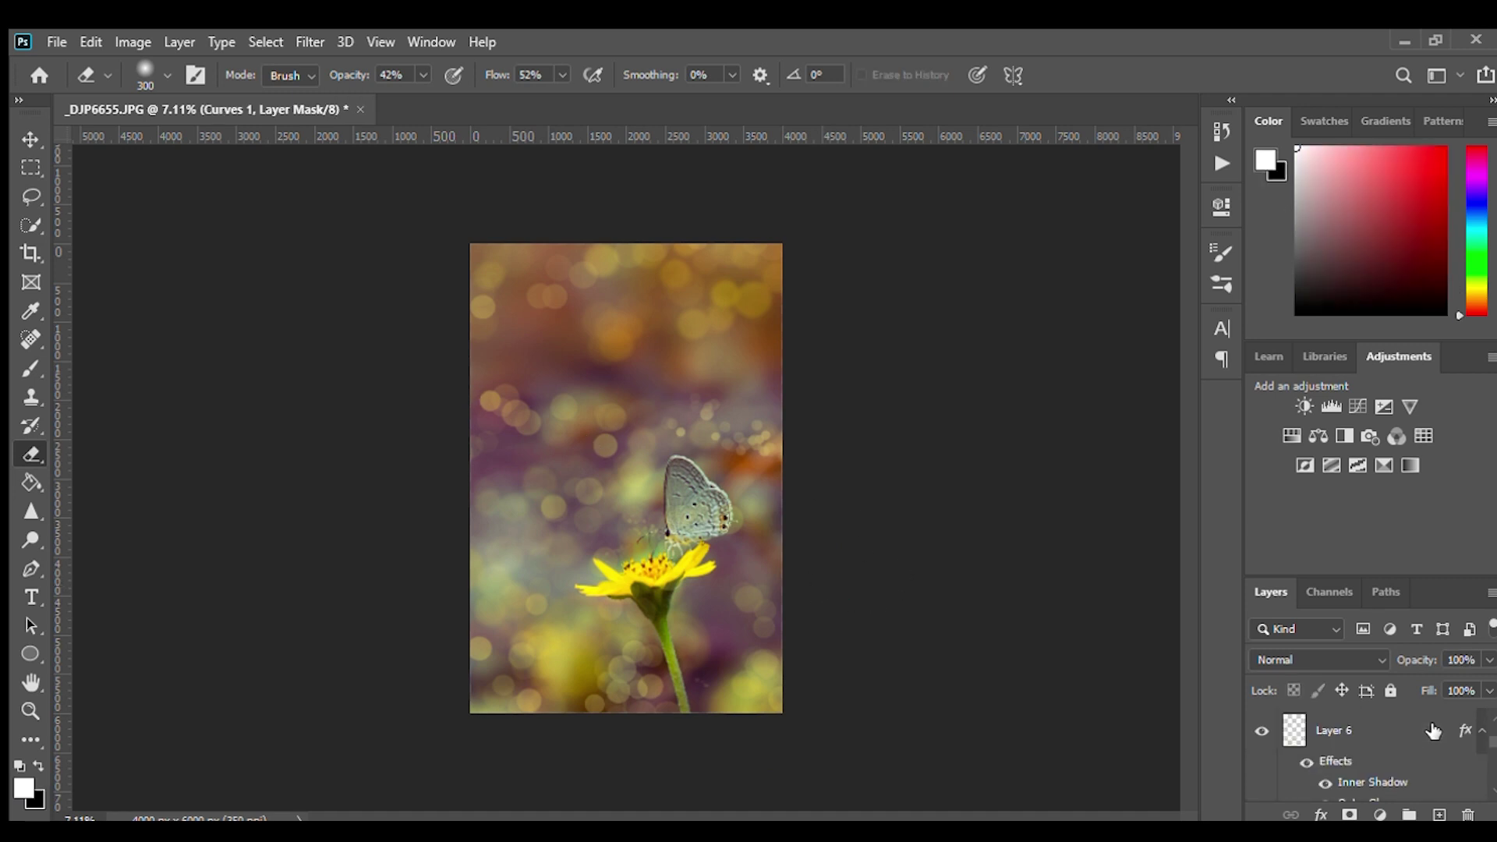
{"action": "scroll", "coordinate": [1432, 731], "scroll_direction": "down", "scroll_amount": 1}
{"action": "scroll", "coordinate": [1432, 731], "scroll_direction": "down", "scroll_amount": 2}
{"action": "scroll", "coordinate": [1432, 731], "scroll_direction": "down", "scroll_amount": 1}
{"action": "scroll", "coordinate": [1431, 731], "scroll_direction": "down", "scroll_amount": 1}
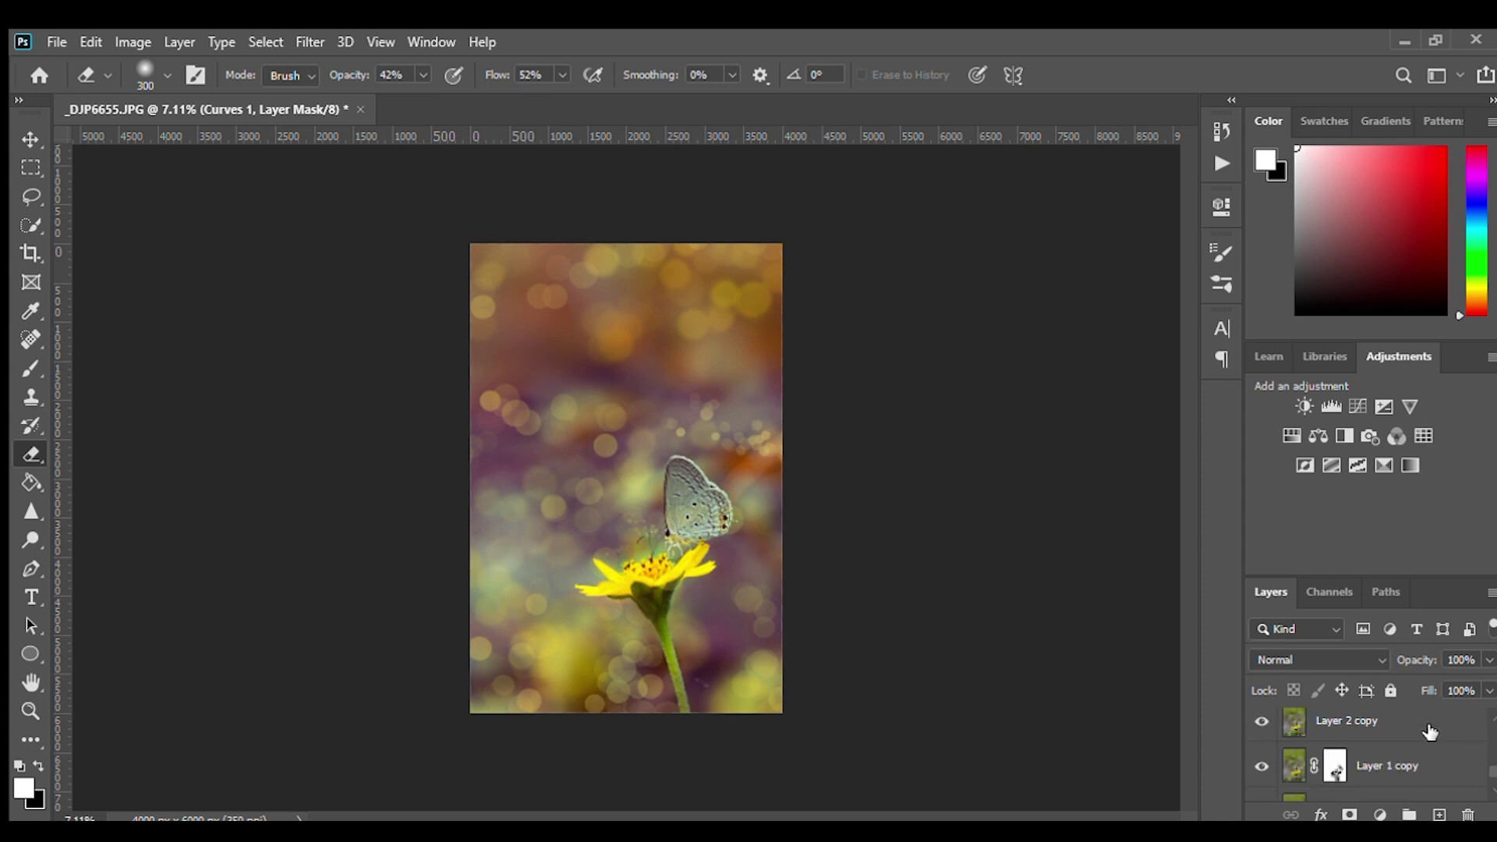
{"action": "scroll", "coordinate": [1432, 732], "scroll_direction": "down", "scroll_amount": 1}
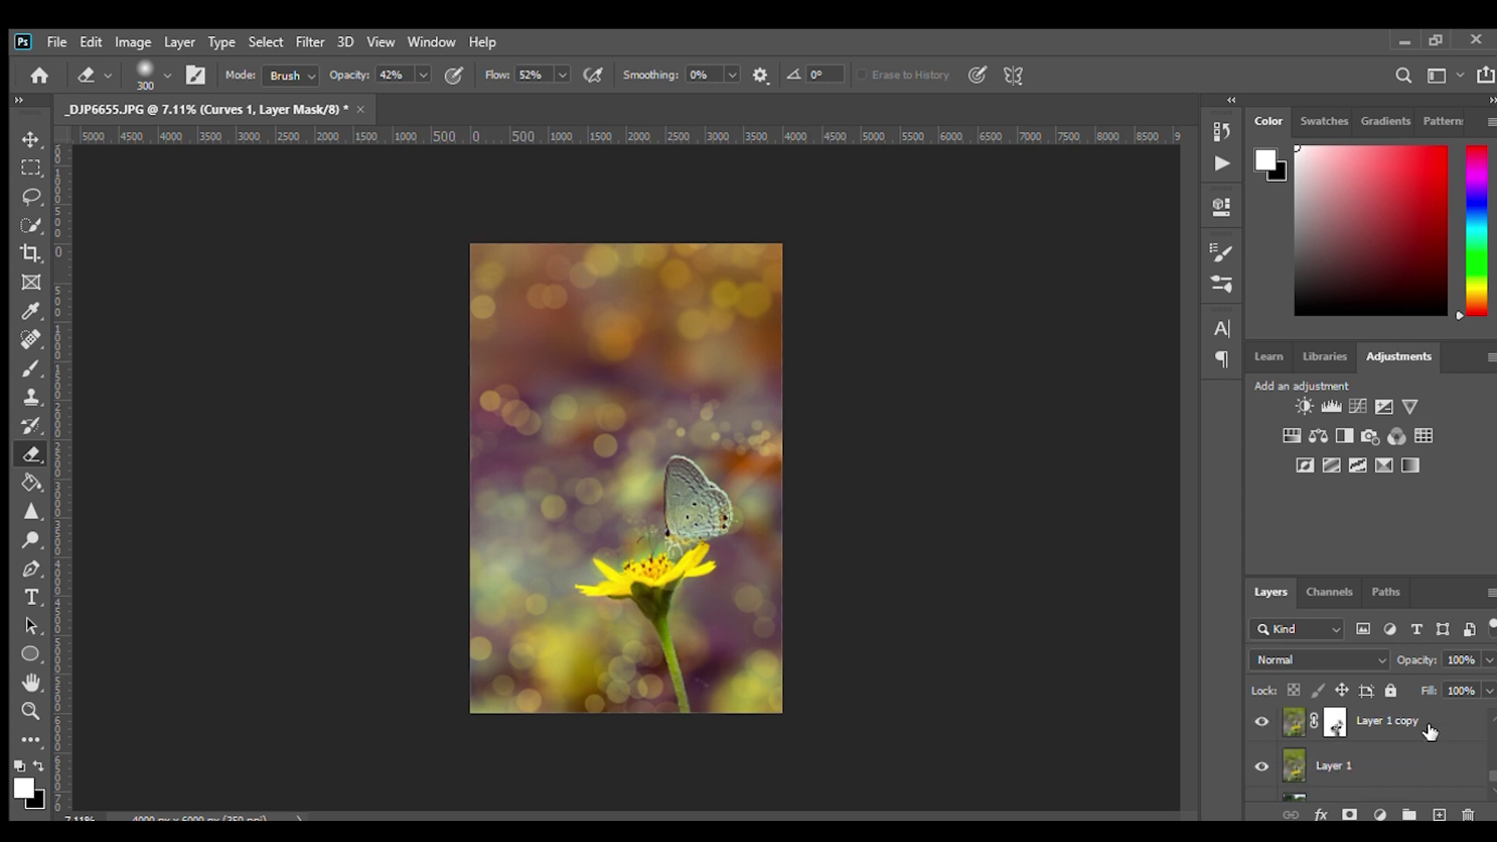
{"action": "left_click", "coordinate": [1390, 757], "text": "shift"}
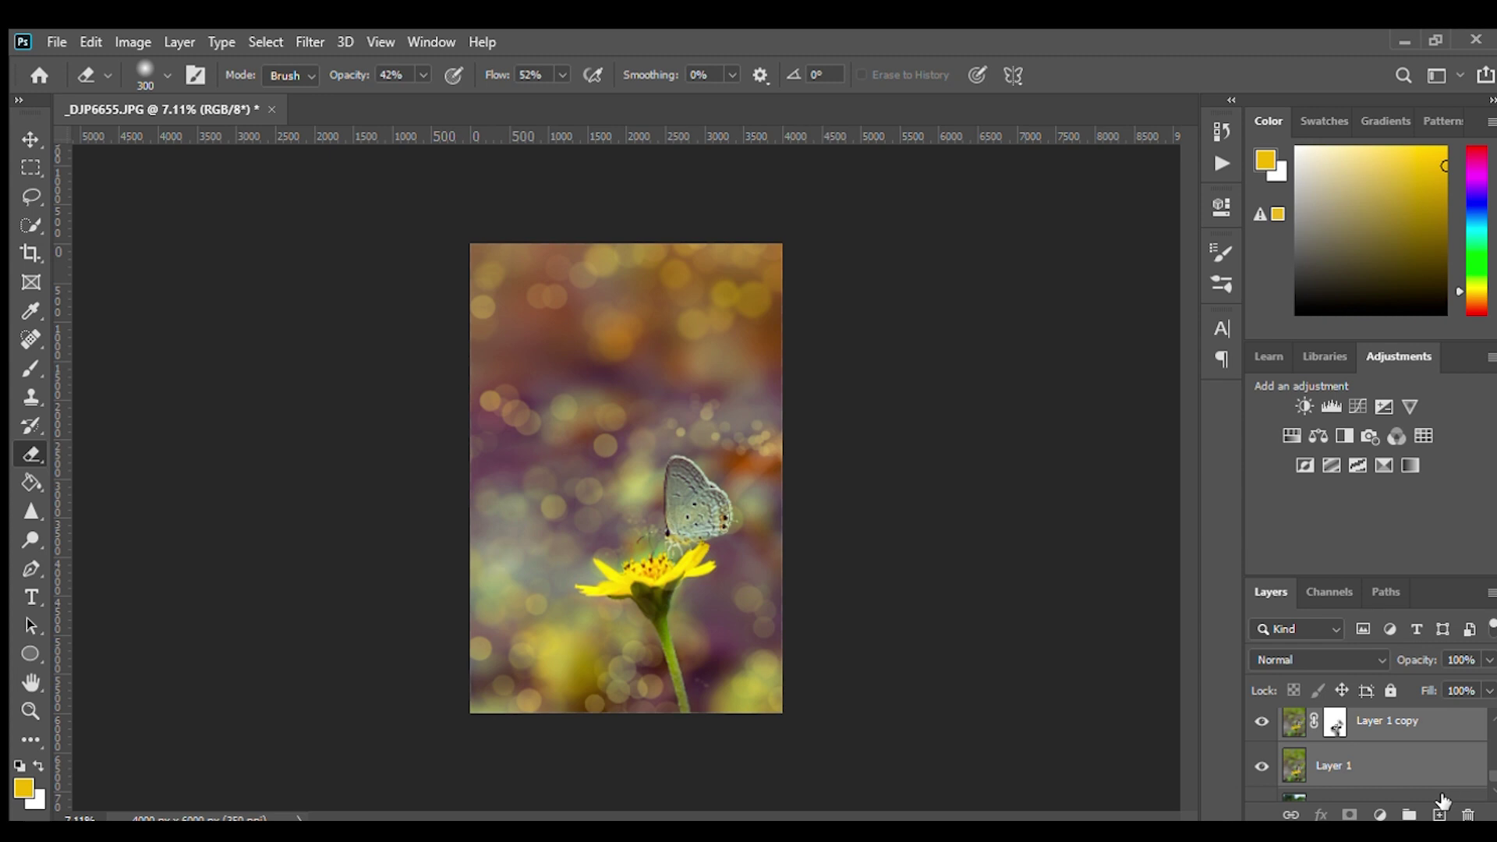
Group the selected layers into Group 1 and toggle it off and on for before/after.
{"action": "key", "text": "ctrl+g"}
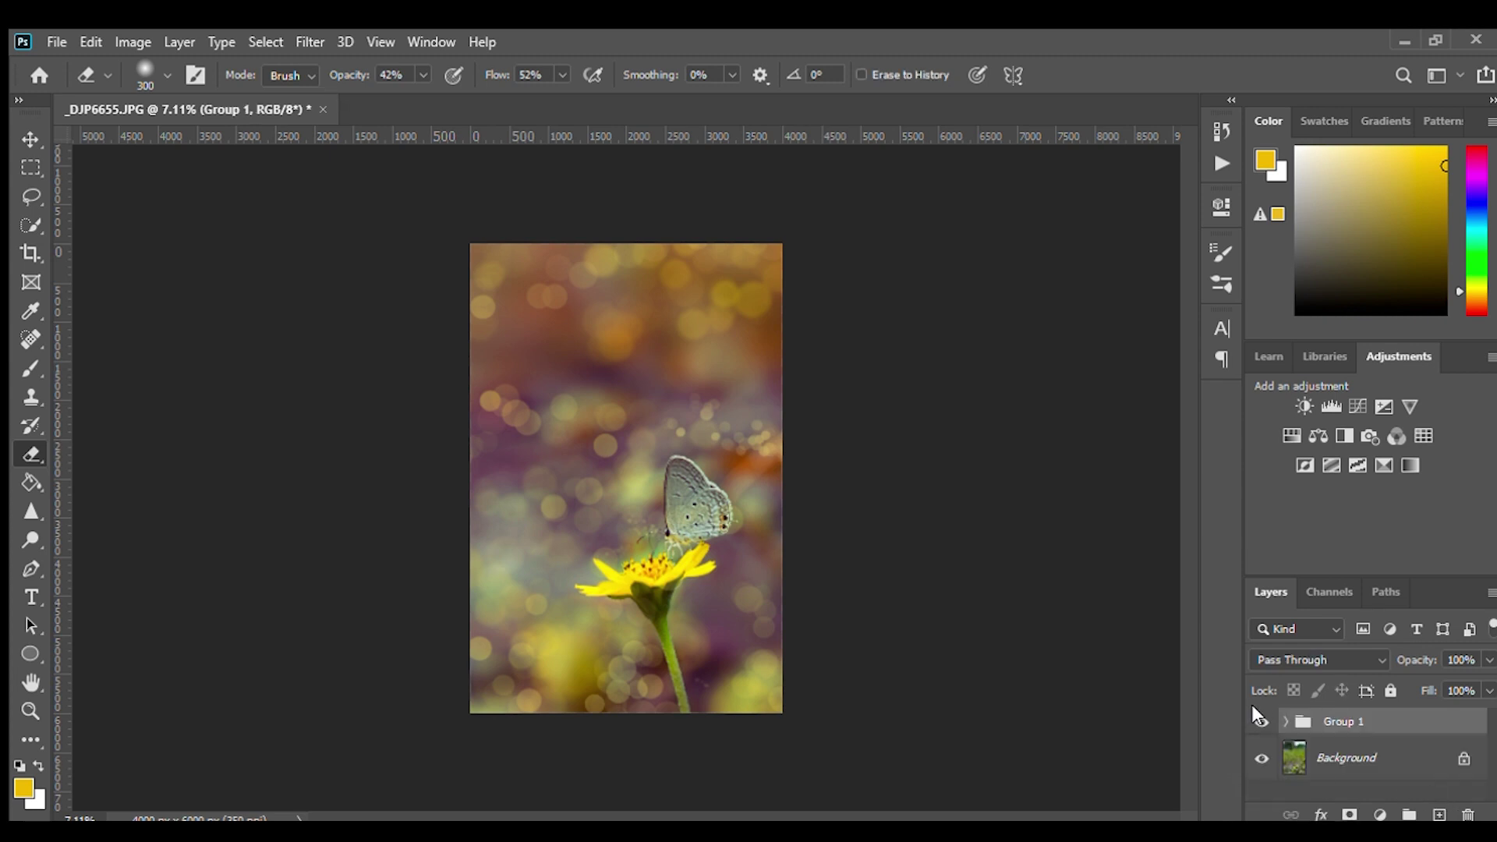
{"action": "left_click", "coordinate": [1261, 717]}
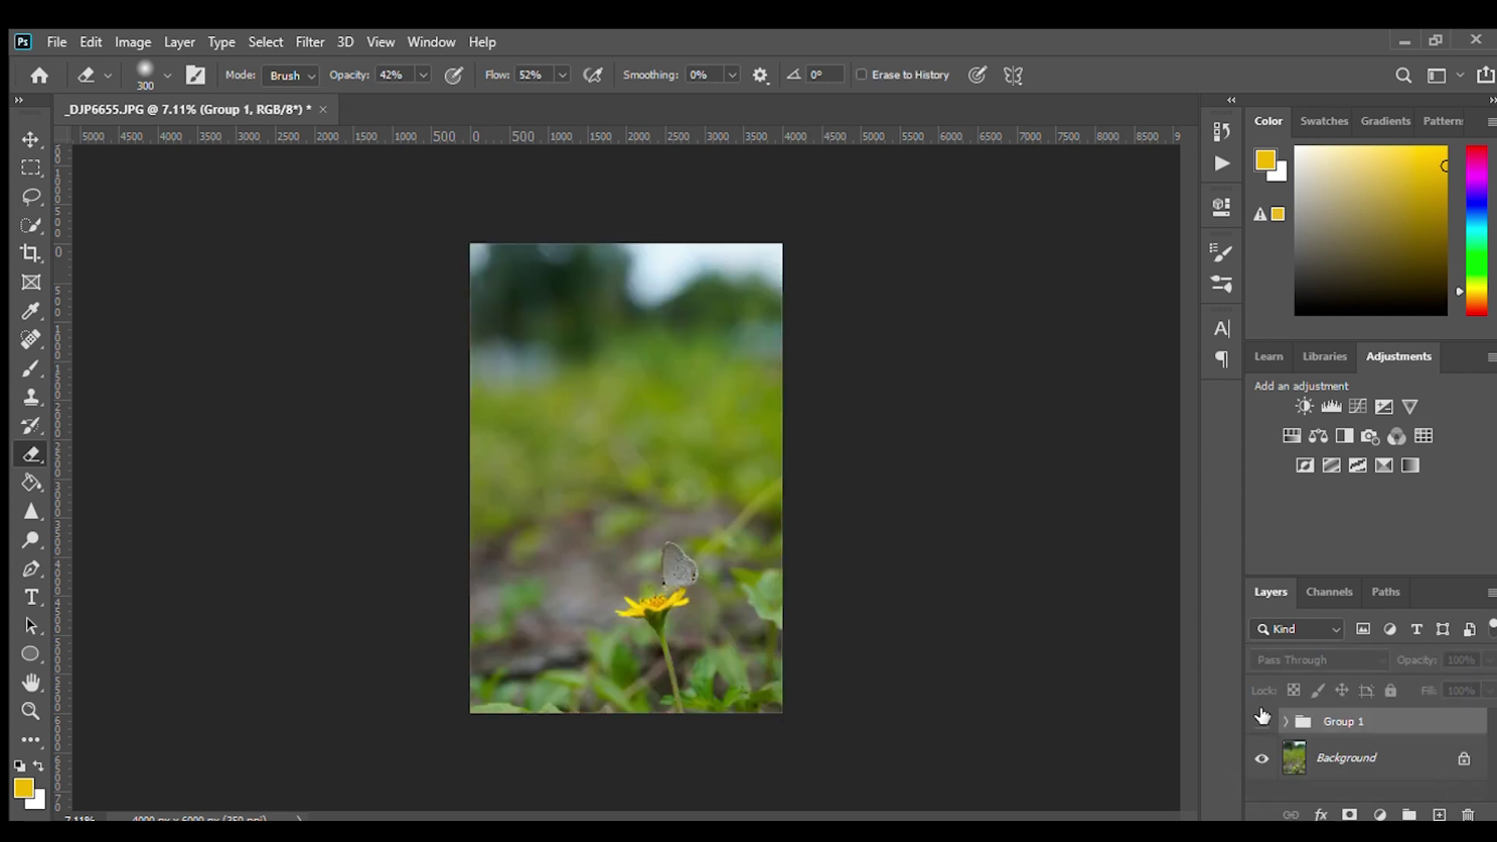
{"action": "left_click", "coordinate": [1262, 718]}
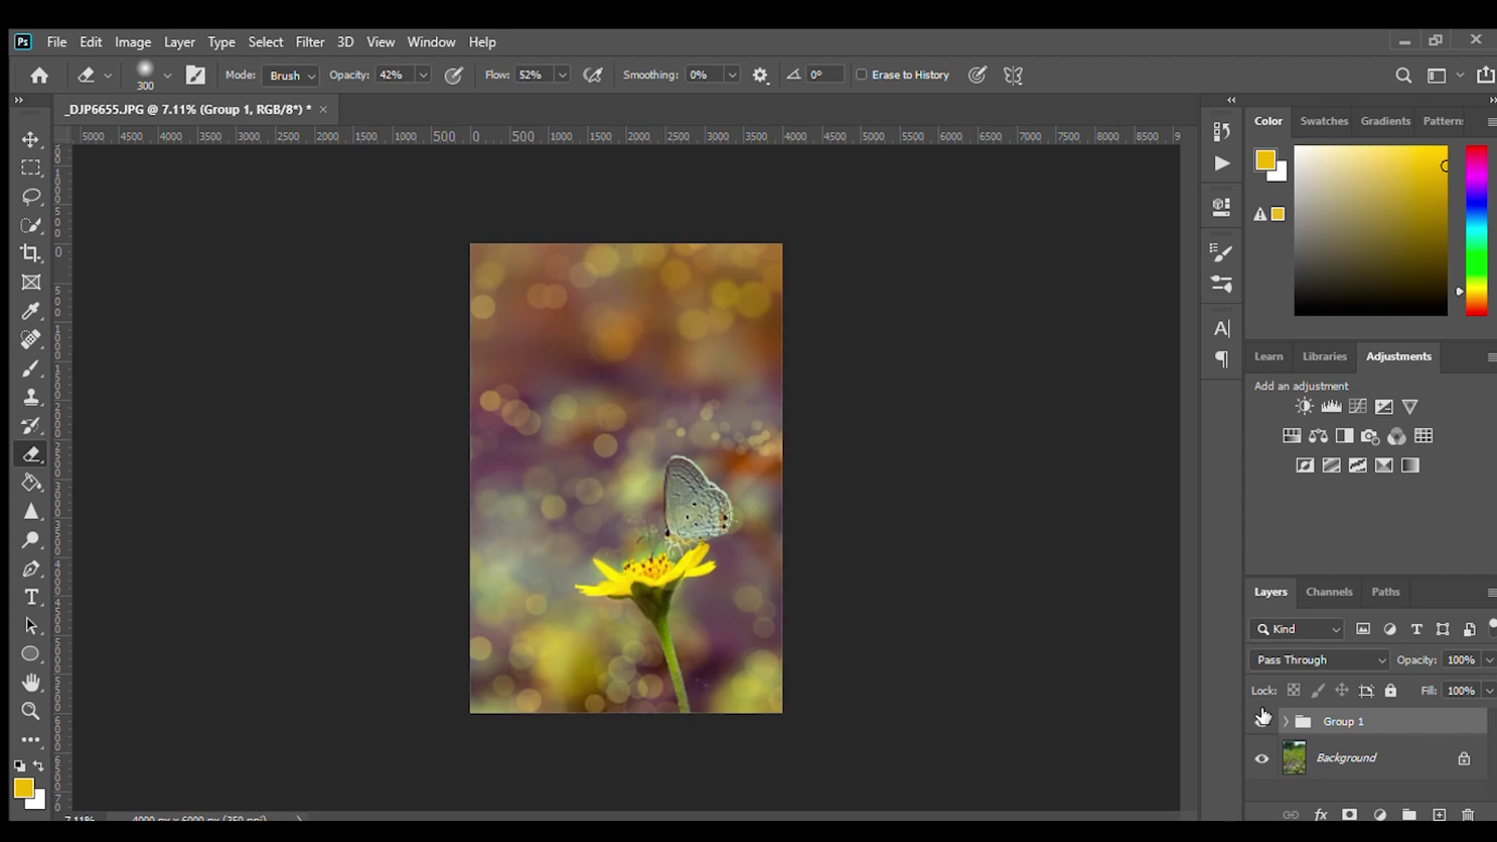